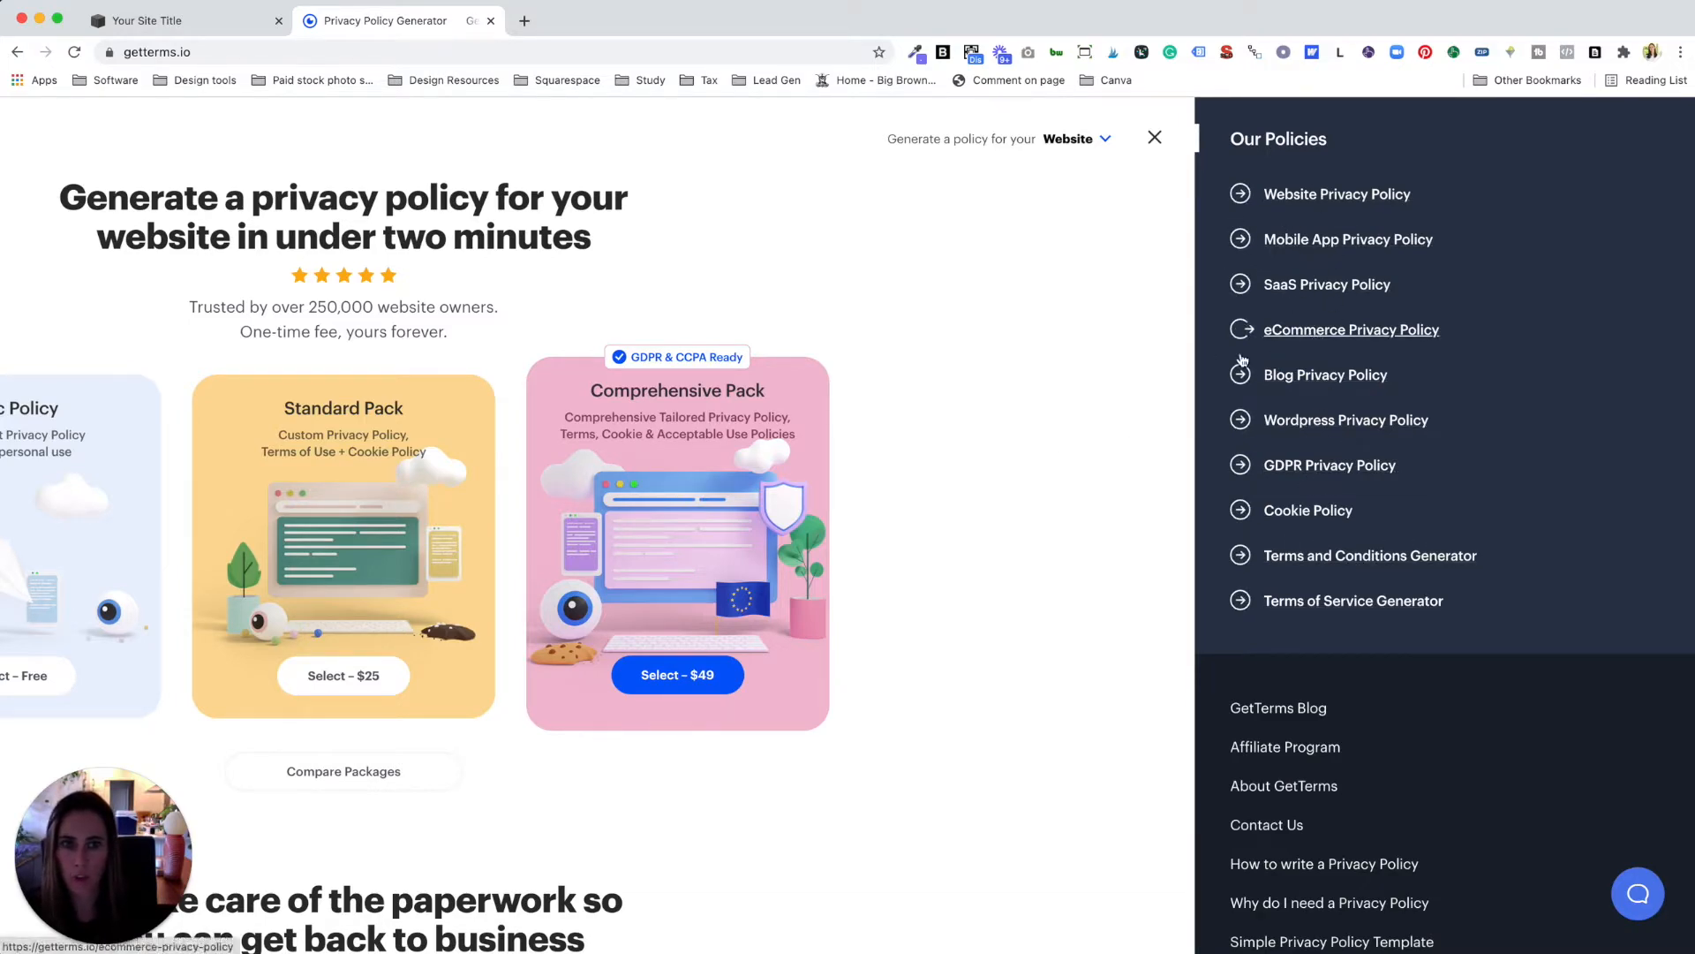
# Step: Close the policies overview in GetTerms and choose the free Basic Policy
pyautogui.click(1155, 137)
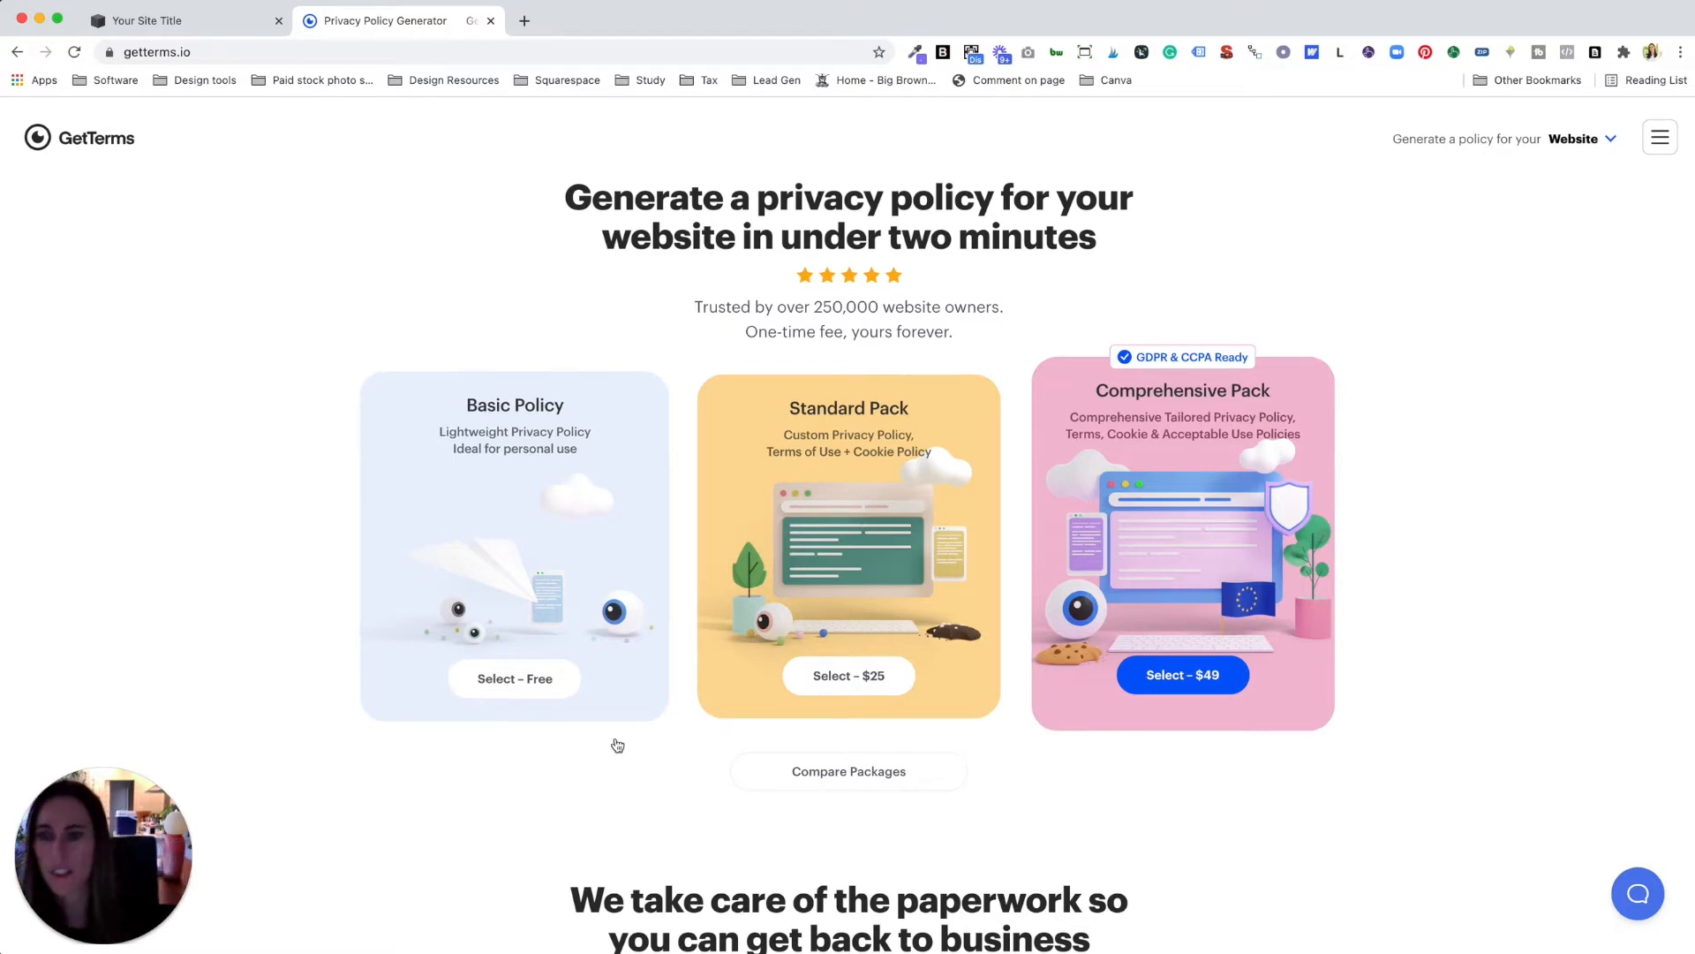
pyautogui.click(521, 687)
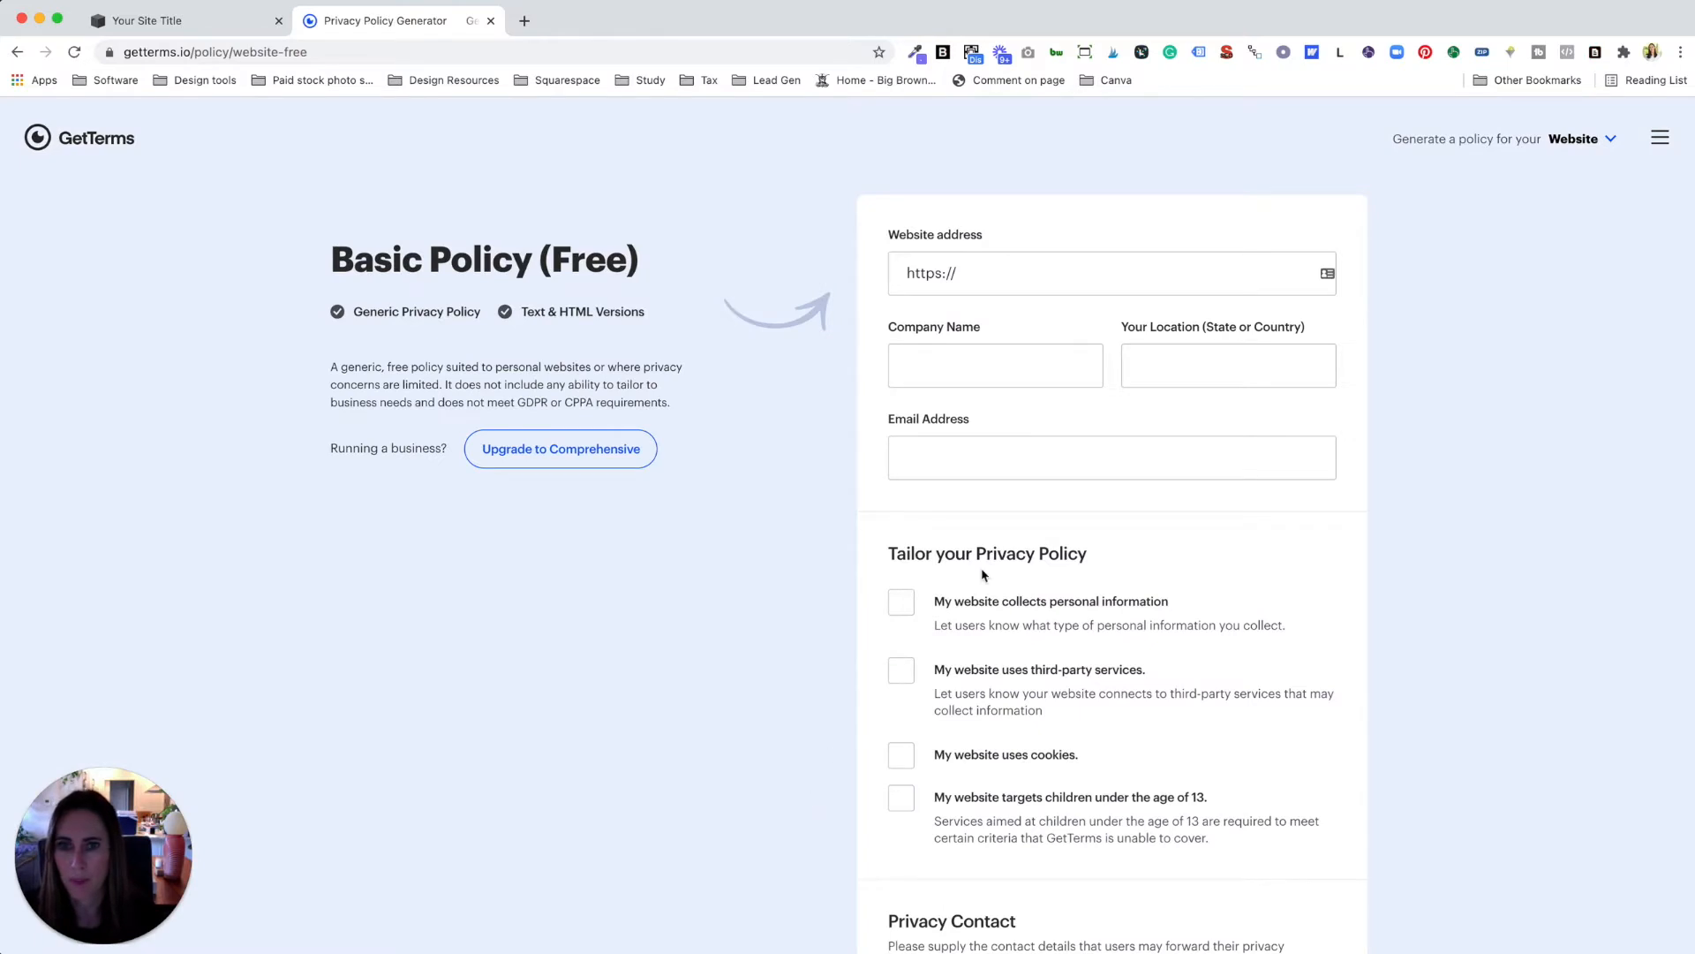
# Step: Enter the website address, company Simply Whyte Design, location Auckland and the business e-mail
pyautogui.click(1064, 266)
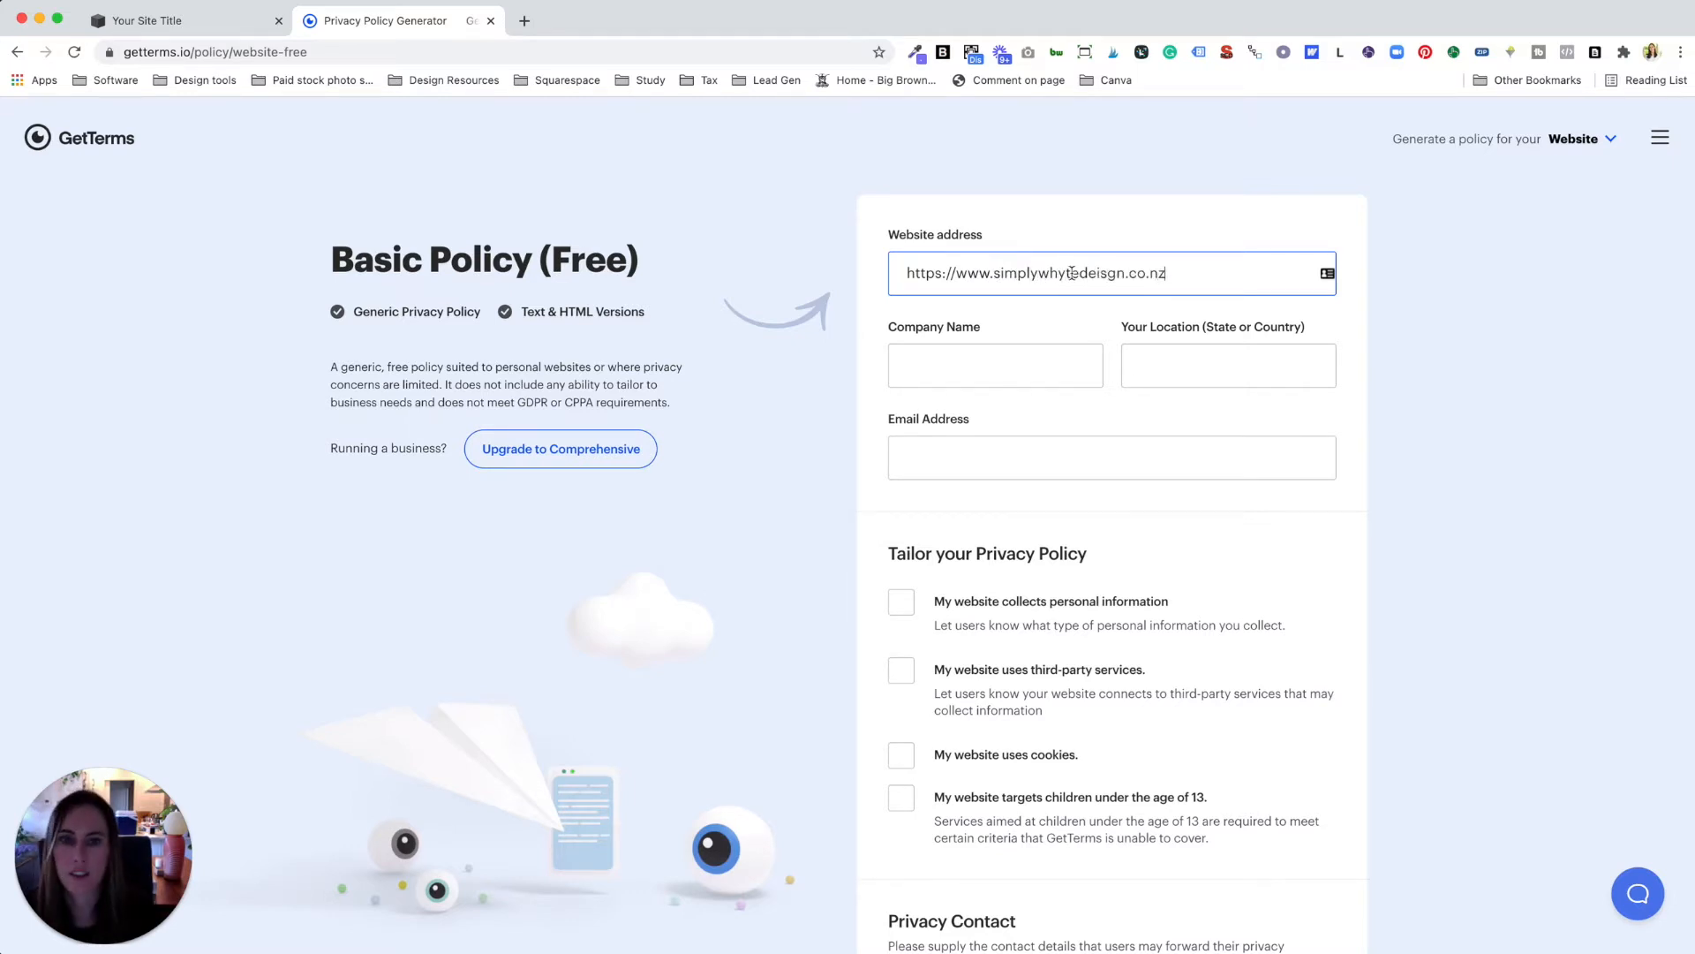
pyautogui.click(1020, 365)
pyautogui.write('Simply Whyte Design')
pyautogui.press('Tab')
pyautogui.write('Auckland')
pyautogui.press('Tab')
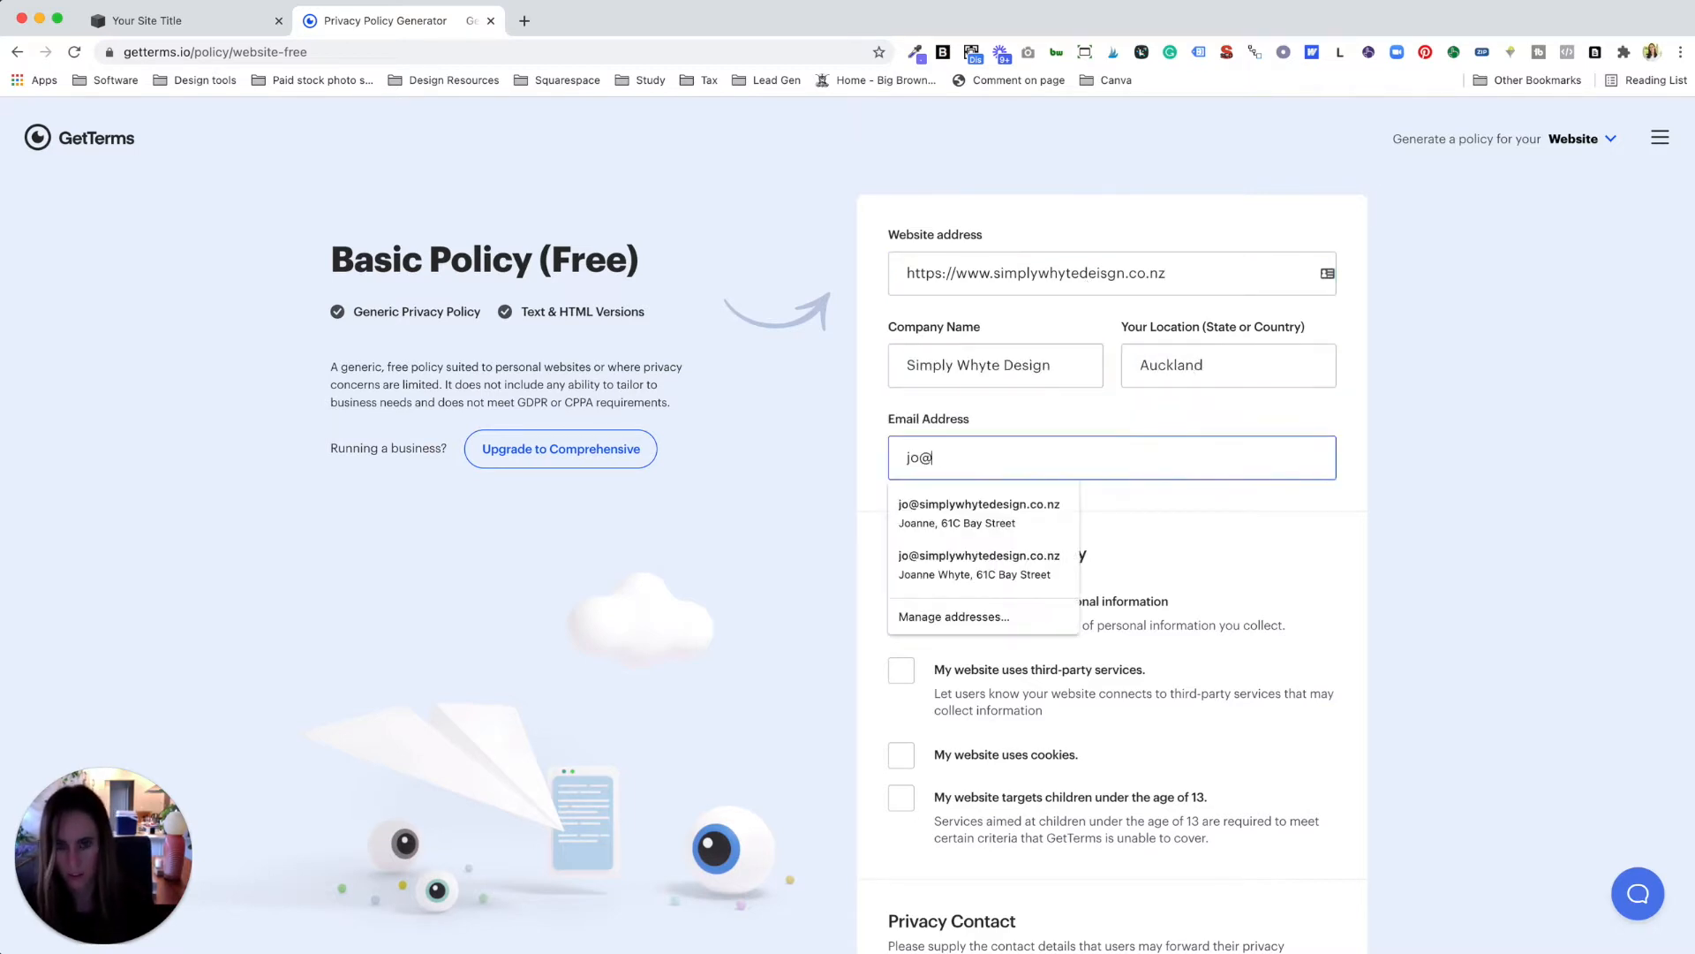
pyautogui.press('Tab')
# Step: Mark that personal information is collected: Name, Social media profiles, Phone/mobile number and Email
pyautogui.scroll(-3, 1210, 452)
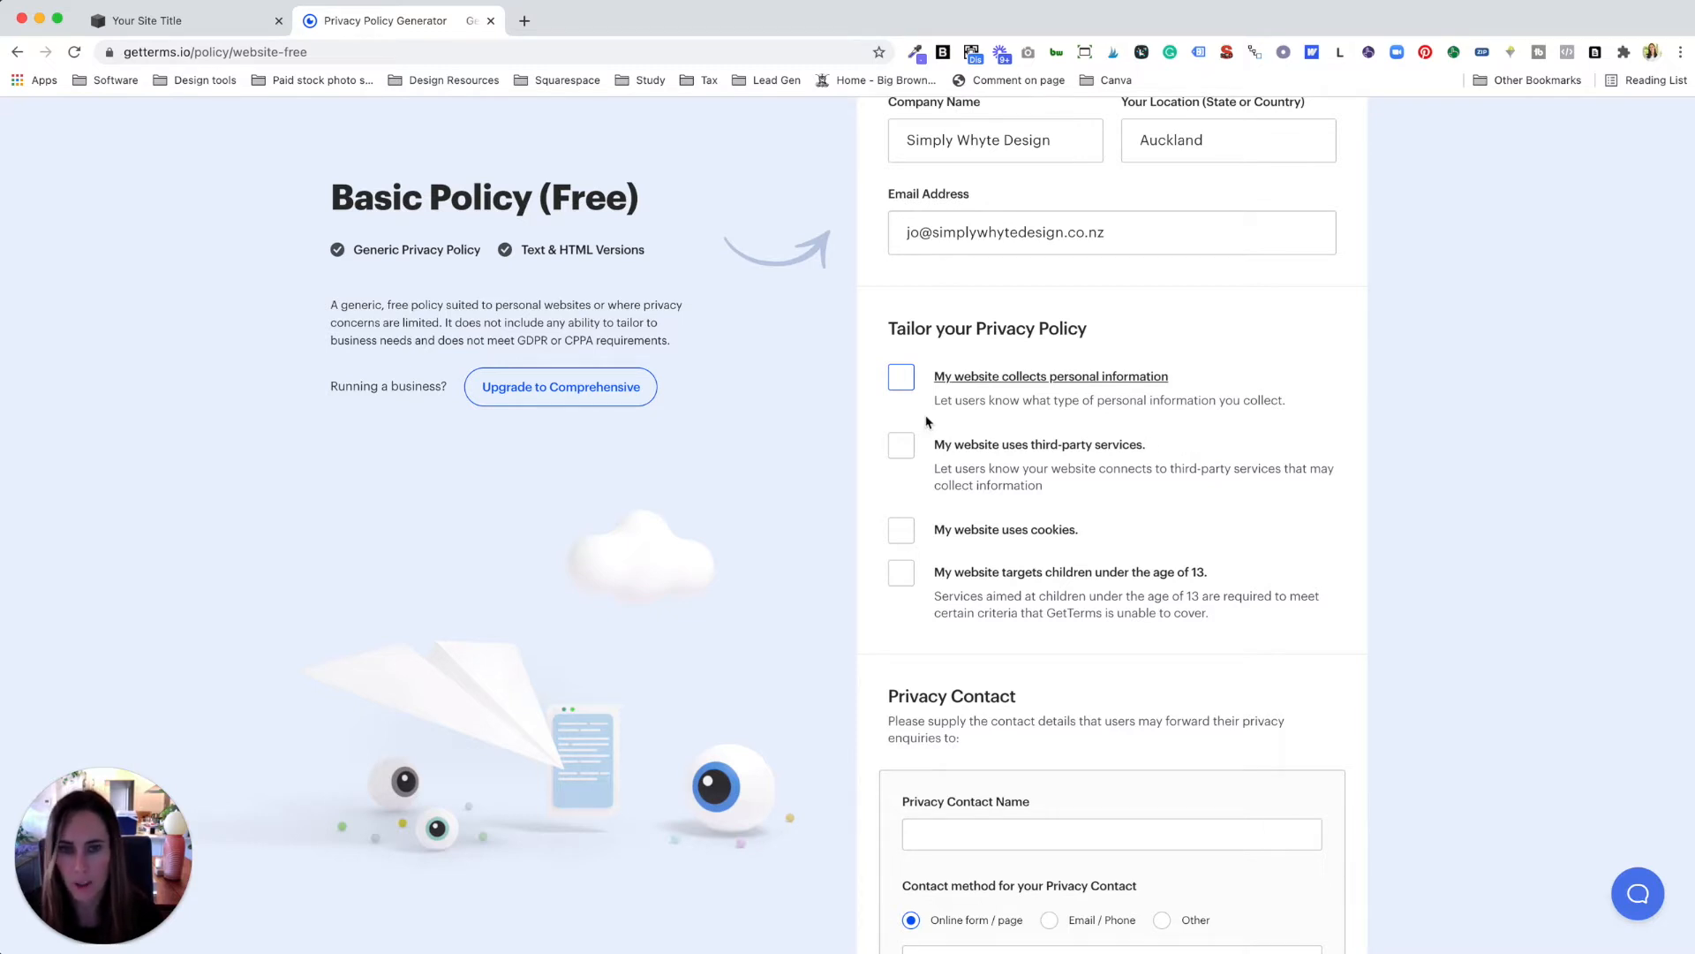
pyautogui.click(901, 378)
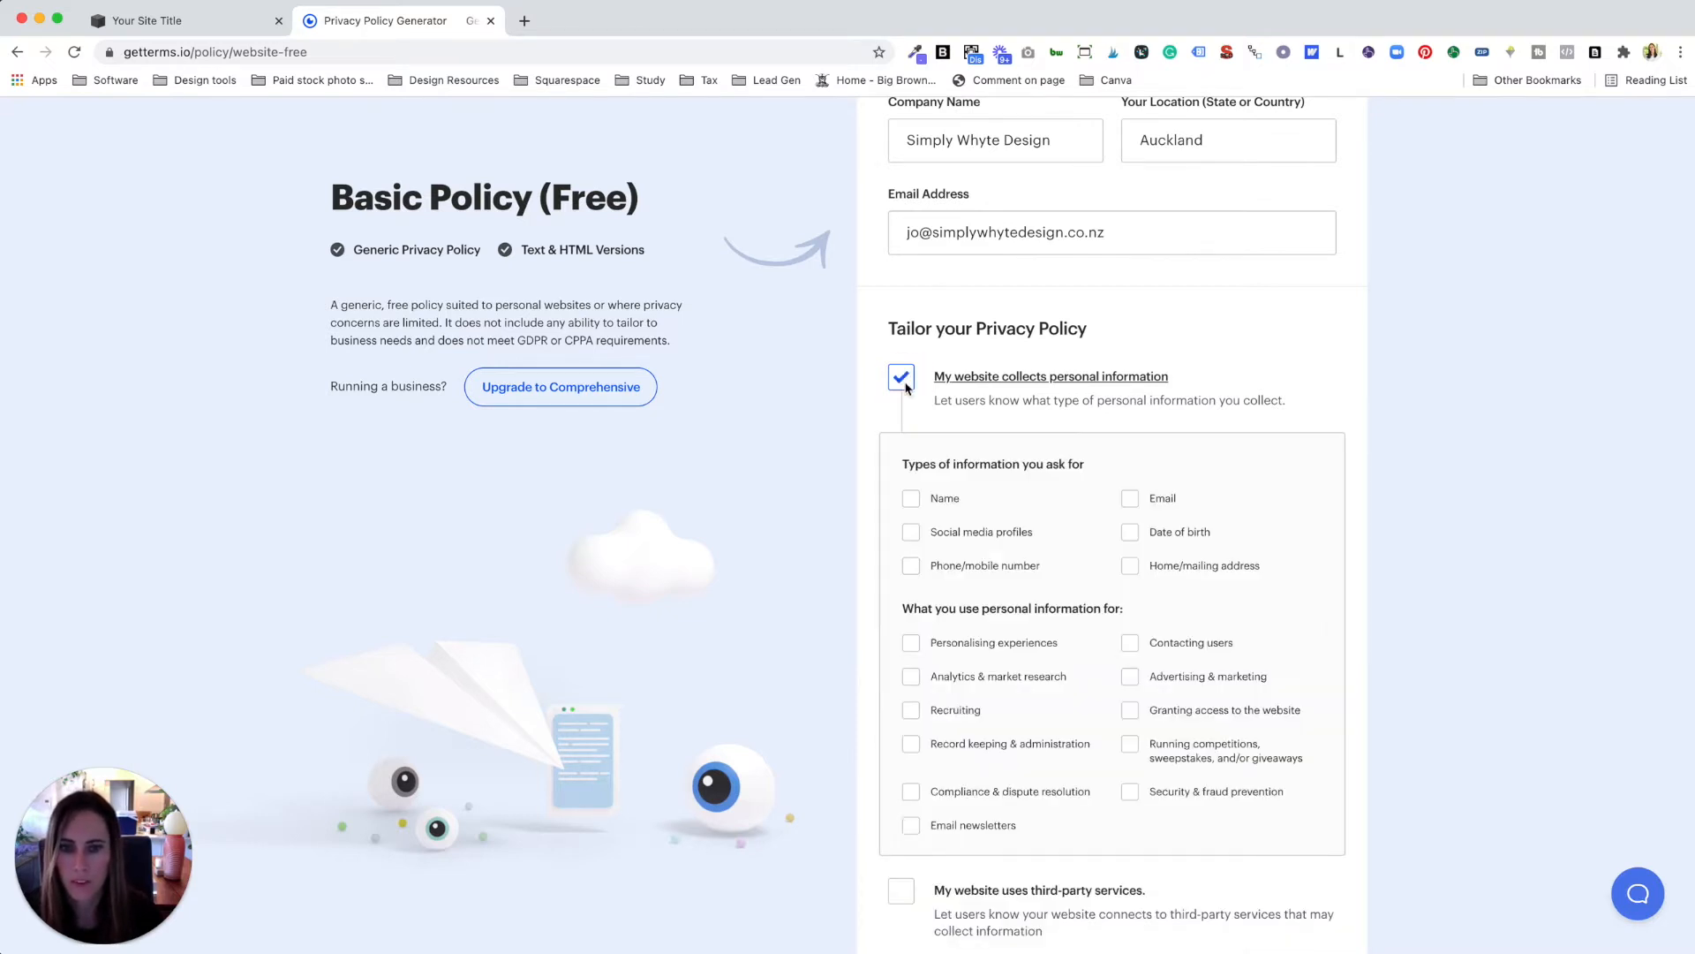
pyautogui.scroll(-2, 911, 380)
pyautogui.click(911, 359)
pyautogui.click(912, 394)
pyautogui.click(911, 428)
pyautogui.click(1129, 357)
# Step: Add Record keeping, Email newsletters, Contacting users and Advertising & marketing as uses
pyautogui.scroll(-1, 980, 521)
pyautogui.click(911, 528)
pyautogui.click(1129, 426)
pyautogui.click(1129, 459)
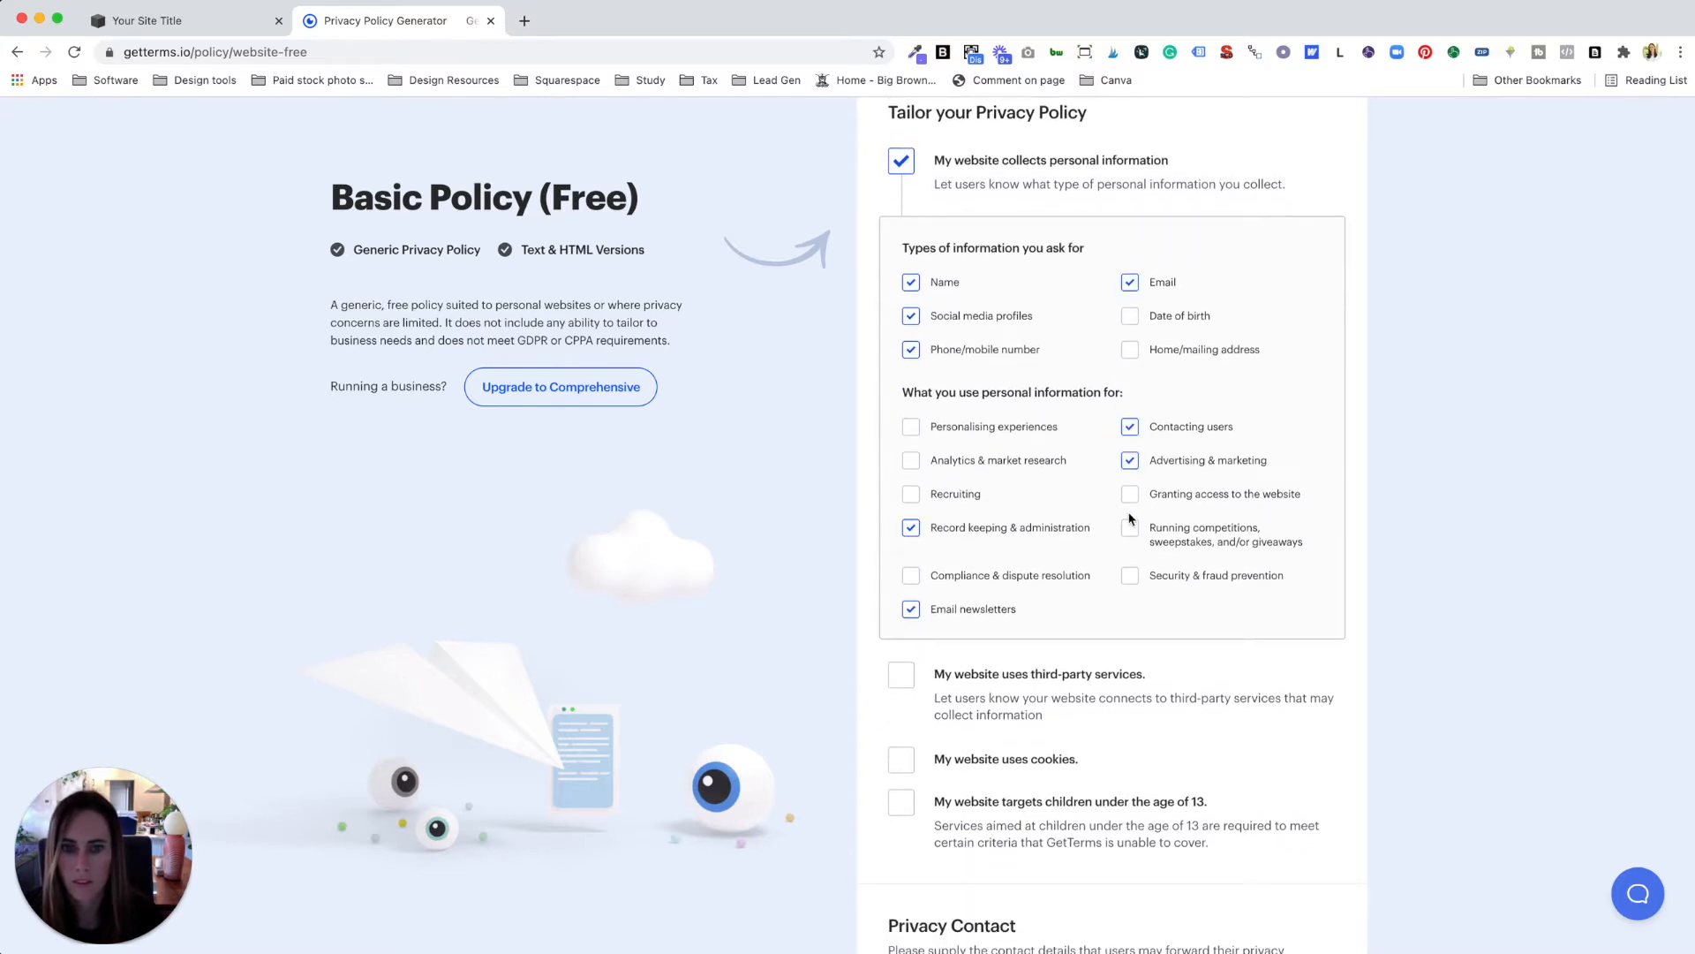
pyautogui.click(911, 426)
pyautogui.scroll(-3, 912, 465)
# Step: Declare third-party services and cookies, and set Email / Phone contact with the contact e-mail
pyautogui.click(902, 455)
pyautogui.click(902, 538)
pyautogui.click(999, 552)
pyautogui.click(998, 646)
pyautogui.click(1049, 531)
pyautogui.click(1078, 572)
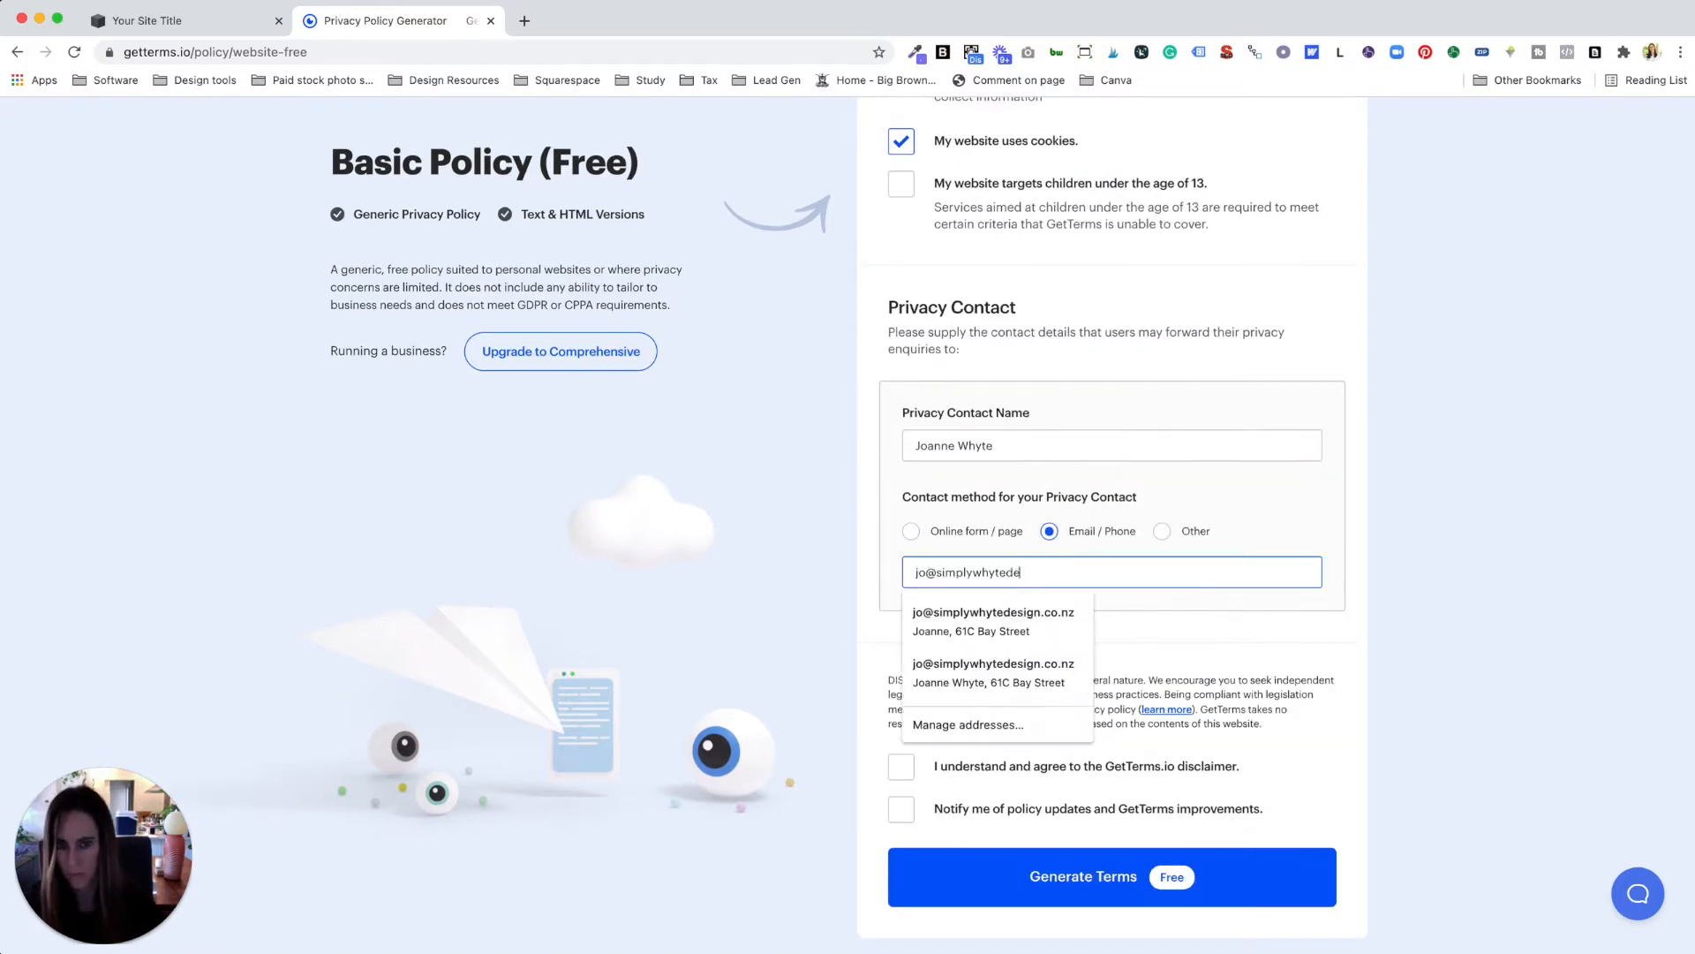
# Step: Accept the disclaimer, opt in to update notifications and generate the privacy policy
pyautogui.click(901, 765)
pyautogui.click(900, 809)
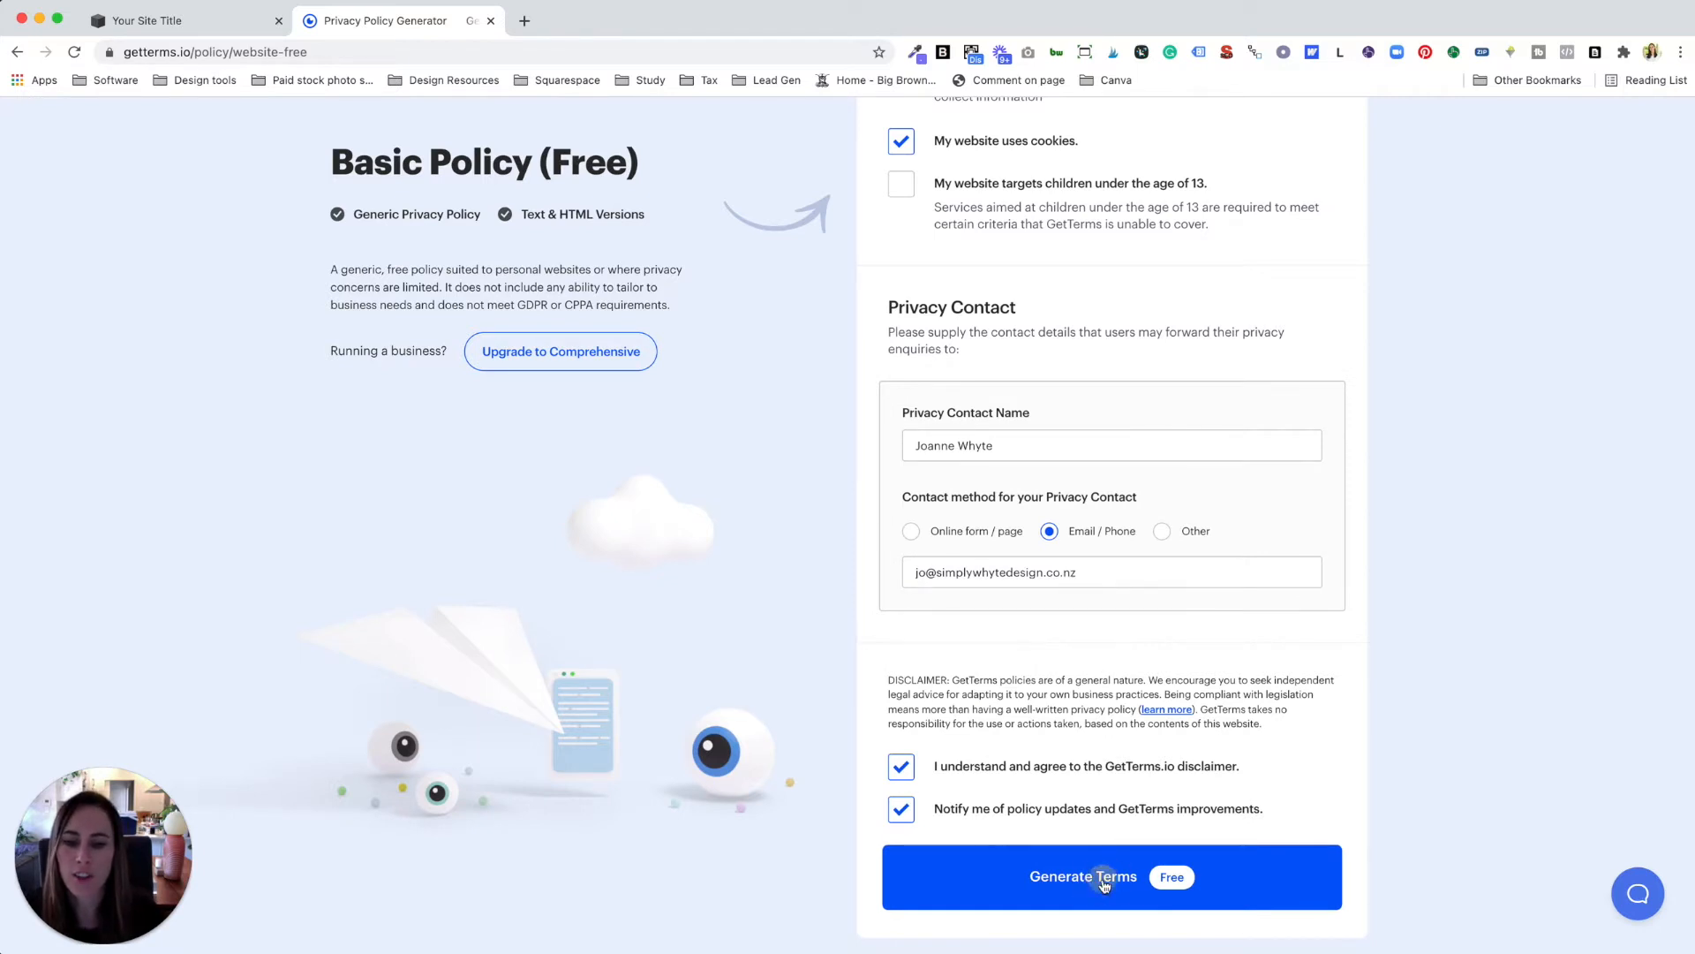
pyautogui.click(1104, 884)
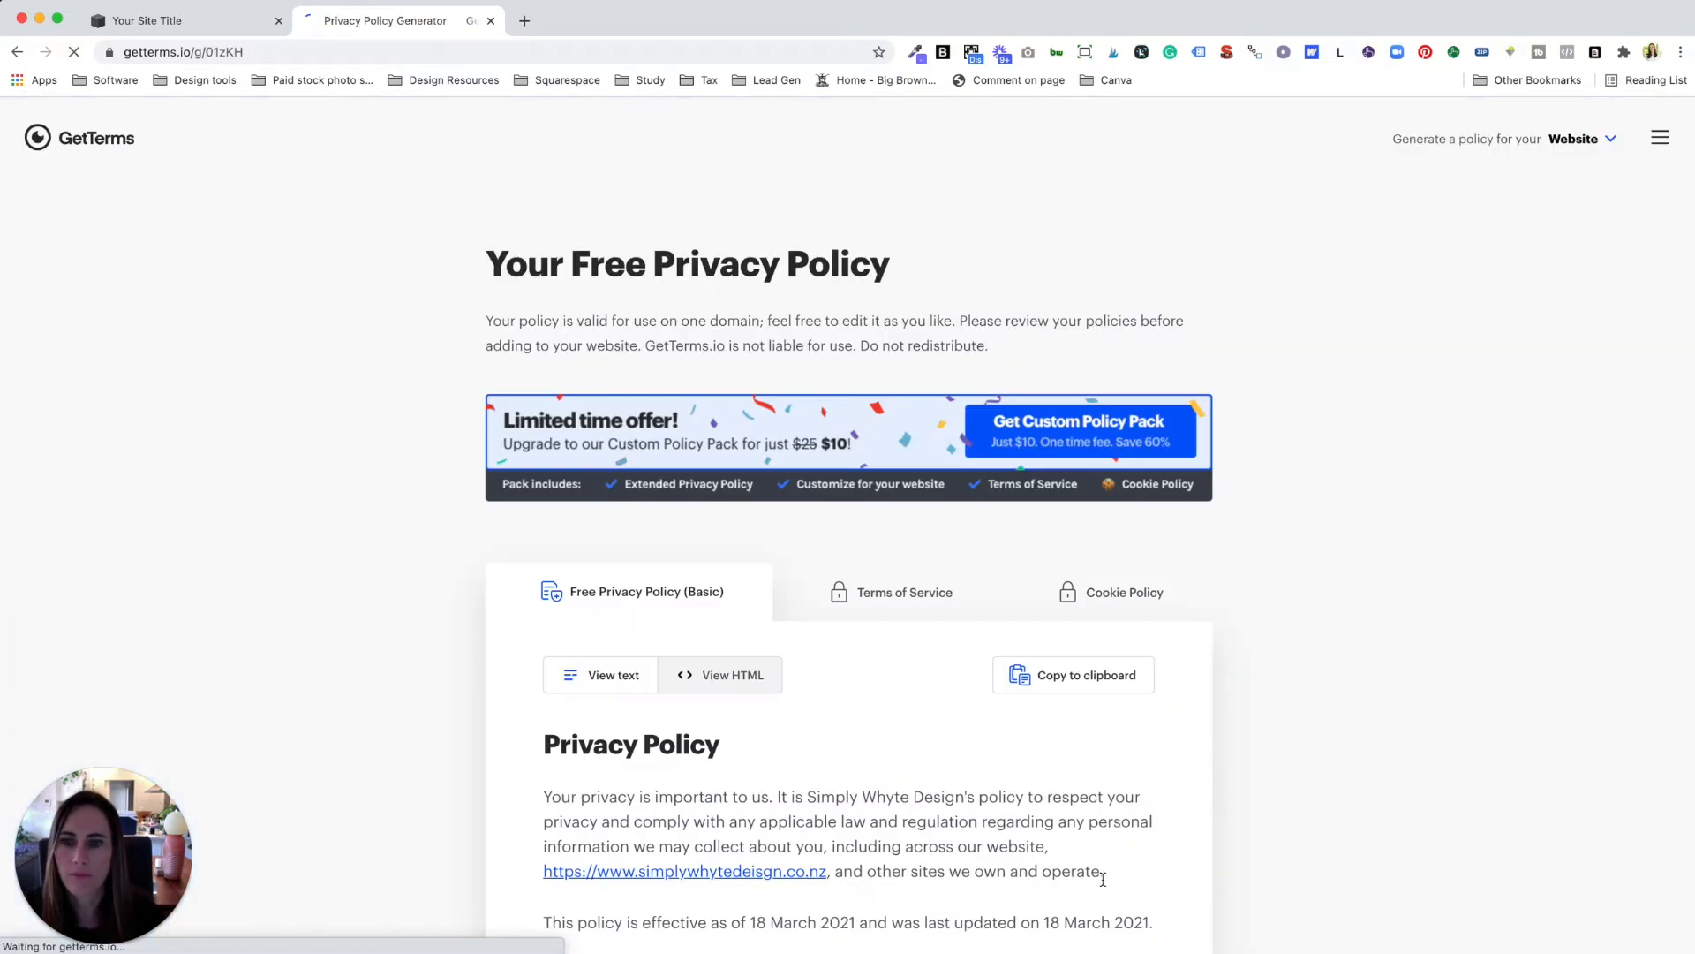
# Step: Review the generated privacy policy, copy its text to the clipboard, and return to Squarespace
pyautogui.scroll(-5, 1042, 733)
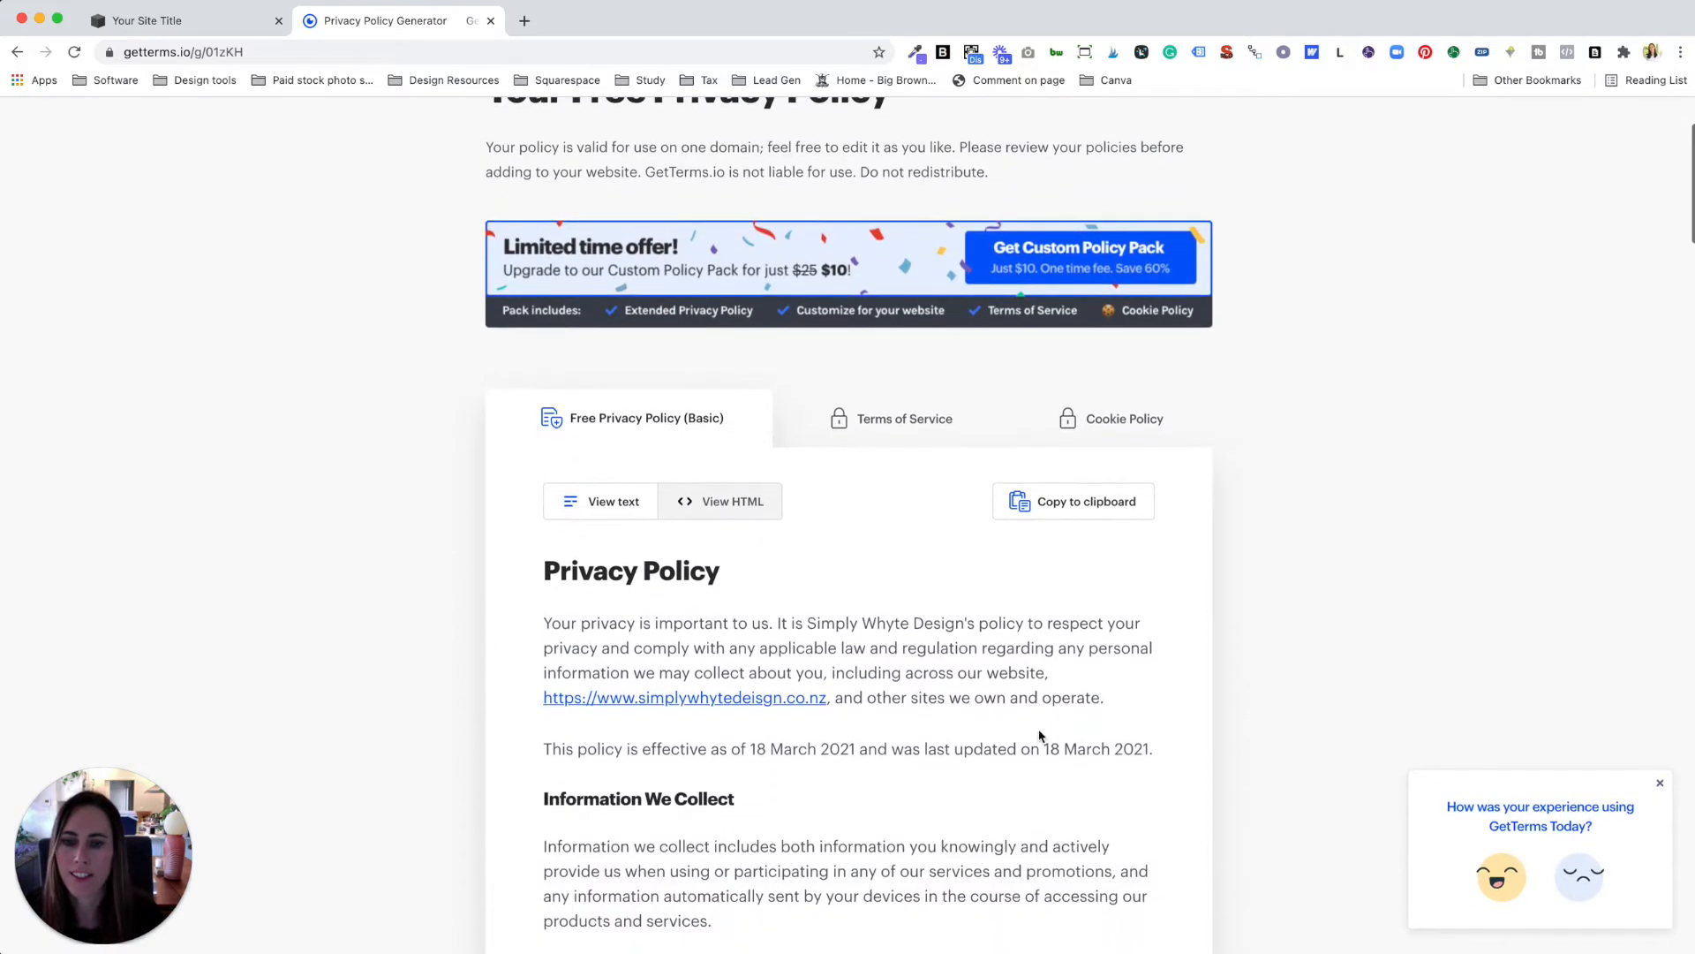
pyautogui.scroll(-5, 1040, 736)
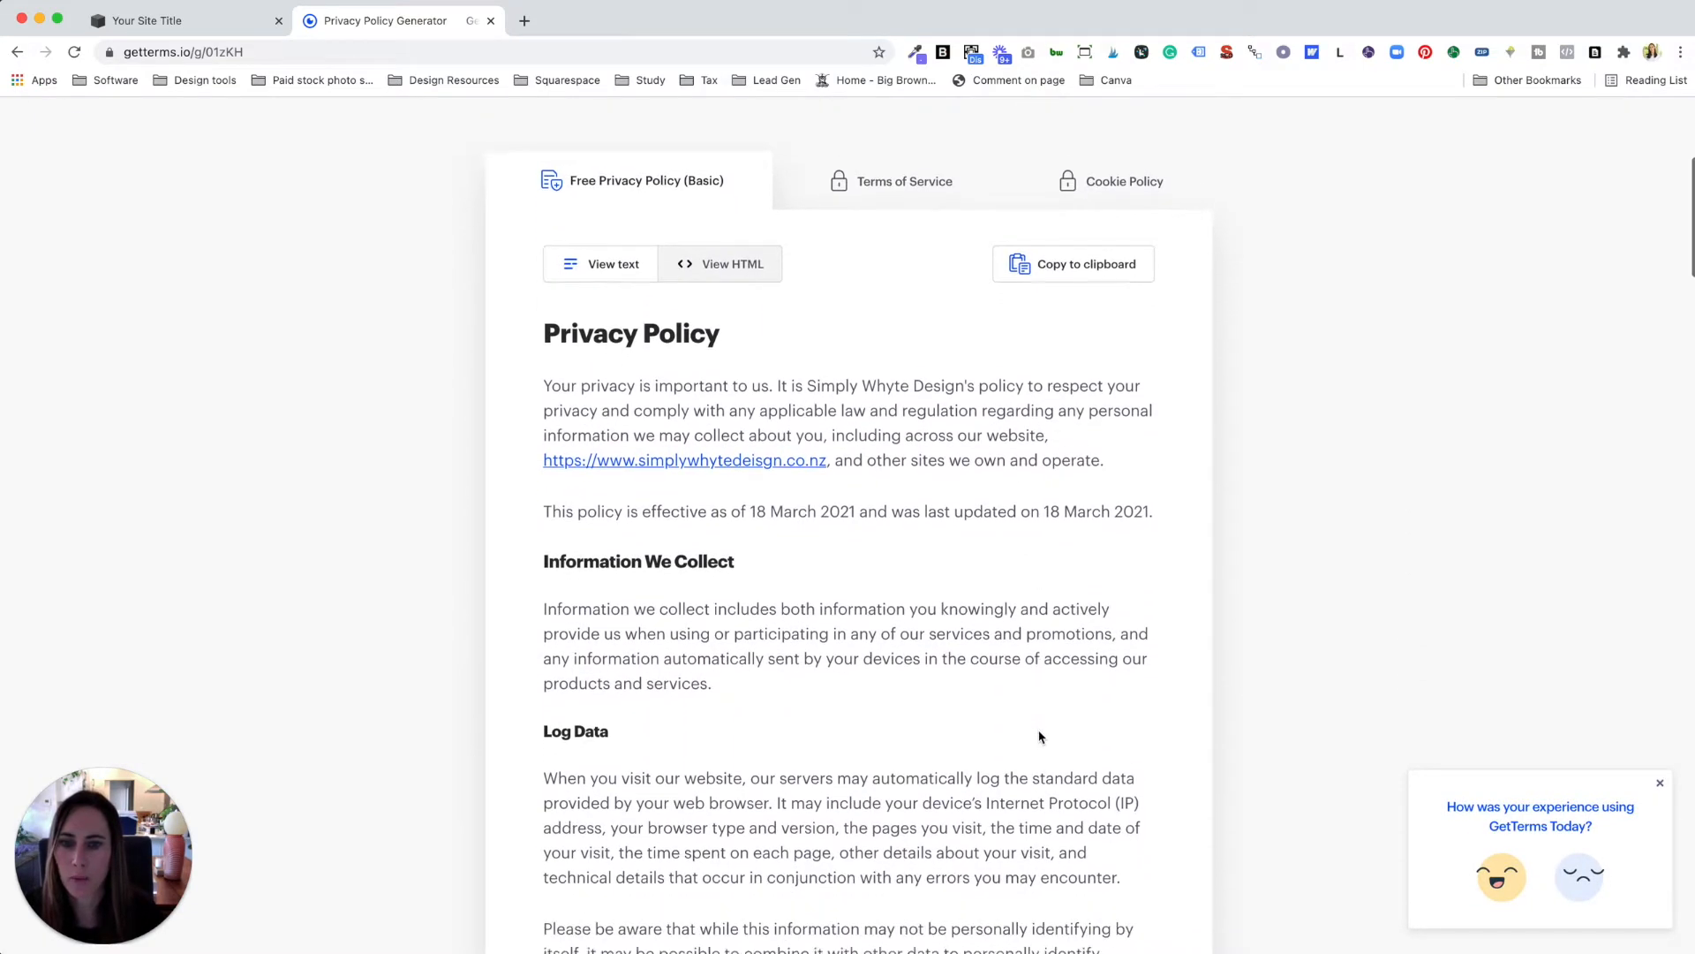
pyautogui.scroll(-7, 1040, 736)
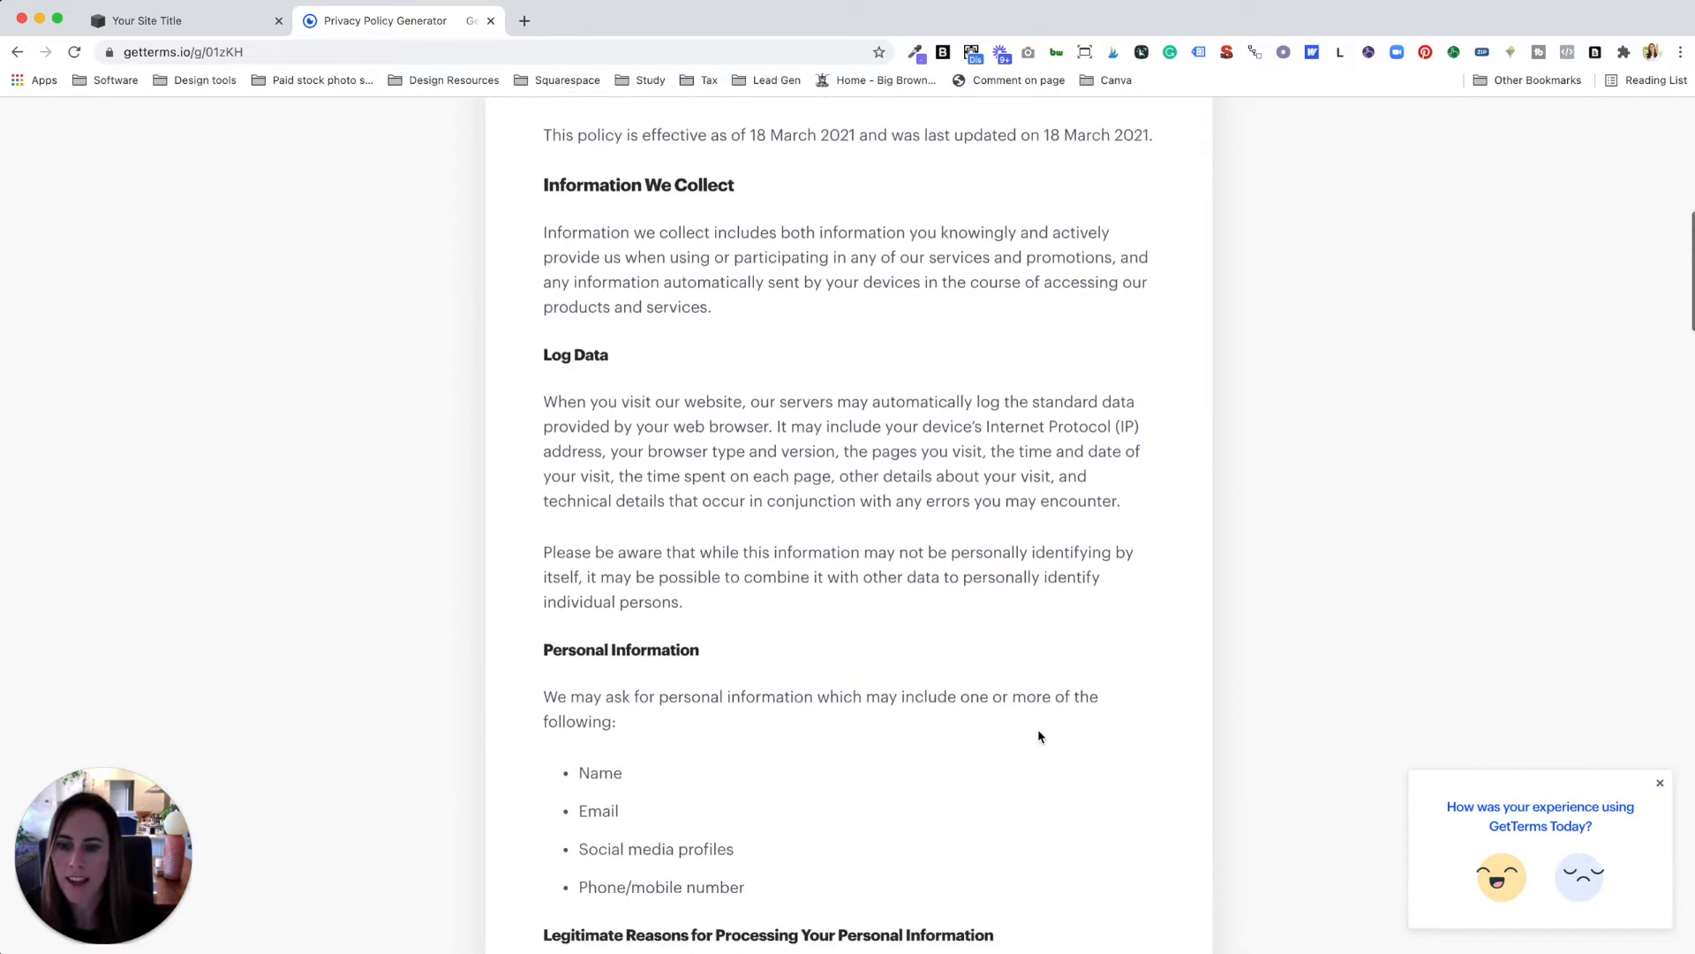
pyautogui.scroll(-11, 1038, 735)
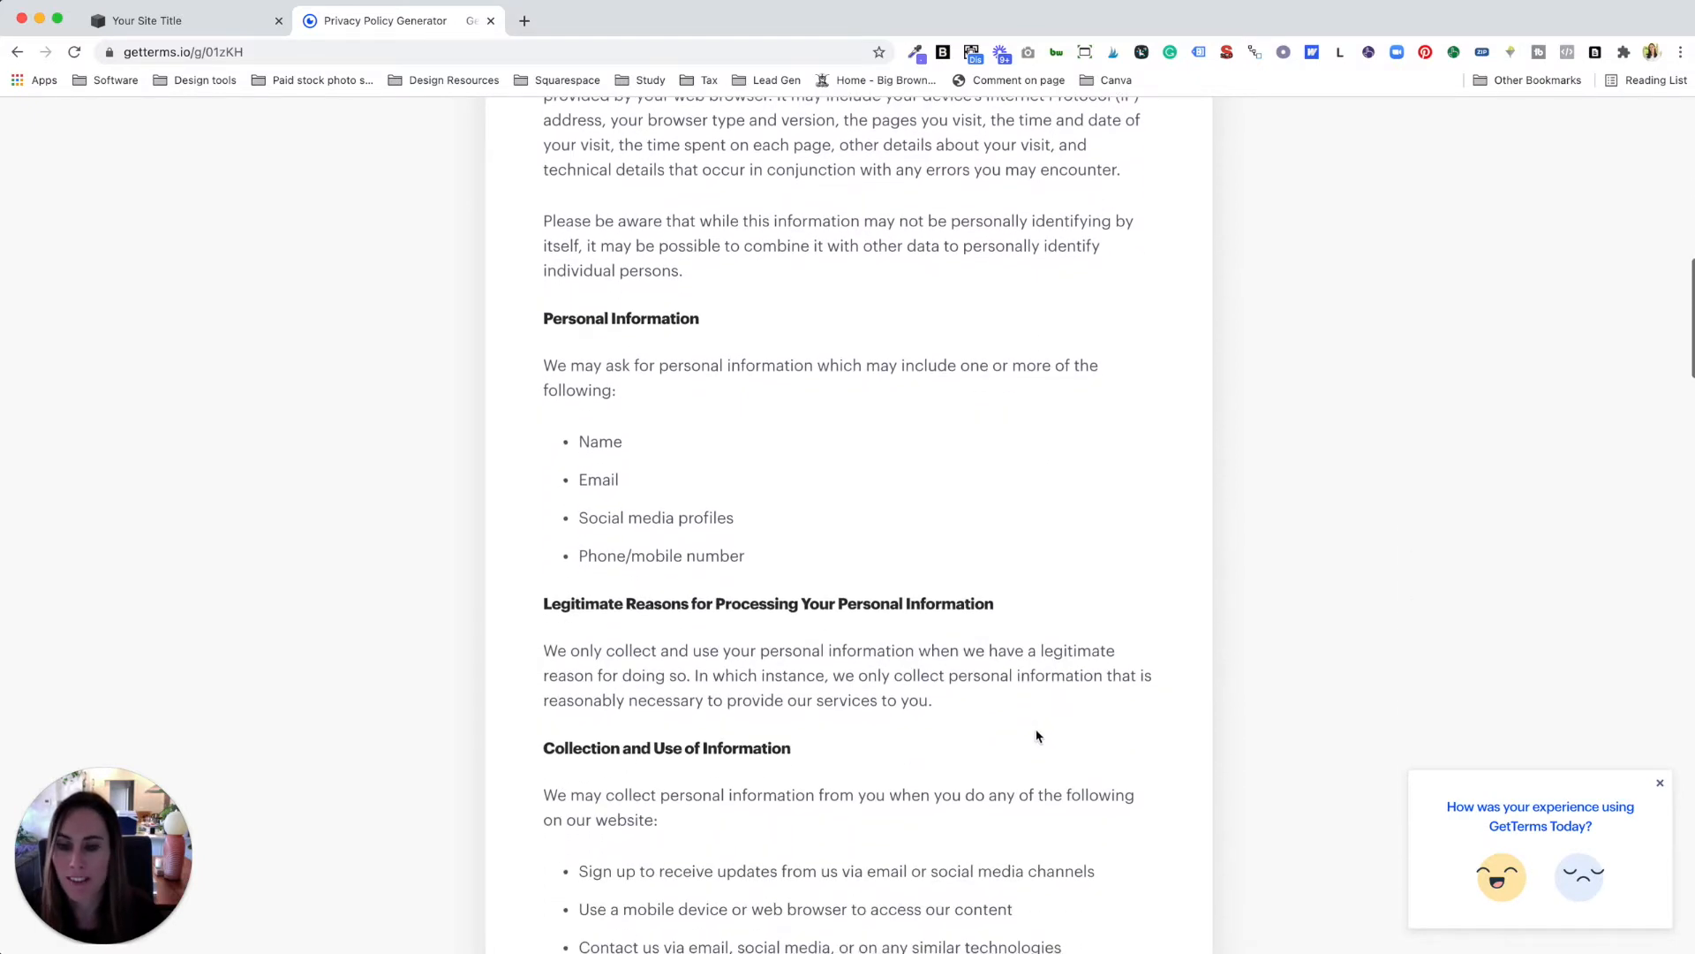
pyautogui.scroll(-8, 1037, 735)
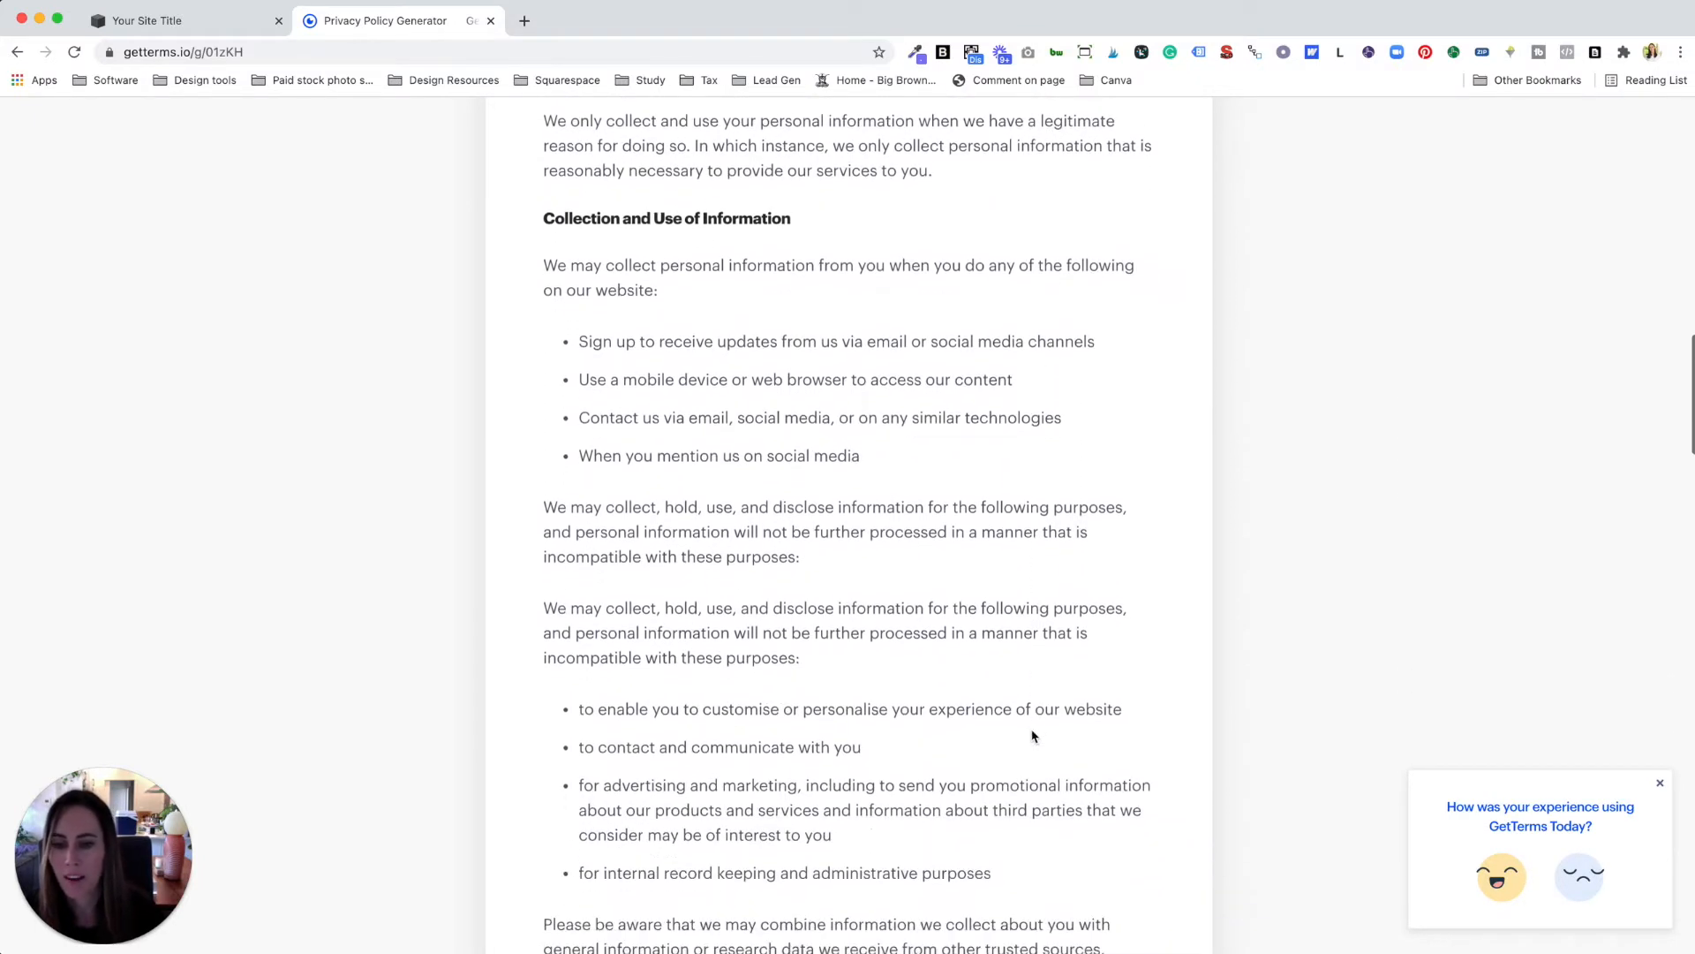
pyautogui.scroll(-20, 1037, 736)
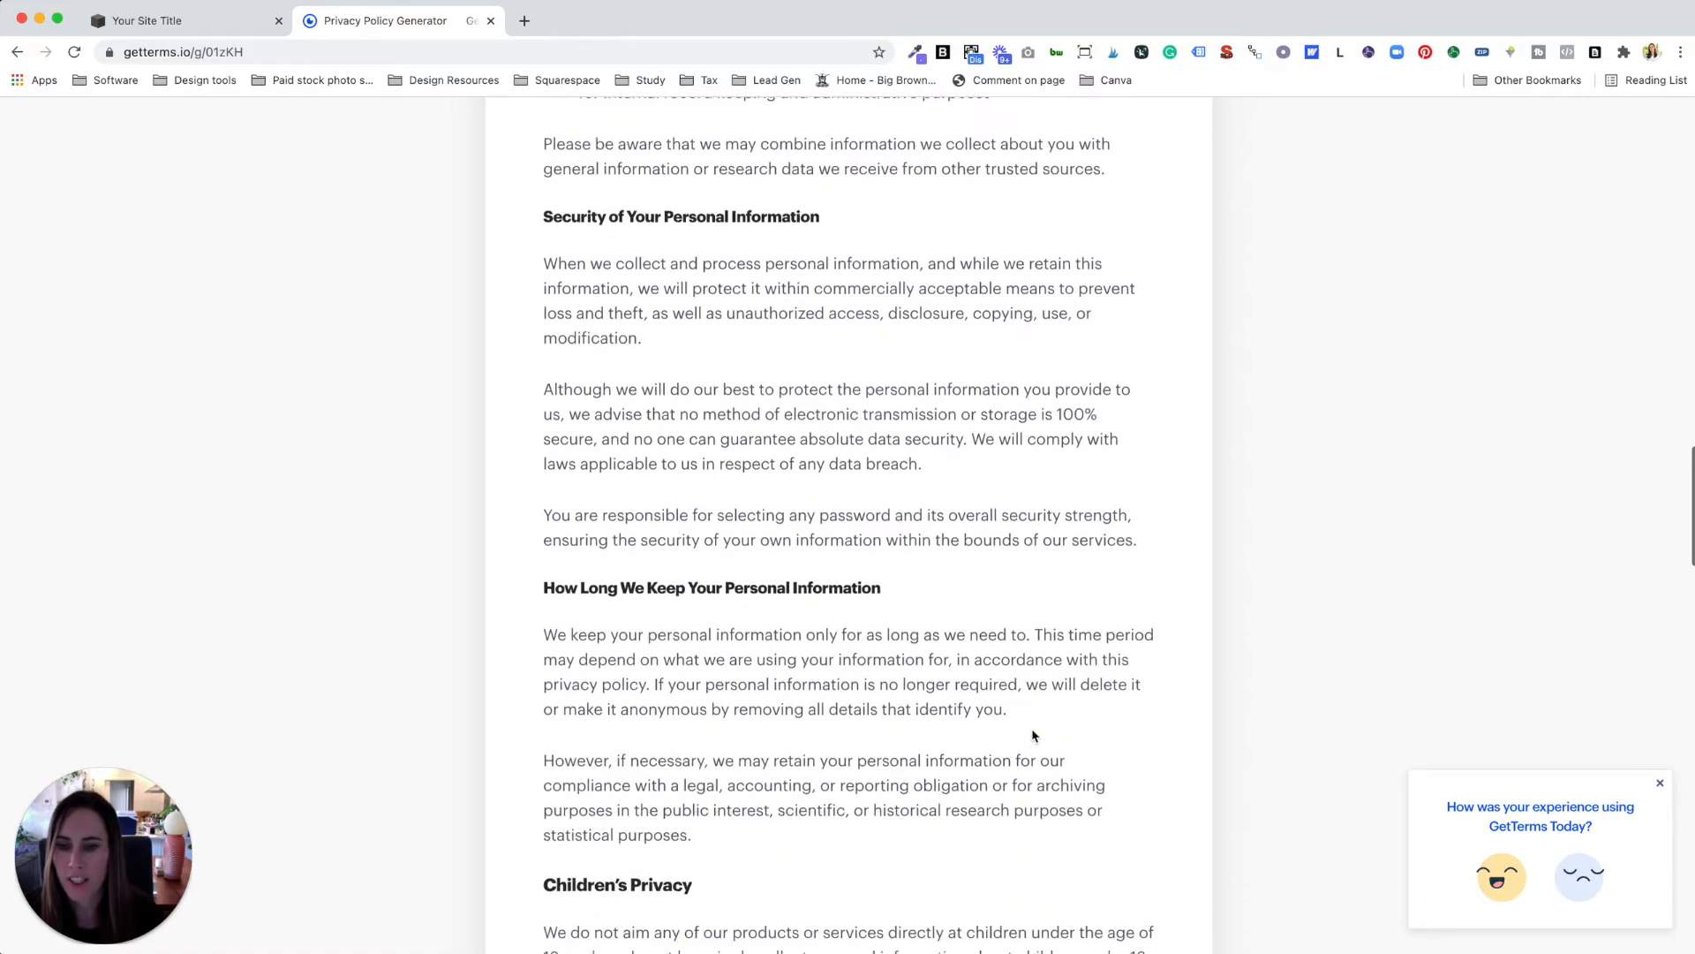
pyautogui.scroll(-8, 1034, 735)
pyautogui.scroll(20, 1031, 737)
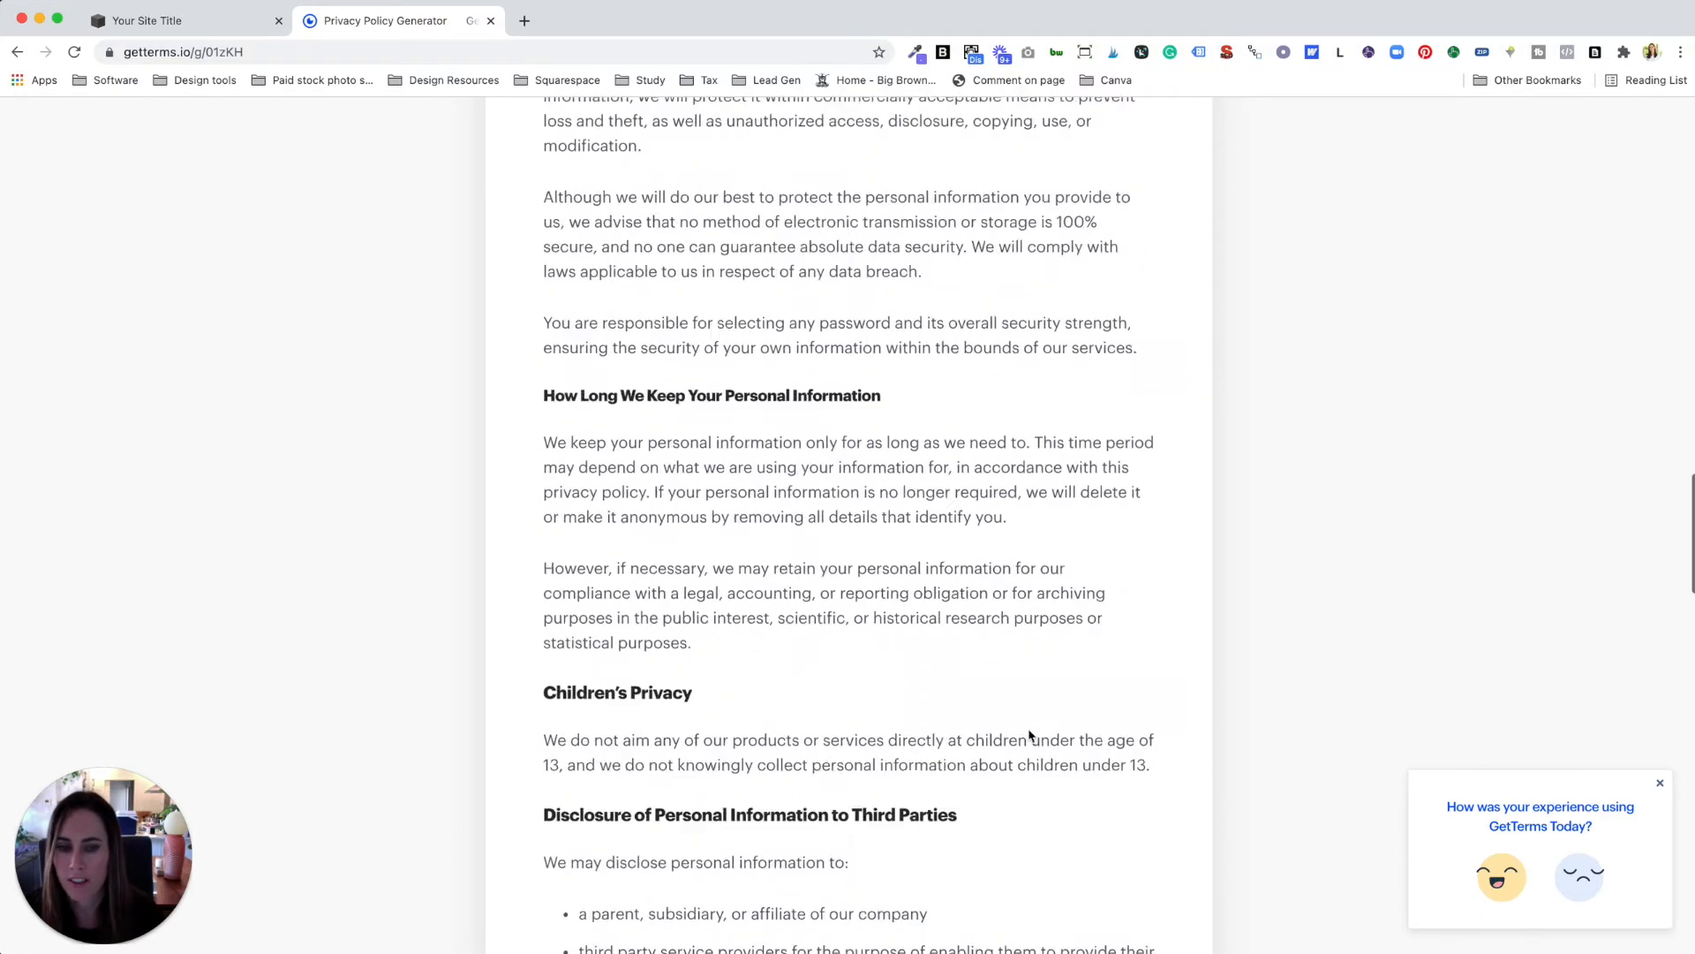
pyautogui.scroll(20, 1031, 736)
pyautogui.scroll(-3, 1094, 695)
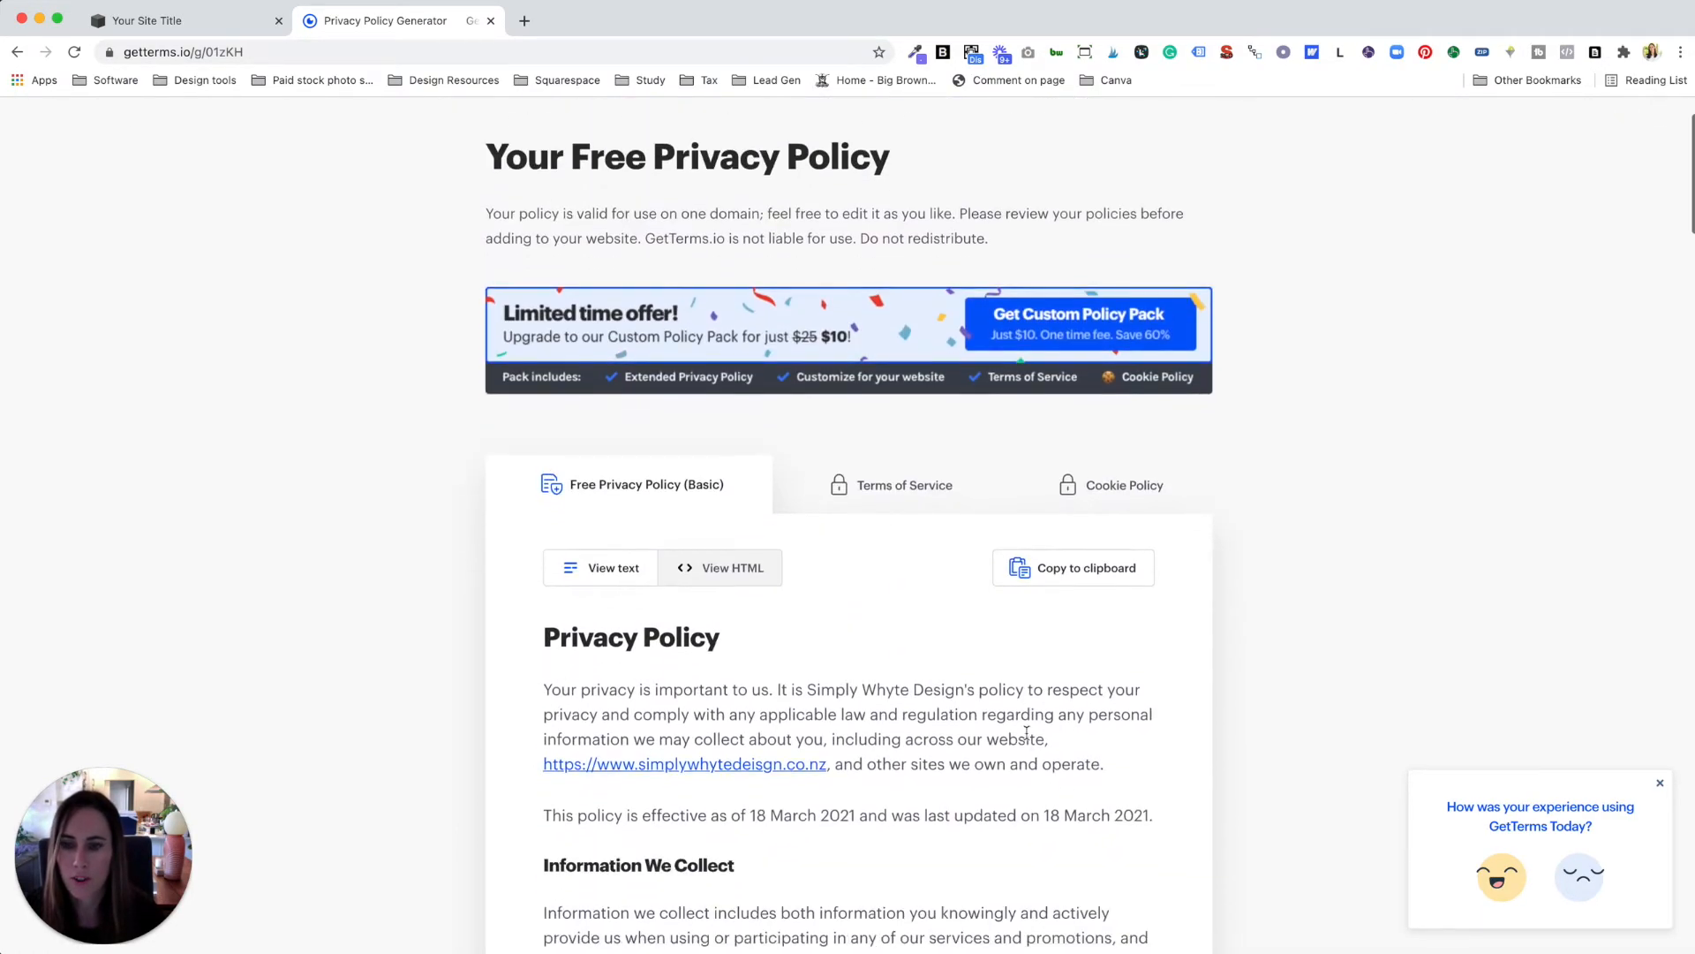
pyautogui.click(1085, 560)
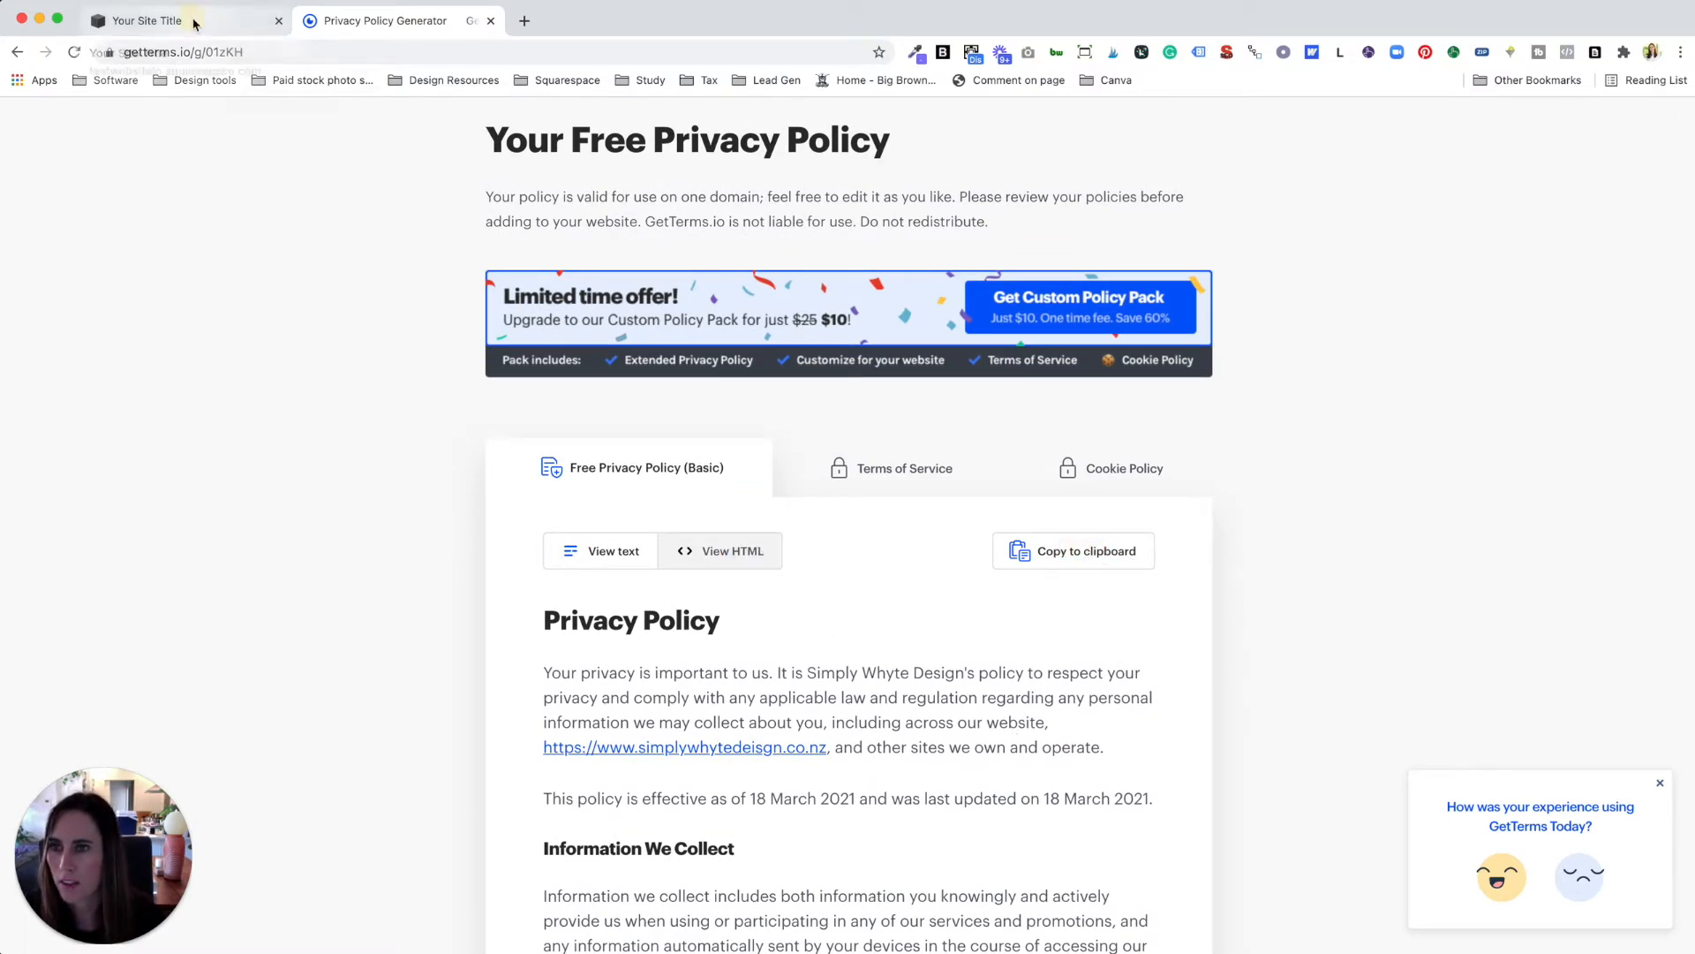
pyautogui.click(238, 21)
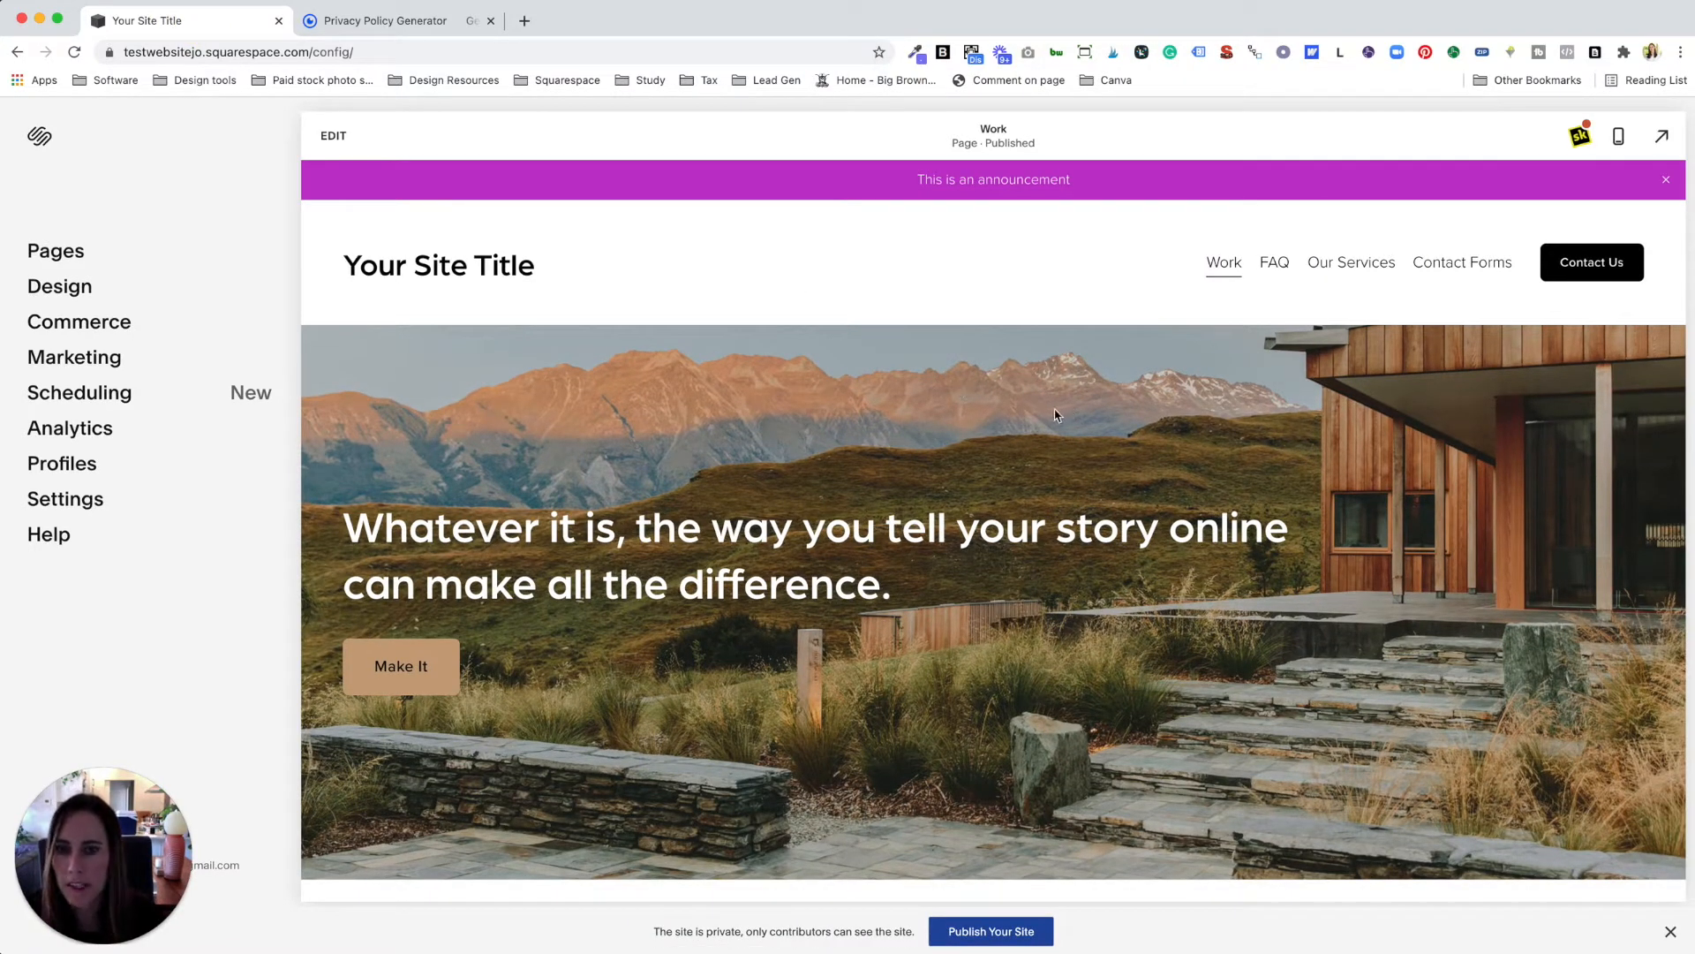
# Step: Scroll the site preview down to the footer, then show the Pages panel
pyautogui.scroll(-3, 1058, 415)
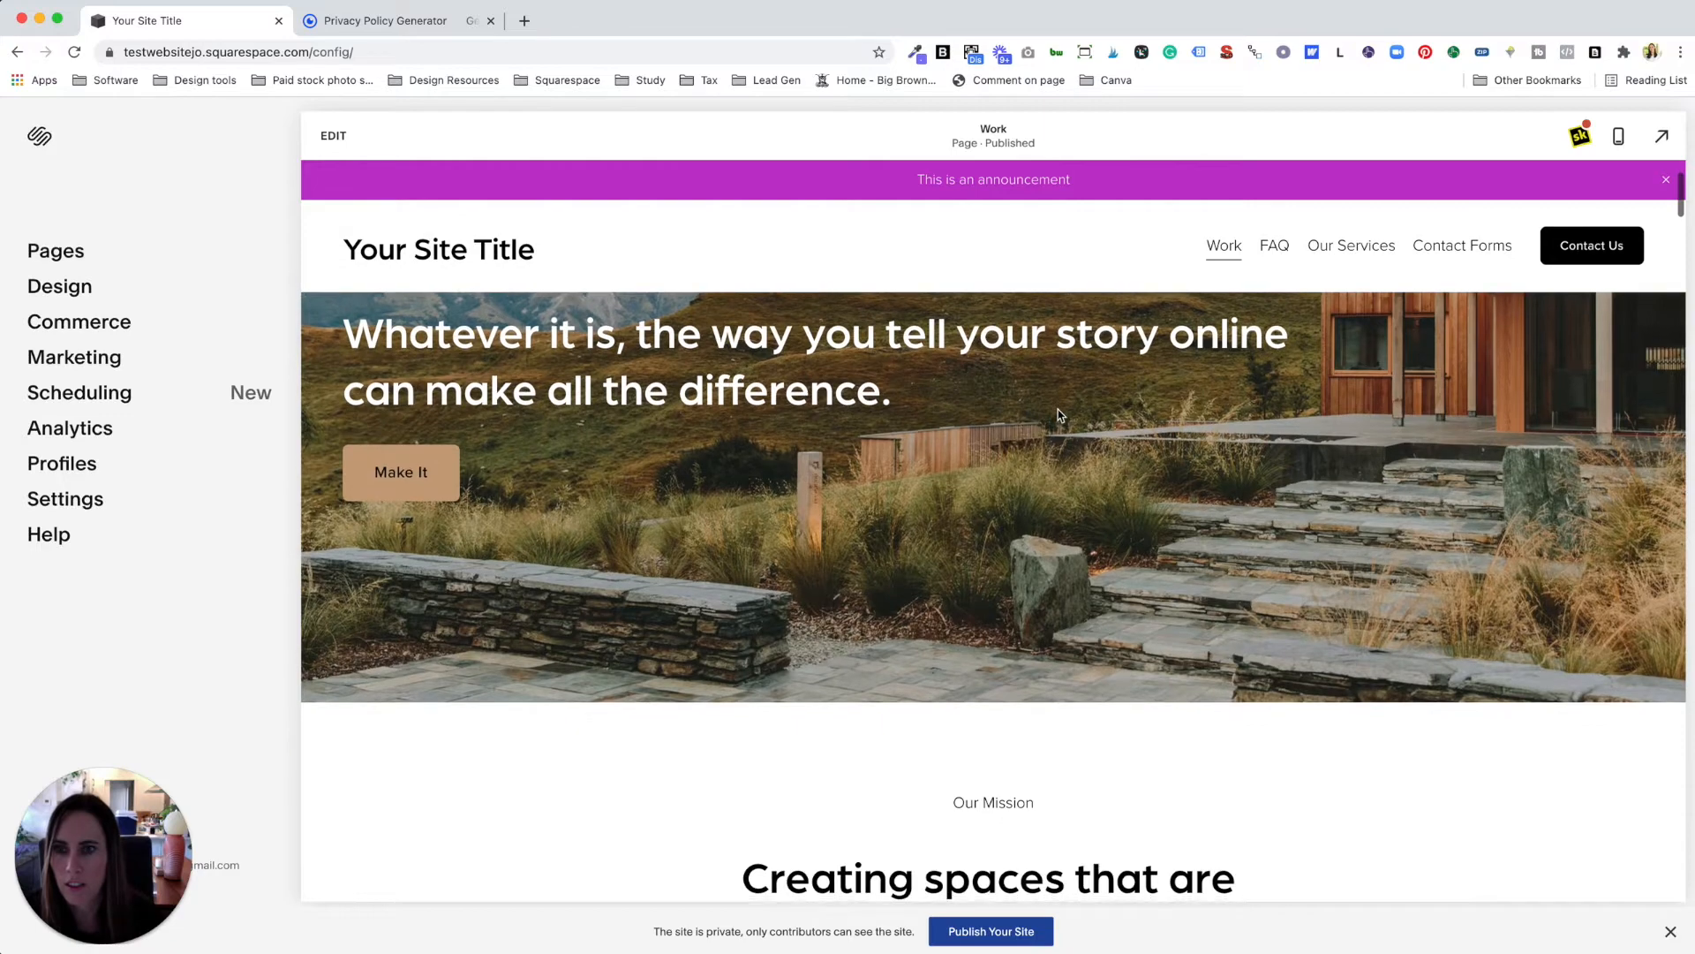
pyautogui.scroll(-5, 1059, 415)
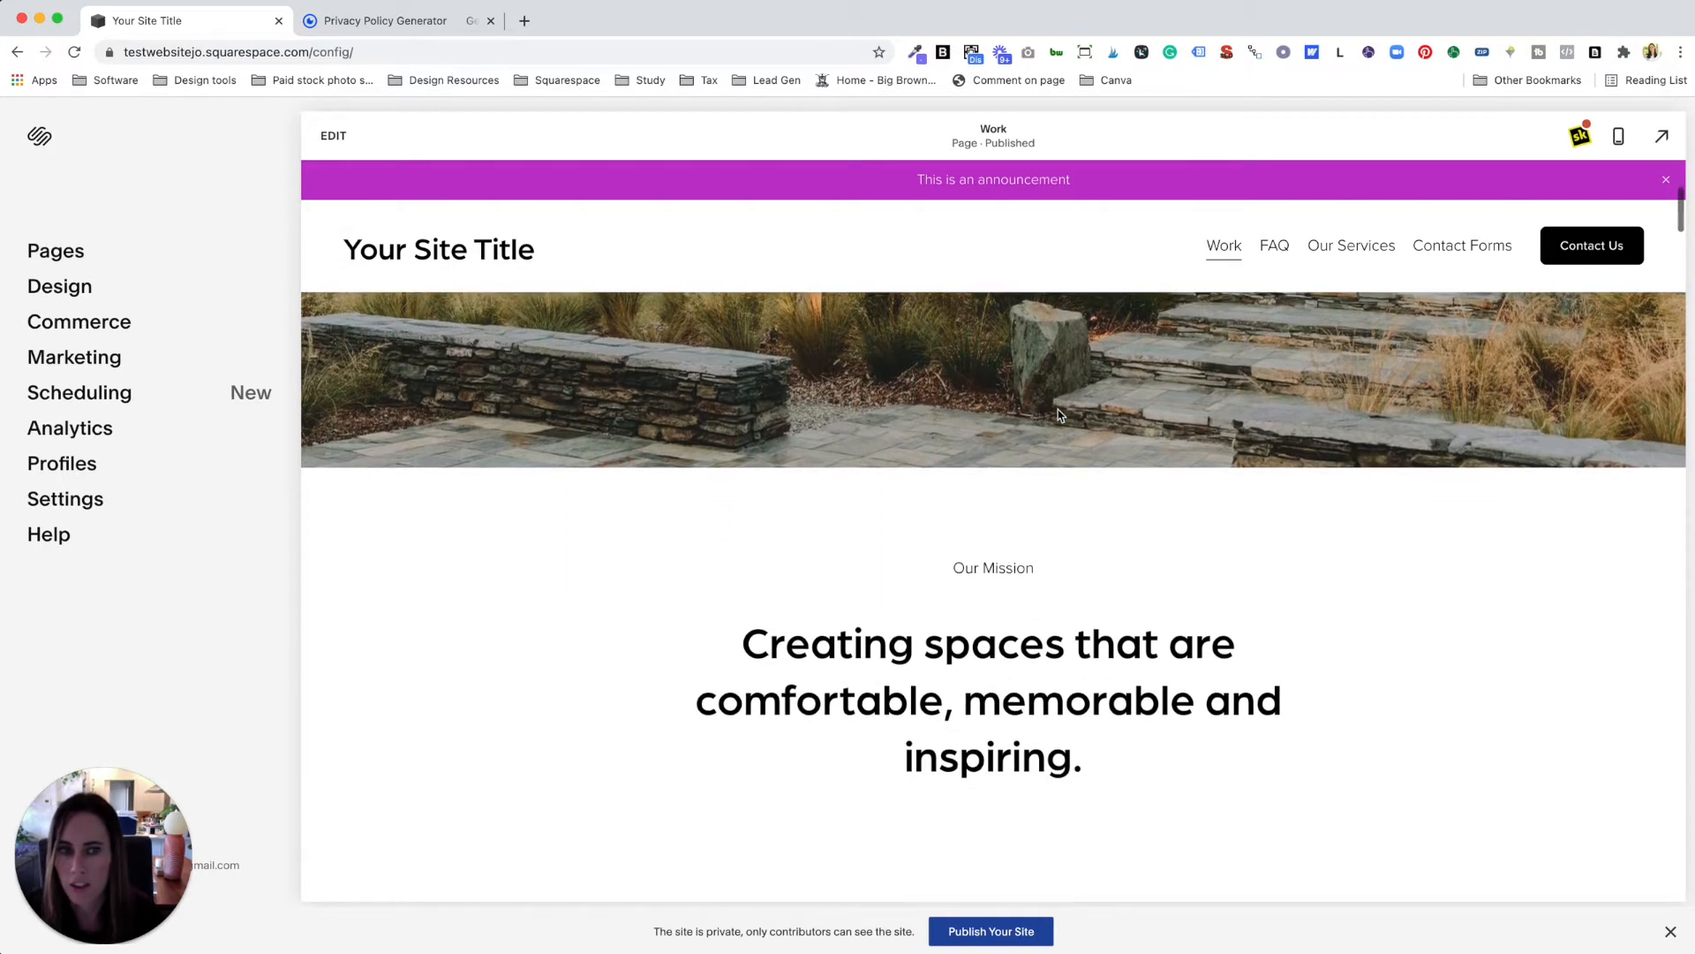
pyautogui.scroll(-15, 1057, 410)
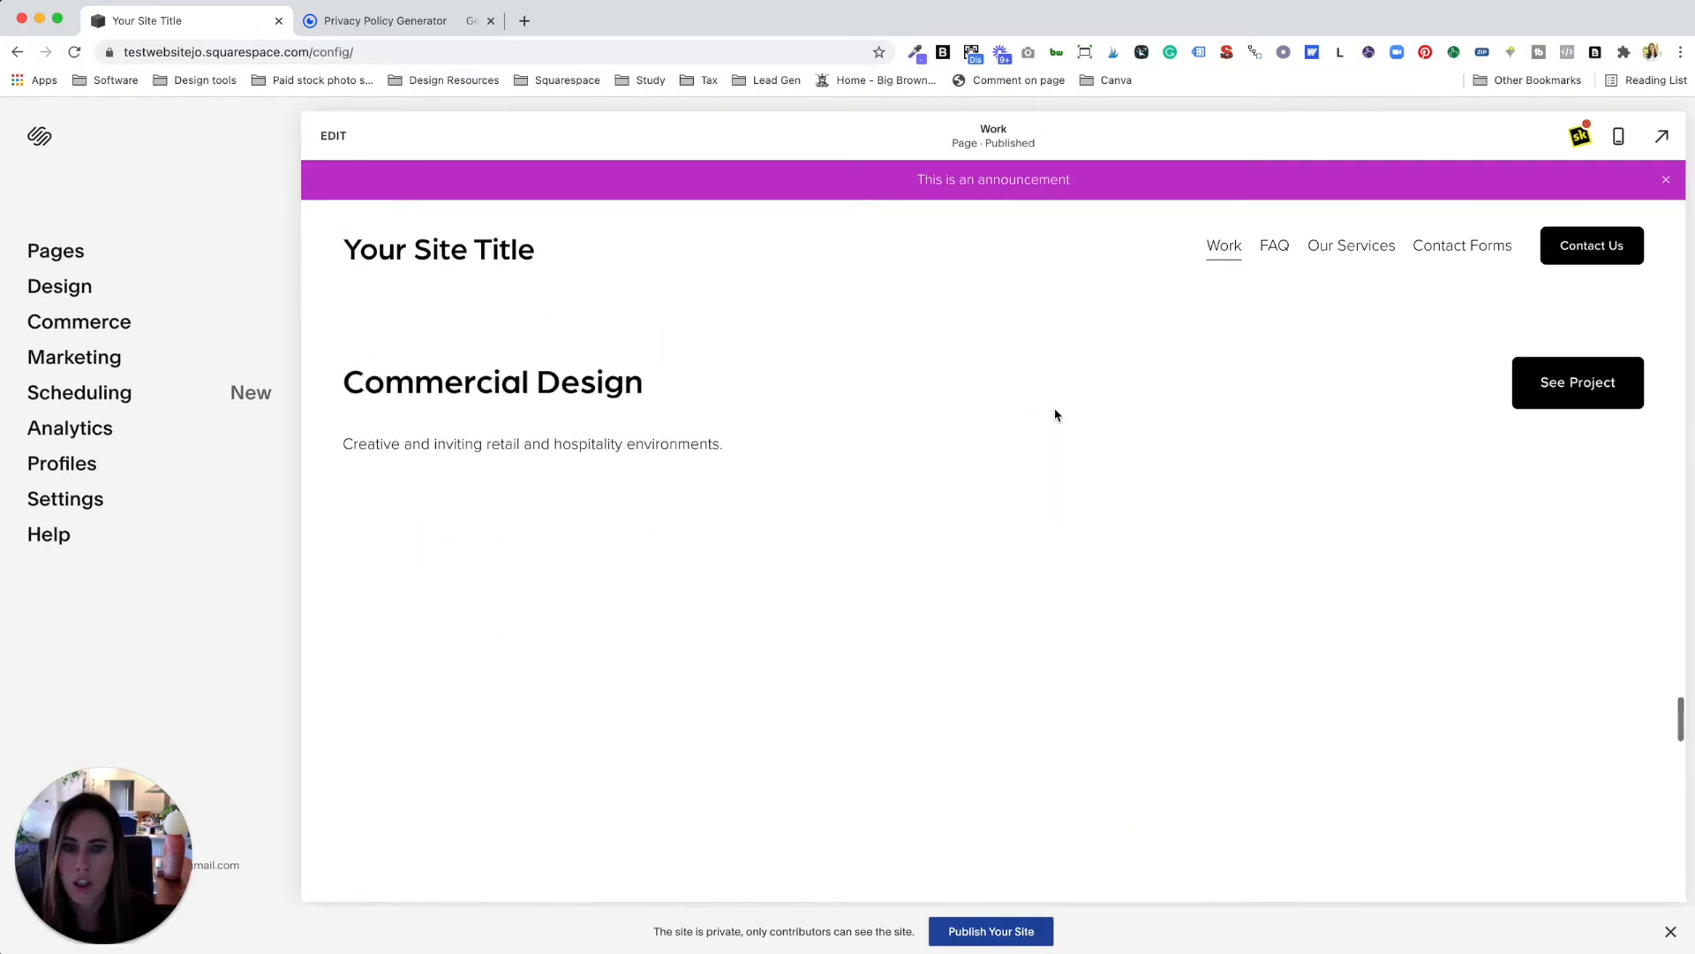
pyautogui.scroll(-4, 1057, 415)
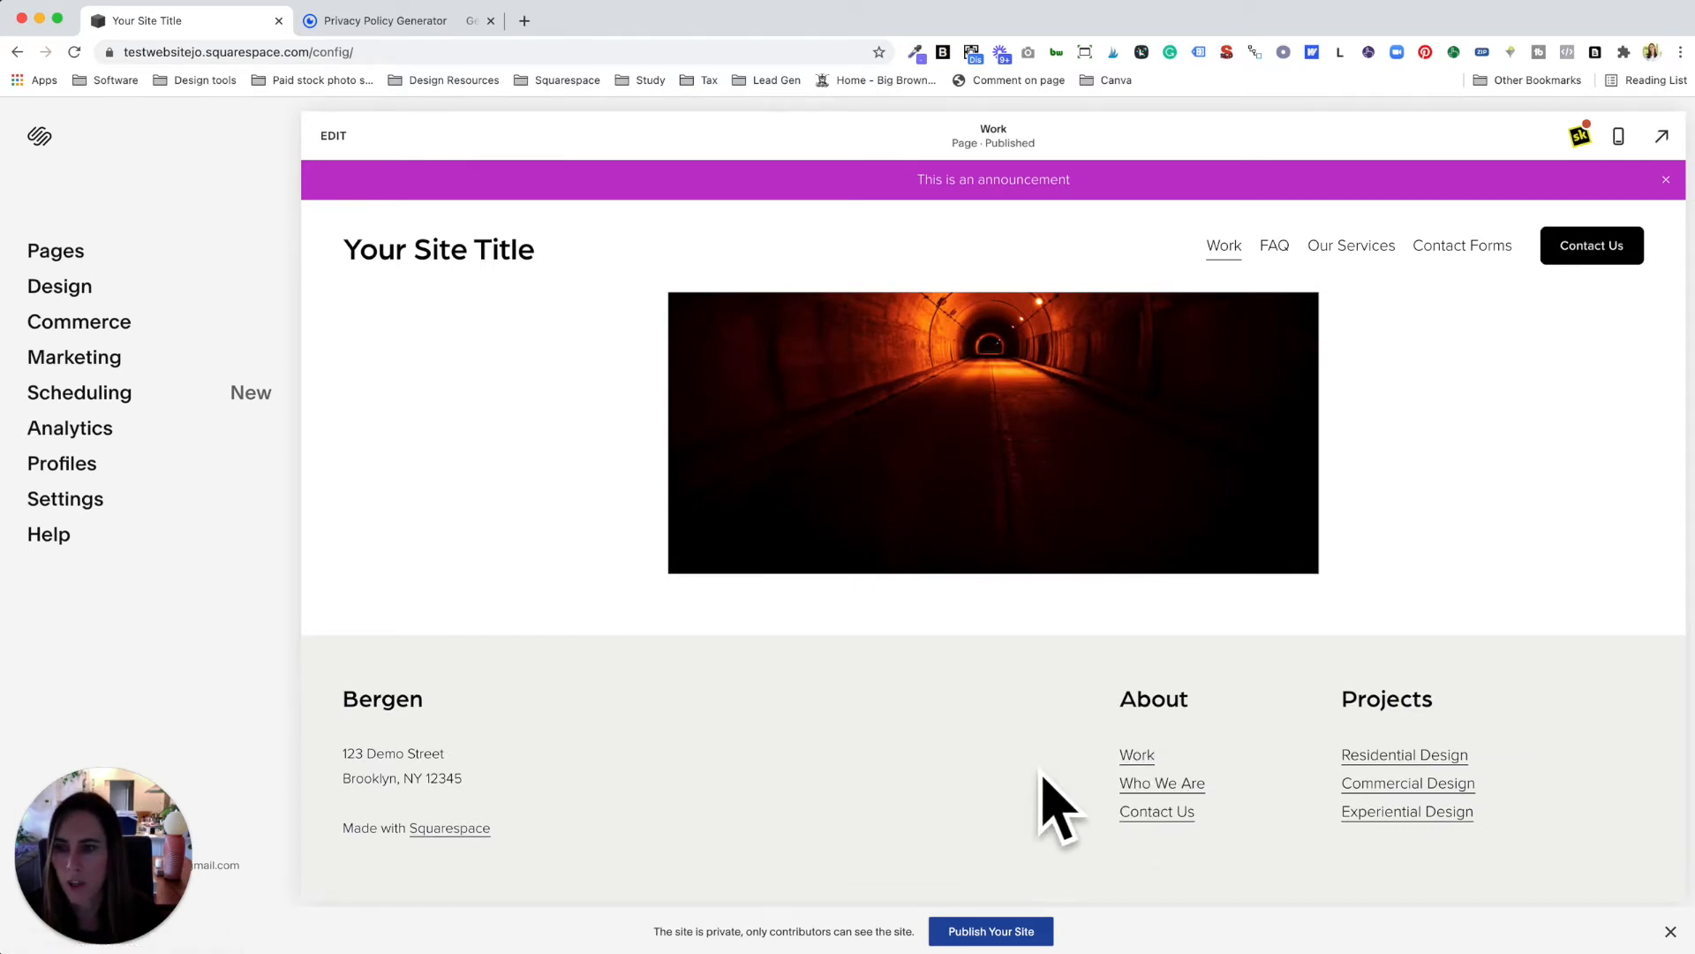
pyautogui.click(69, 255)
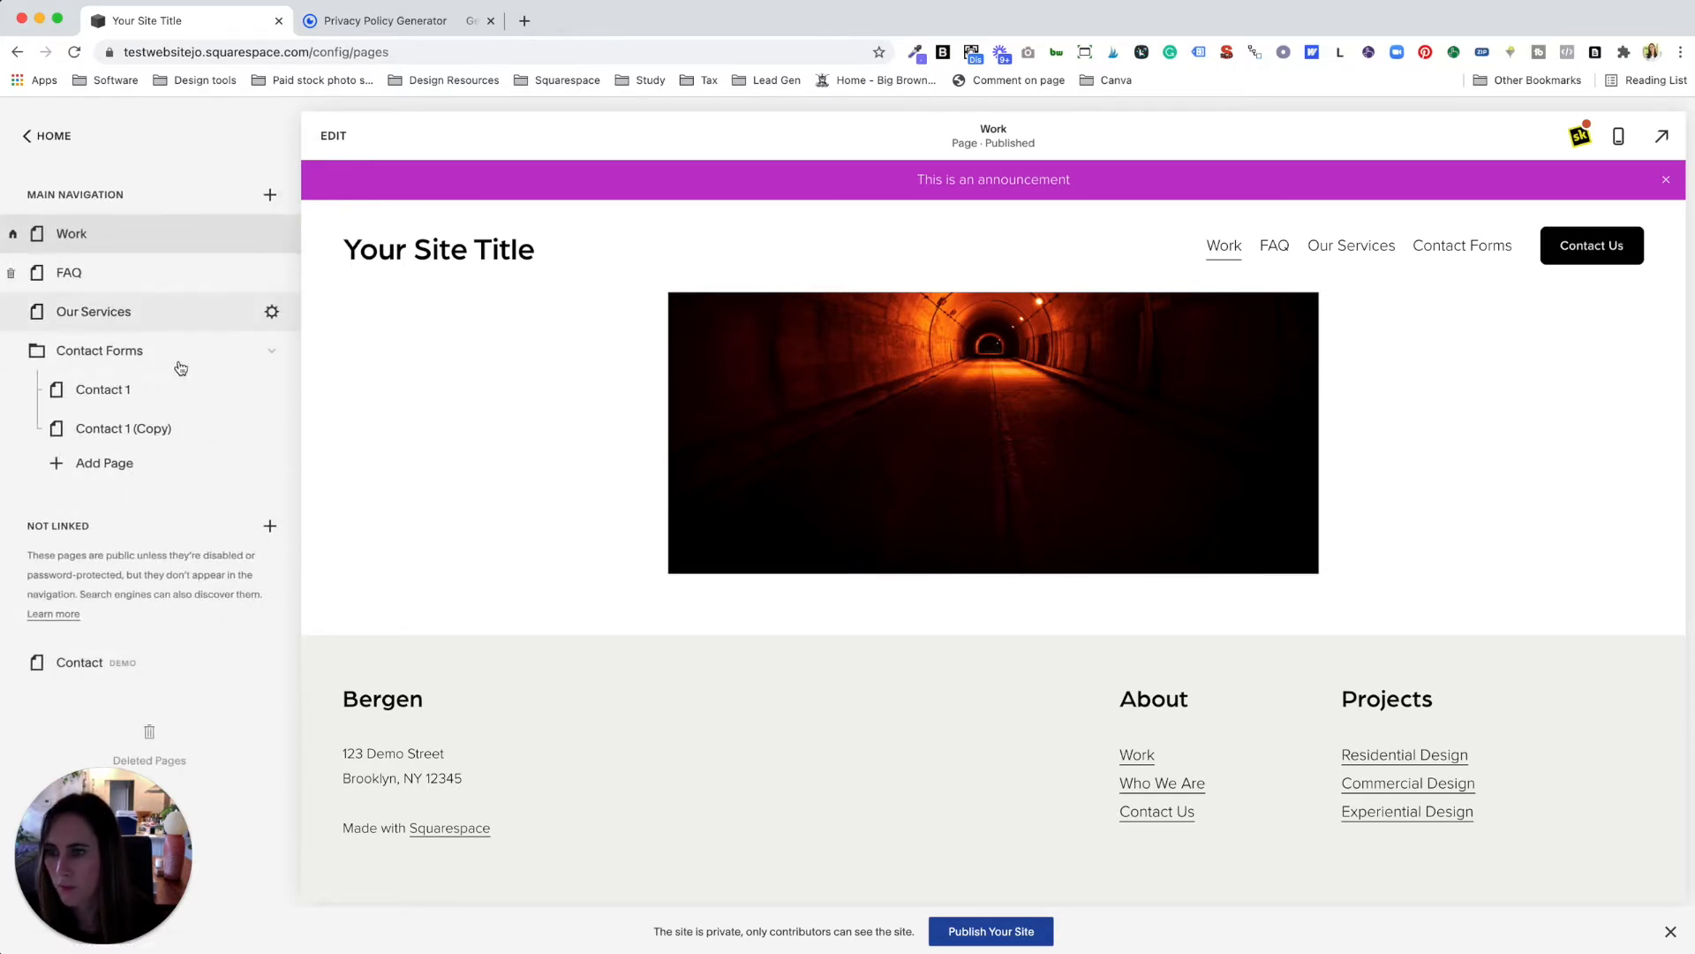
# Step: Add a blank Not Linked page named 'Privacy Policy' and open it
pyautogui.click(270, 525)
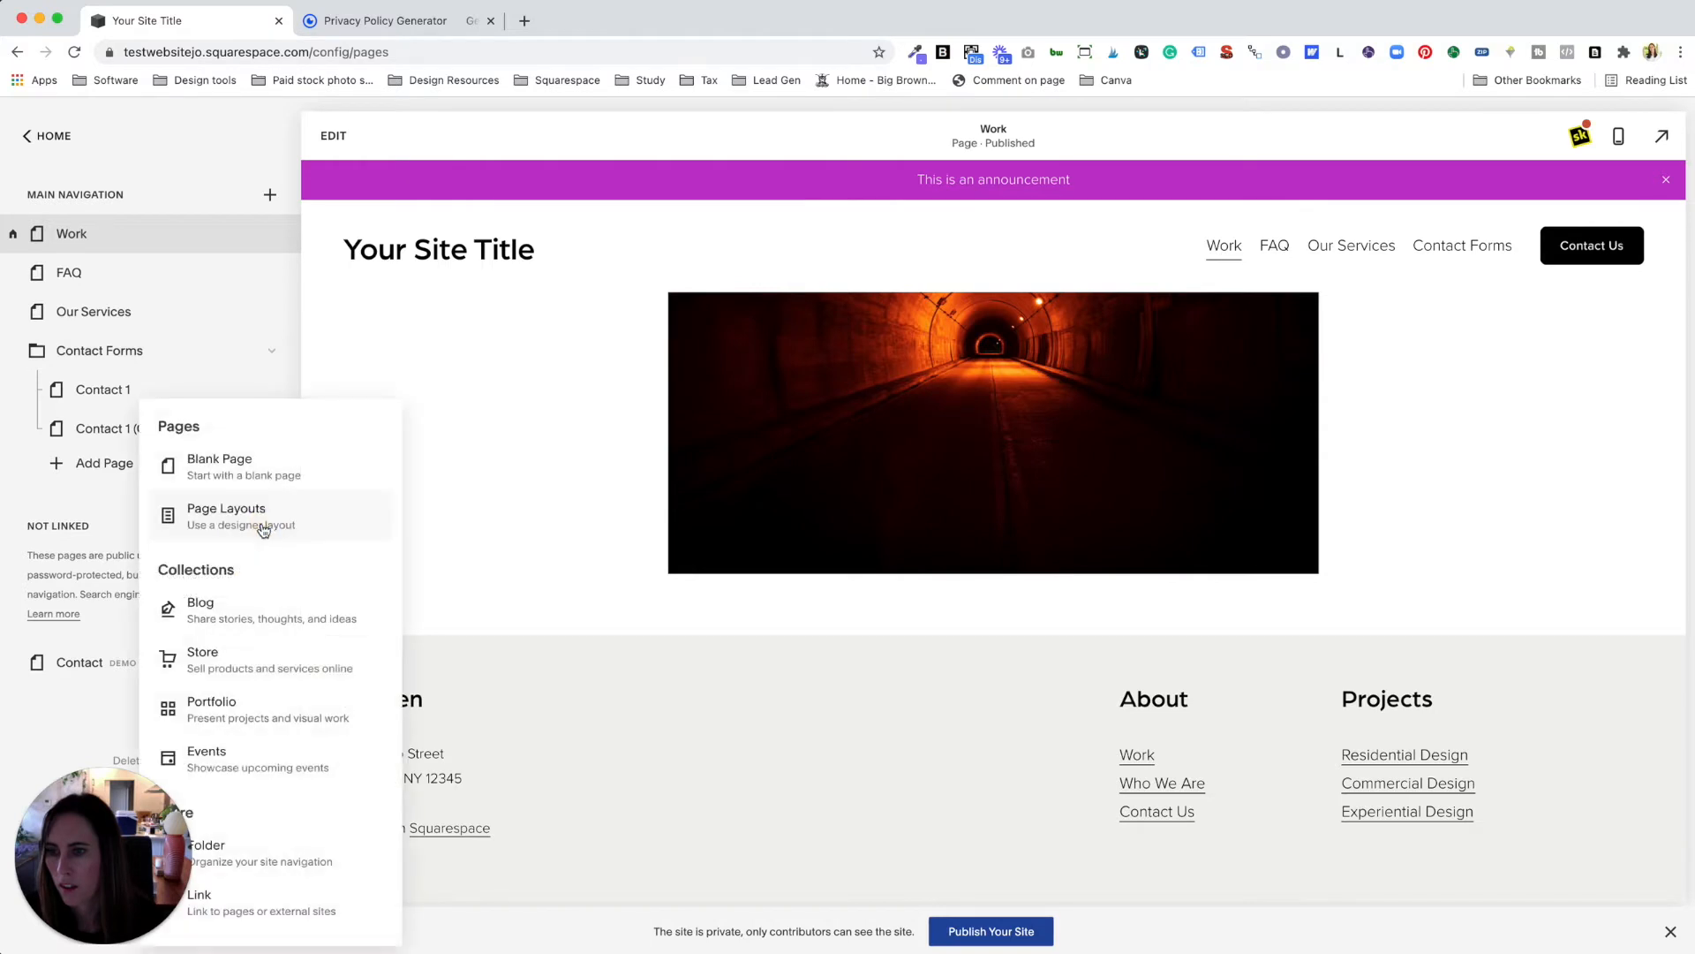
pyautogui.click(262, 472)
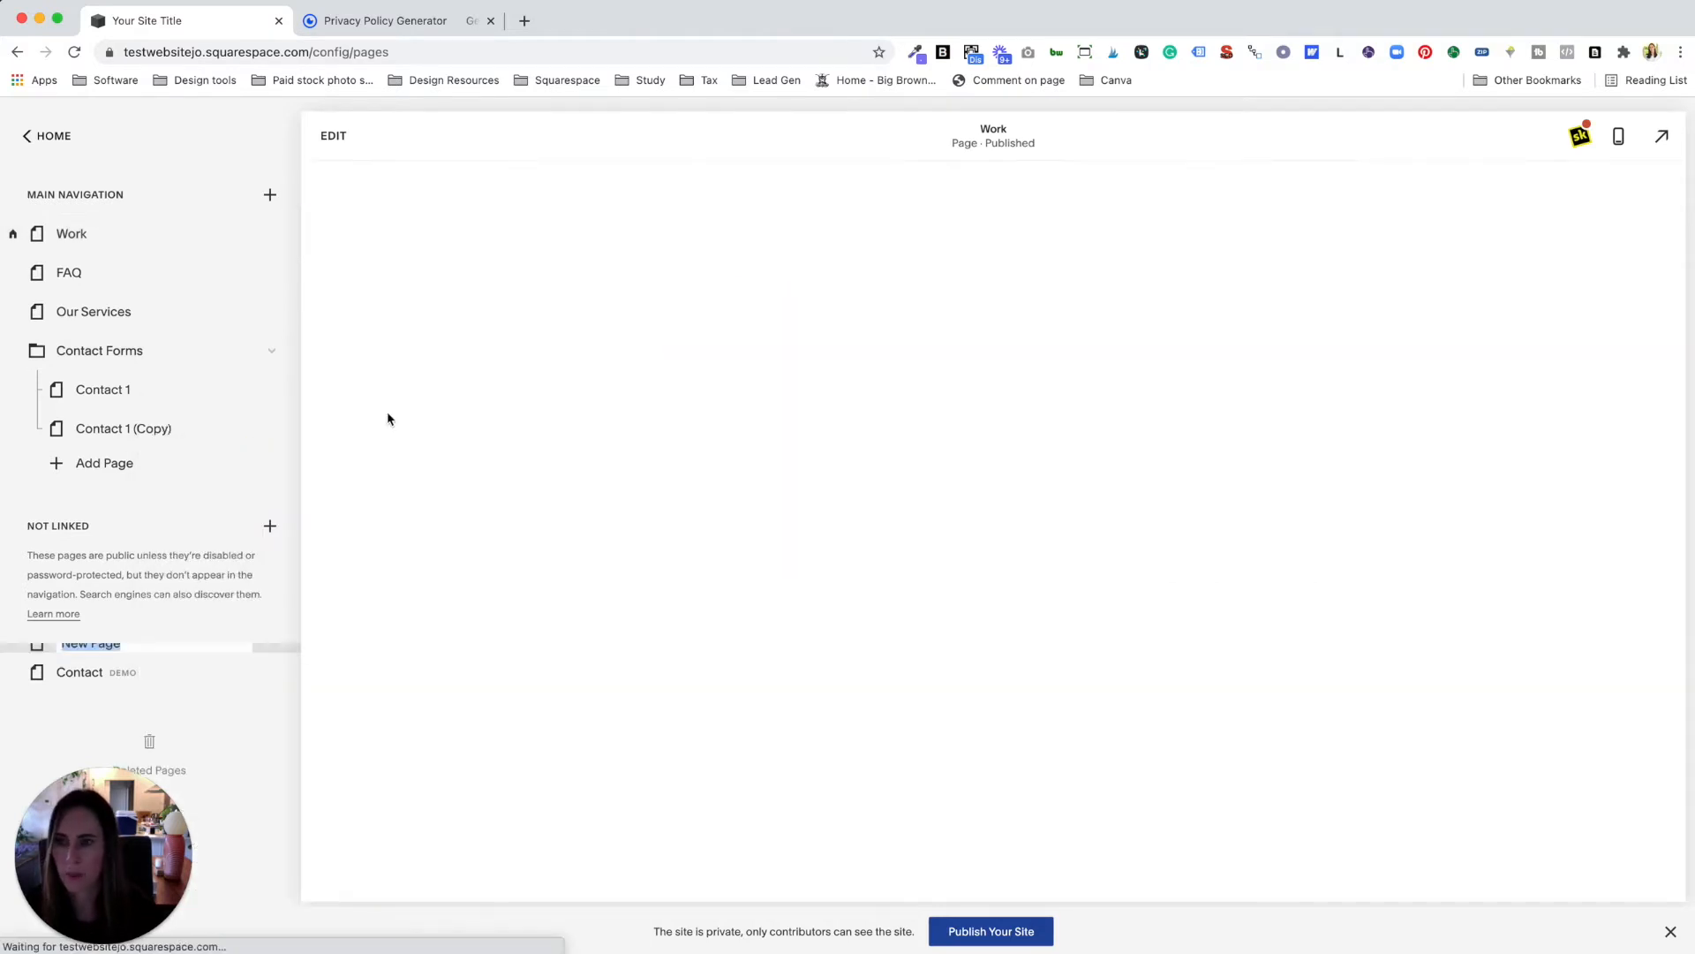
pyautogui.write('Privacy')
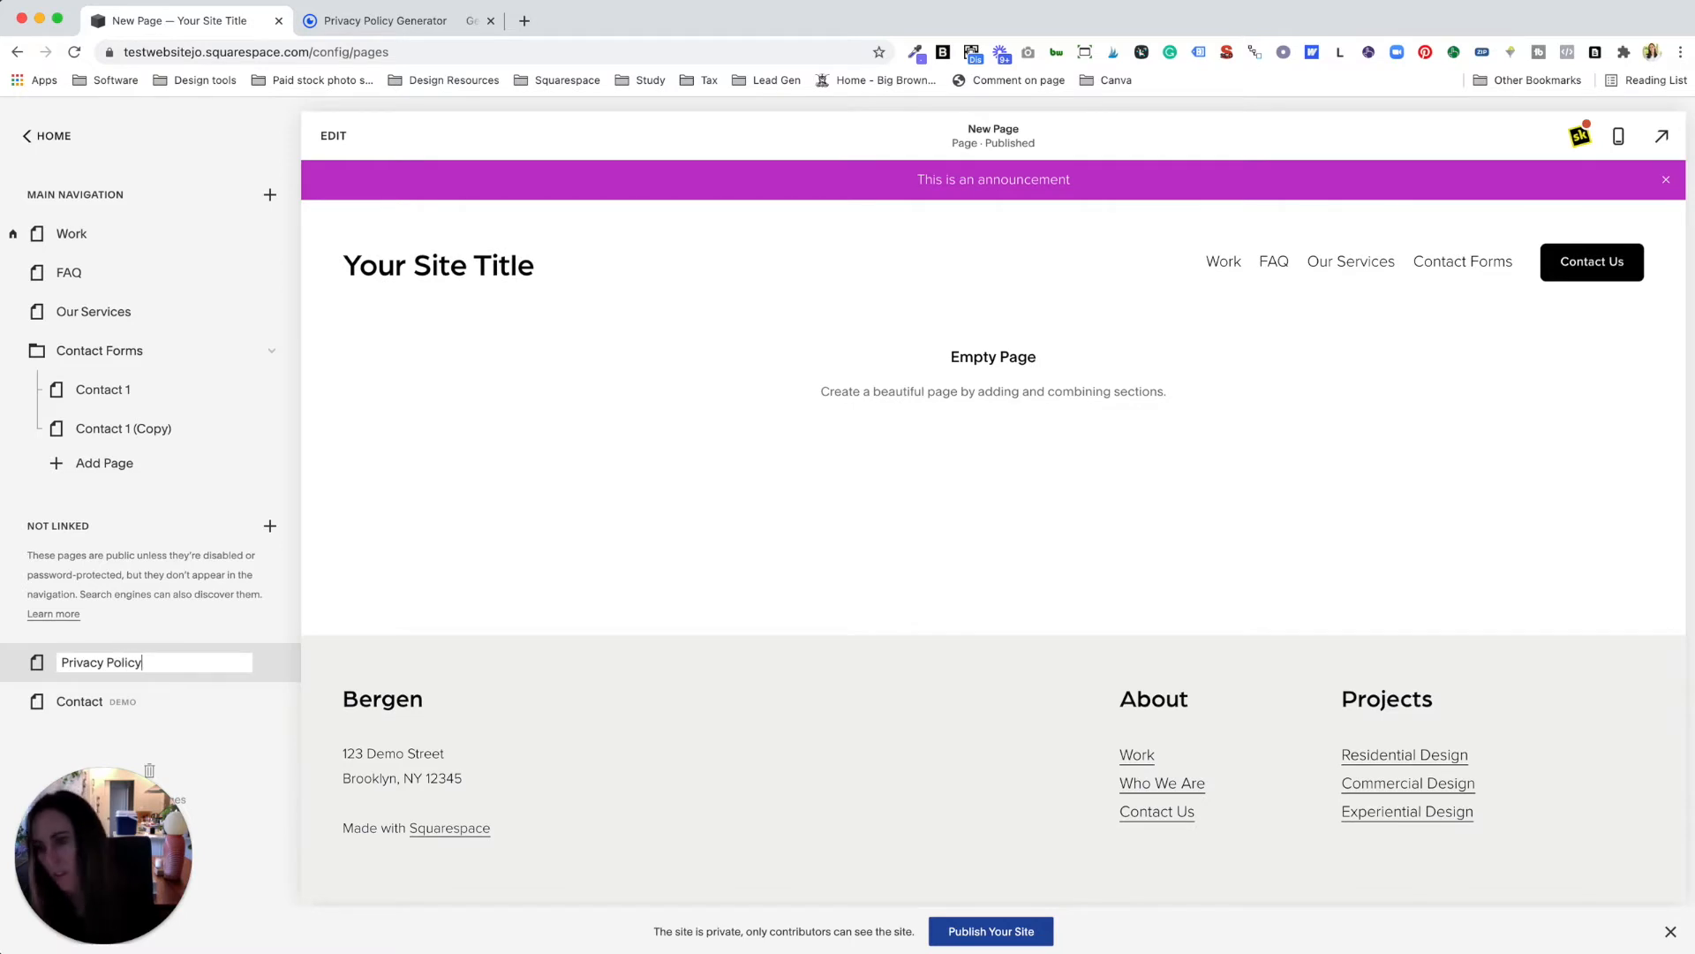
pyautogui.write(' Policy')
pyautogui.press('Return')
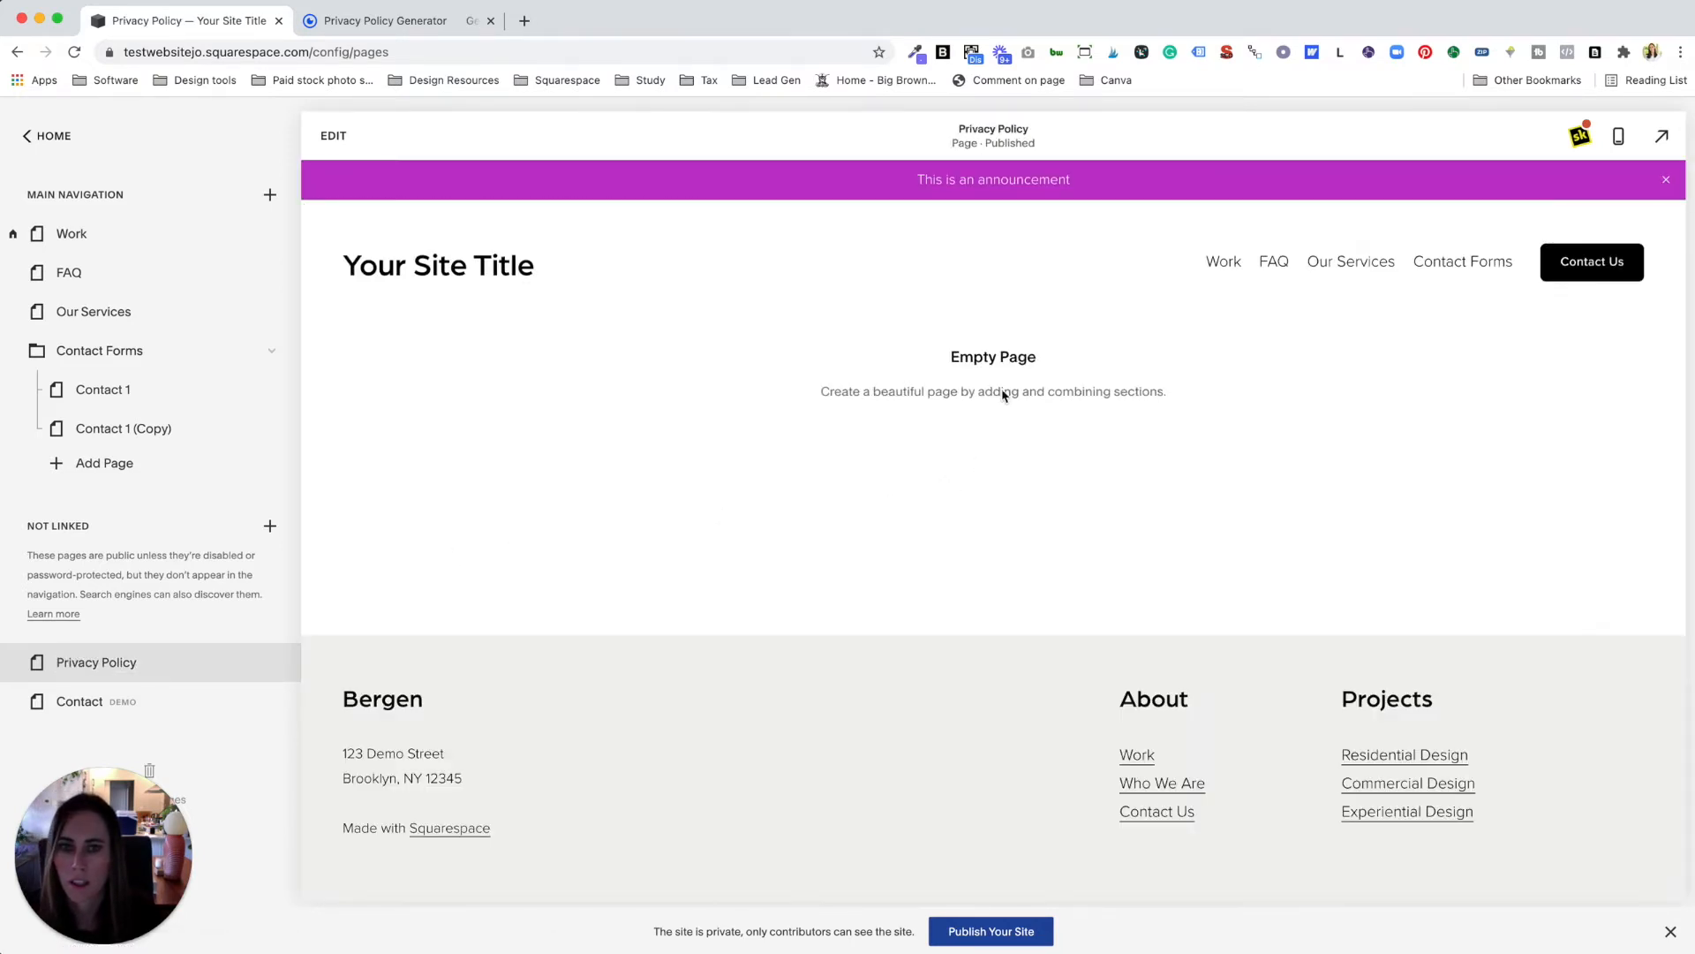
pyautogui.click(332, 141)
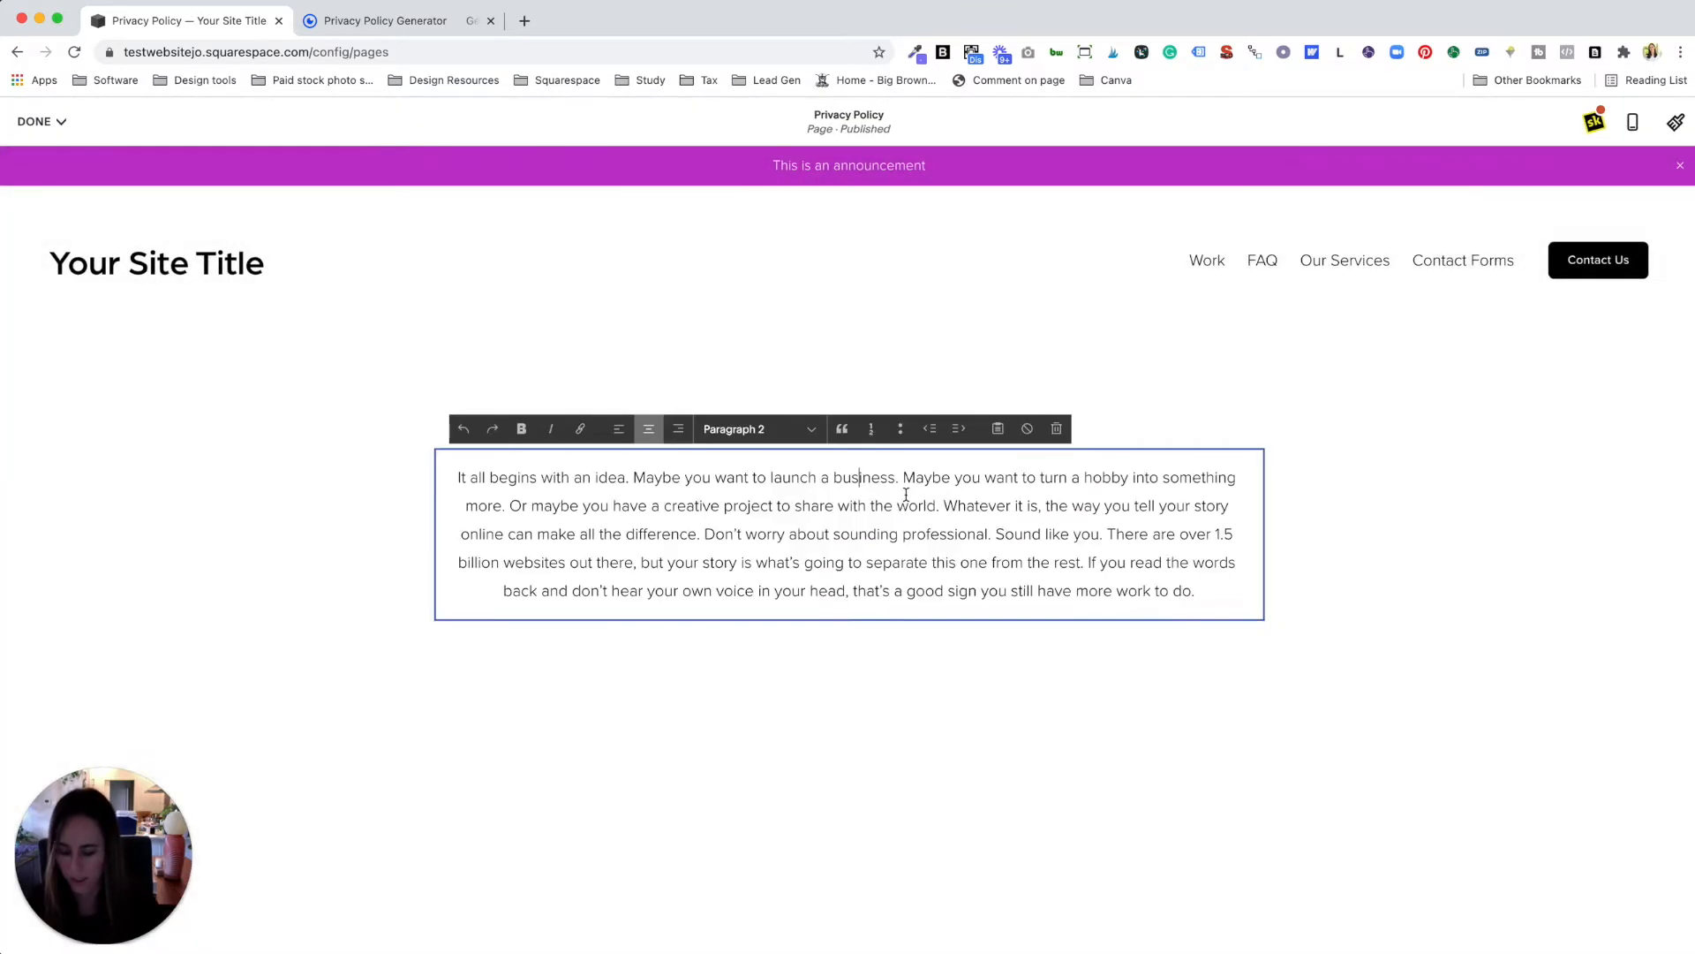
# Step: Delete the placeholder paragraph and paste the GetTerms privacy policy text into the block
pyautogui.hotkey('ctrl', 'a')
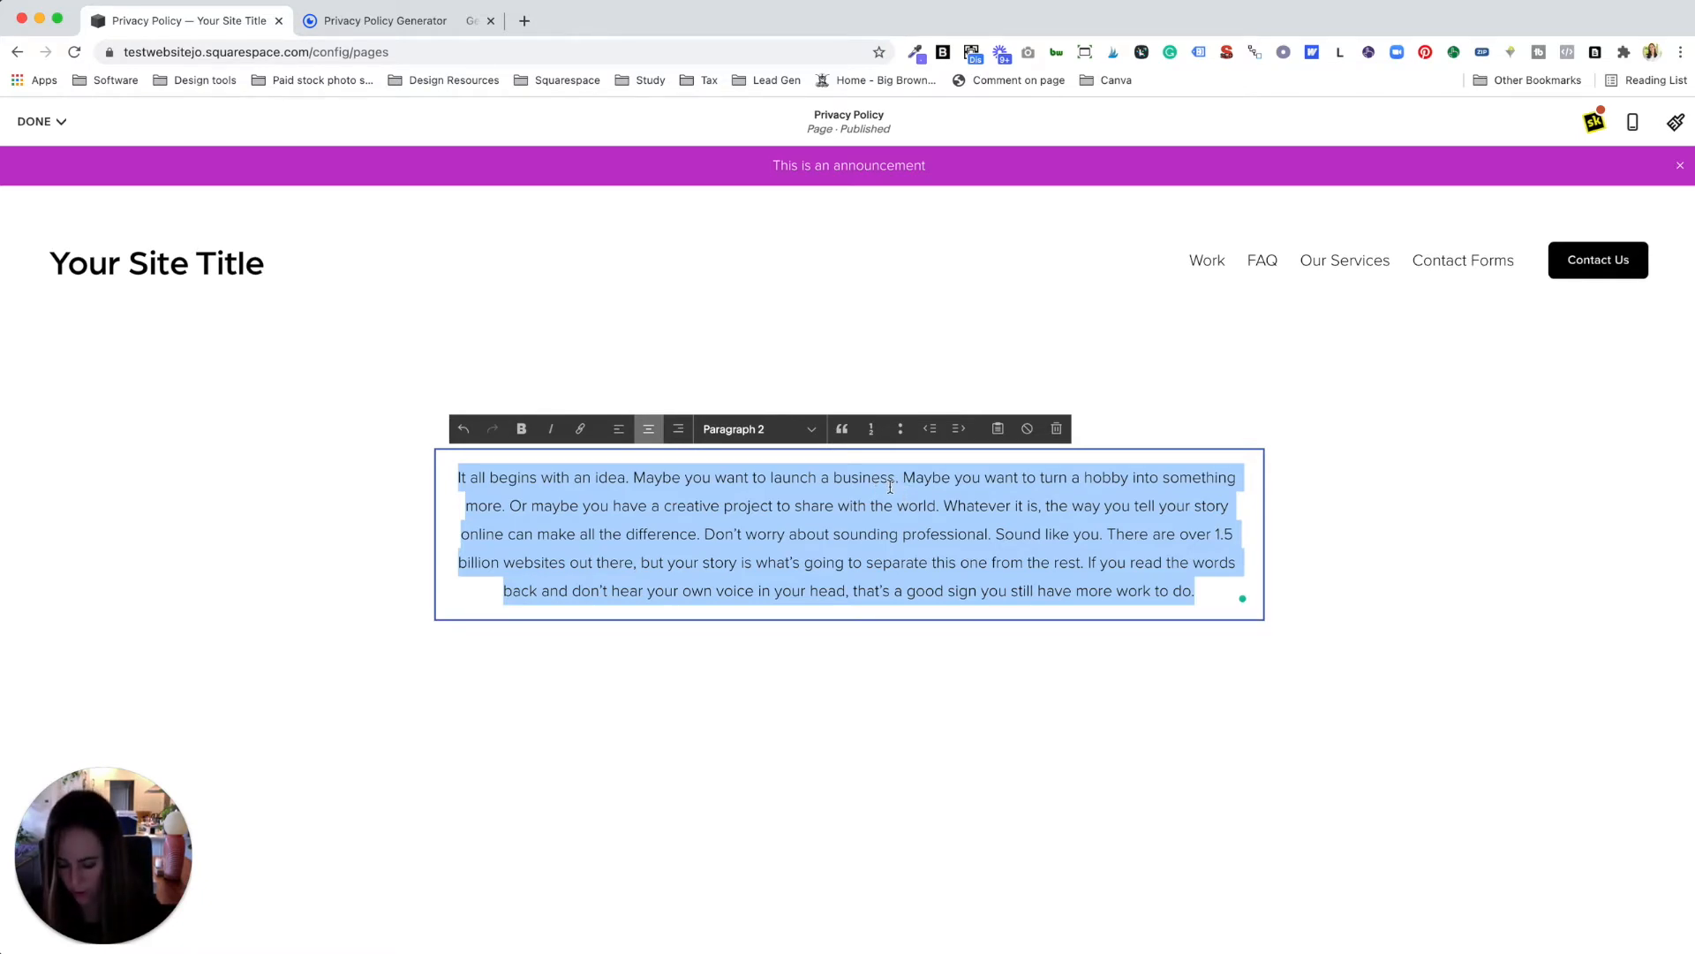
pyautogui.press('BackSpace')
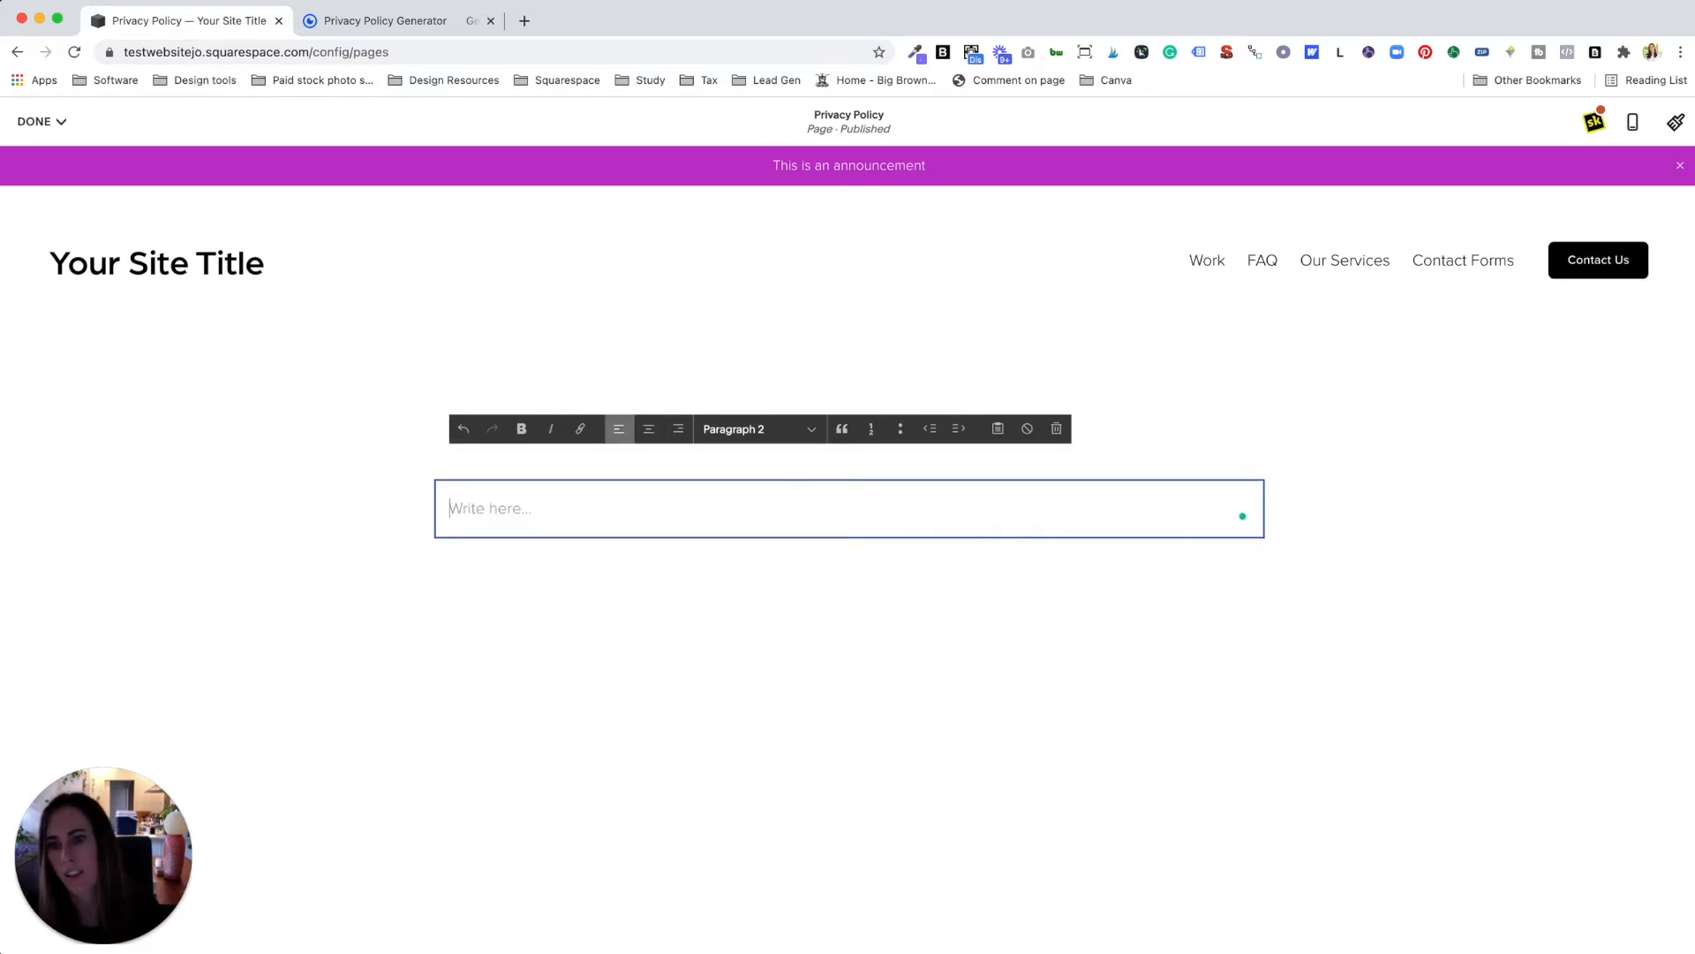
pyautogui.press('super+v')
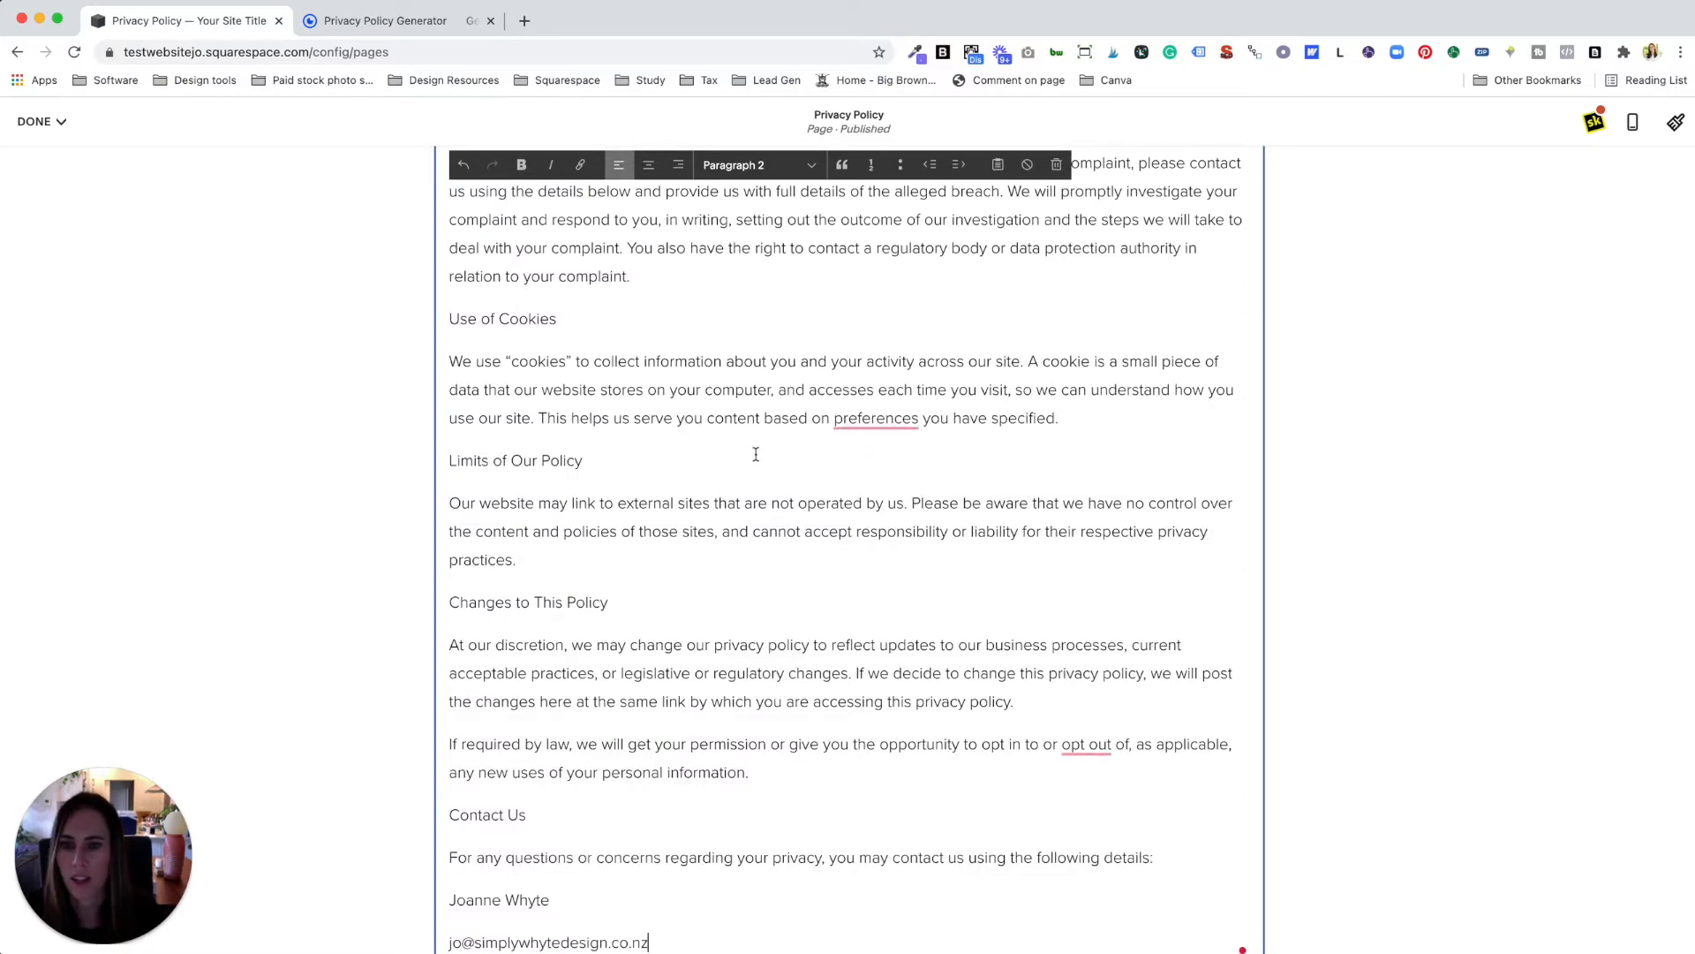
pyautogui.scroll(-3, 755, 452)
pyautogui.scroll(15, 754, 459)
pyautogui.scroll(15, 754, 463)
pyautogui.scroll(15, 753, 463)
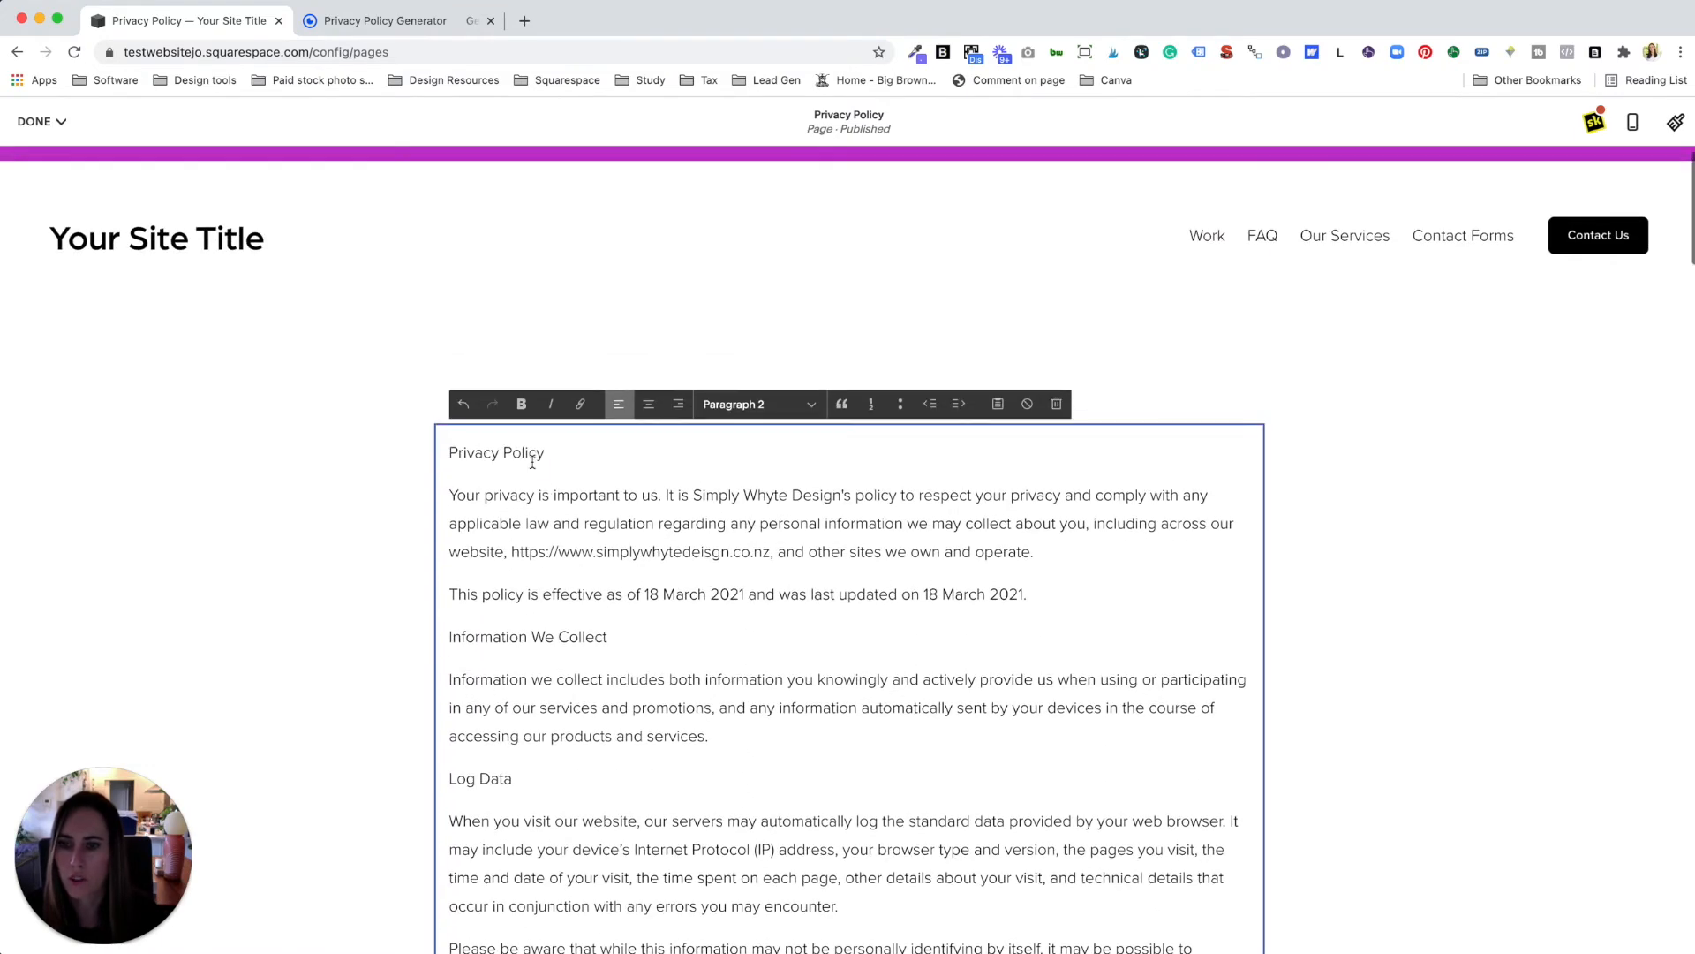
# Step: Style the 'Privacy Policy' title as Heading 1
pyautogui.moveTo(548, 452); pyautogui.dragTo(448, 452)
pyautogui.click(749, 404)
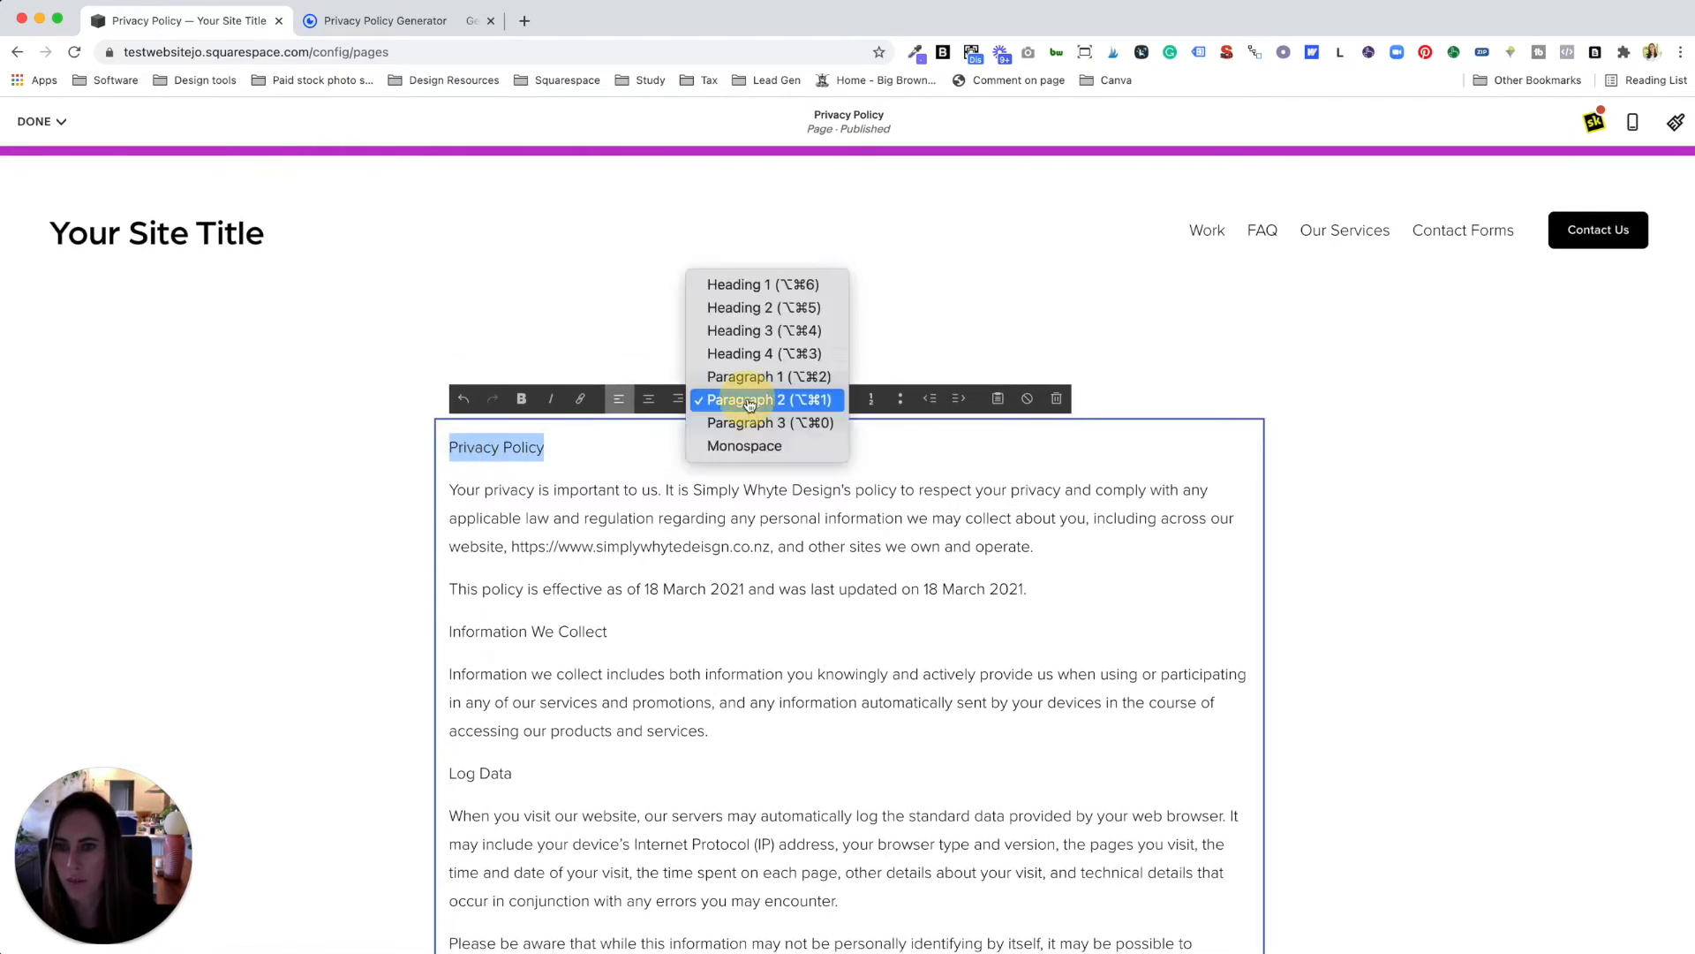
pyautogui.click(742, 283)
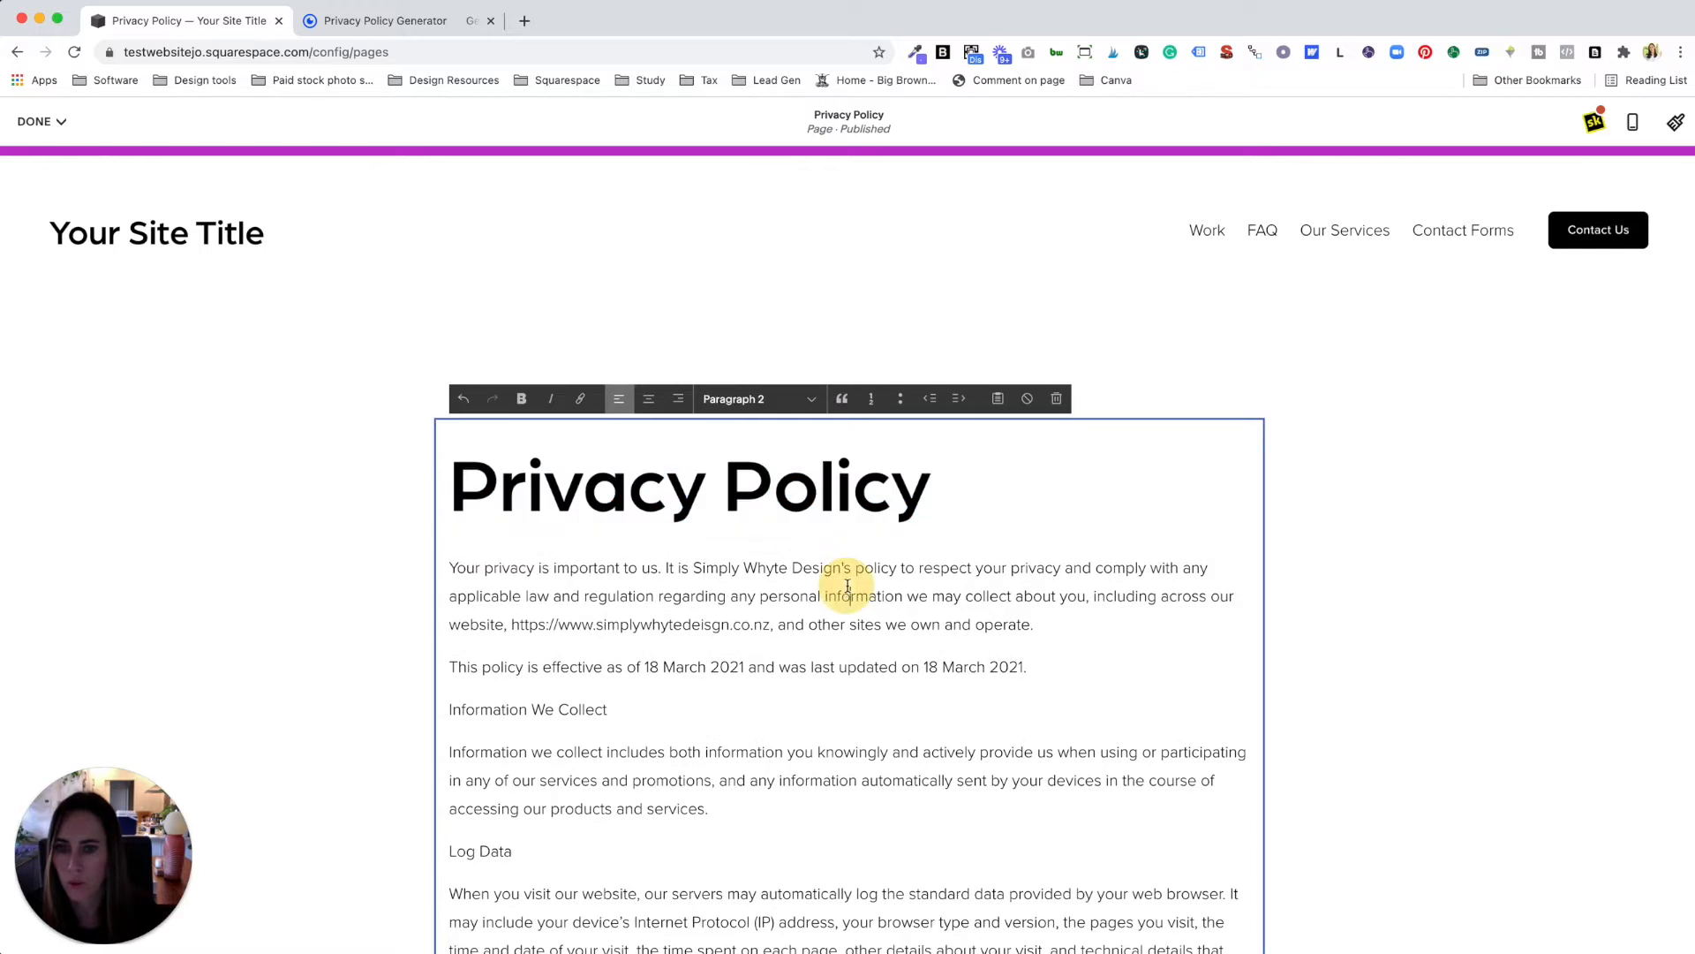
# Step: Turn the website address in the policy into a link, removing its trailing comma
pyautogui.scroll(-2, 848, 585)
pyautogui.moveTo(774, 538); pyautogui.dragTo(511, 540)
pyautogui.click(581, 312)
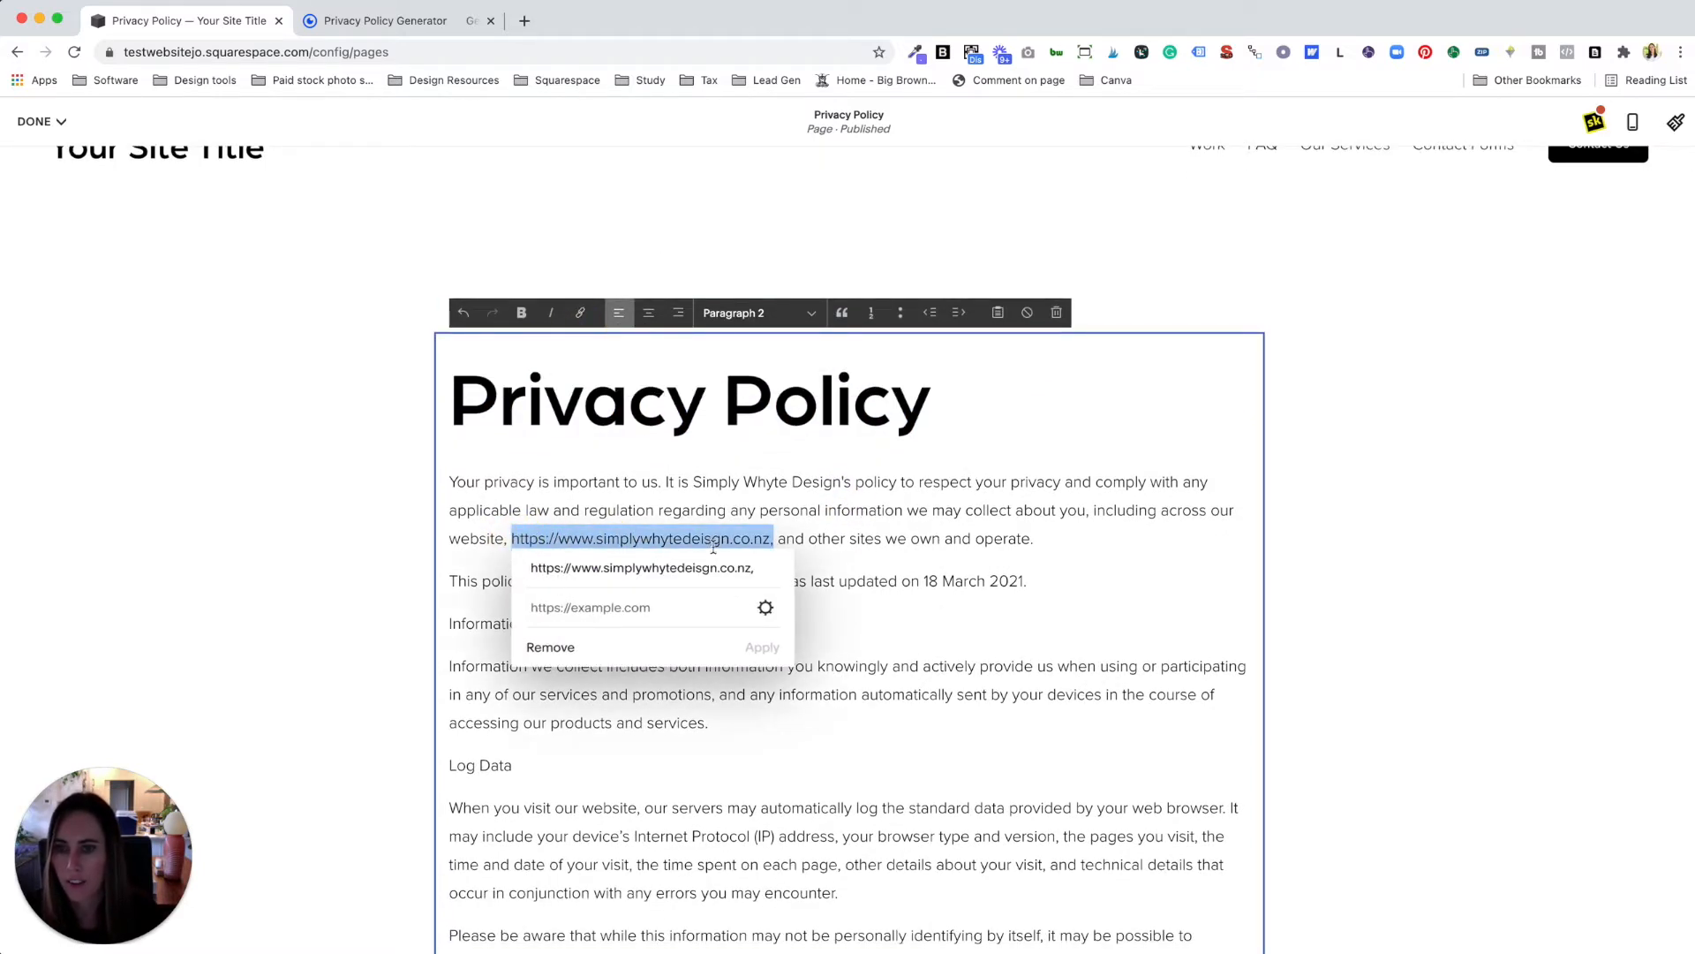
pyautogui.click(749, 568)
pyautogui.press('BackSpace')
pyautogui.moveTo(702, 568); pyautogui.dragTo(534, 568)
pyautogui.press('super+c')
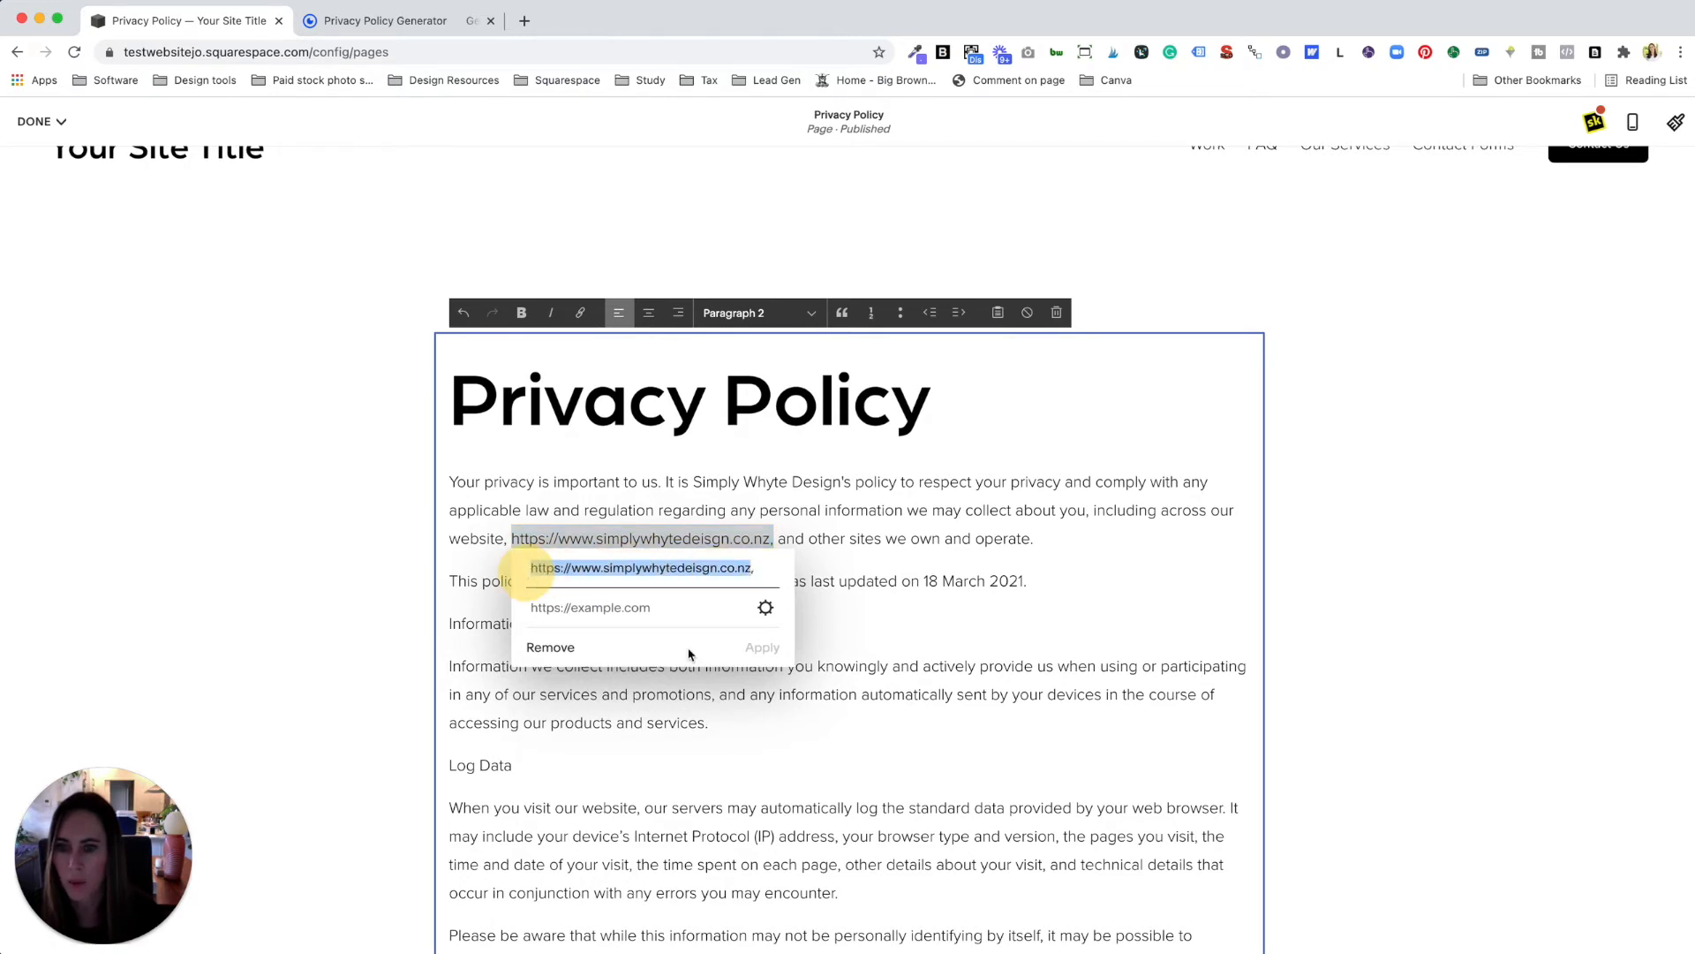
pyautogui.click(764, 607)
pyautogui.click(851, 386)
pyautogui.press('super+v')
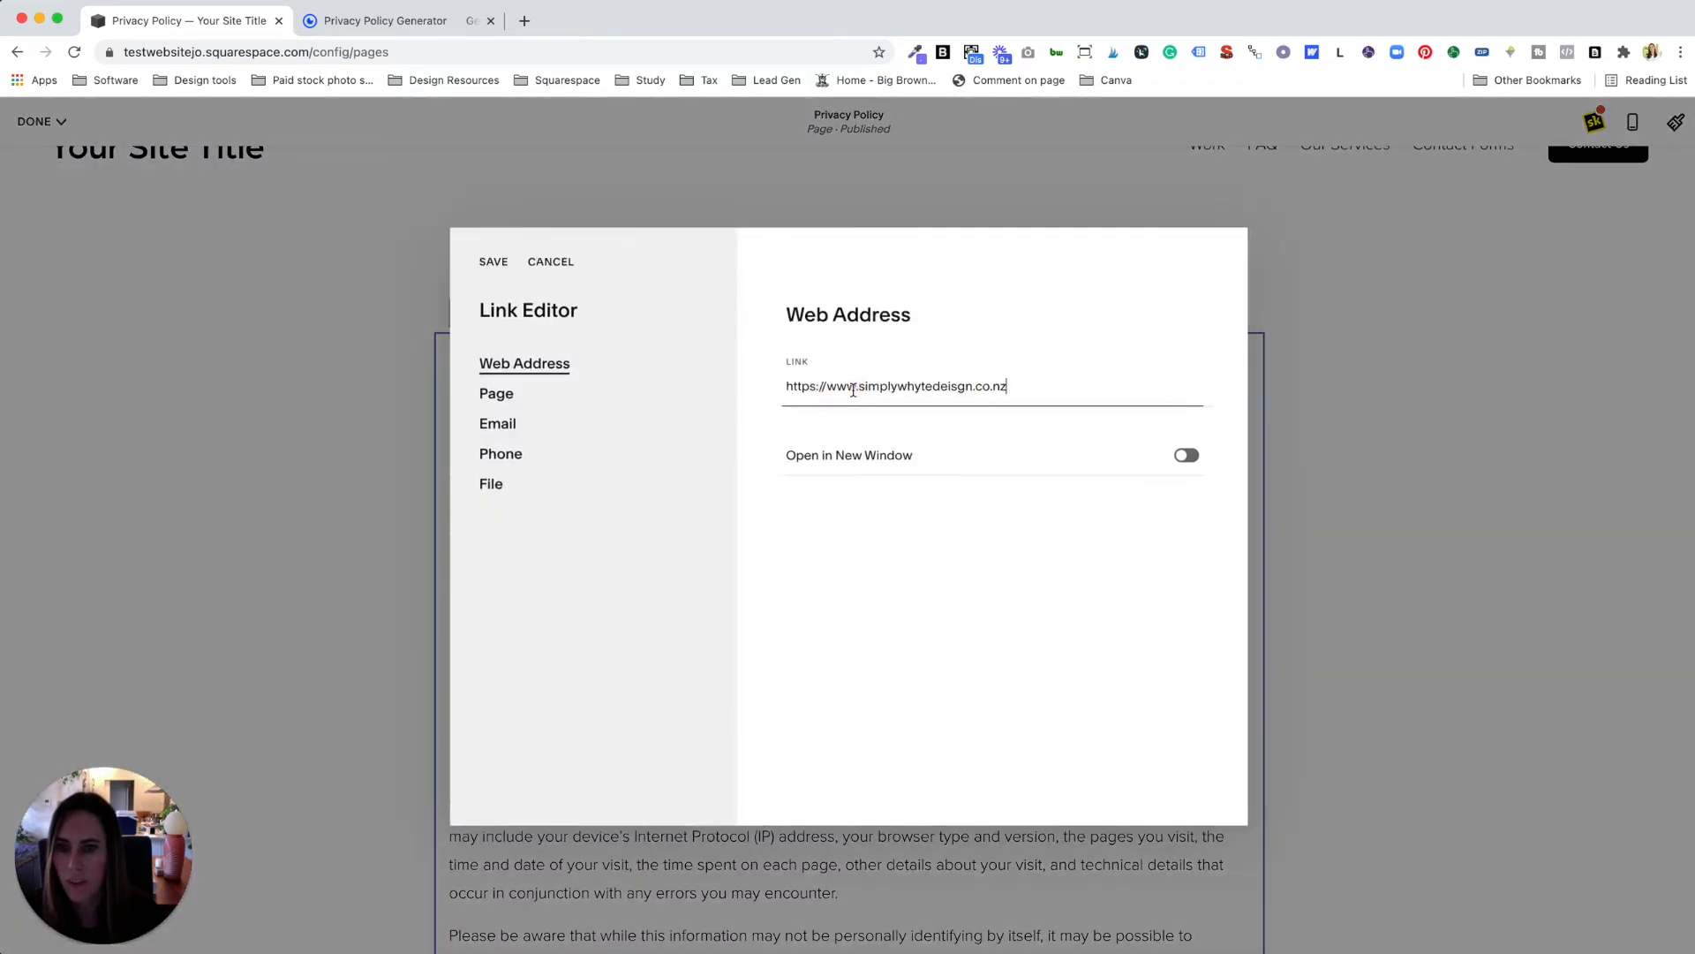
pyautogui.click(495, 265)
pyautogui.click(765, 649)
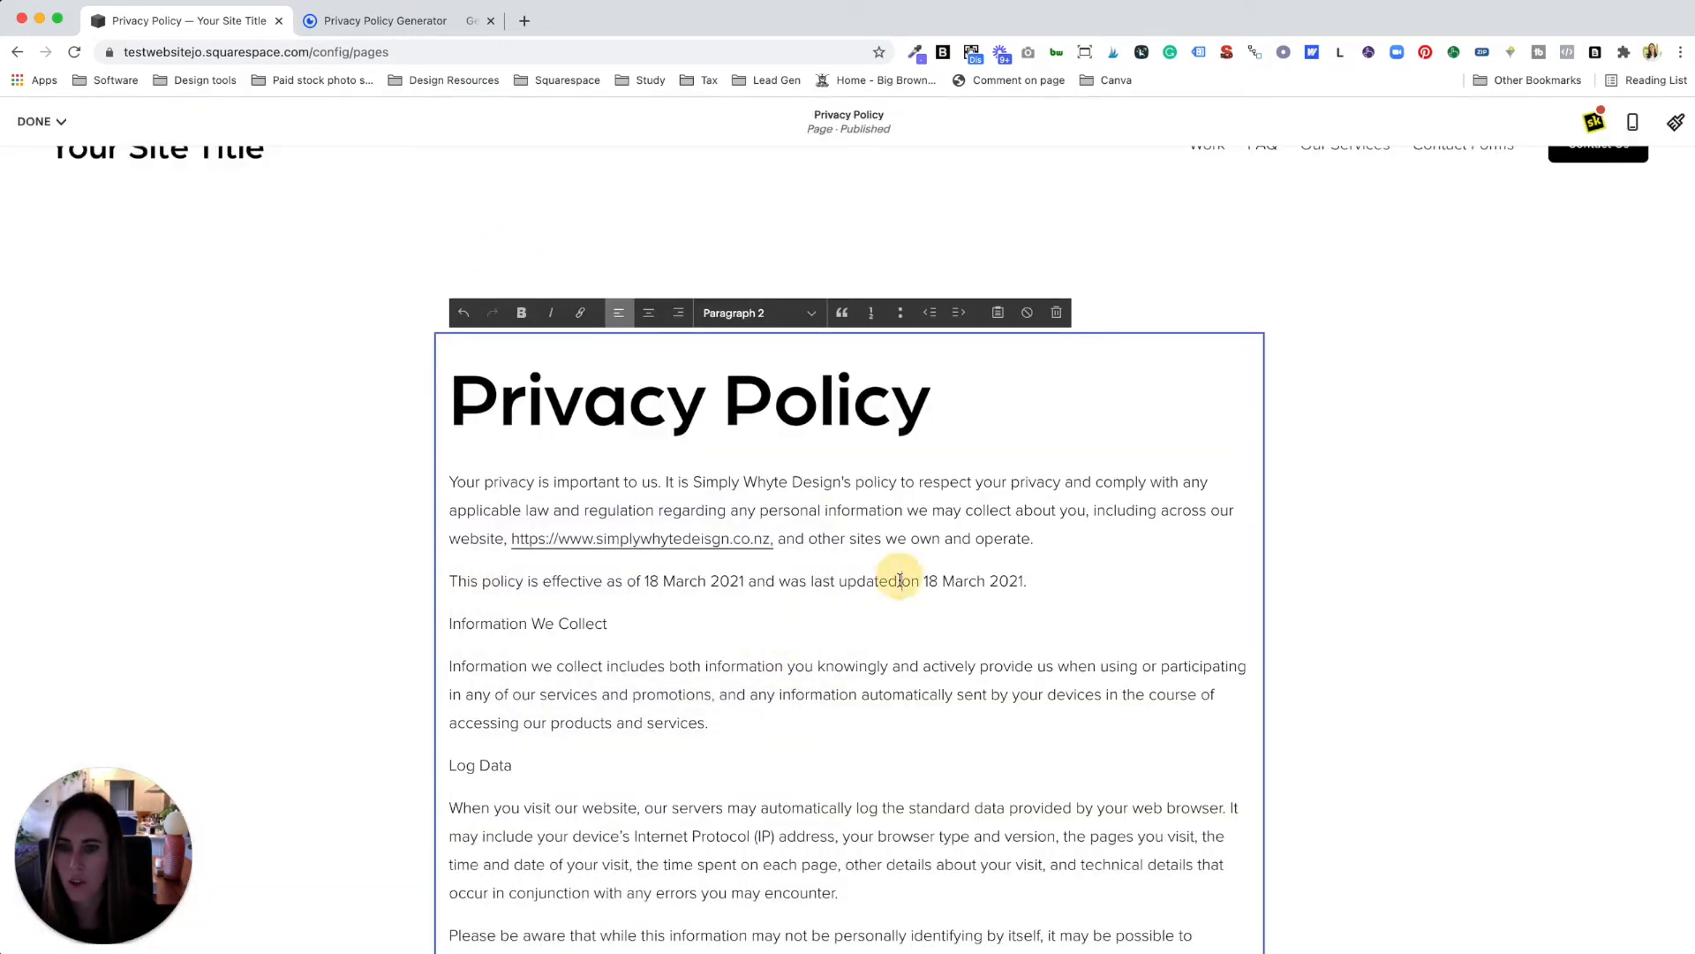
# Step: Make Information We Collect, Log Data and Personal Information Heading 2 headings
pyautogui.scroll(-2, 924, 652)
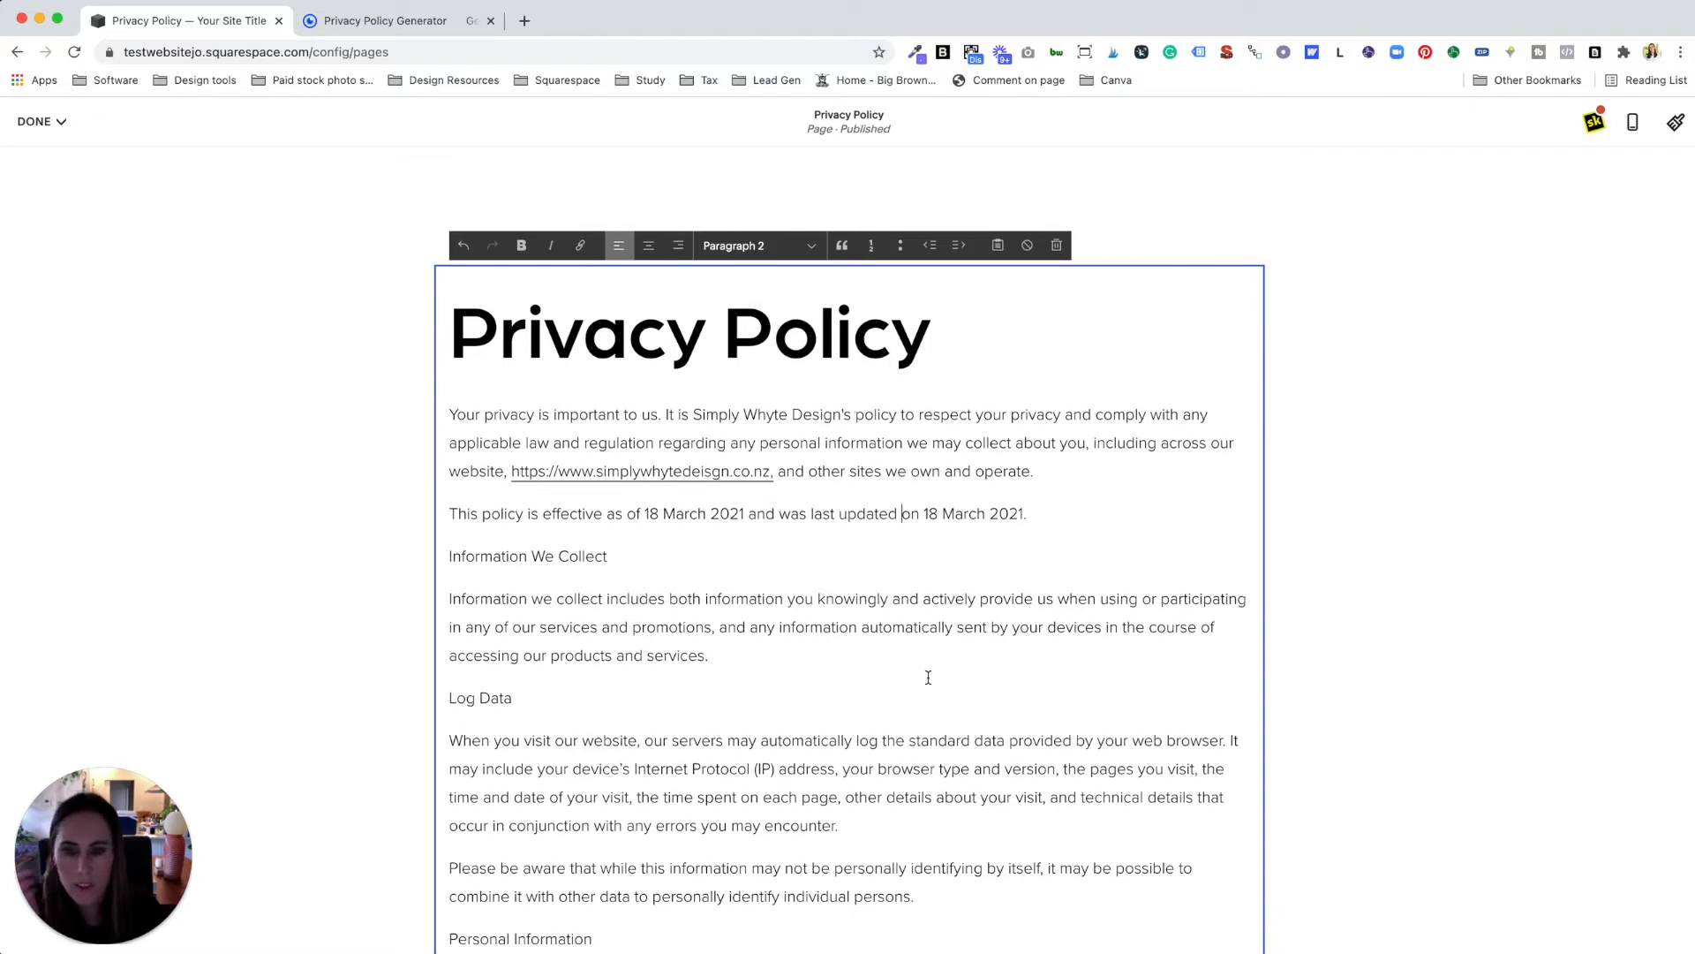
pyautogui.moveTo(629, 556); pyautogui.dragTo(433, 556)
pyautogui.click(757, 245)
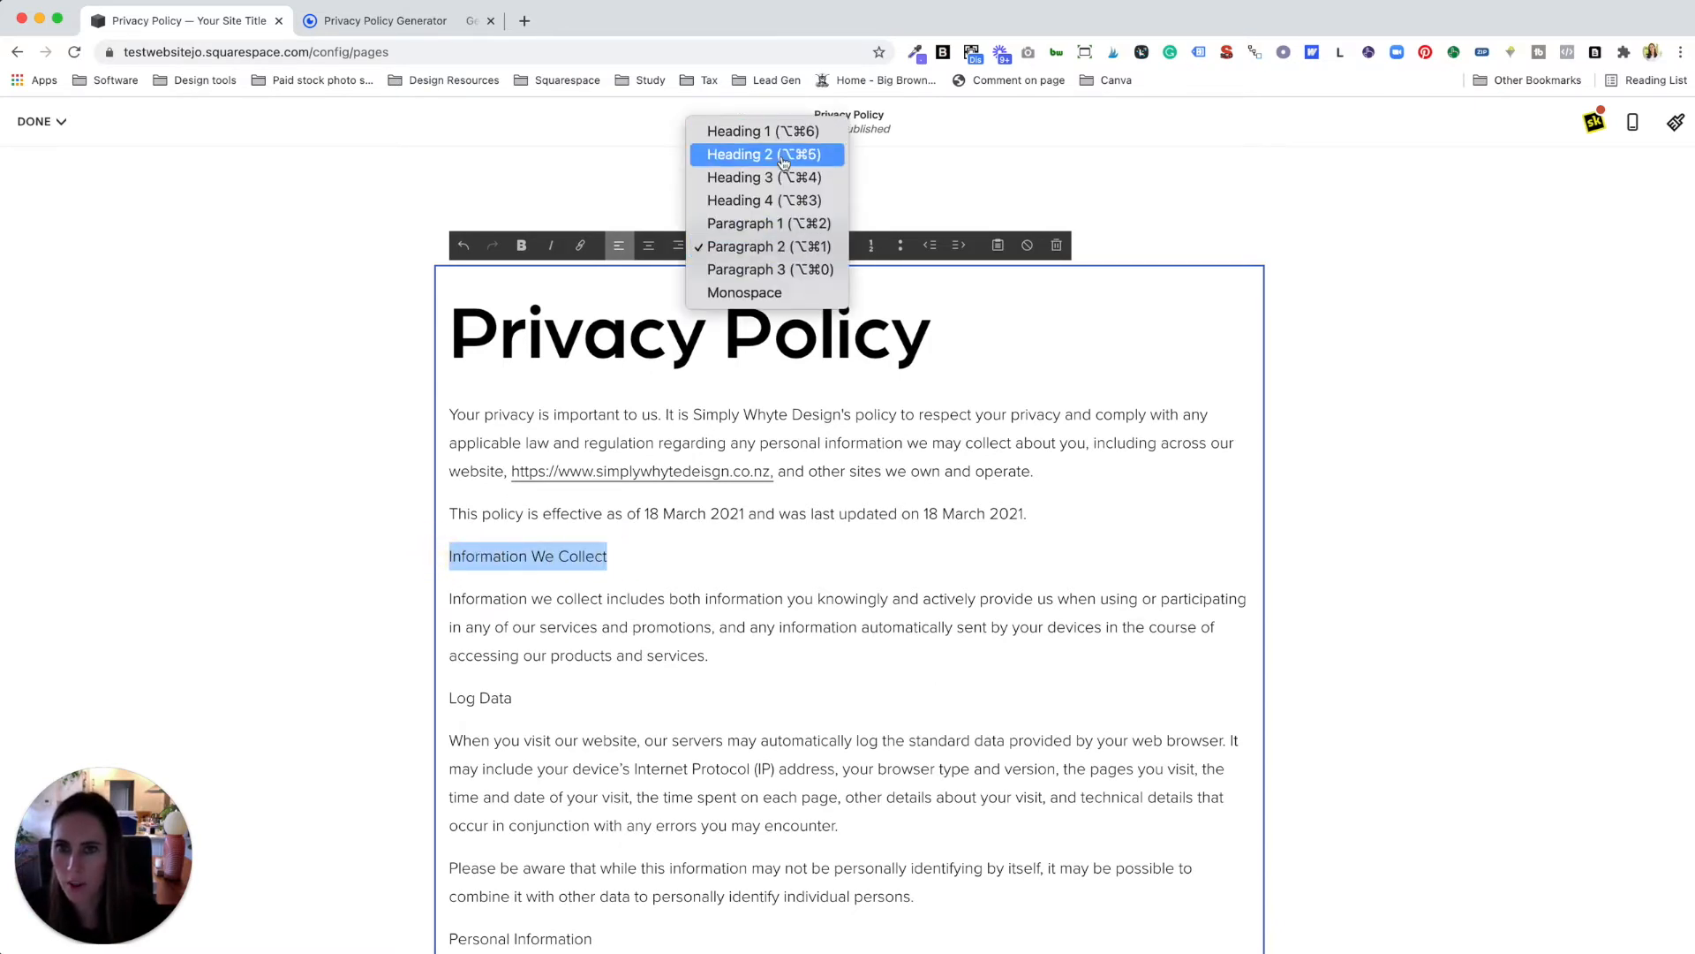
pyautogui.click(978, 516)
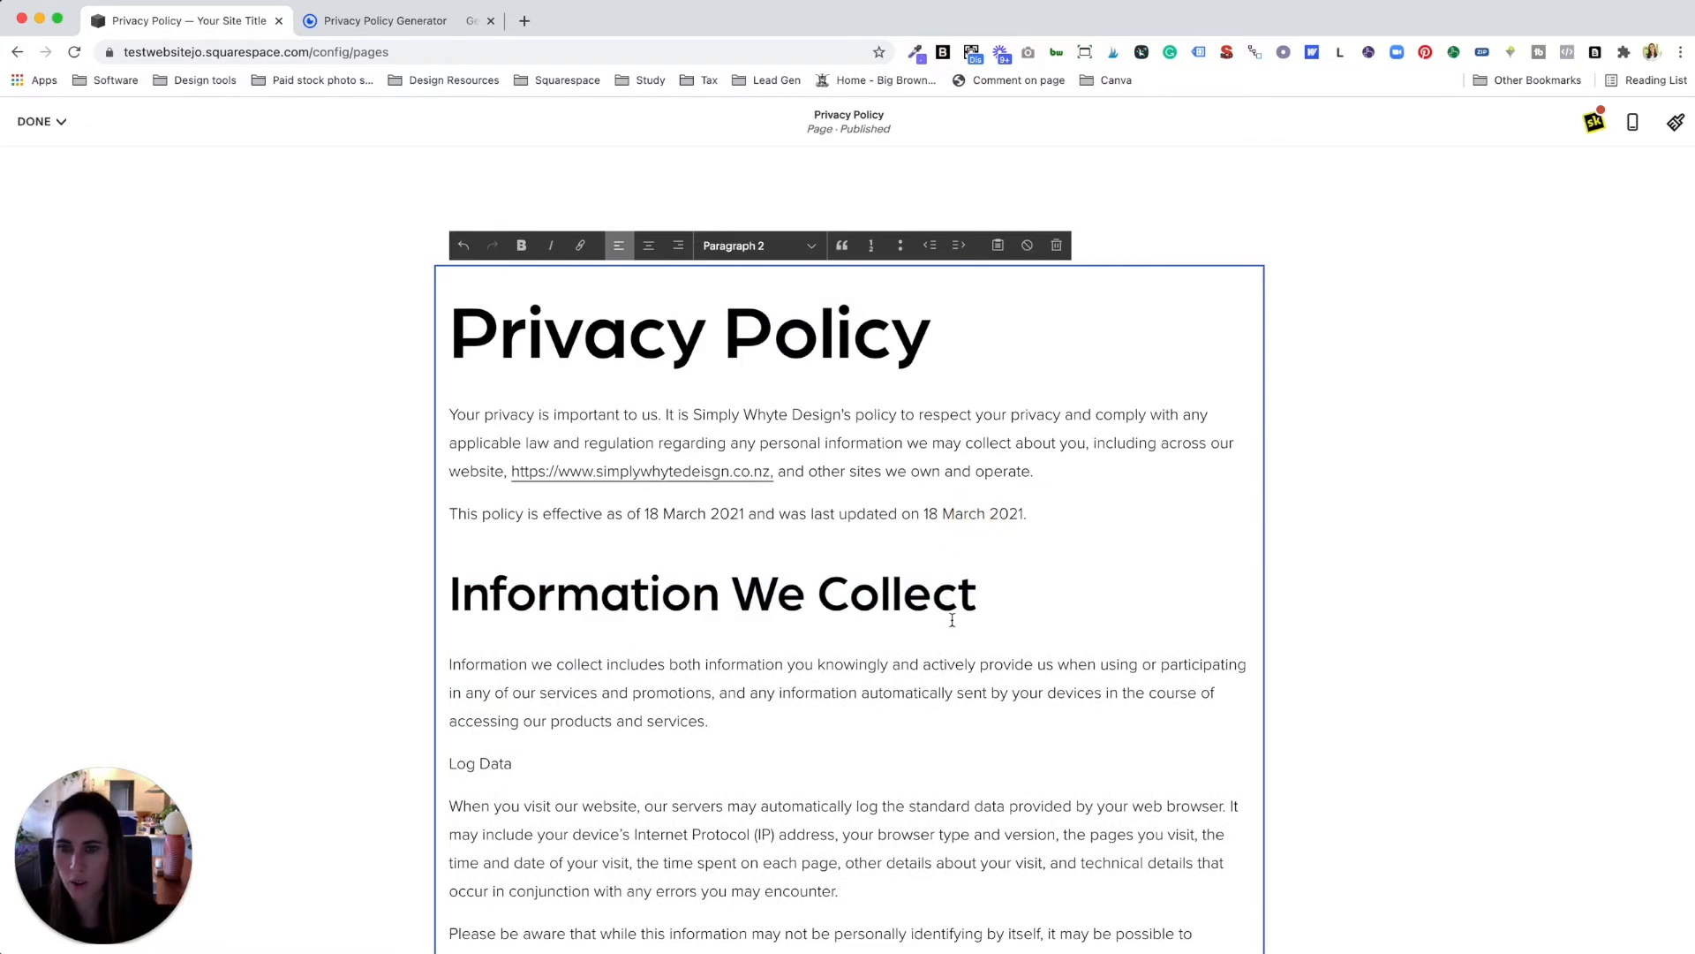
pyautogui.scroll(-3, 952, 620)
pyautogui.moveTo(530, 611); pyautogui.dragTo(442, 606)
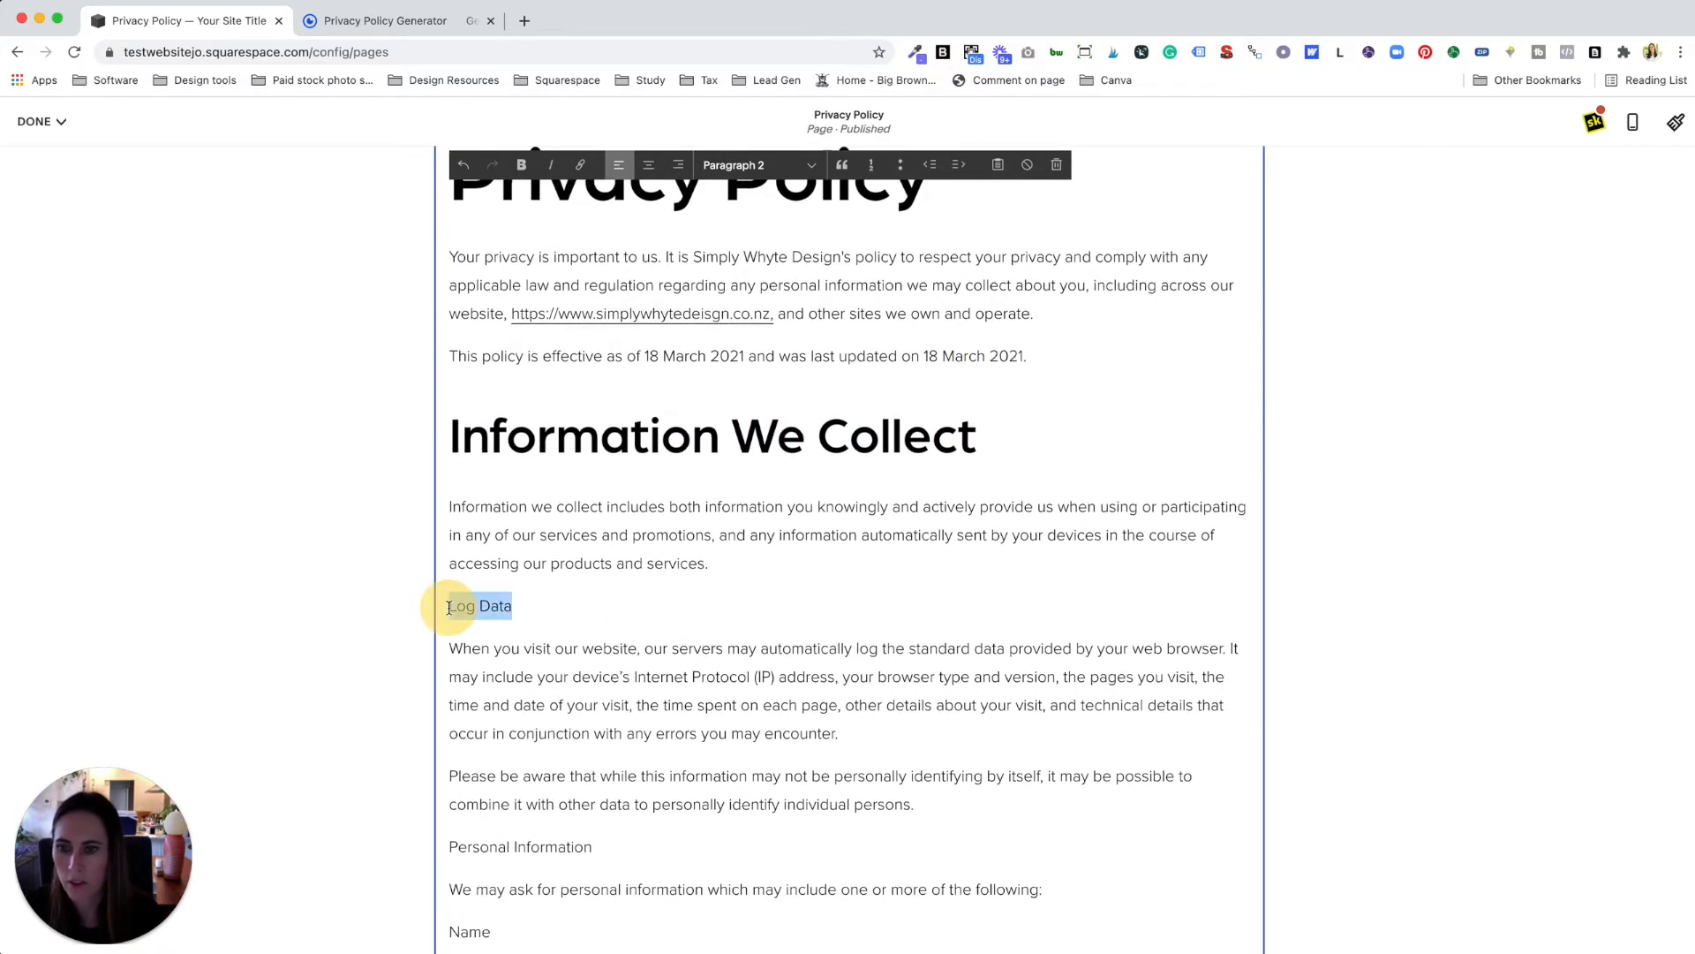
pyautogui.click(729, 170)
pyautogui.click(755, 72)
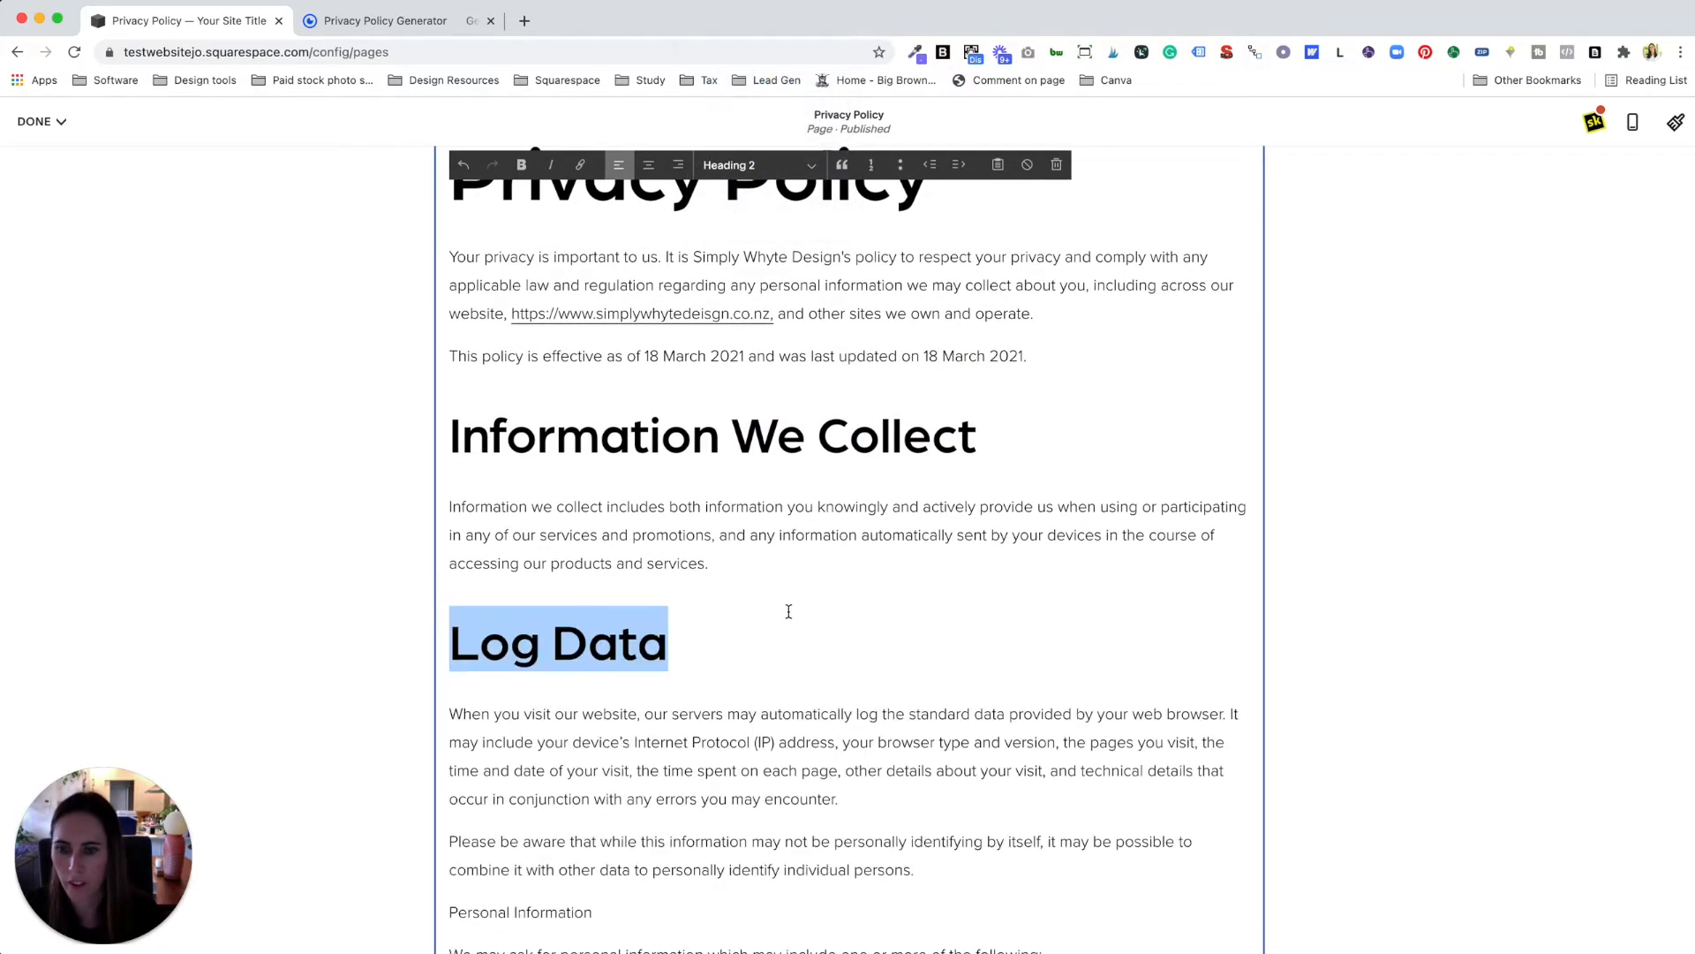
pyautogui.scroll(-5, 775, 649)
pyautogui.moveTo(593, 644); pyautogui.dragTo(427, 645)
pyautogui.click(765, 164)
pyautogui.click(755, 71)
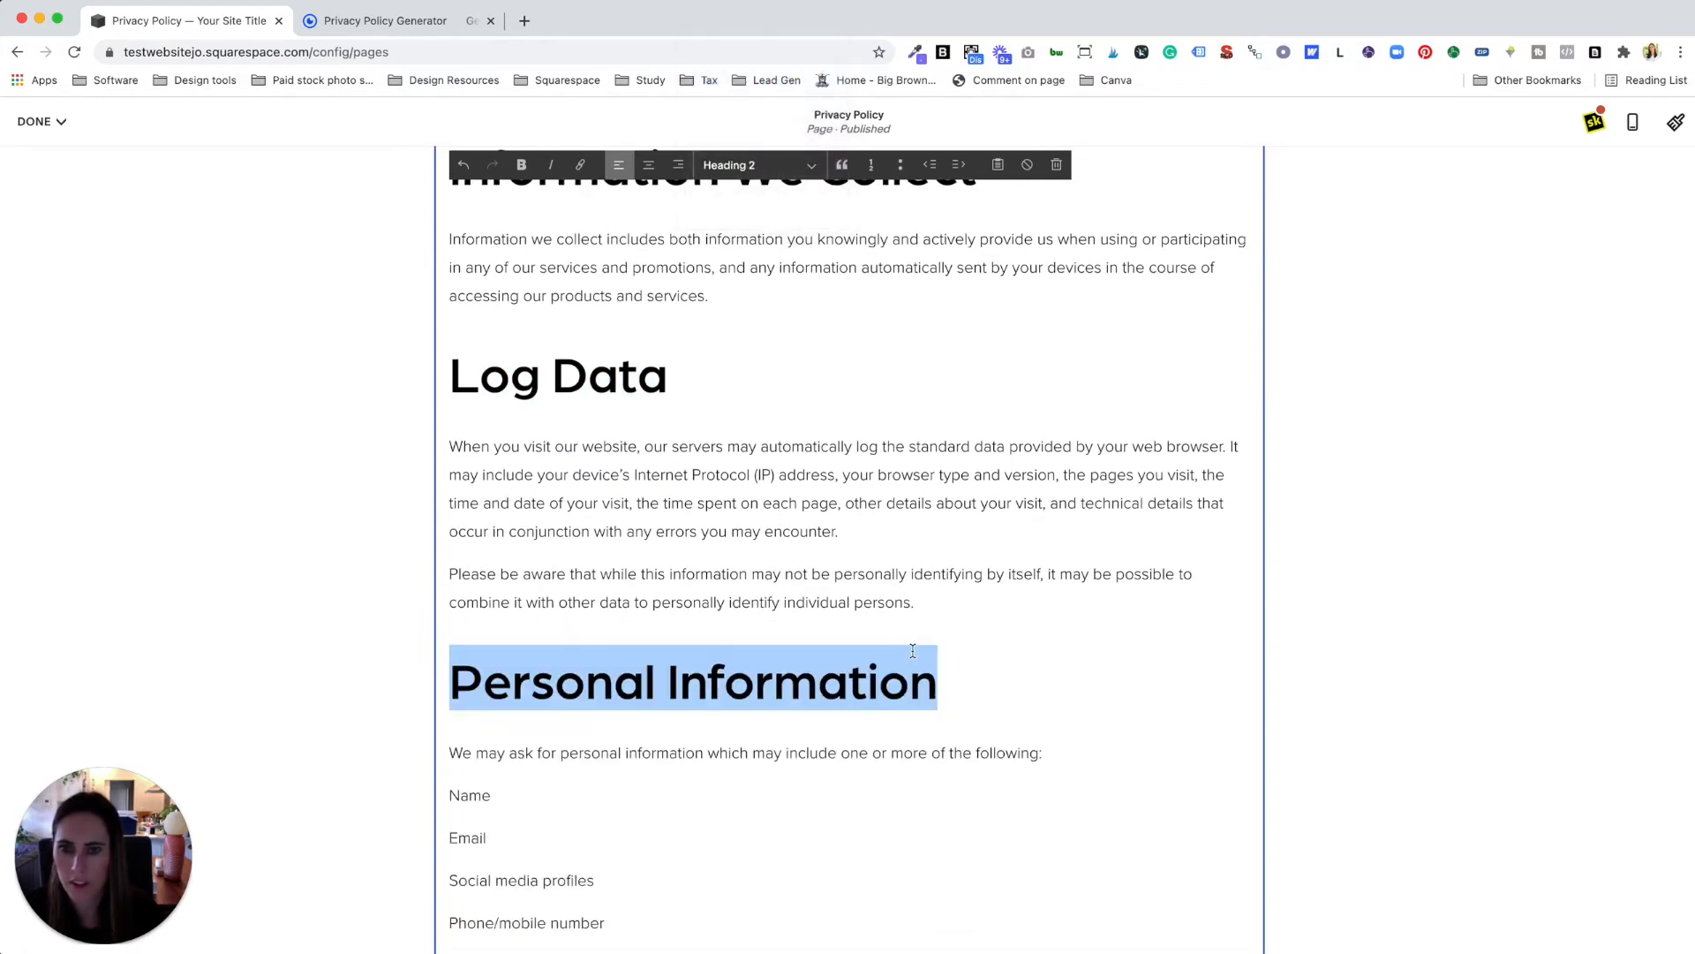
# Step: Deselect the heading, finish editing and save the Privacy Policy page
pyautogui.scroll(-5, 866, 583)
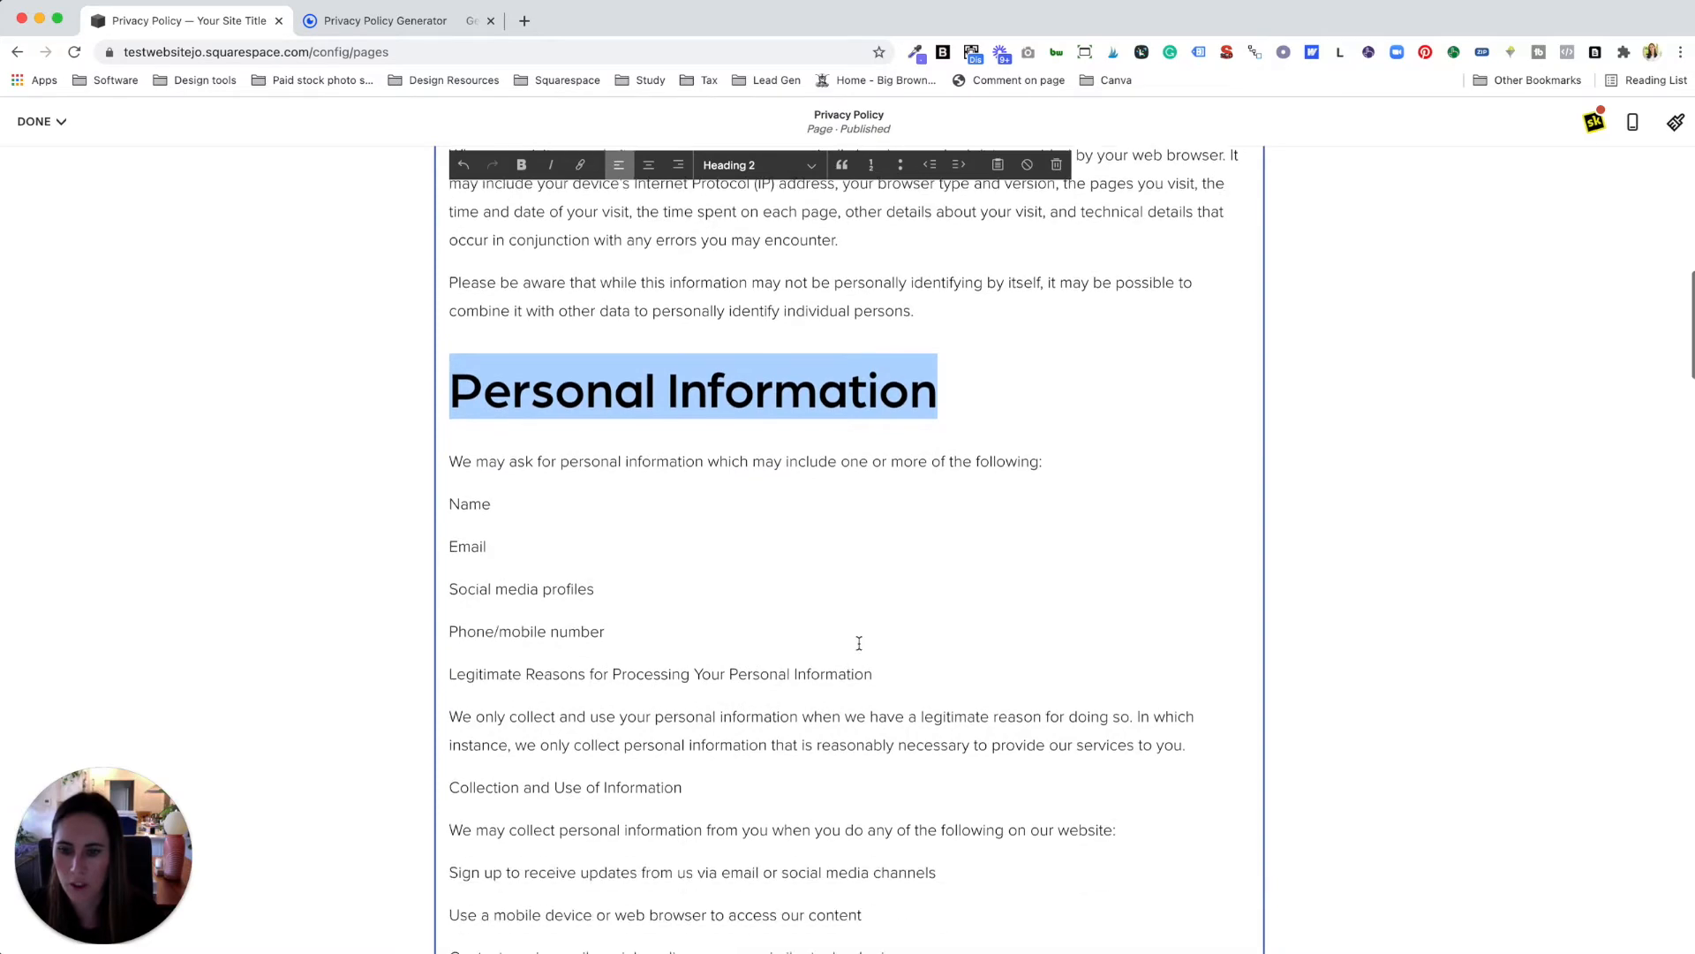
pyautogui.click(972, 664)
pyautogui.scroll(15, 972, 665)
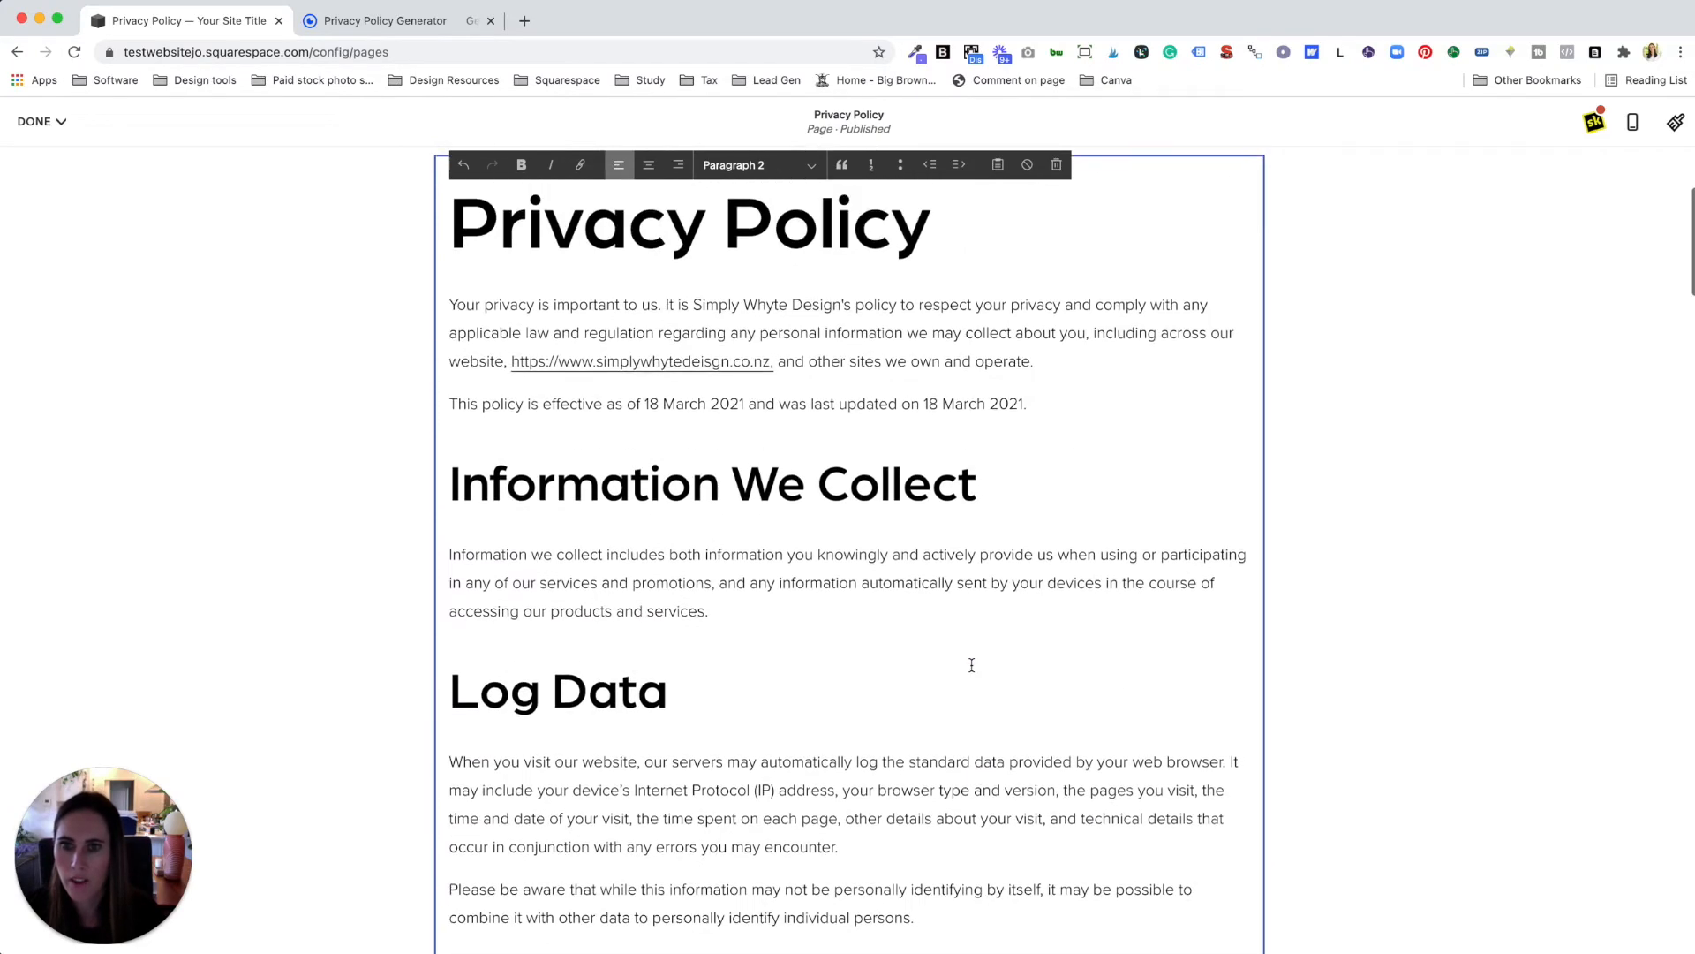
pyautogui.click(38, 123)
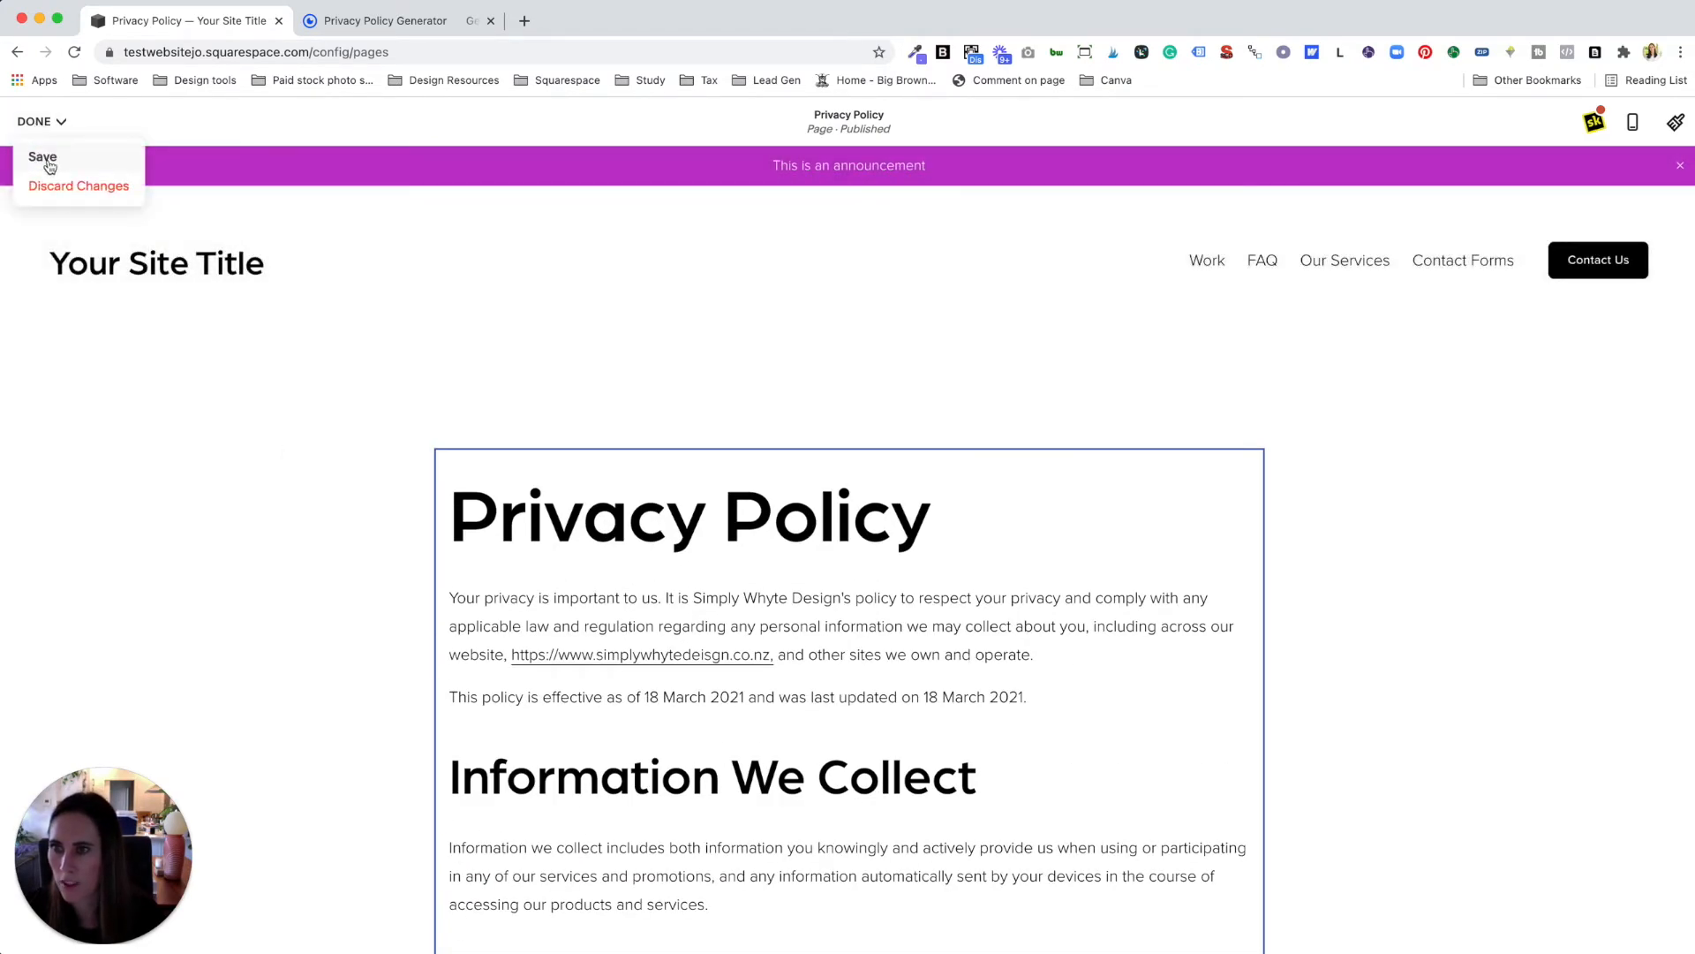
pyautogui.click(44, 156)
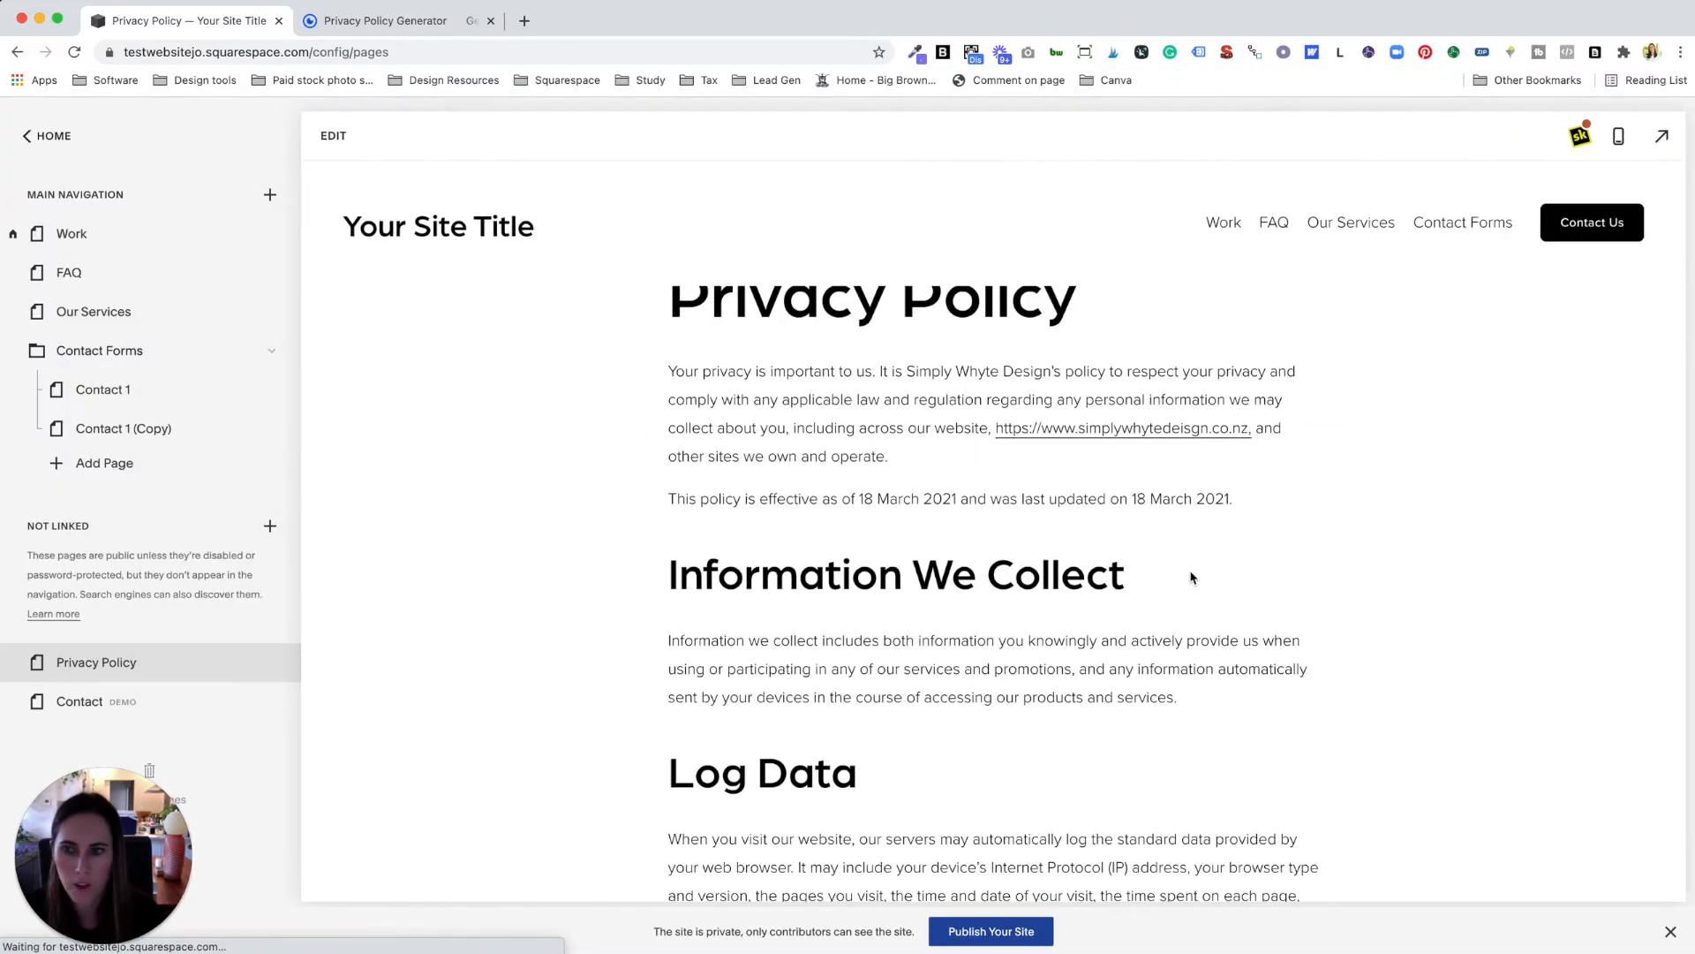
# Step: Scroll through the saved Privacy Policy page and reopen the site footer for editing
pyautogui.scroll(-20, 1183, 583)
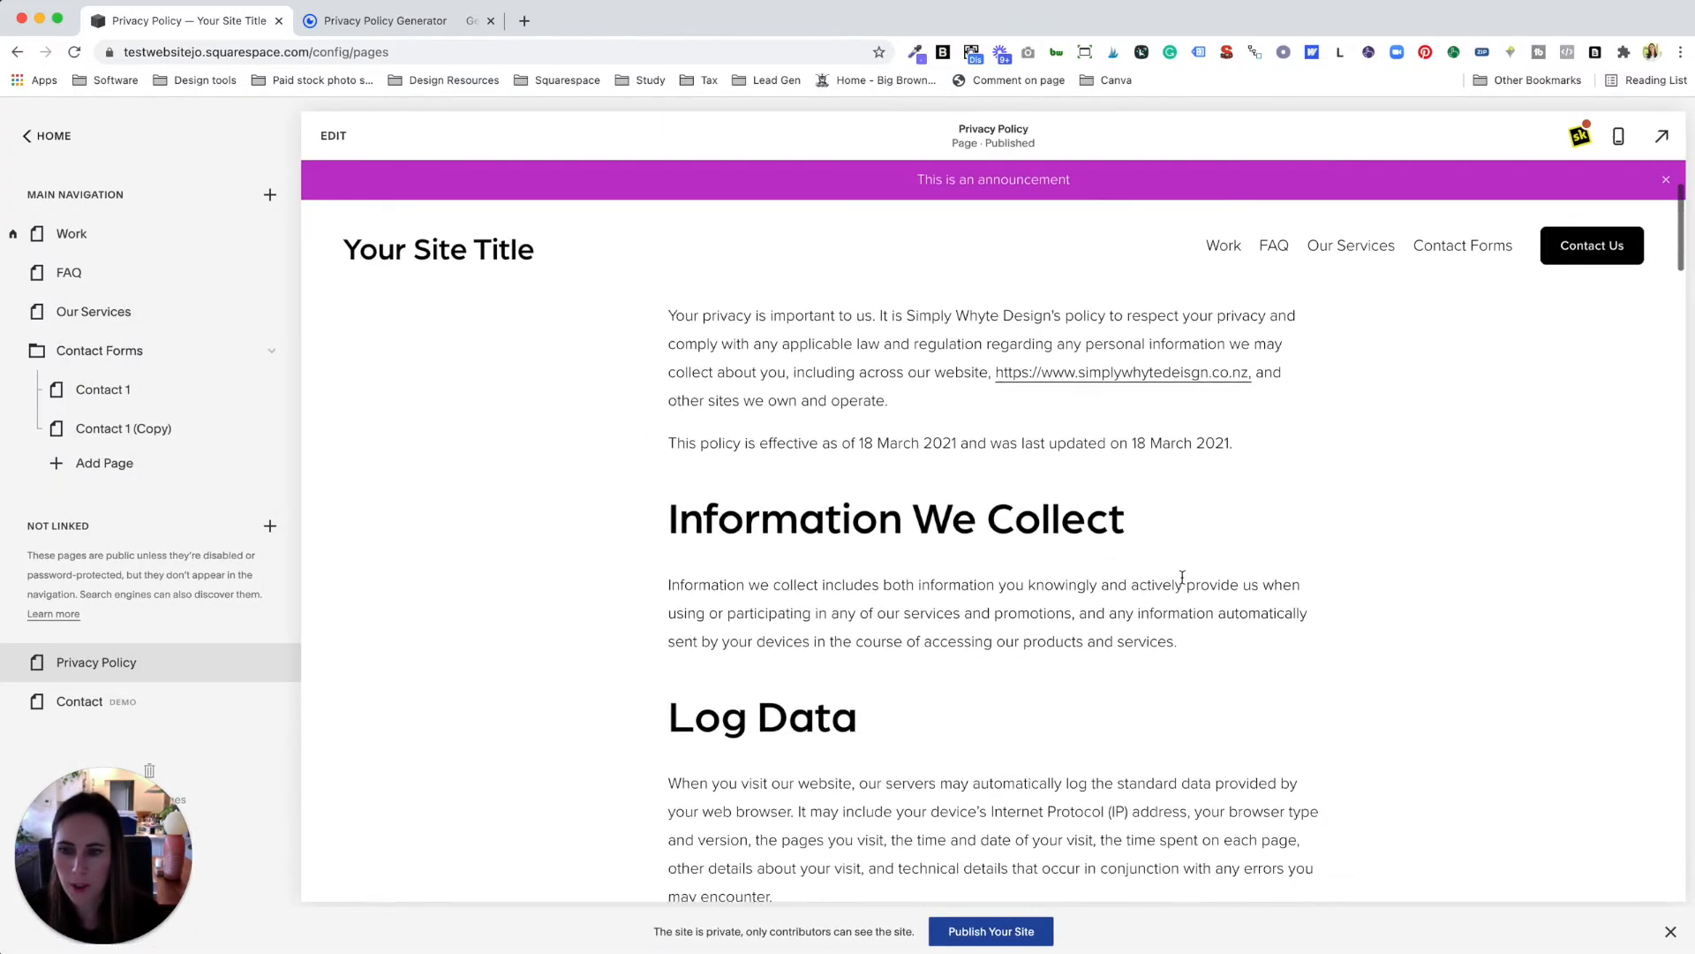
pyautogui.scroll(-20, 1183, 579)
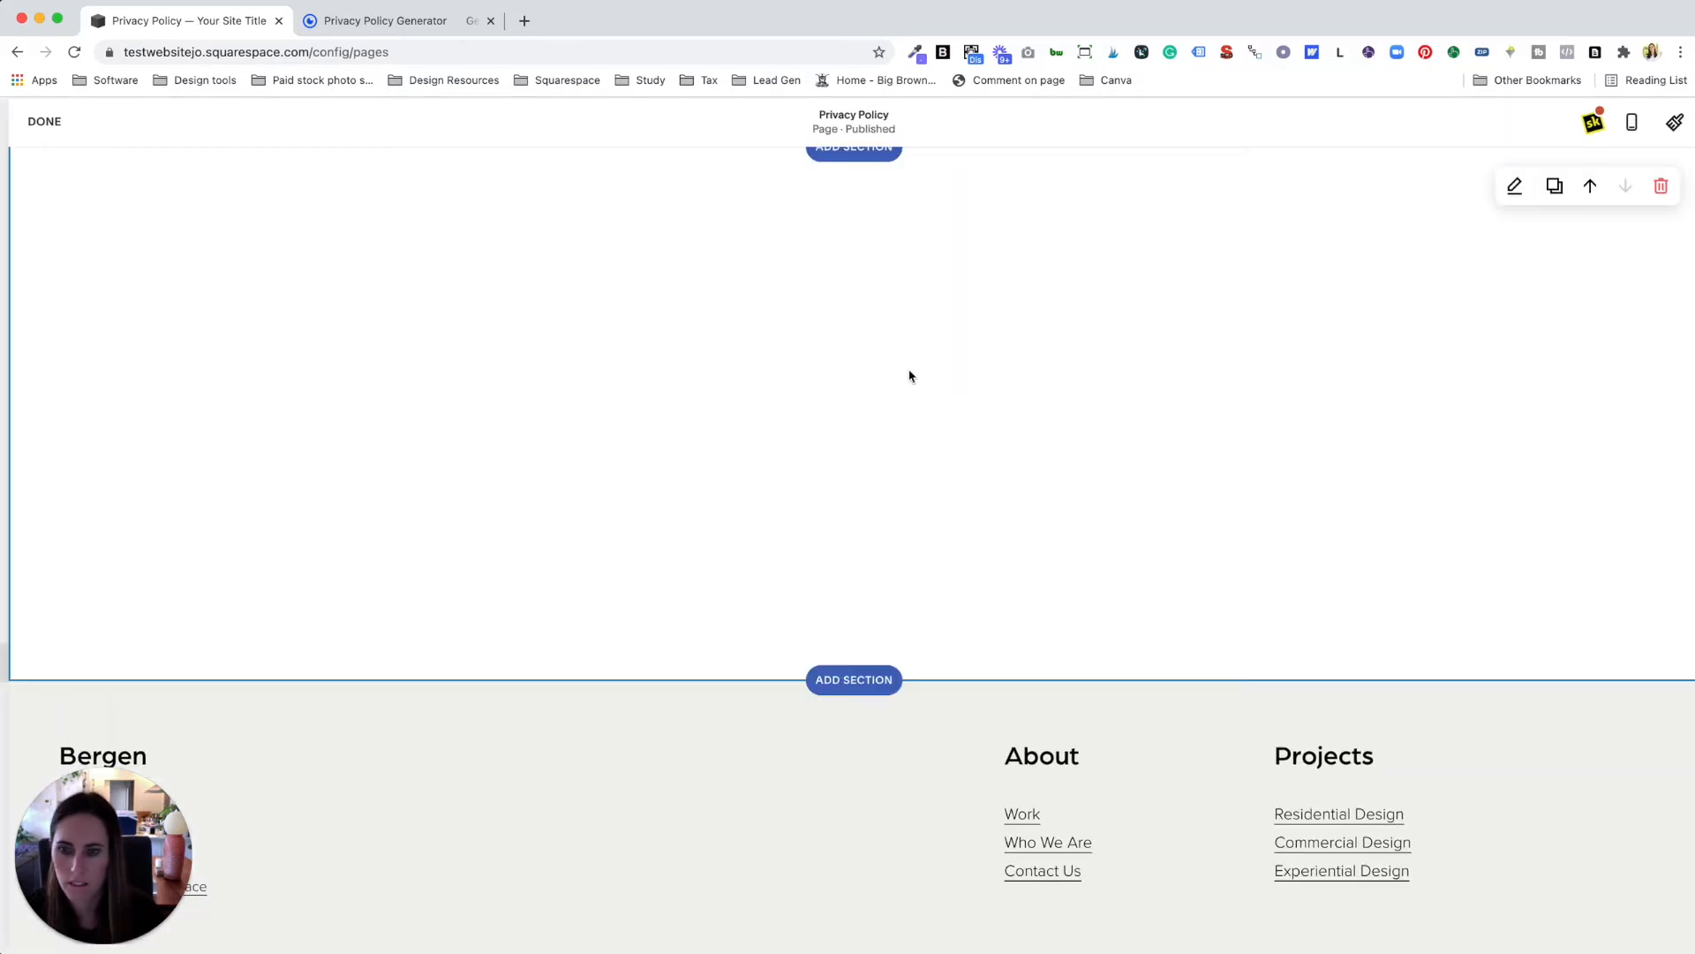
pyautogui.scroll(1, 910, 375)
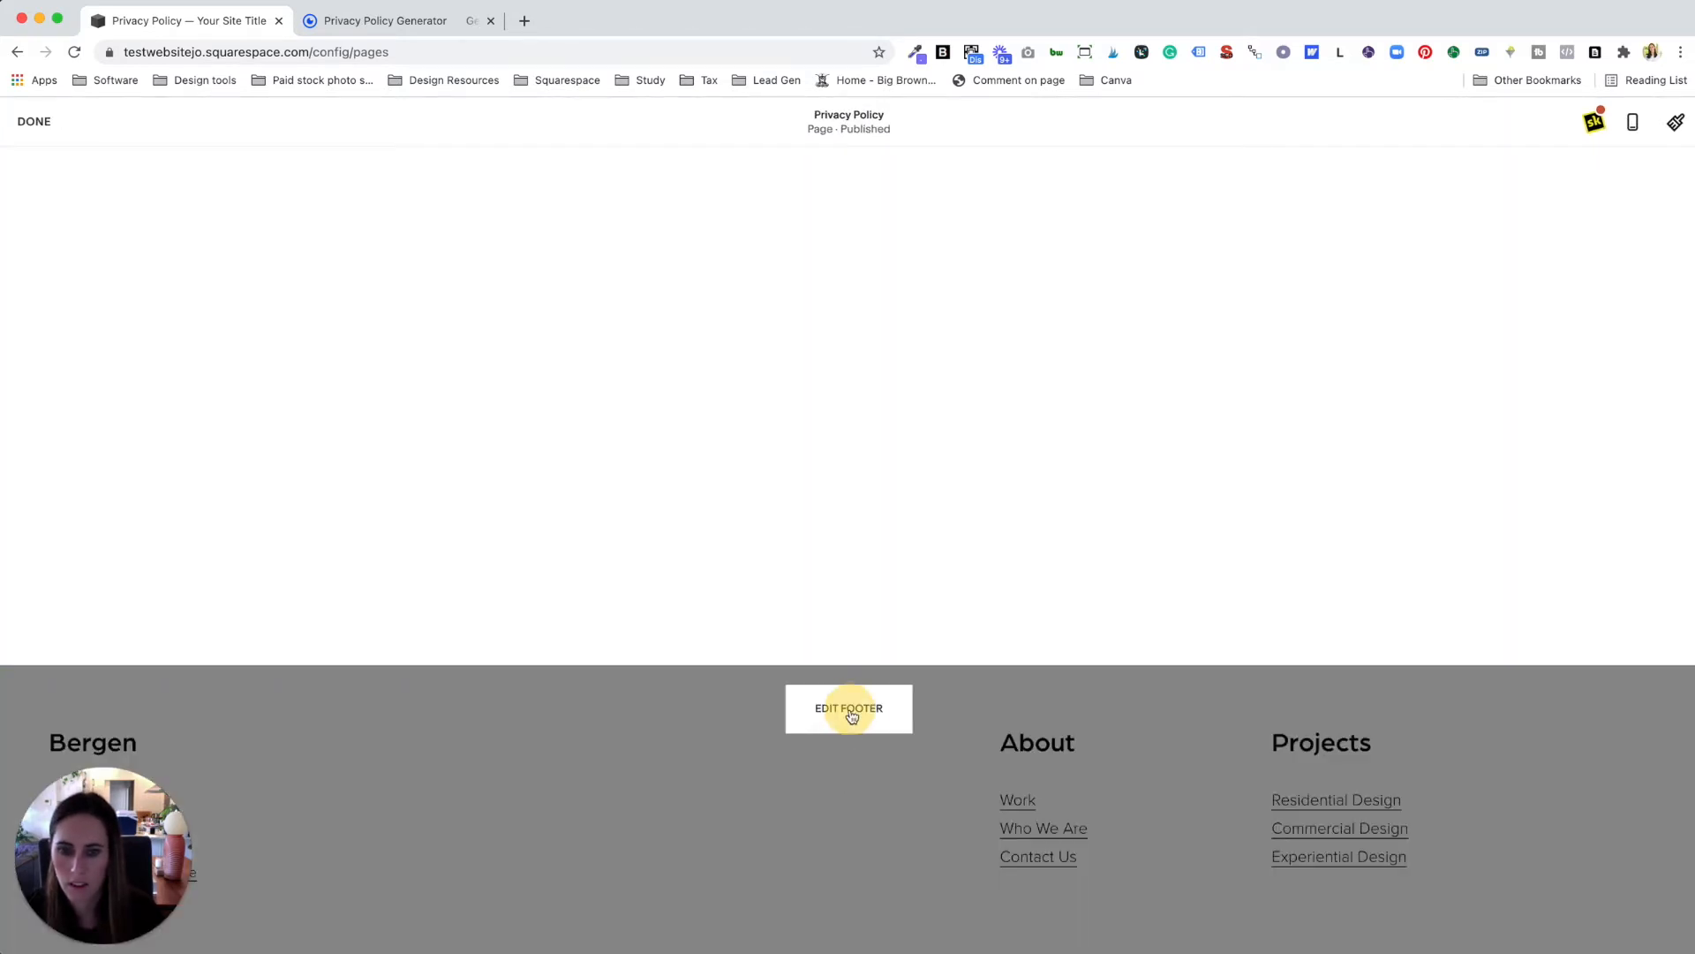
pyautogui.click(849, 710)
# Step: Remove the first link line under About in the footer
pyautogui.scroll(-1, 918, 759)
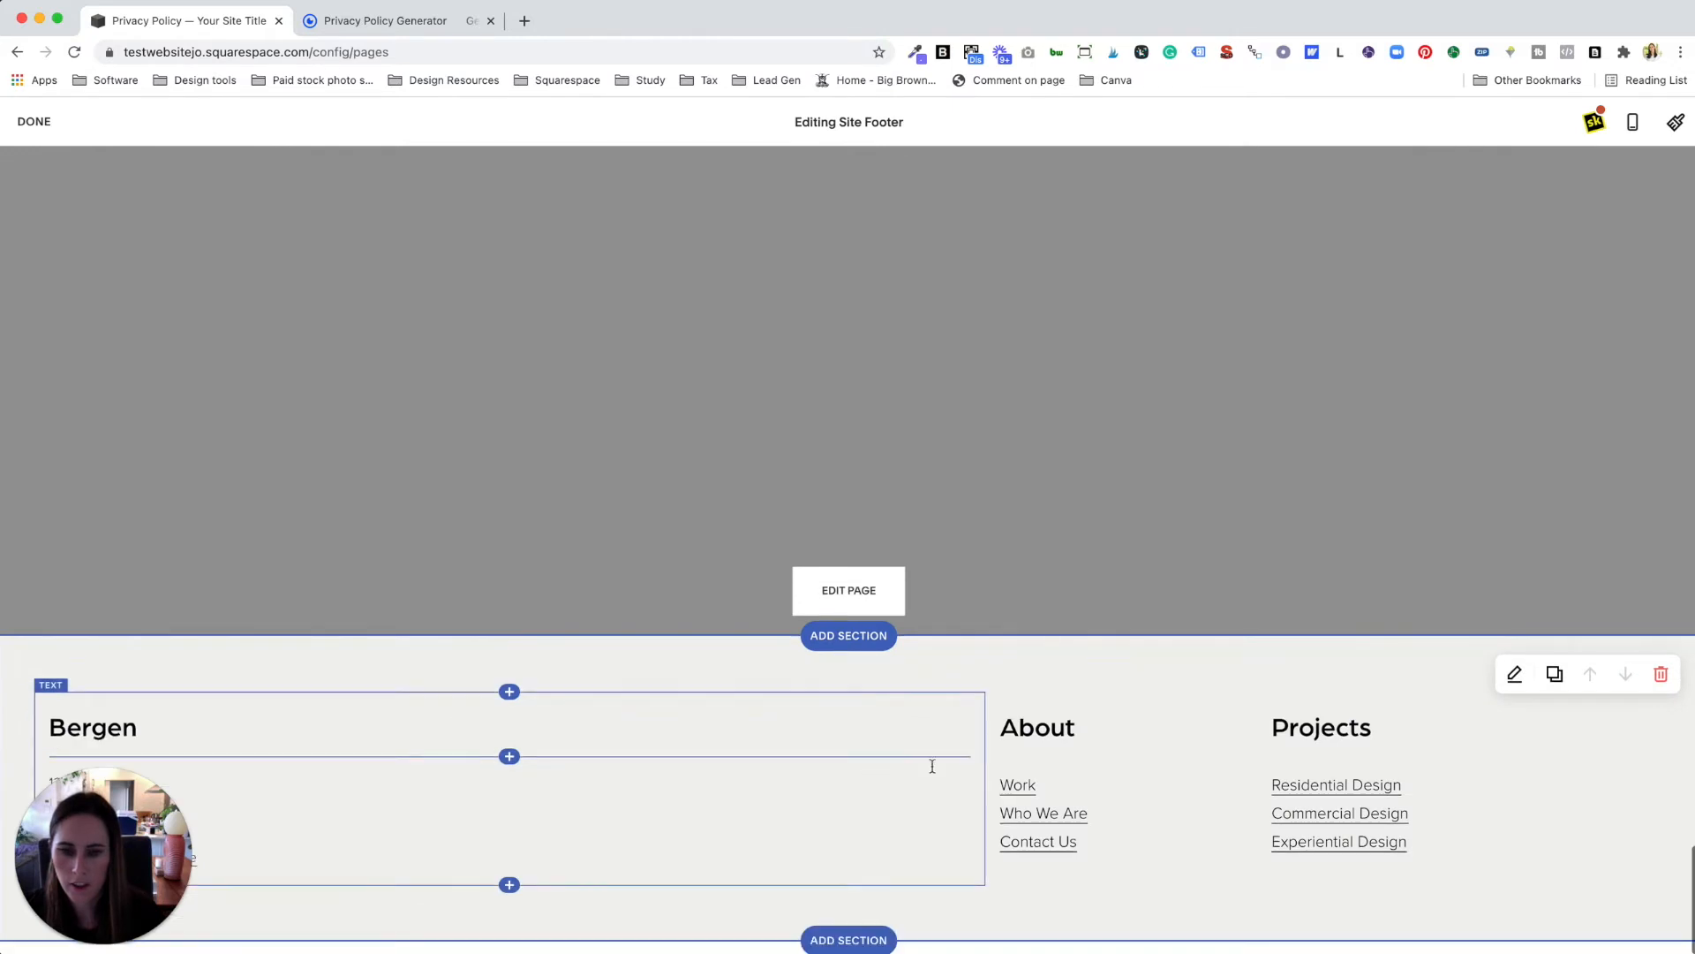
pyautogui.click(1051, 795)
pyautogui.press('BackSpace')
pyautogui.press('BackSpace')
pyautogui.press('BackSpace')
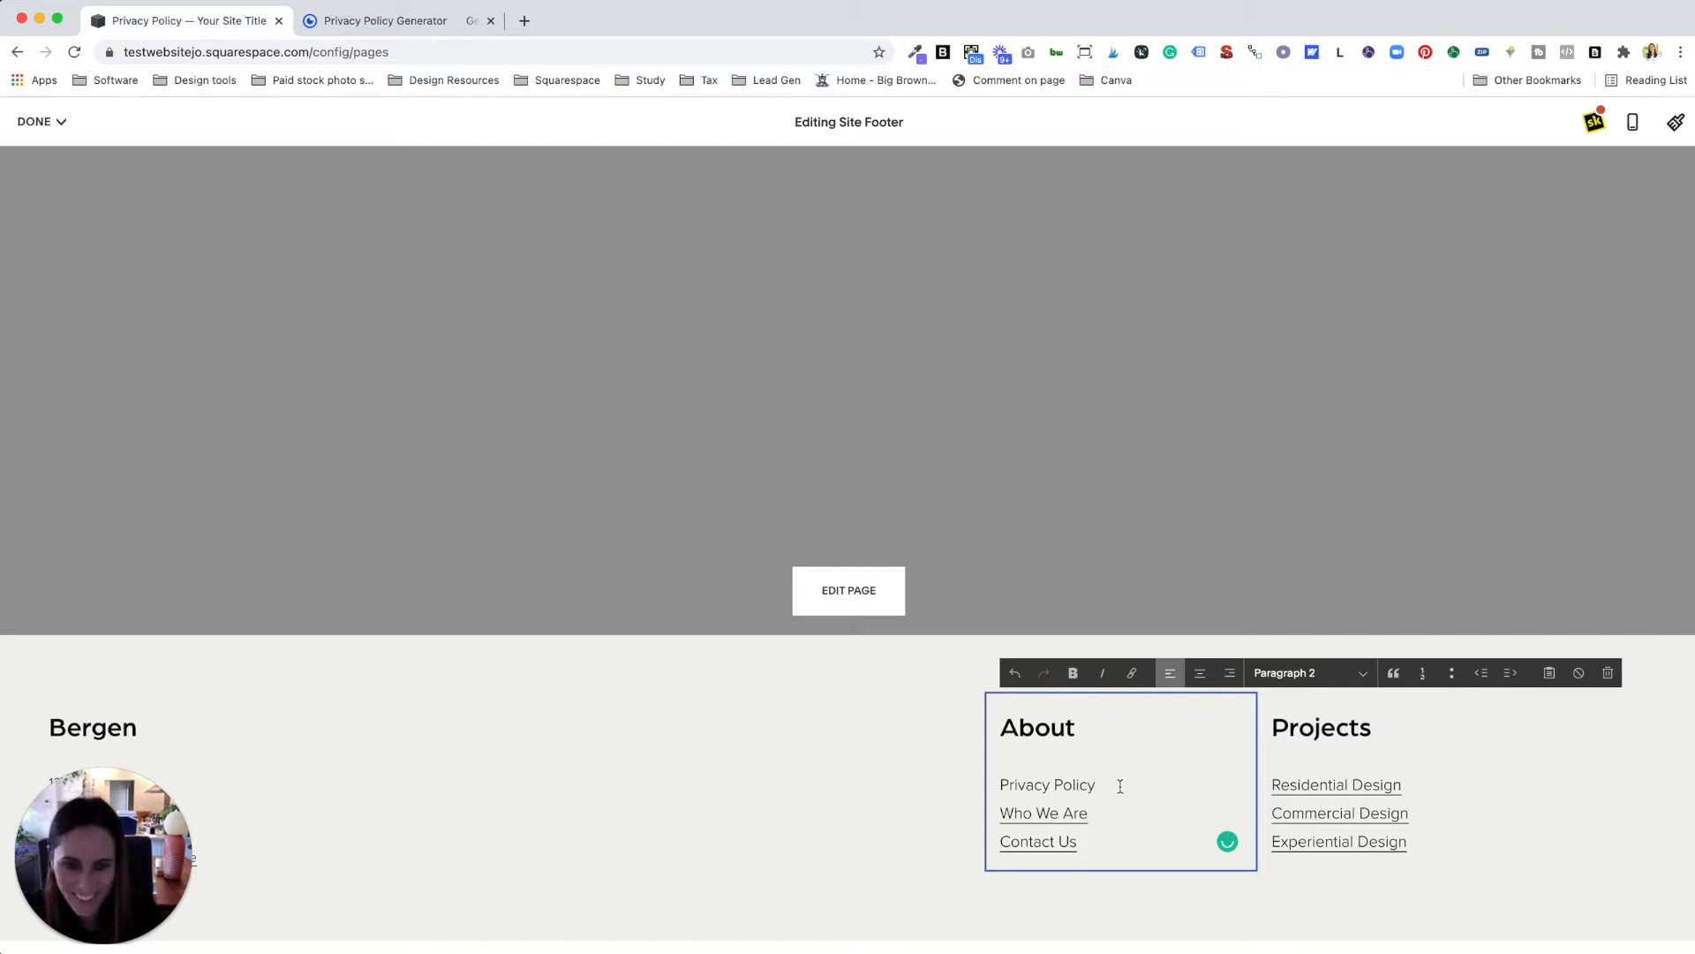
# Step: Link the footer's 'Privacy Policy' text to the /privacy-policy page and save the footer
pyautogui.moveTo(1120, 786); pyautogui.dragTo(1000, 784)
pyautogui.click(1131, 673)
pyautogui.click(1254, 853)
pyautogui.click(496, 393)
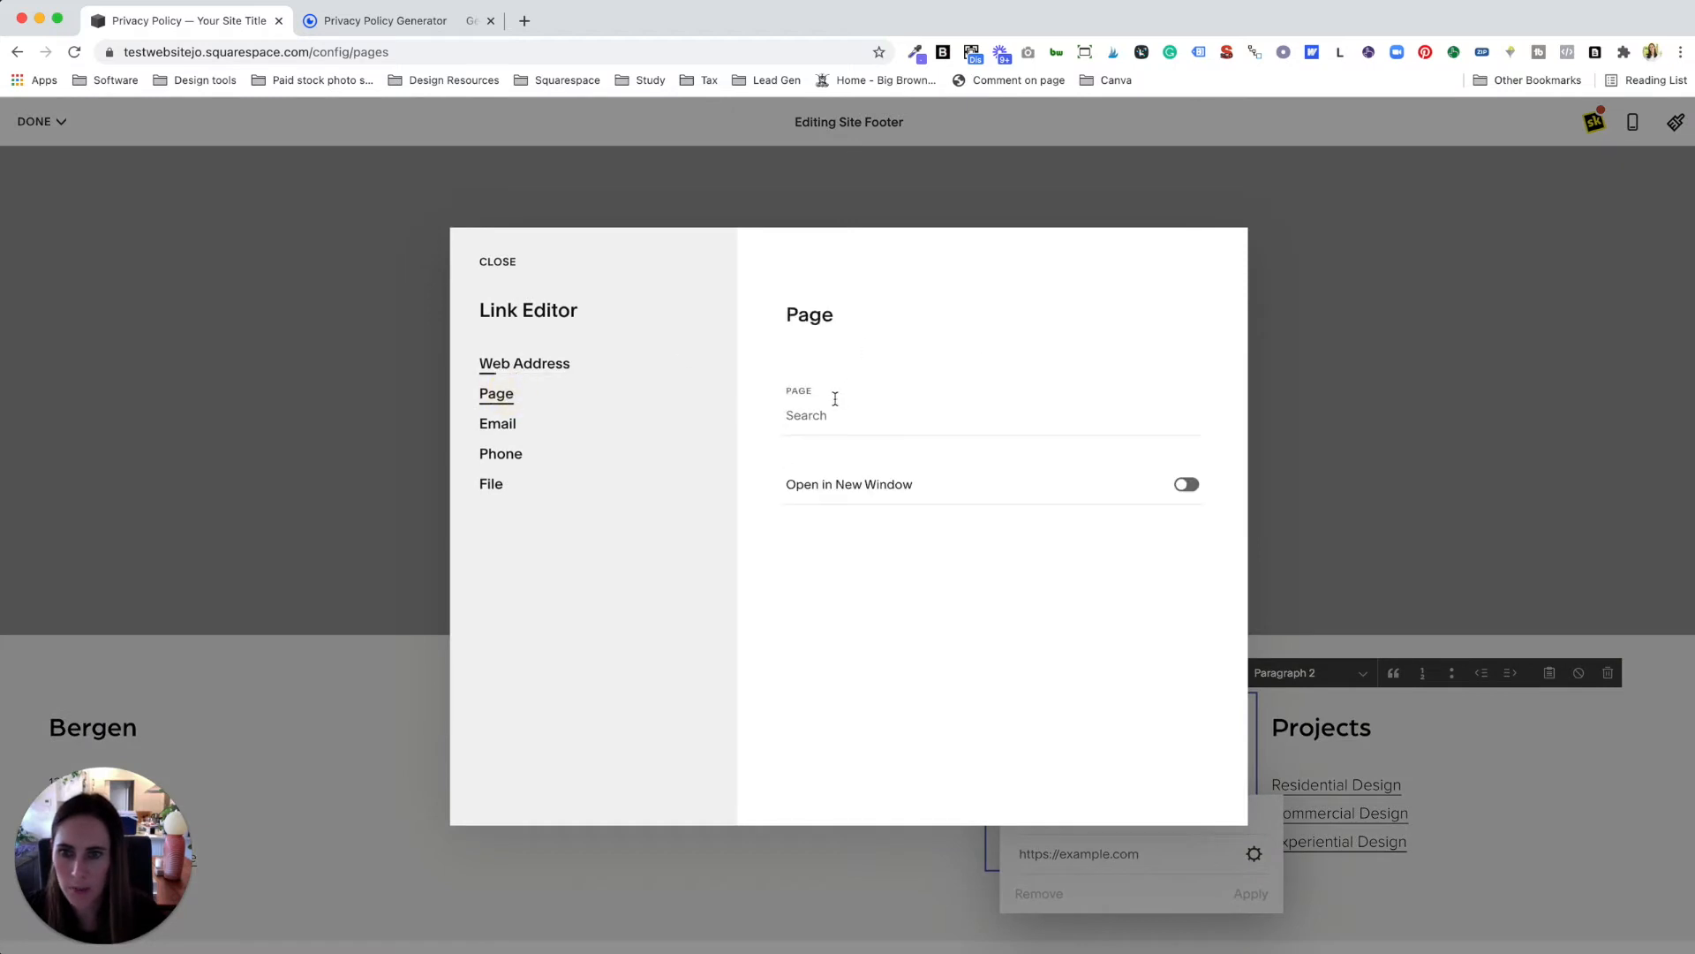
pyautogui.click(821, 406)
pyautogui.write('/pri')
pyautogui.click(908, 490)
pyautogui.click(493, 261)
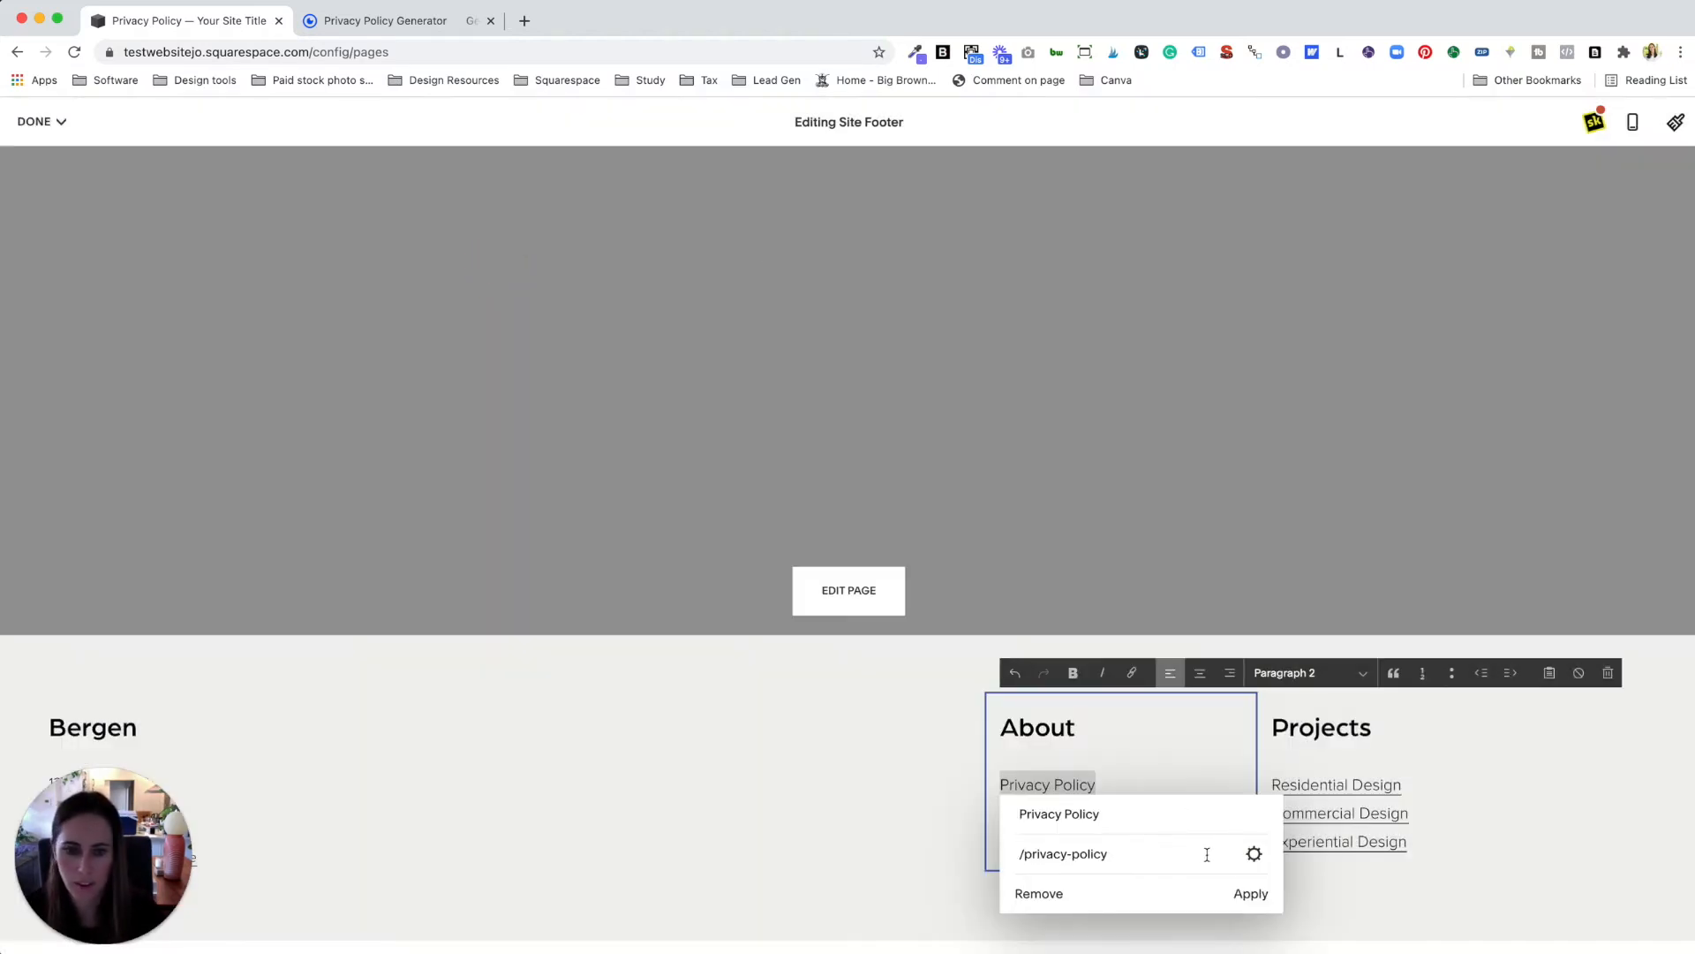
pyautogui.click(1247, 894)
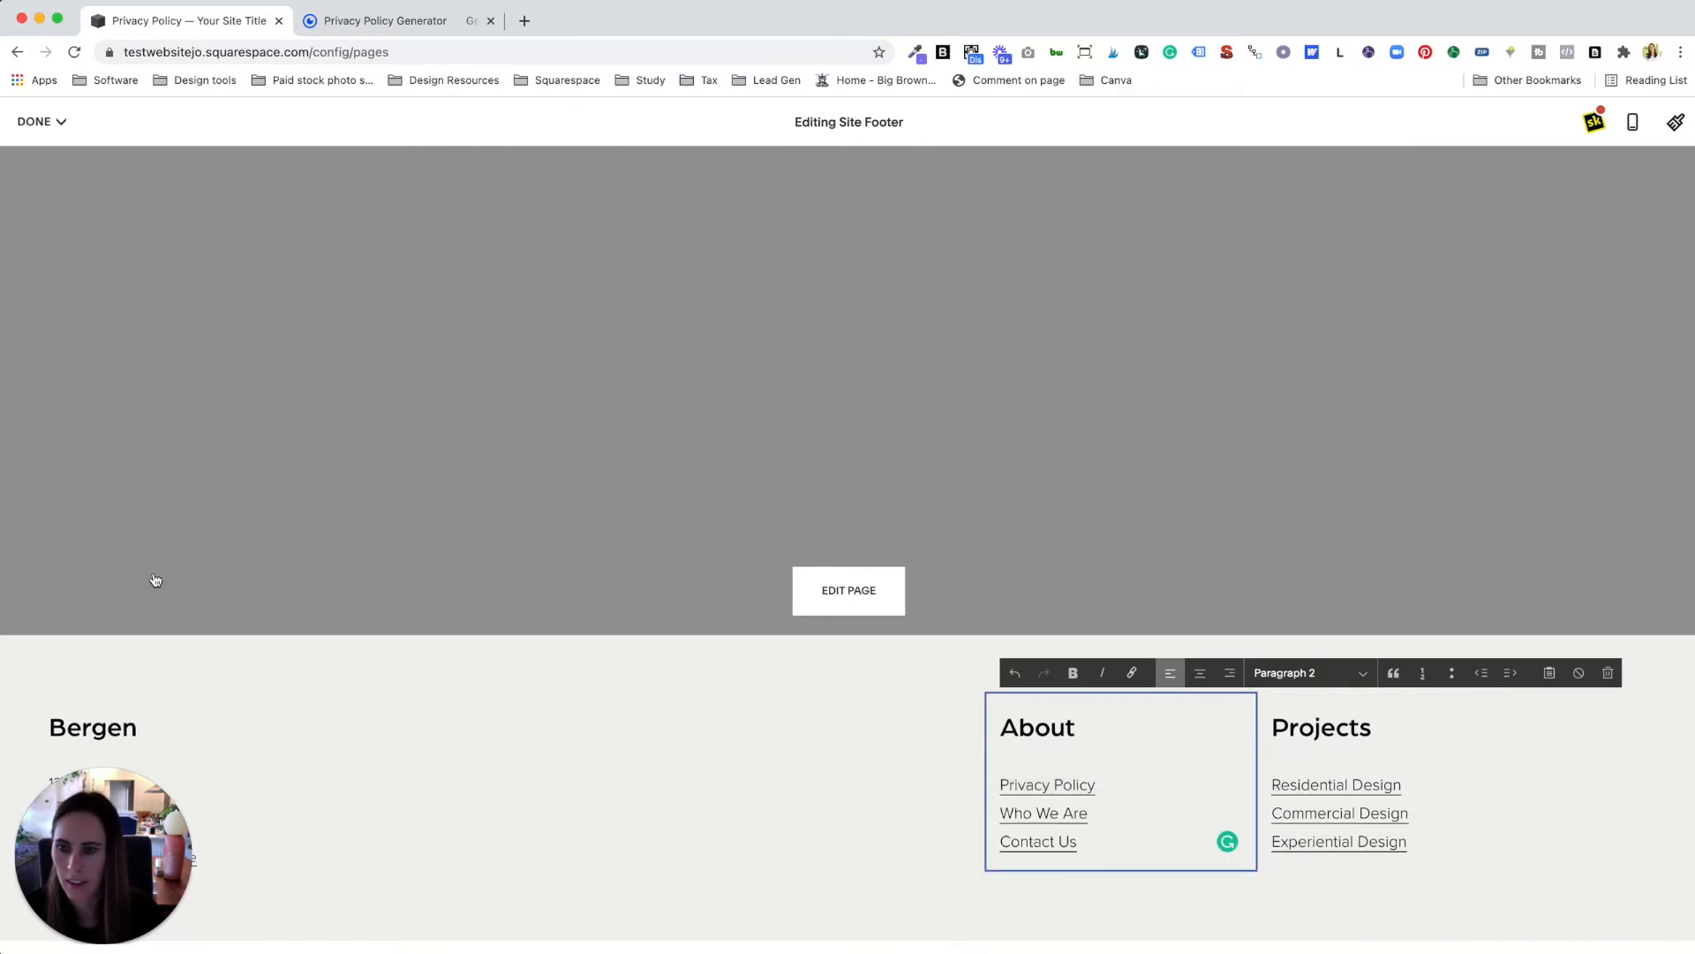
pyautogui.click(36, 121)
pyautogui.click(37, 156)
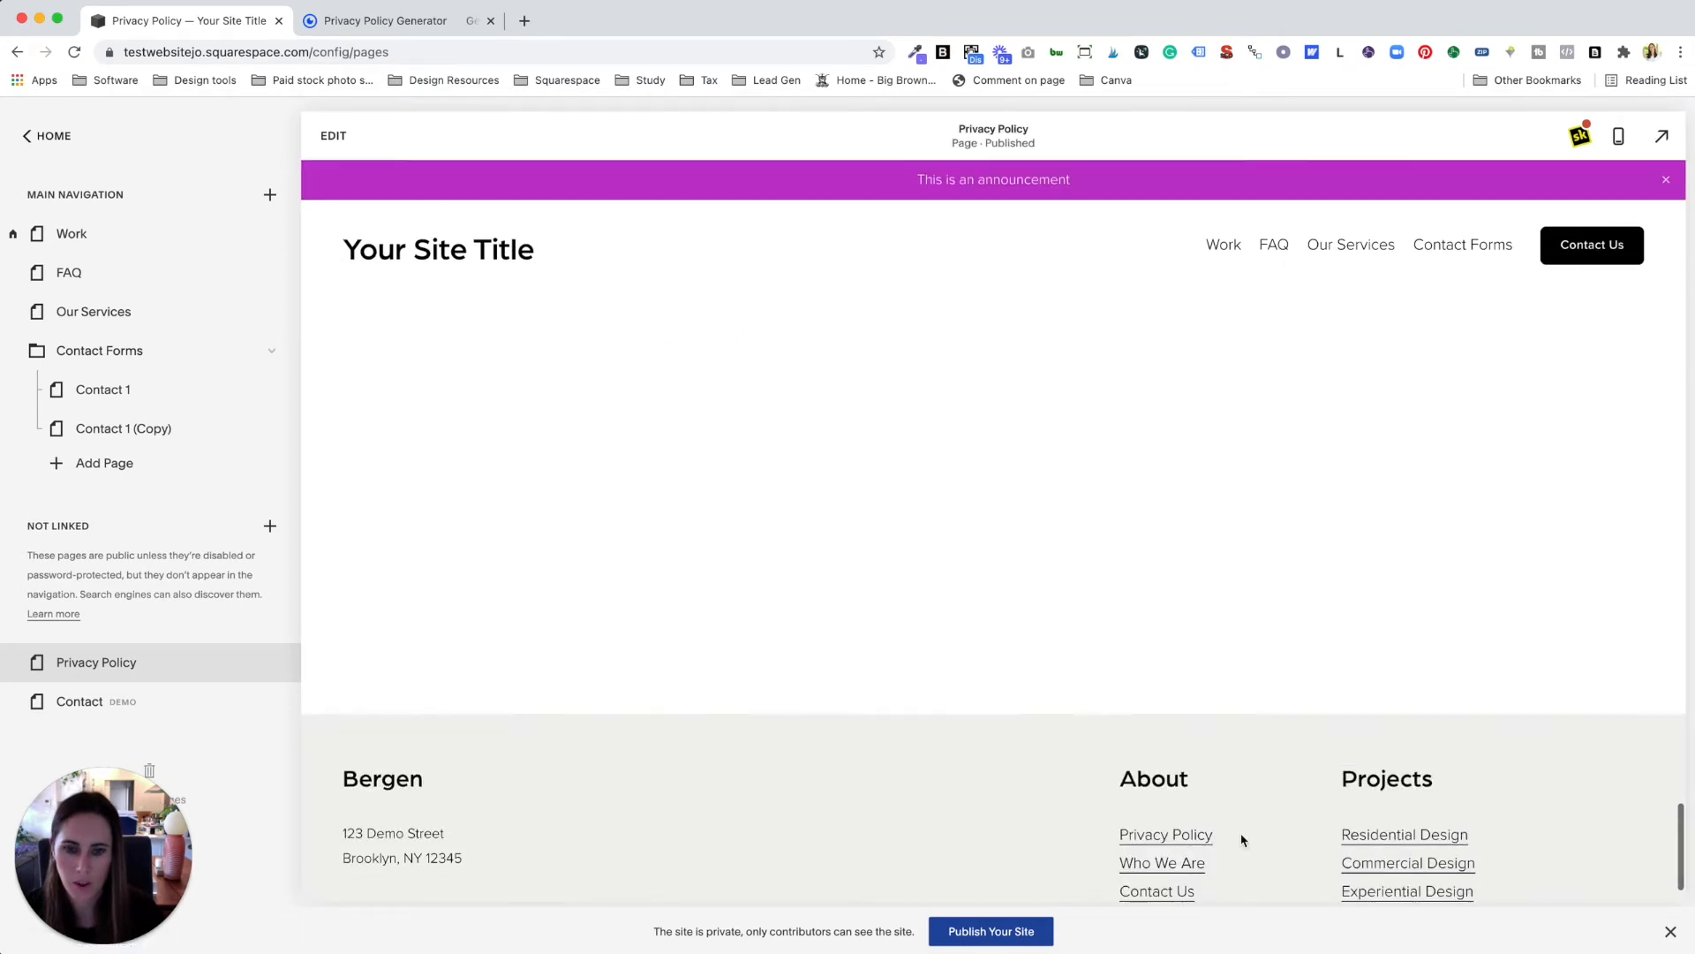
pyautogui.scroll(-10, 1422, 674)
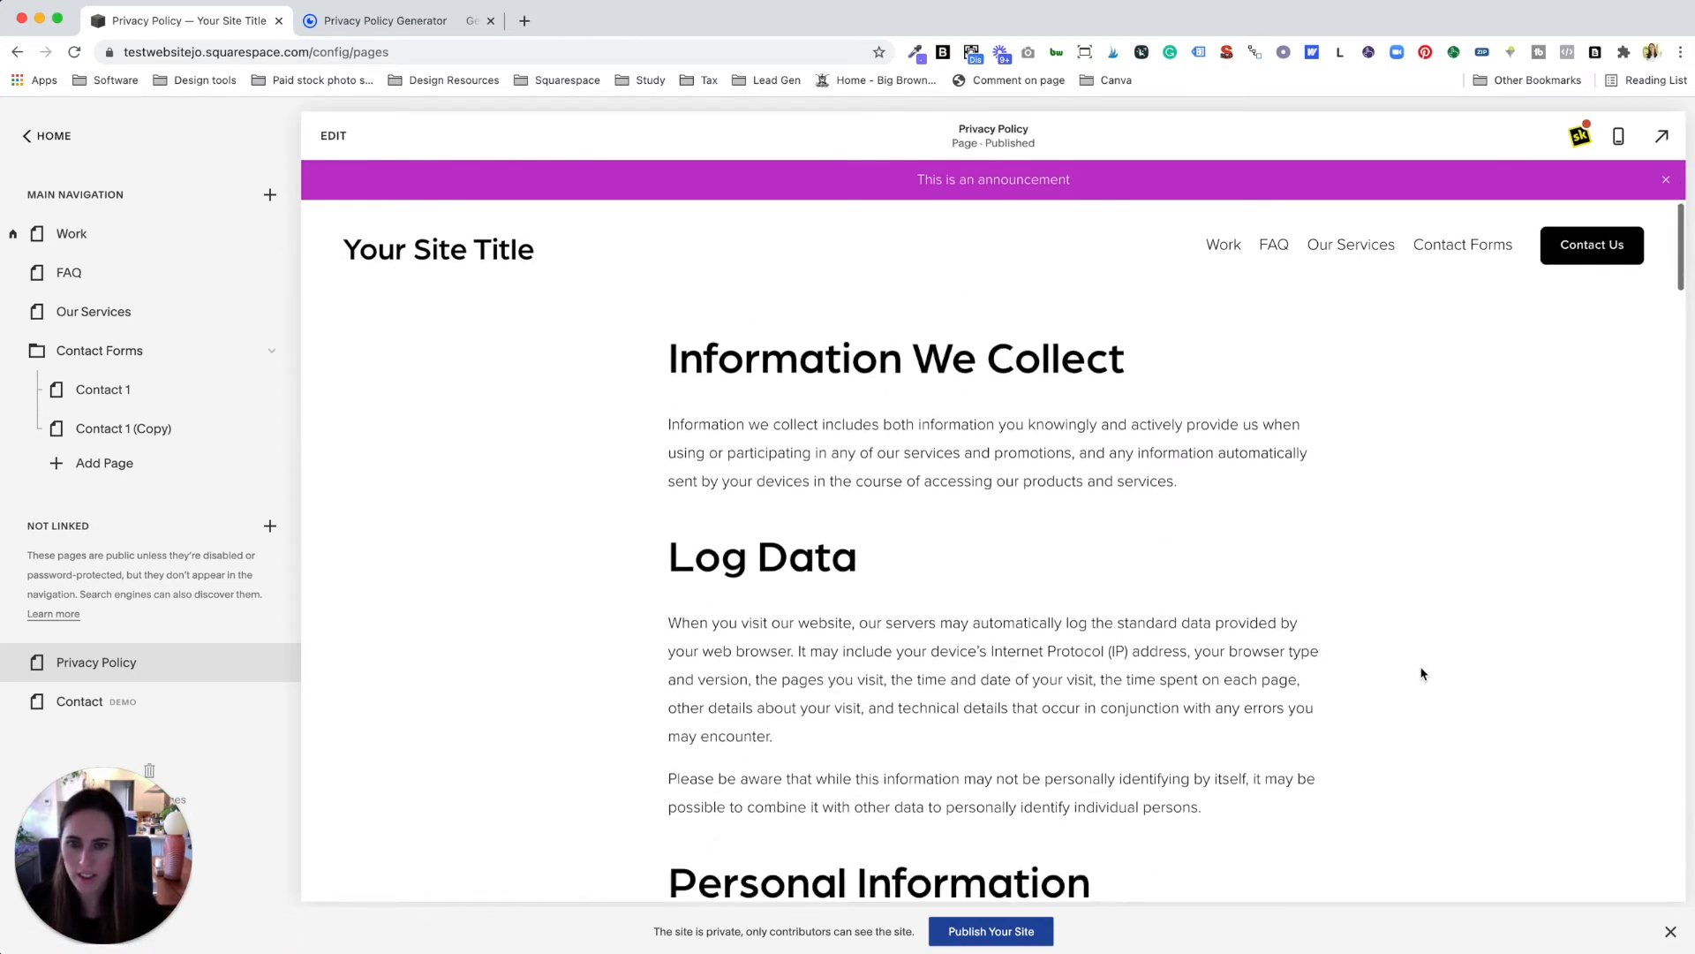
pyautogui.scroll(-3, 1422, 674)
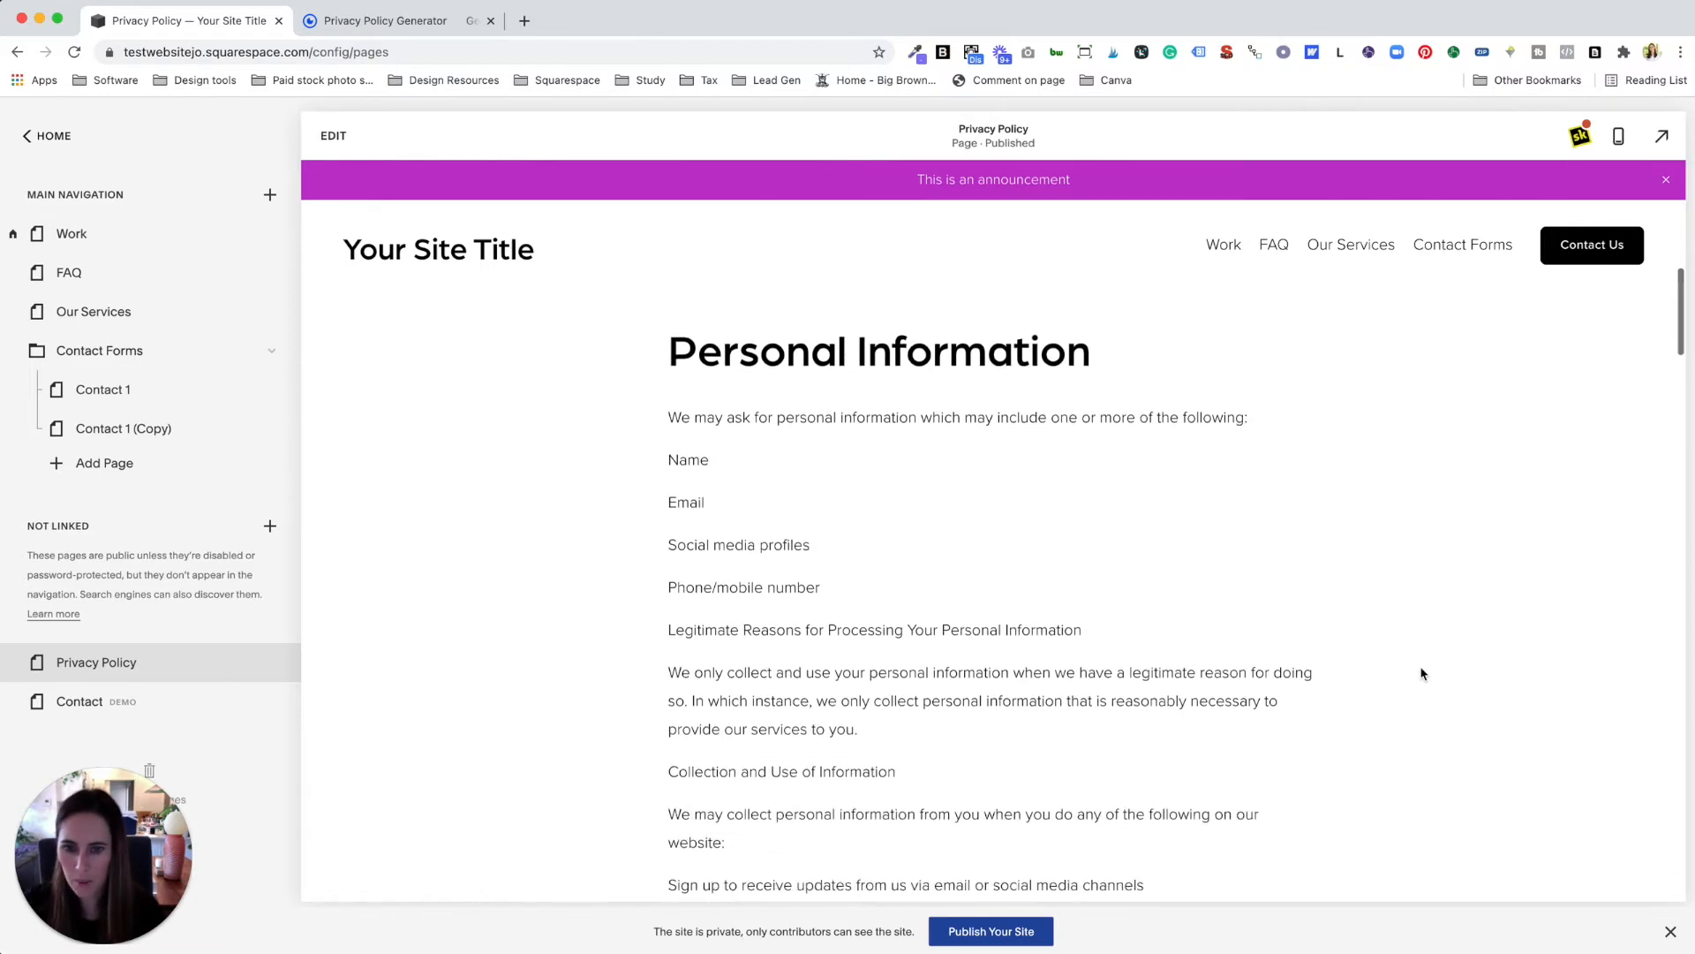
pyautogui.scroll(12, 1420, 676)
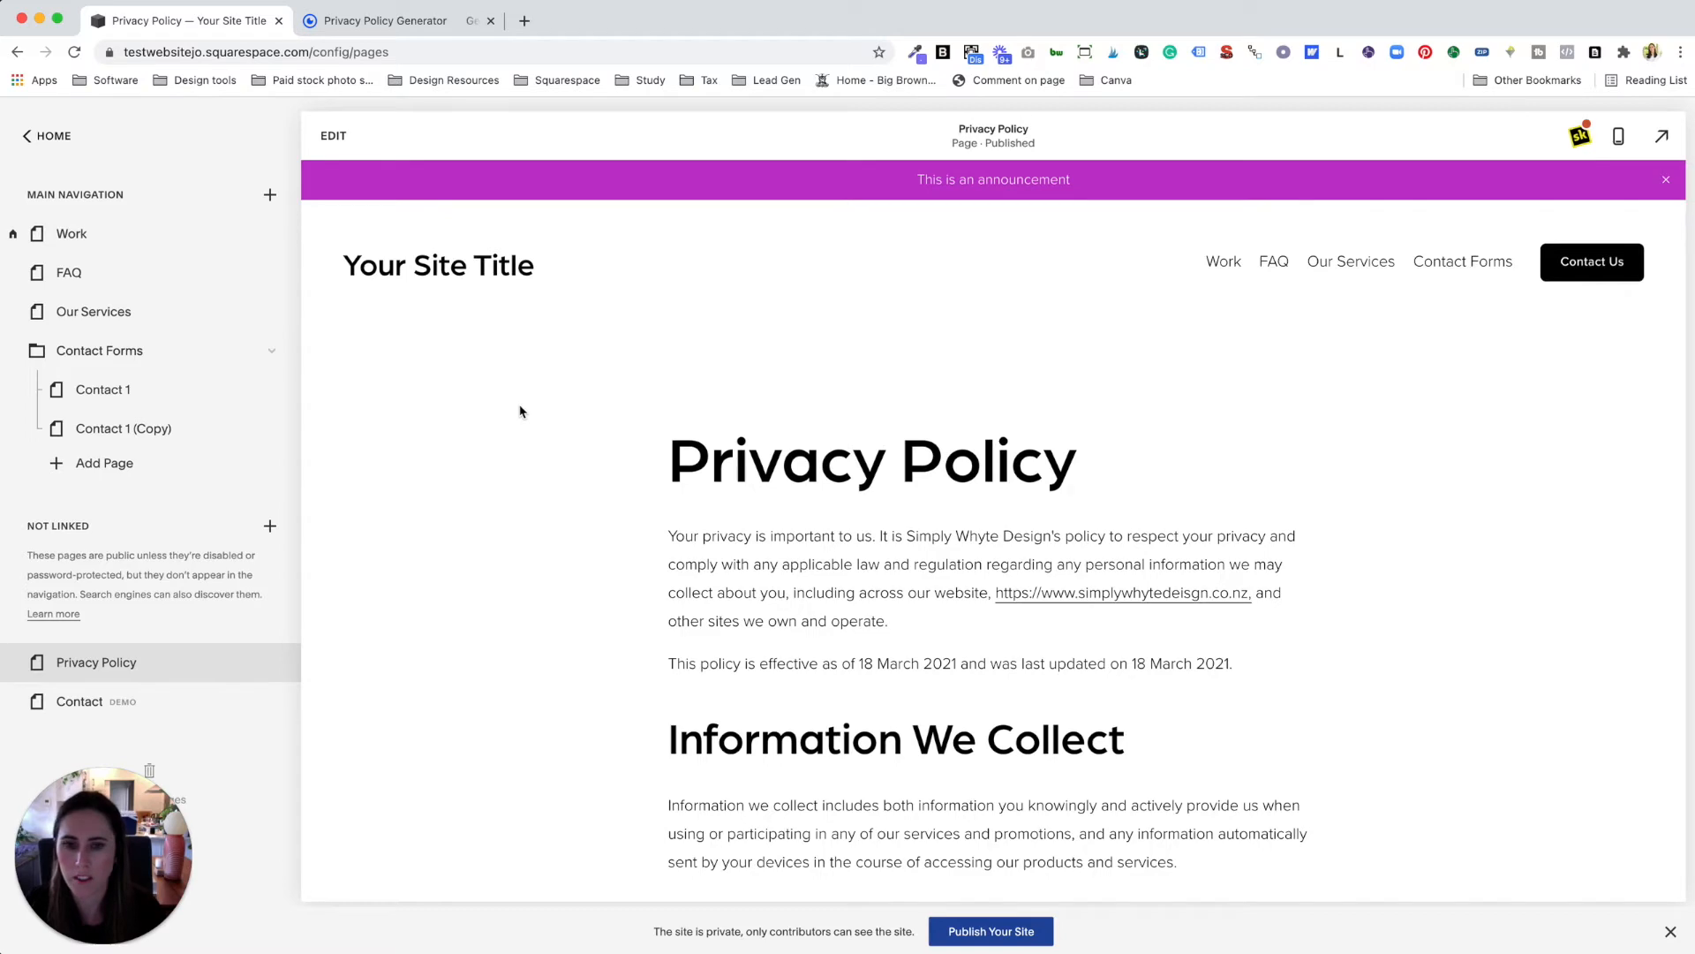
pyautogui.scroll(-20, 566, 500)
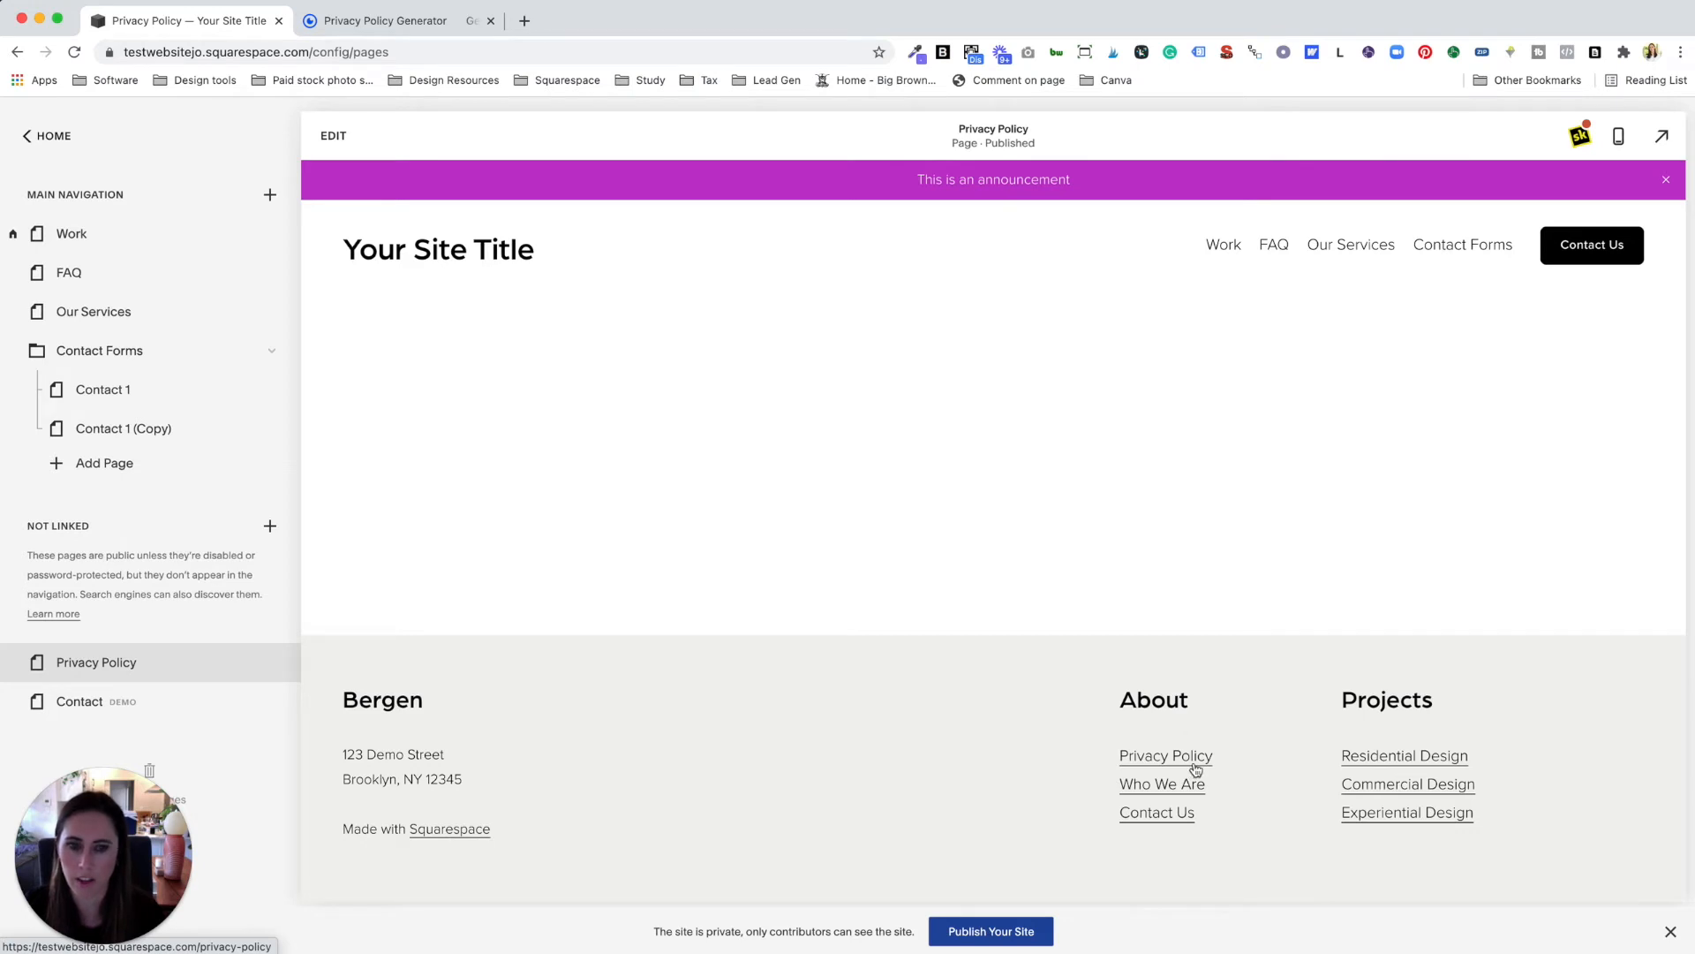
# Step: Add a blank Not Linked page titled 'Legal Documents'
pyautogui.click(271, 528)
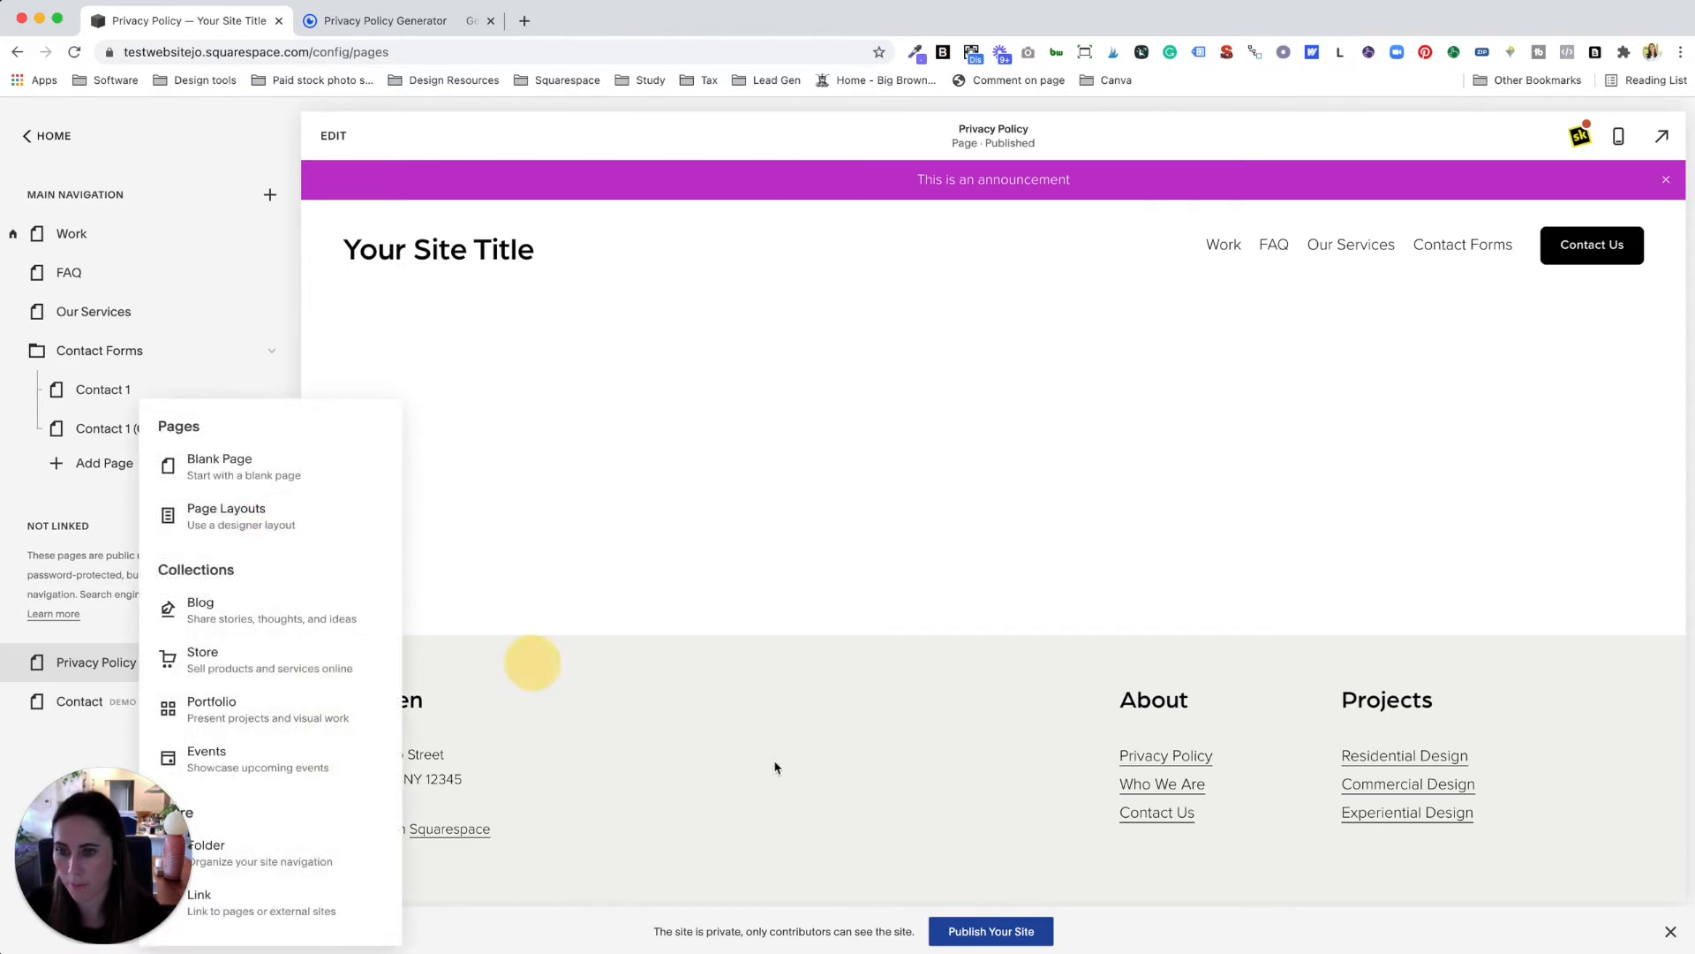
pyautogui.click(232, 465)
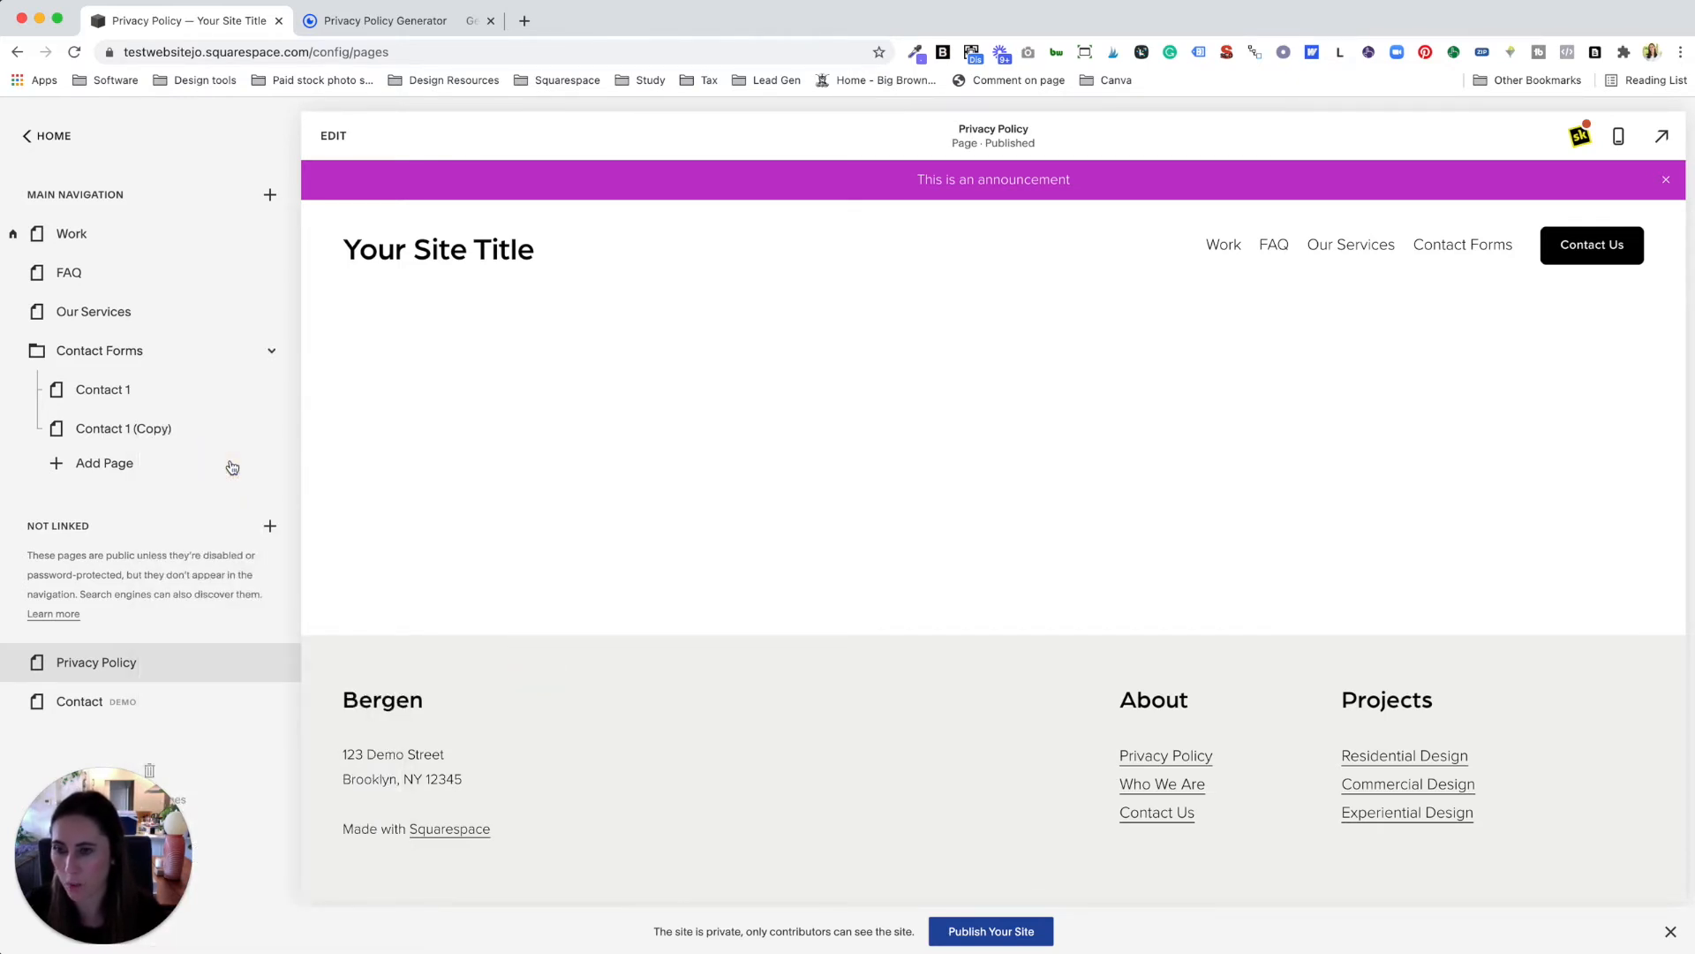
pyautogui.write('Legal Documents')
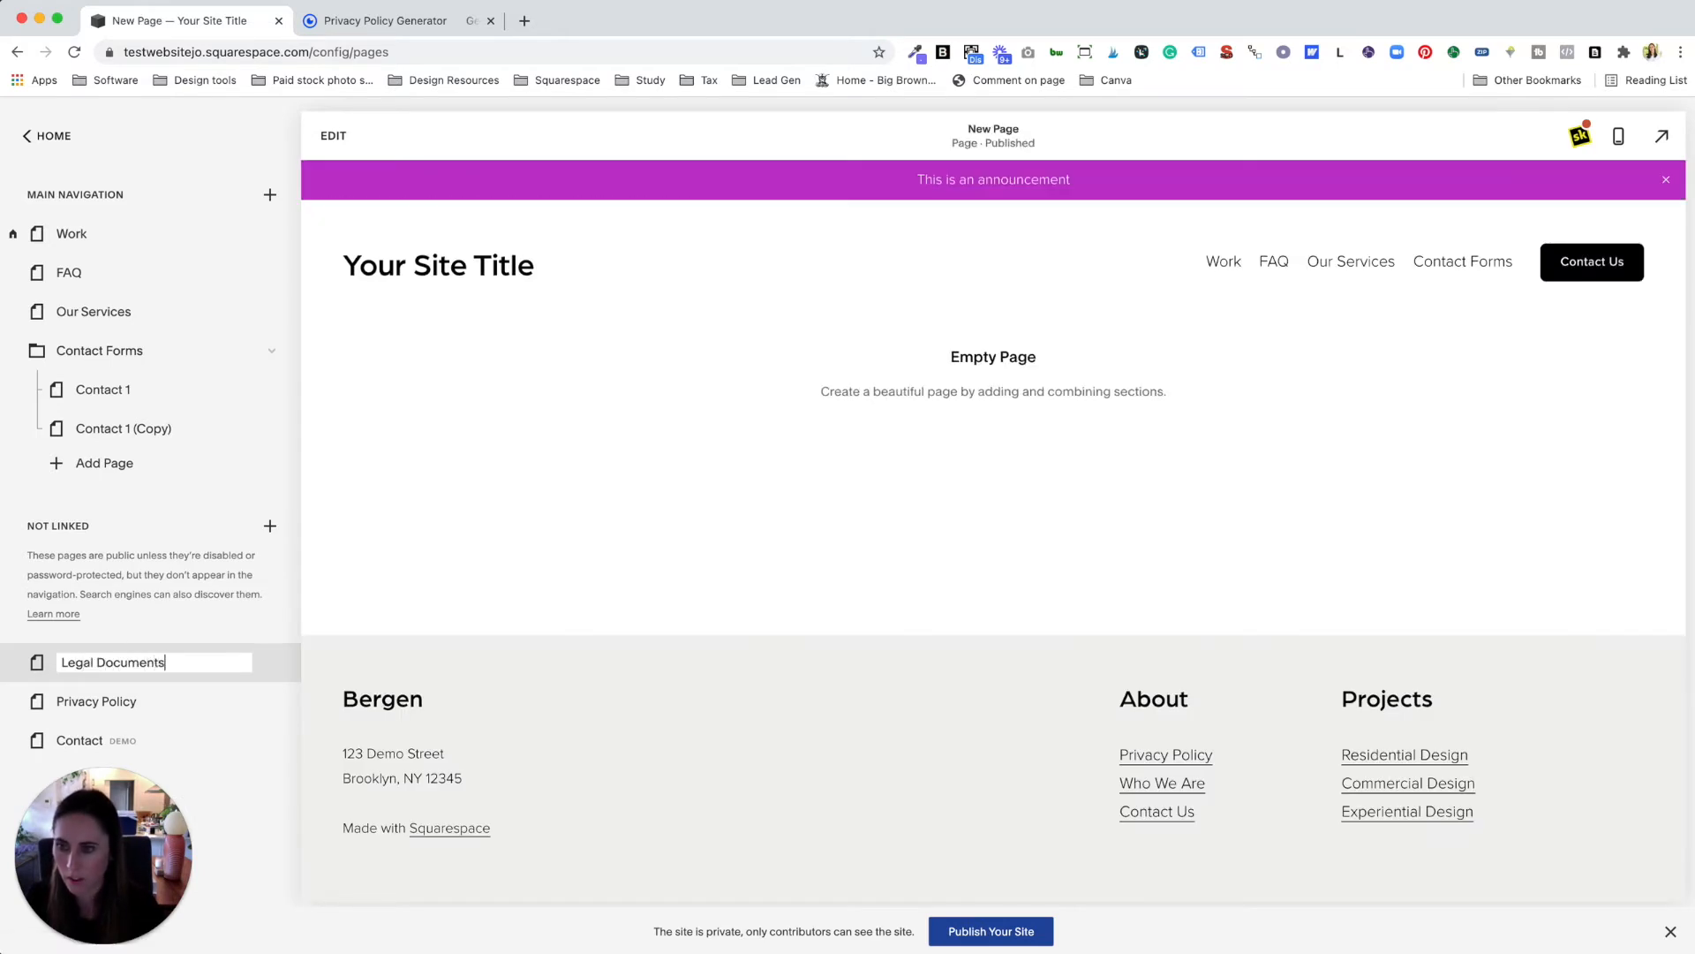
pyautogui.press('Return')
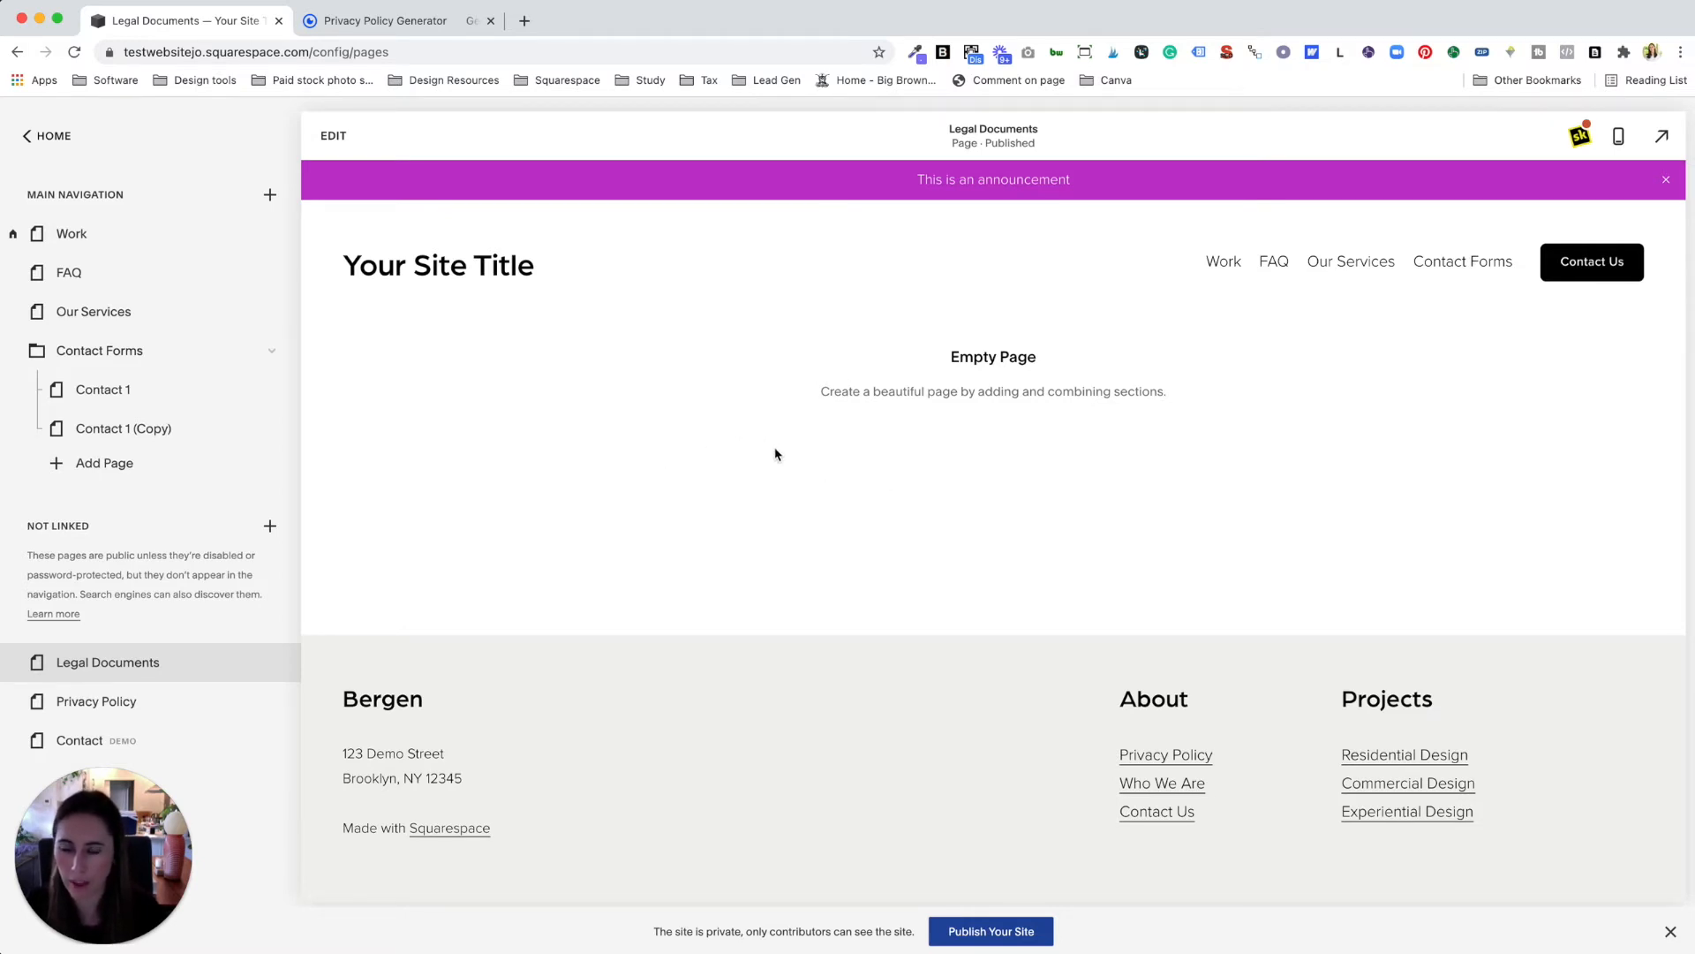
# Step: Add a centred text section from the text templates to the Legal Documents page
pyautogui.click(335, 138)
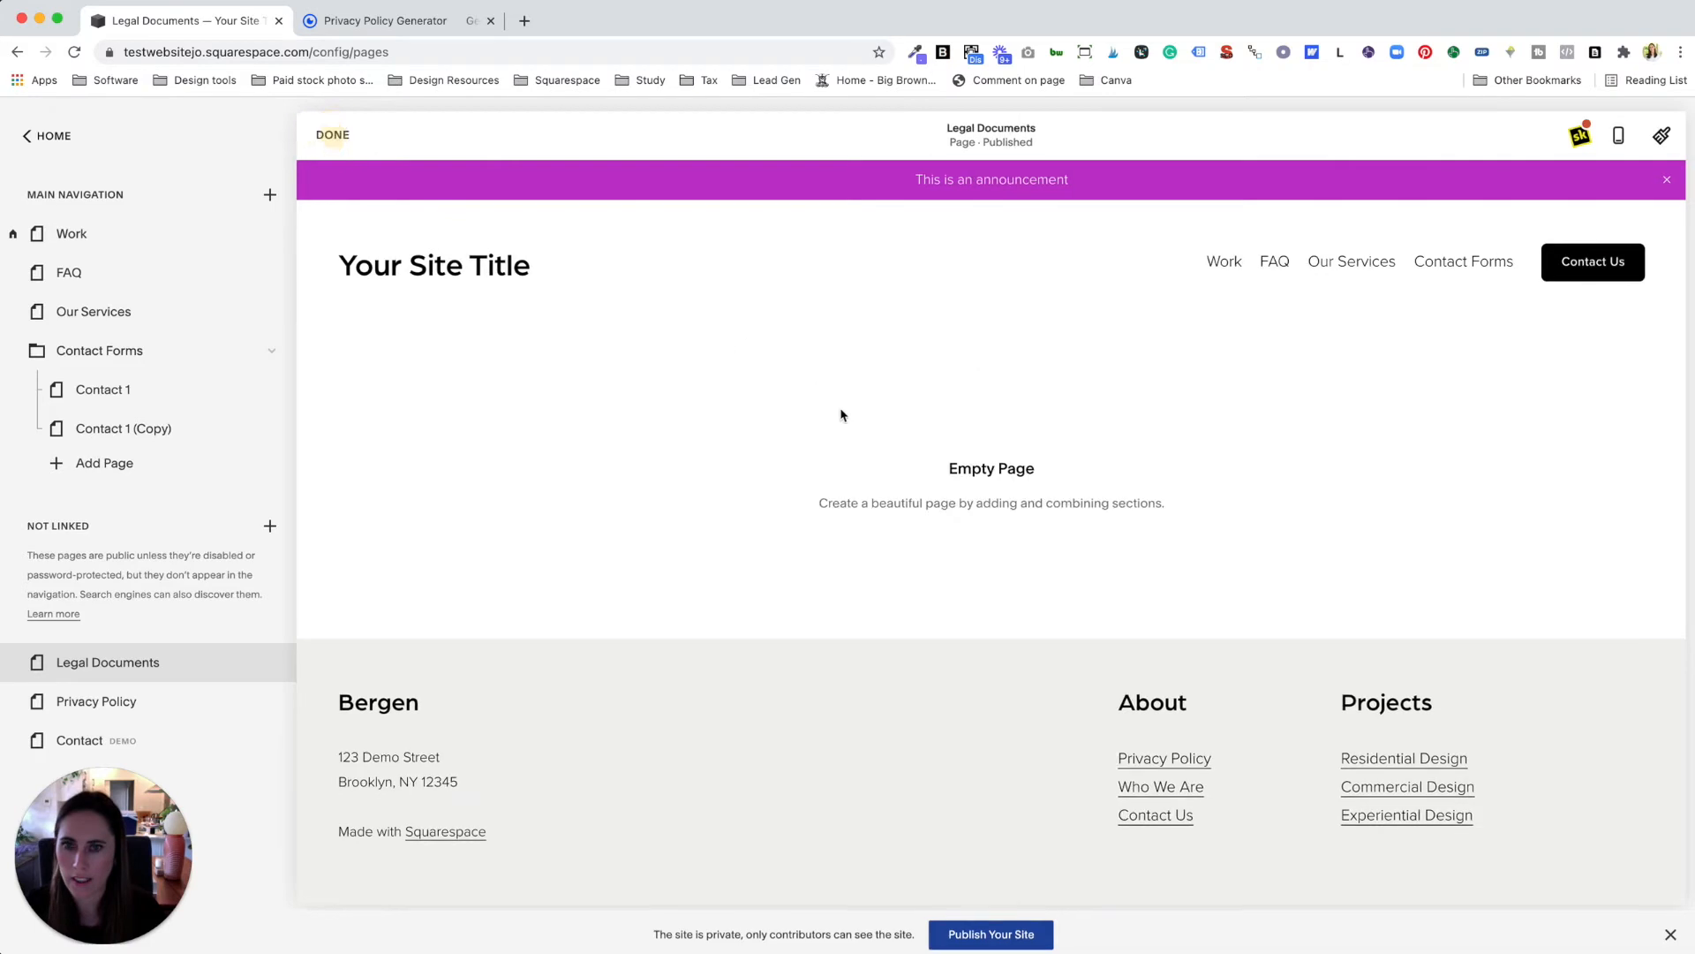
pyautogui.click(864, 510)
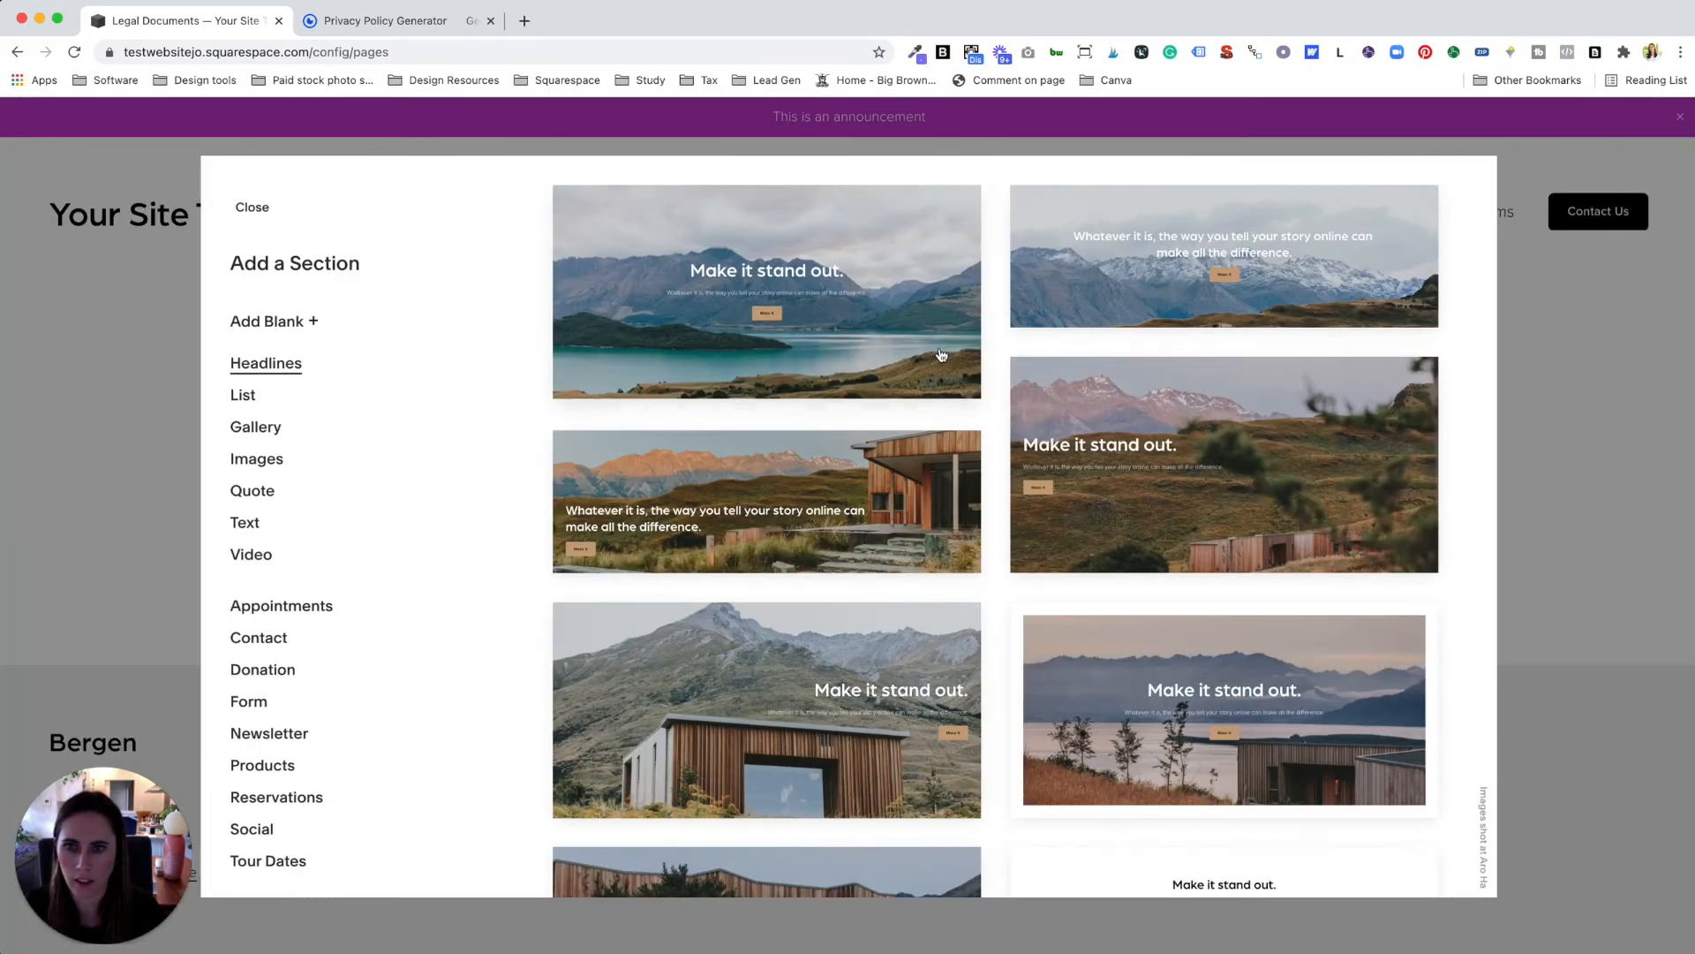
pyautogui.click(252, 397)
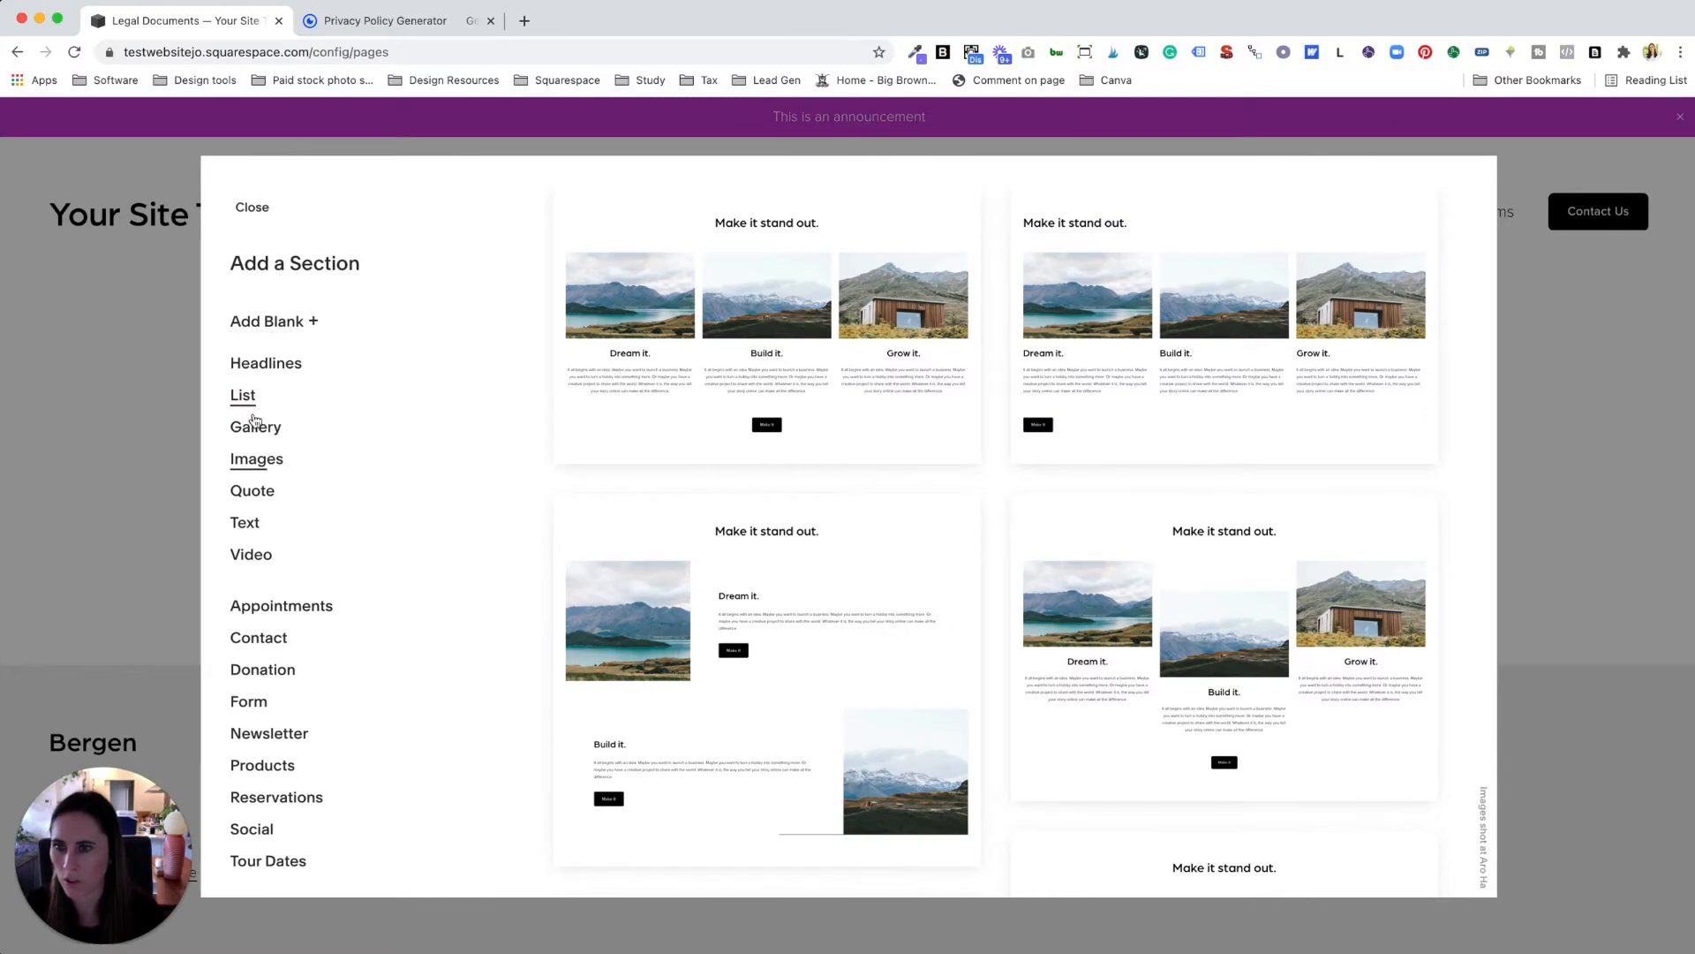
pyautogui.click(245, 522)
pyautogui.click(803, 454)
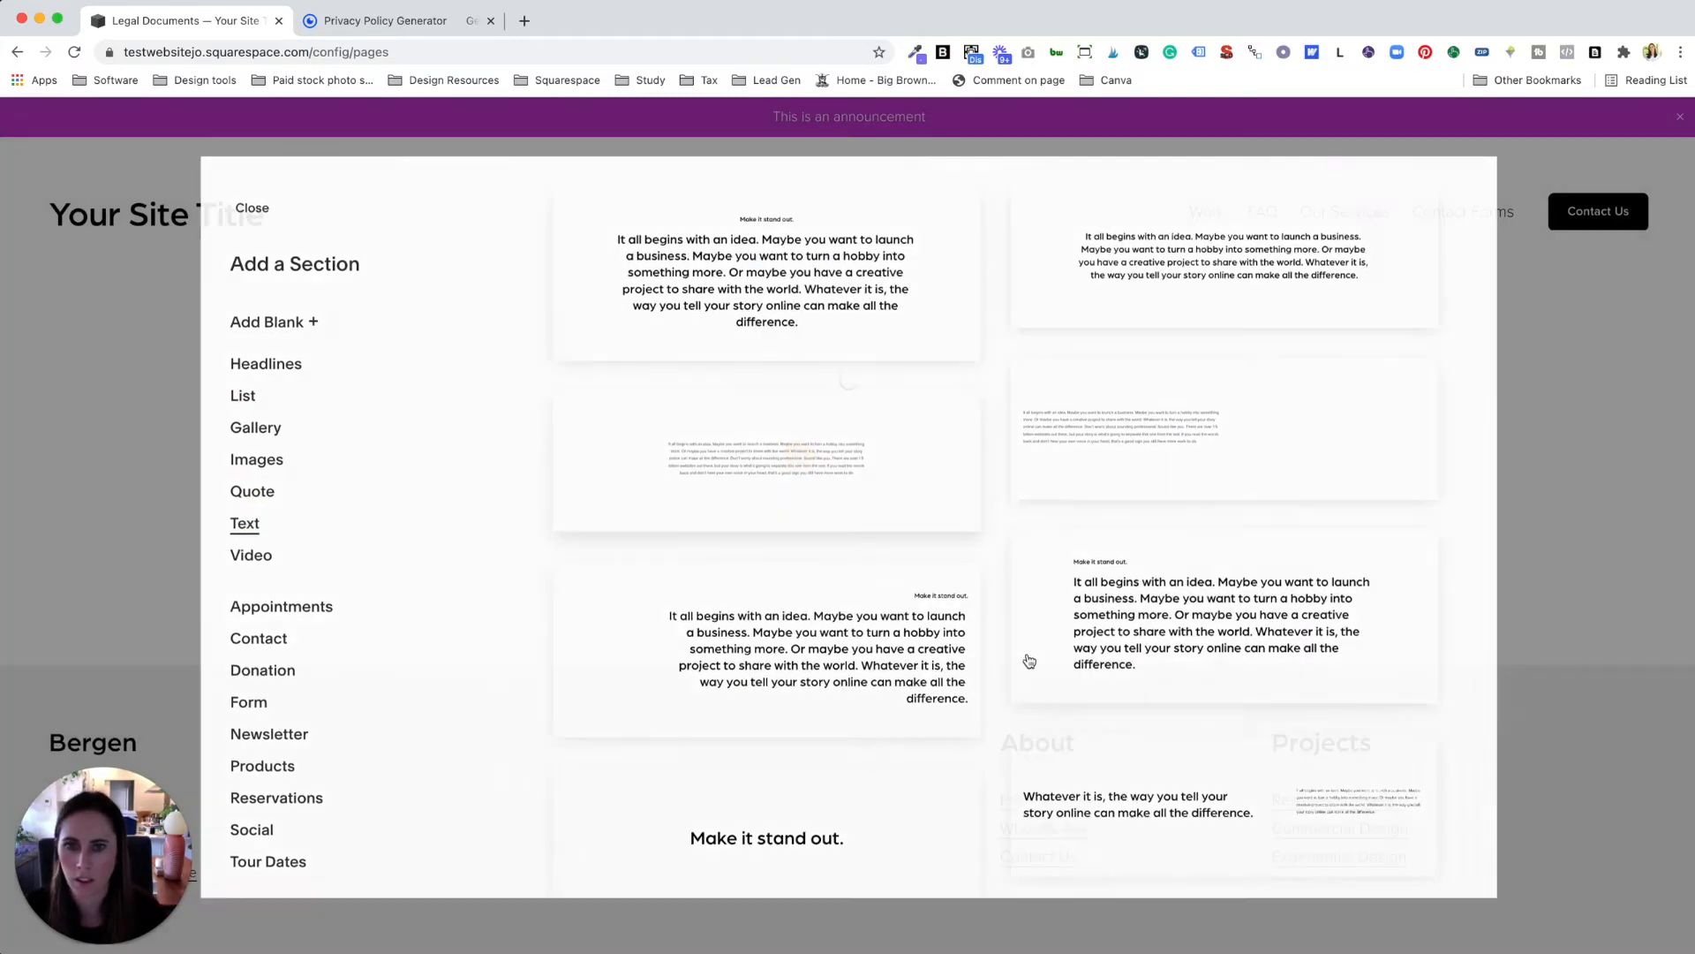
# Step: Insert a 'Legal Documents' line above the placeholder paragraph and select it
pyautogui.click(825, 478)
pyautogui.click(458, 477)
pyautogui.press('Return')
pyautogui.write('Legal Documents')
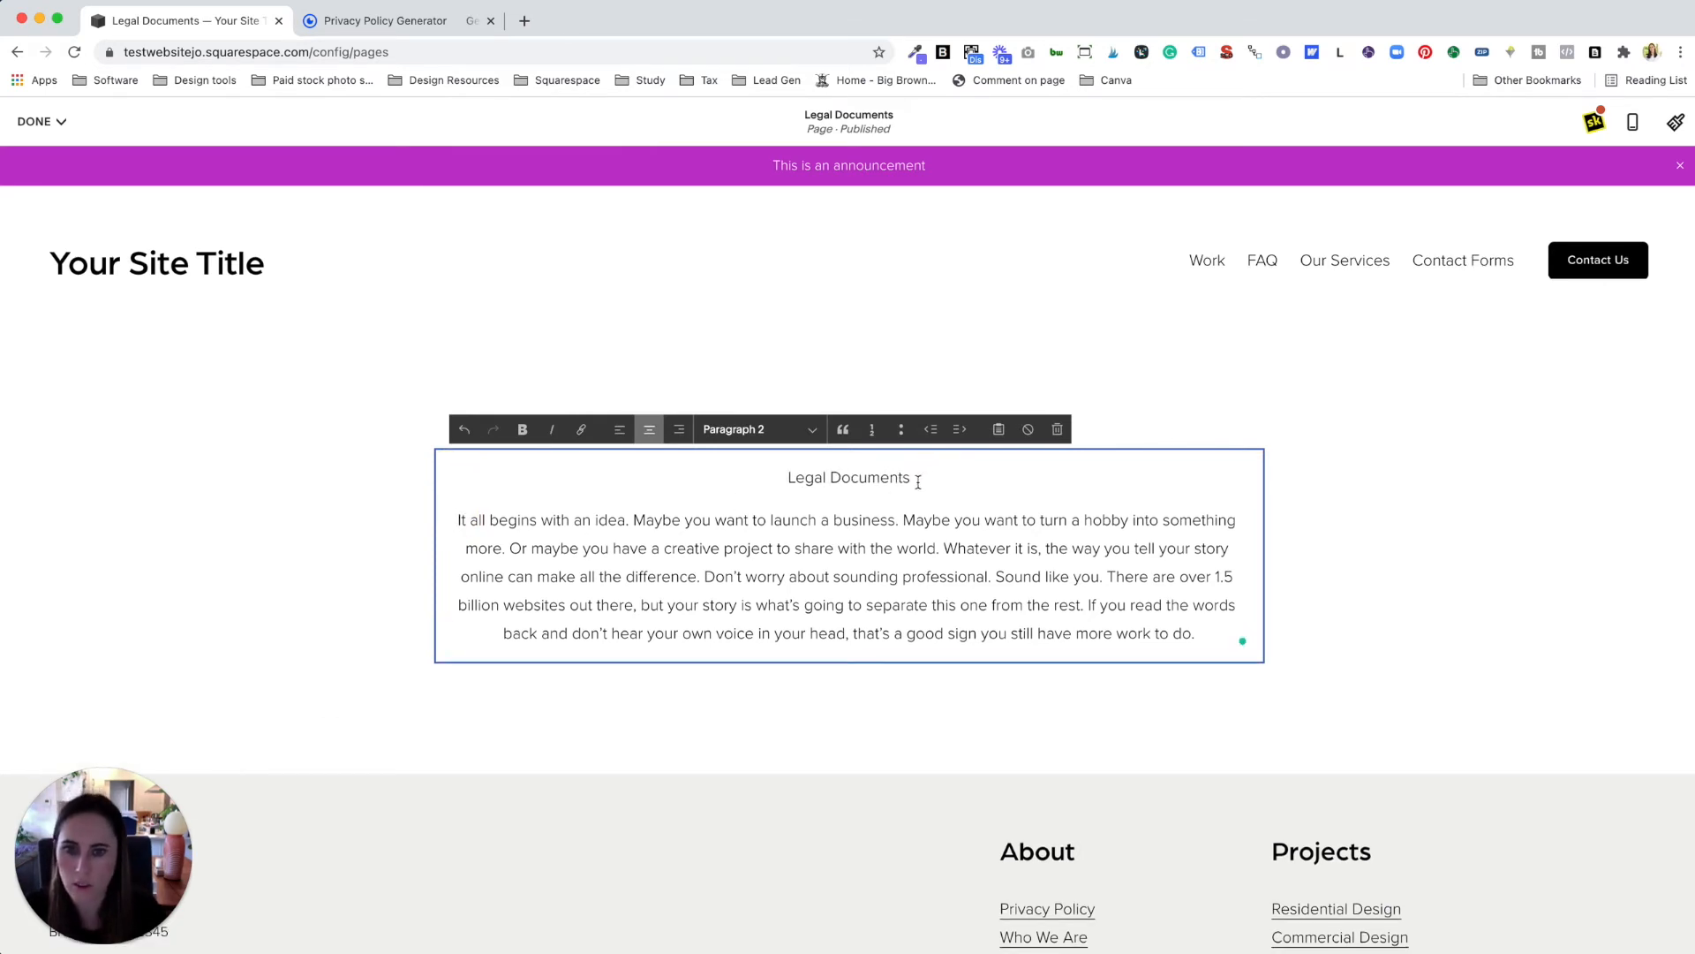
pyautogui.moveTo(910, 479); pyautogui.dragTo(777, 478)
# Step: Make 'Legal Documents' a Heading 1 and delete the placeholder paragraph
pyautogui.click(756, 430)
pyautogui.click(781, 317)
pyautogui.click(1026, 611)
pyautogui.moveTo(1196, 715); pyautogui.dragTo(432, 598)
pyautogui.press('BackSpace')
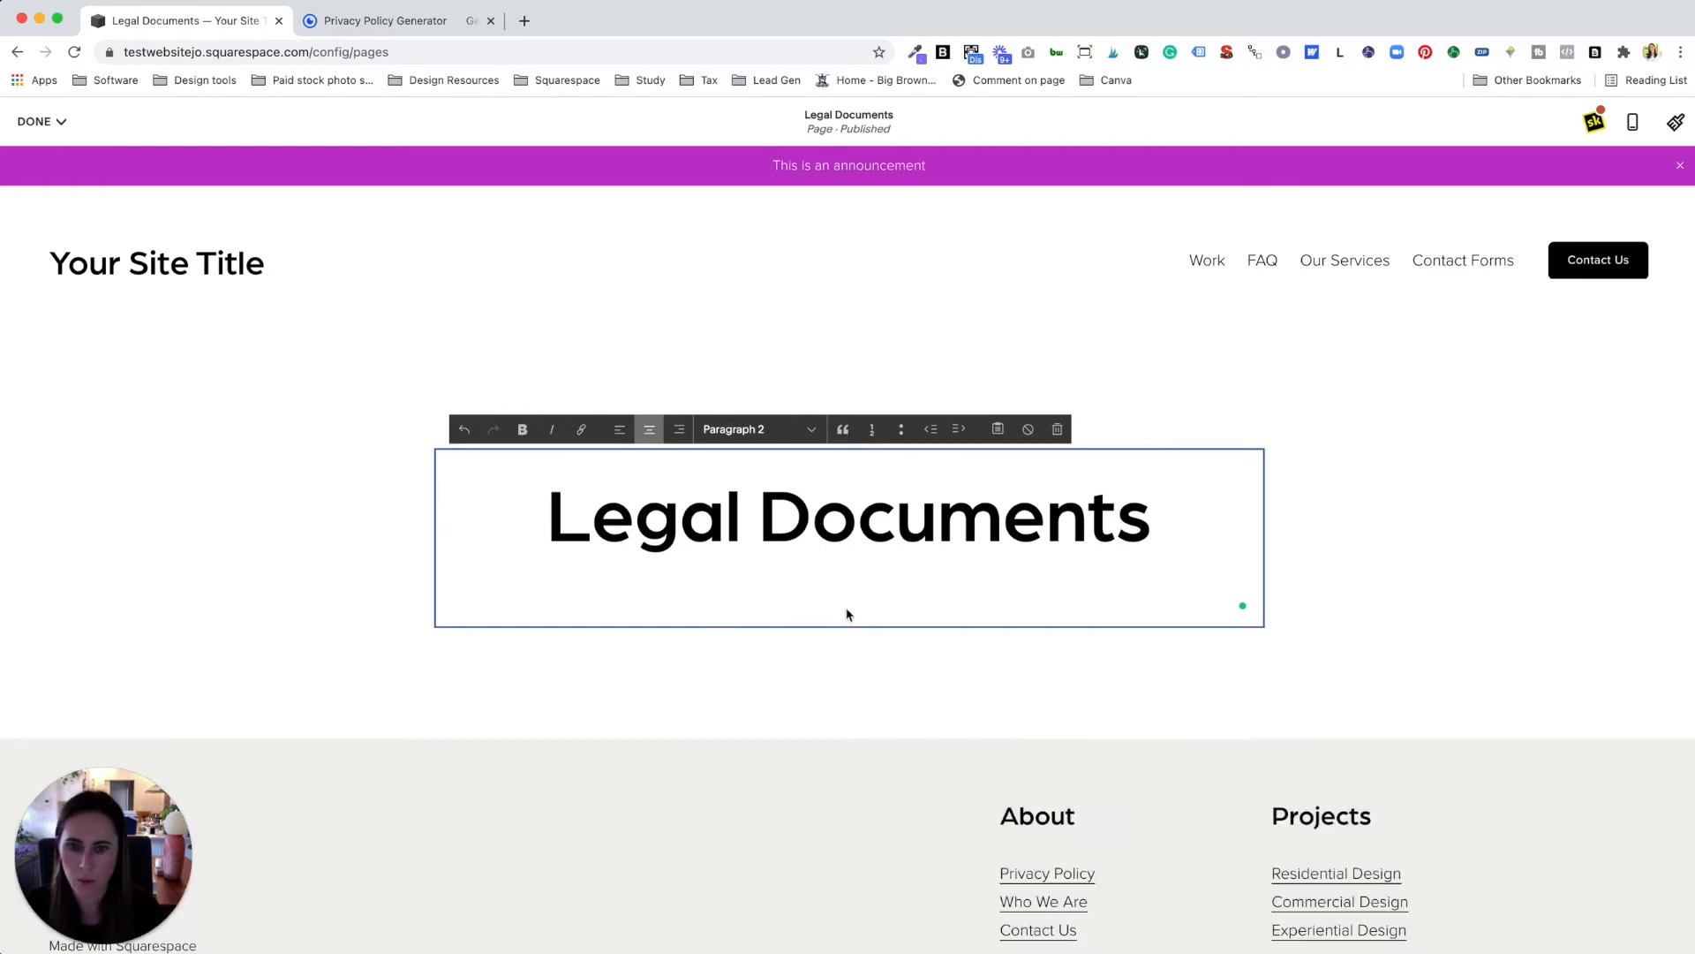
# Step: Type Privacy Policy, Terms and Conditions, Disclosure Statement, Shipping Policies and Return Policies on separate lines
pyautogui.write('Pri')
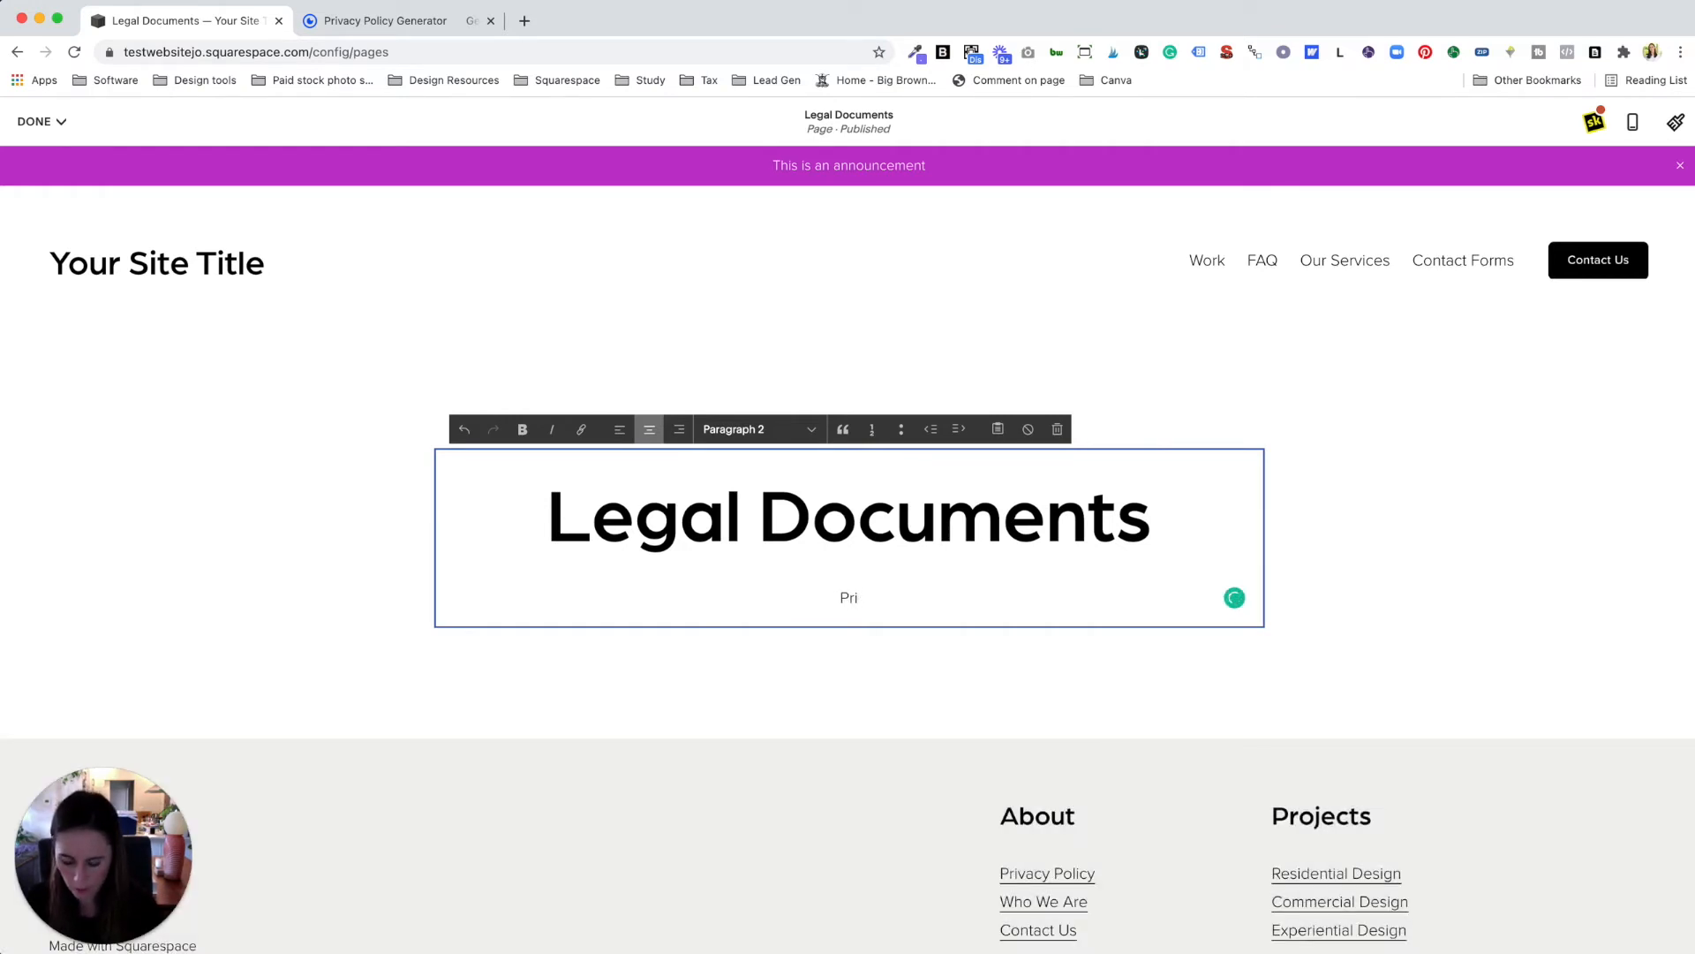
pyautogui.write('cacy Policy')
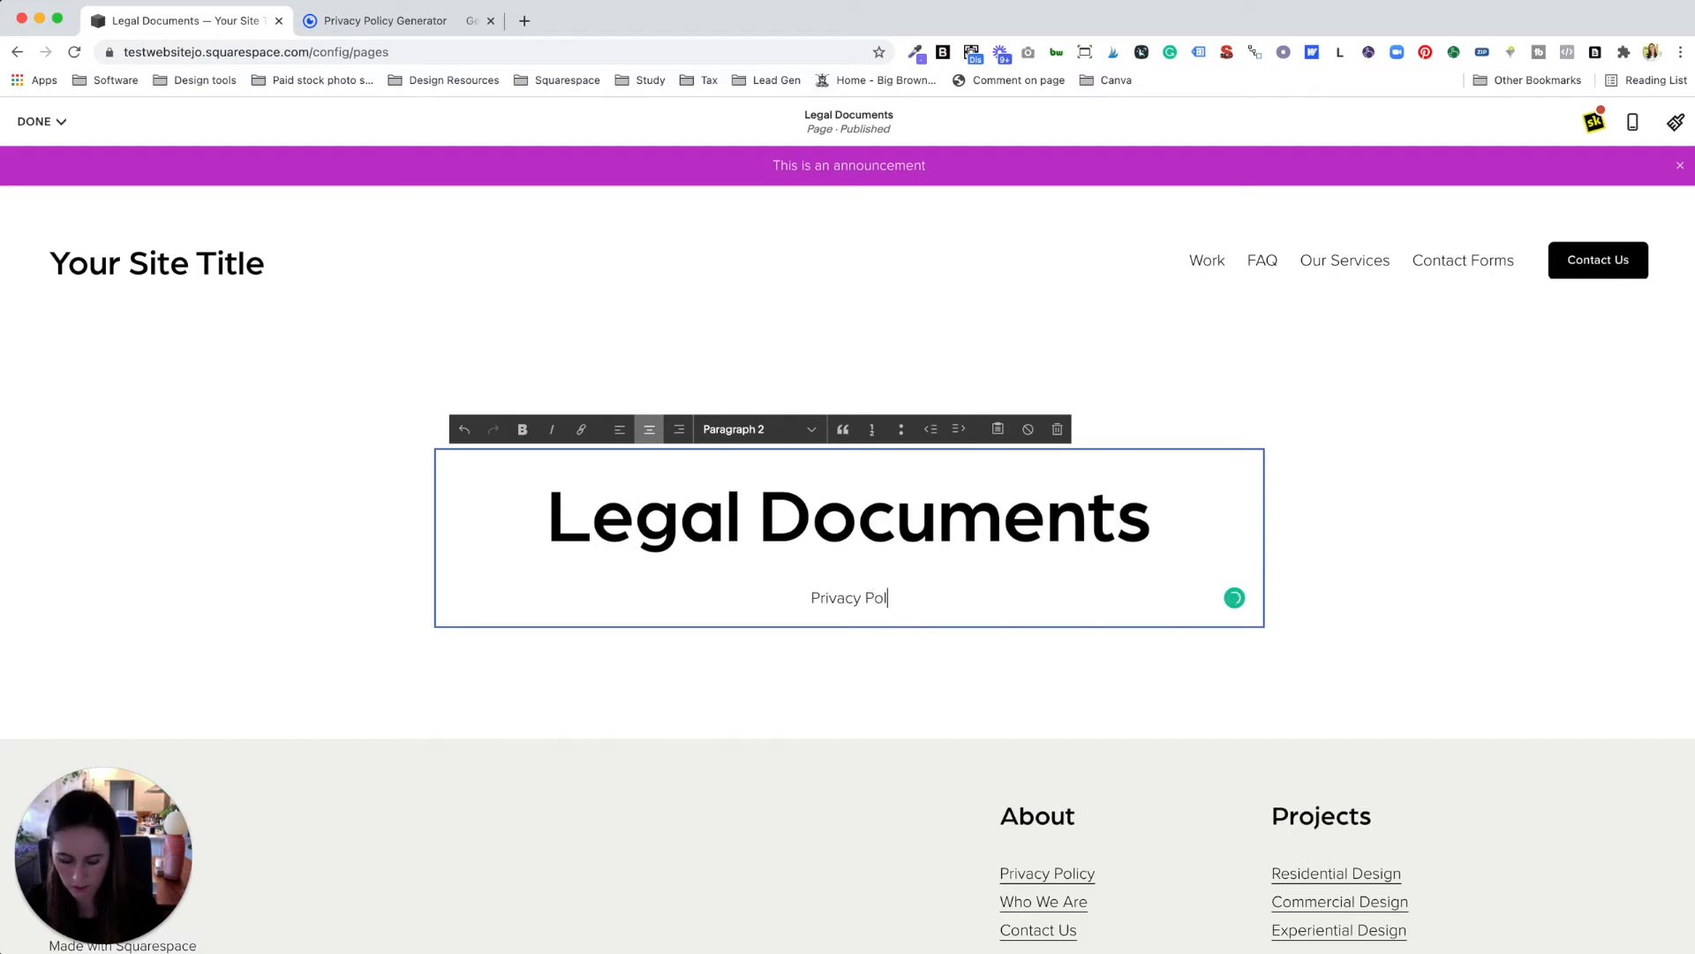
pyautogui.press('Return')
pyautogui.write('Terms and Conditions')
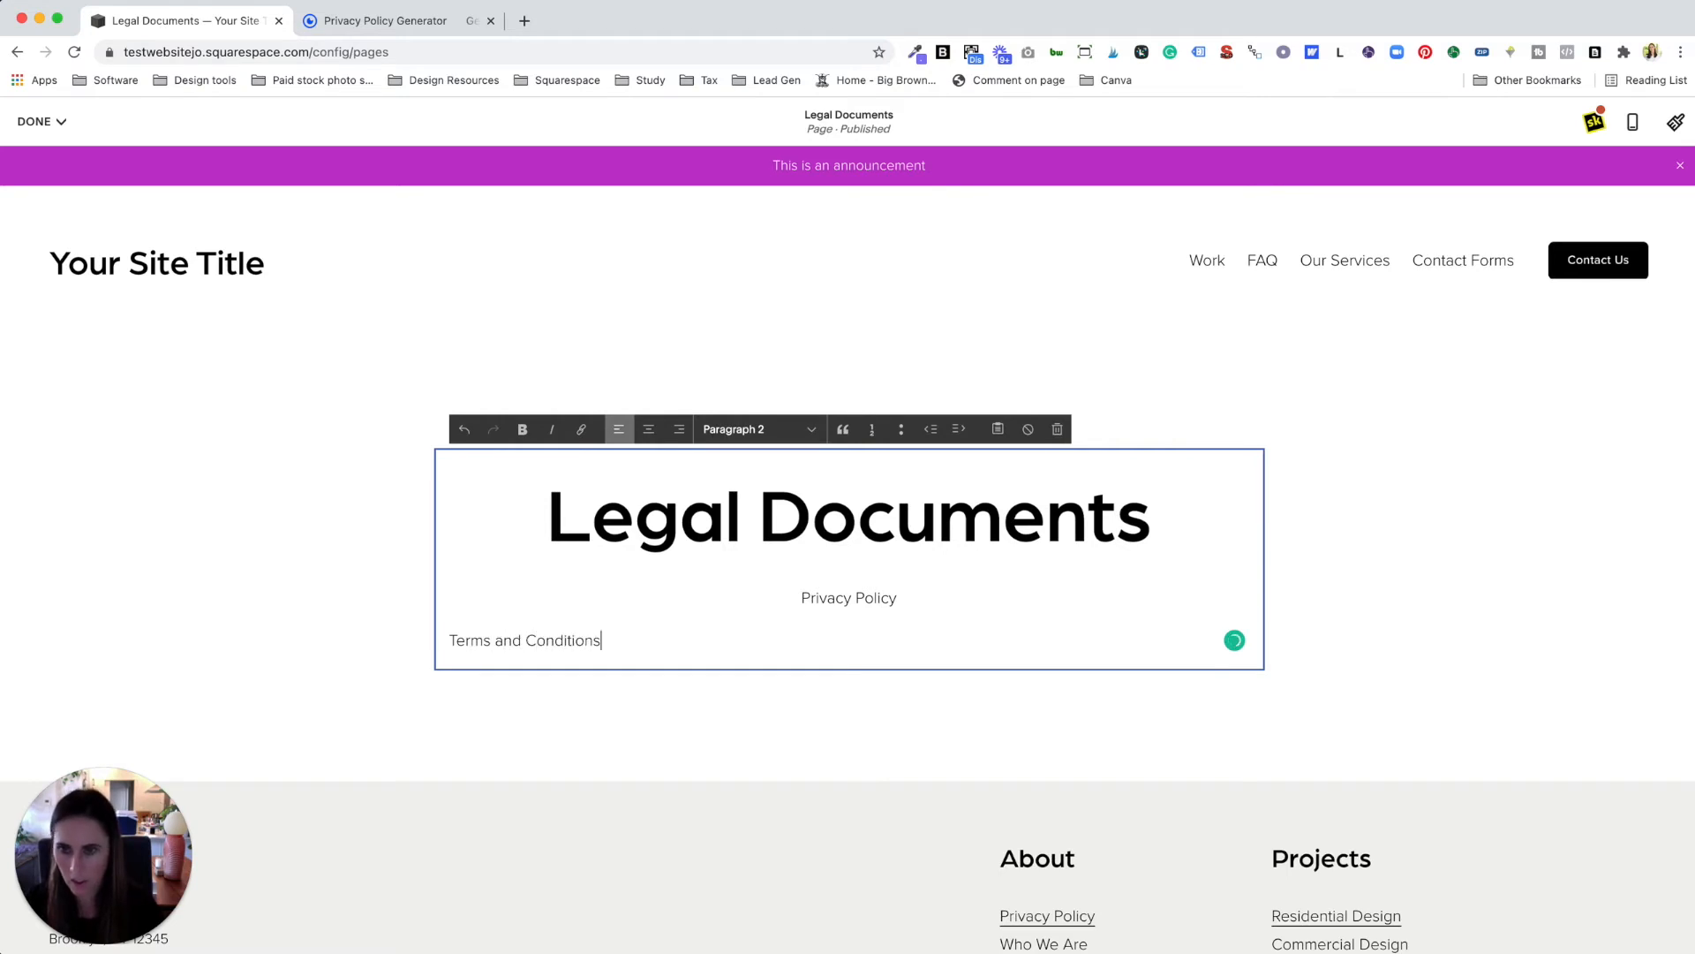
pyautogui.press('Return')
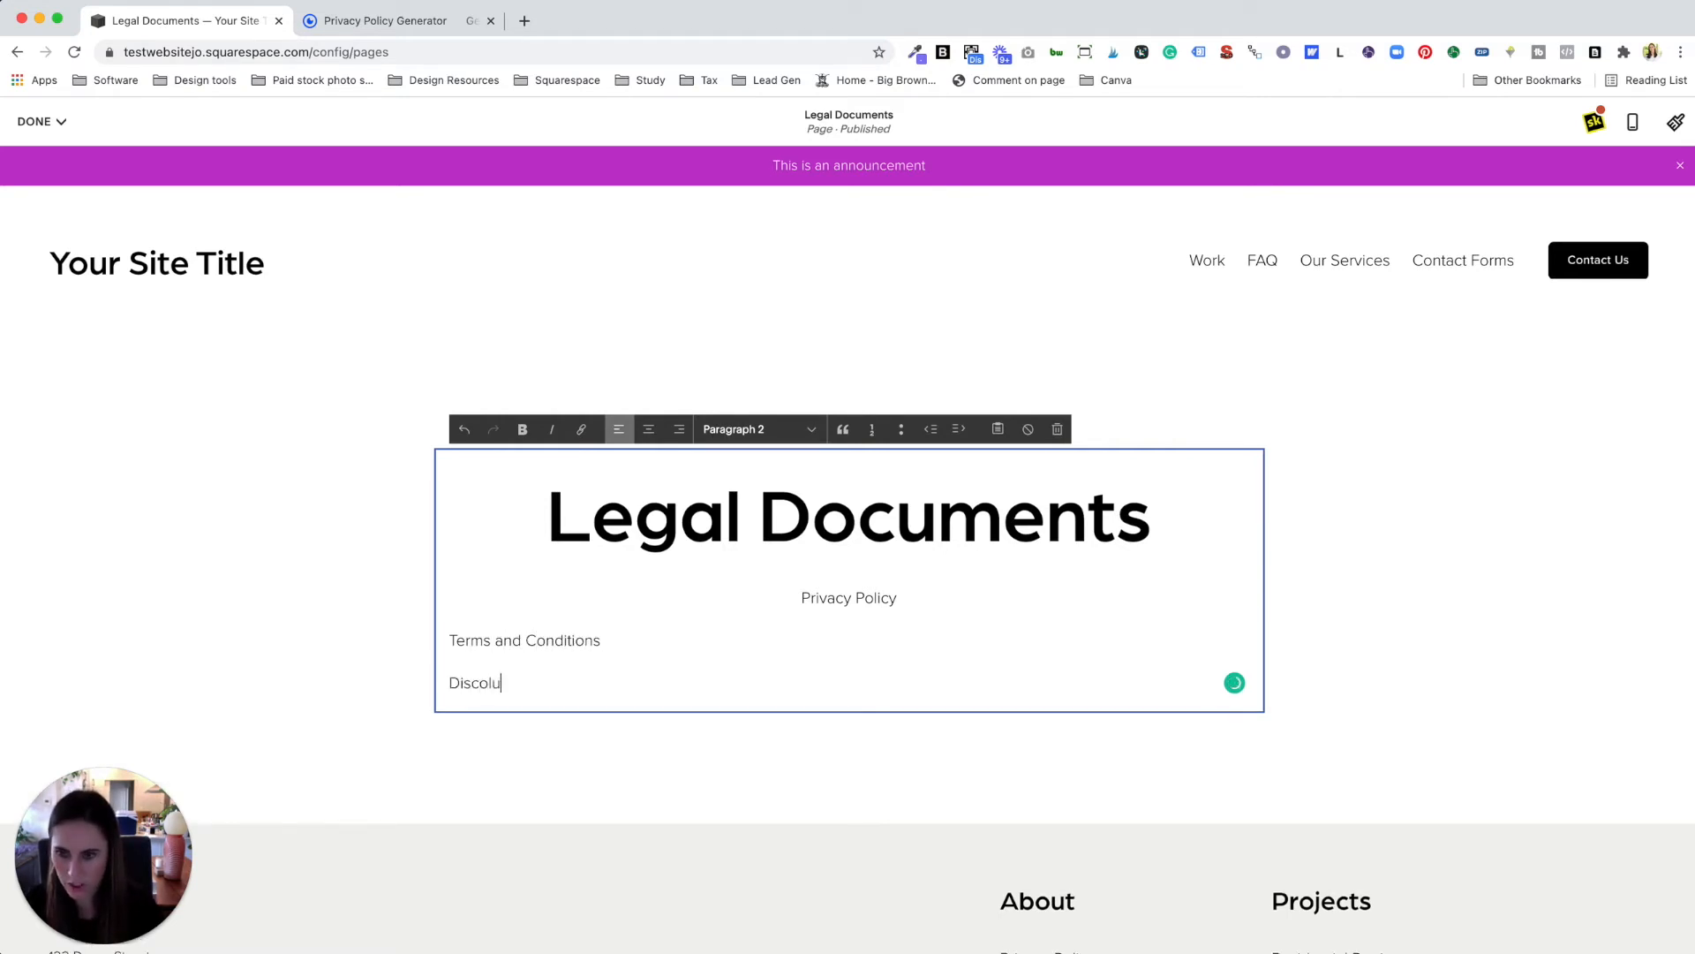
pyautogui.write('Disclosure D')
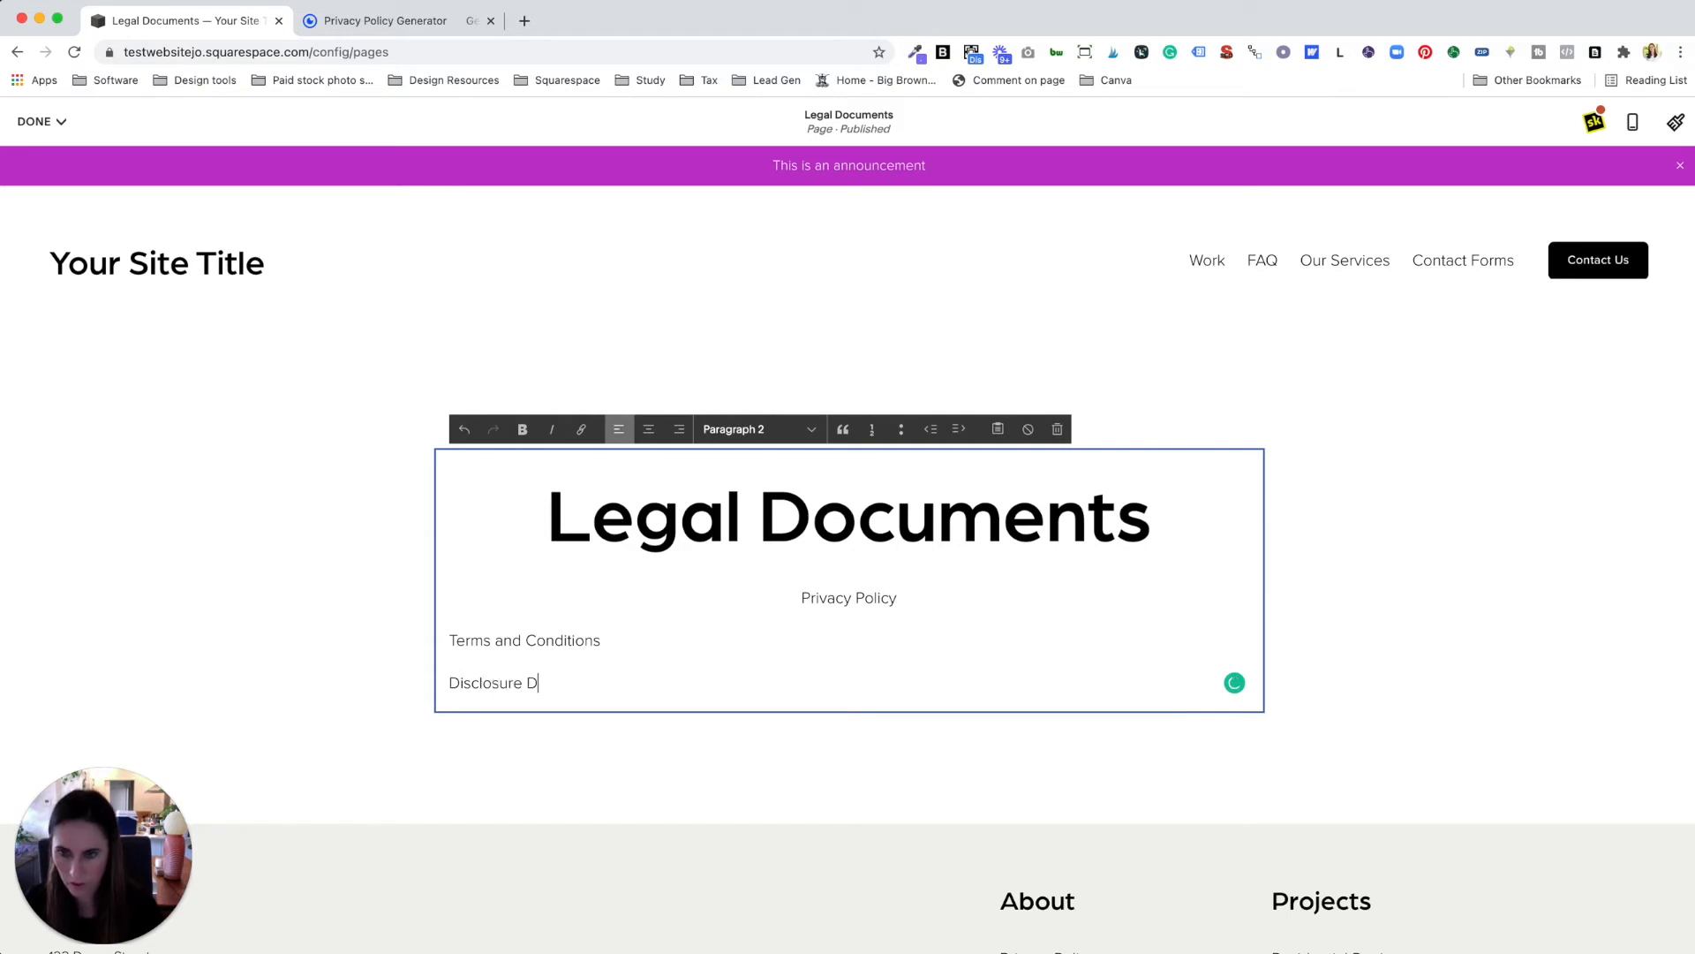
pyautogui.press('BackSpace')
pyautogui.write('Statement')
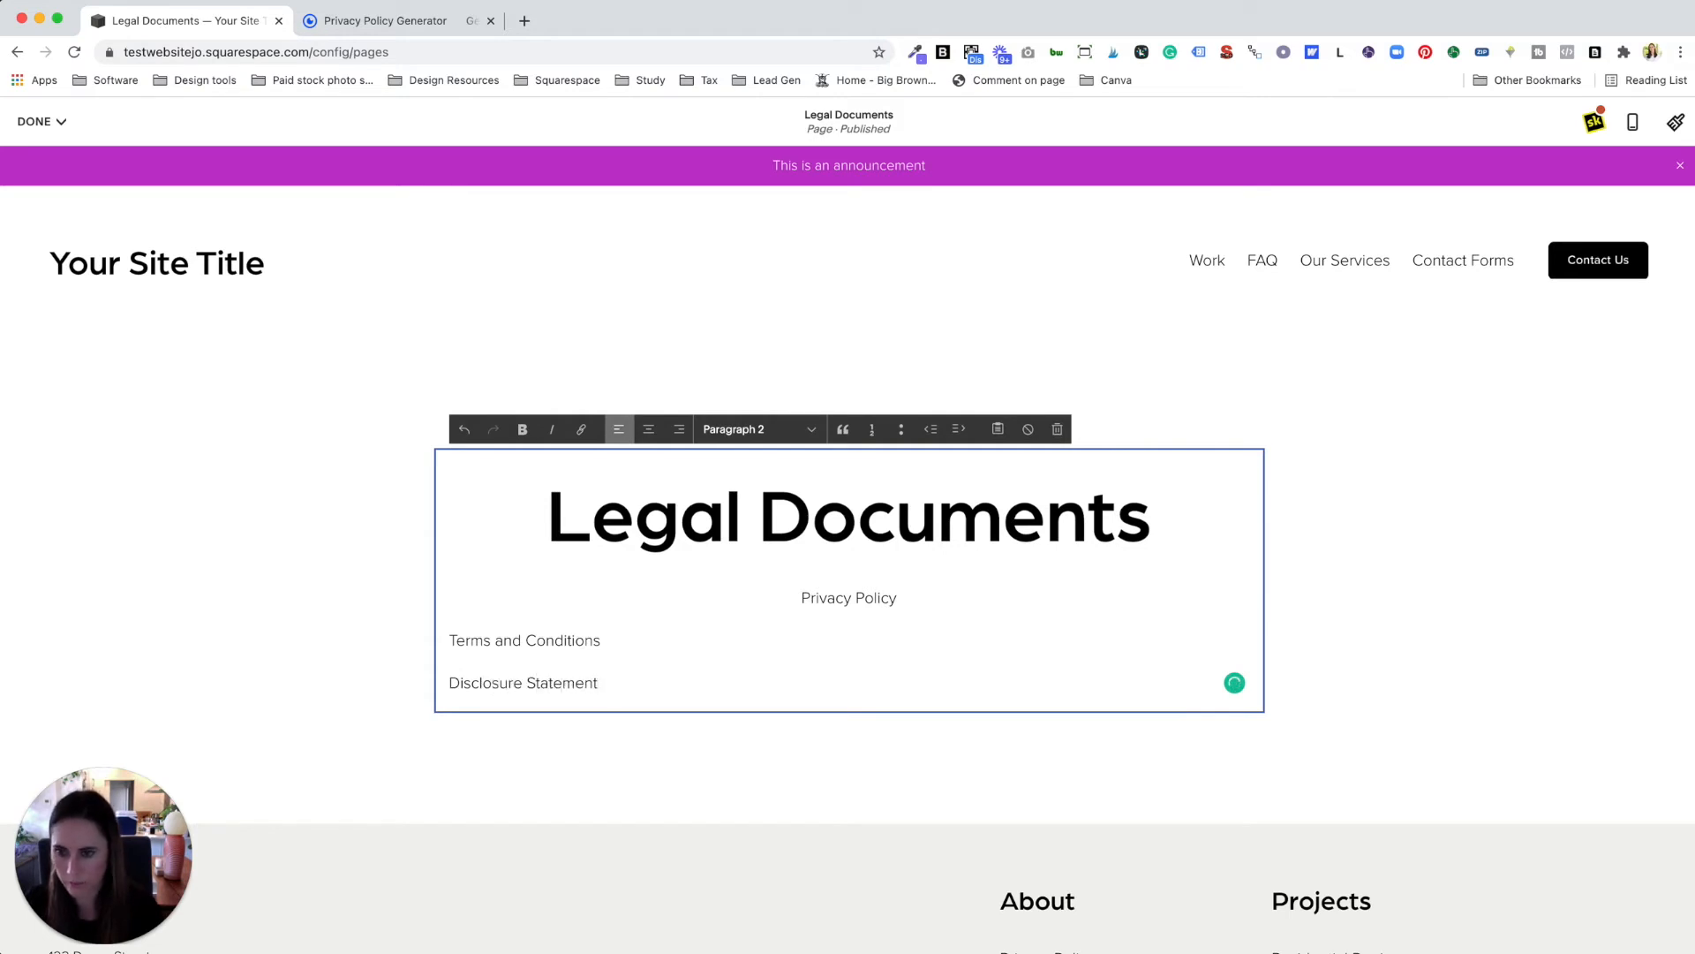
pyautogui.press('Return')
pyautogui.write('Shipping ')
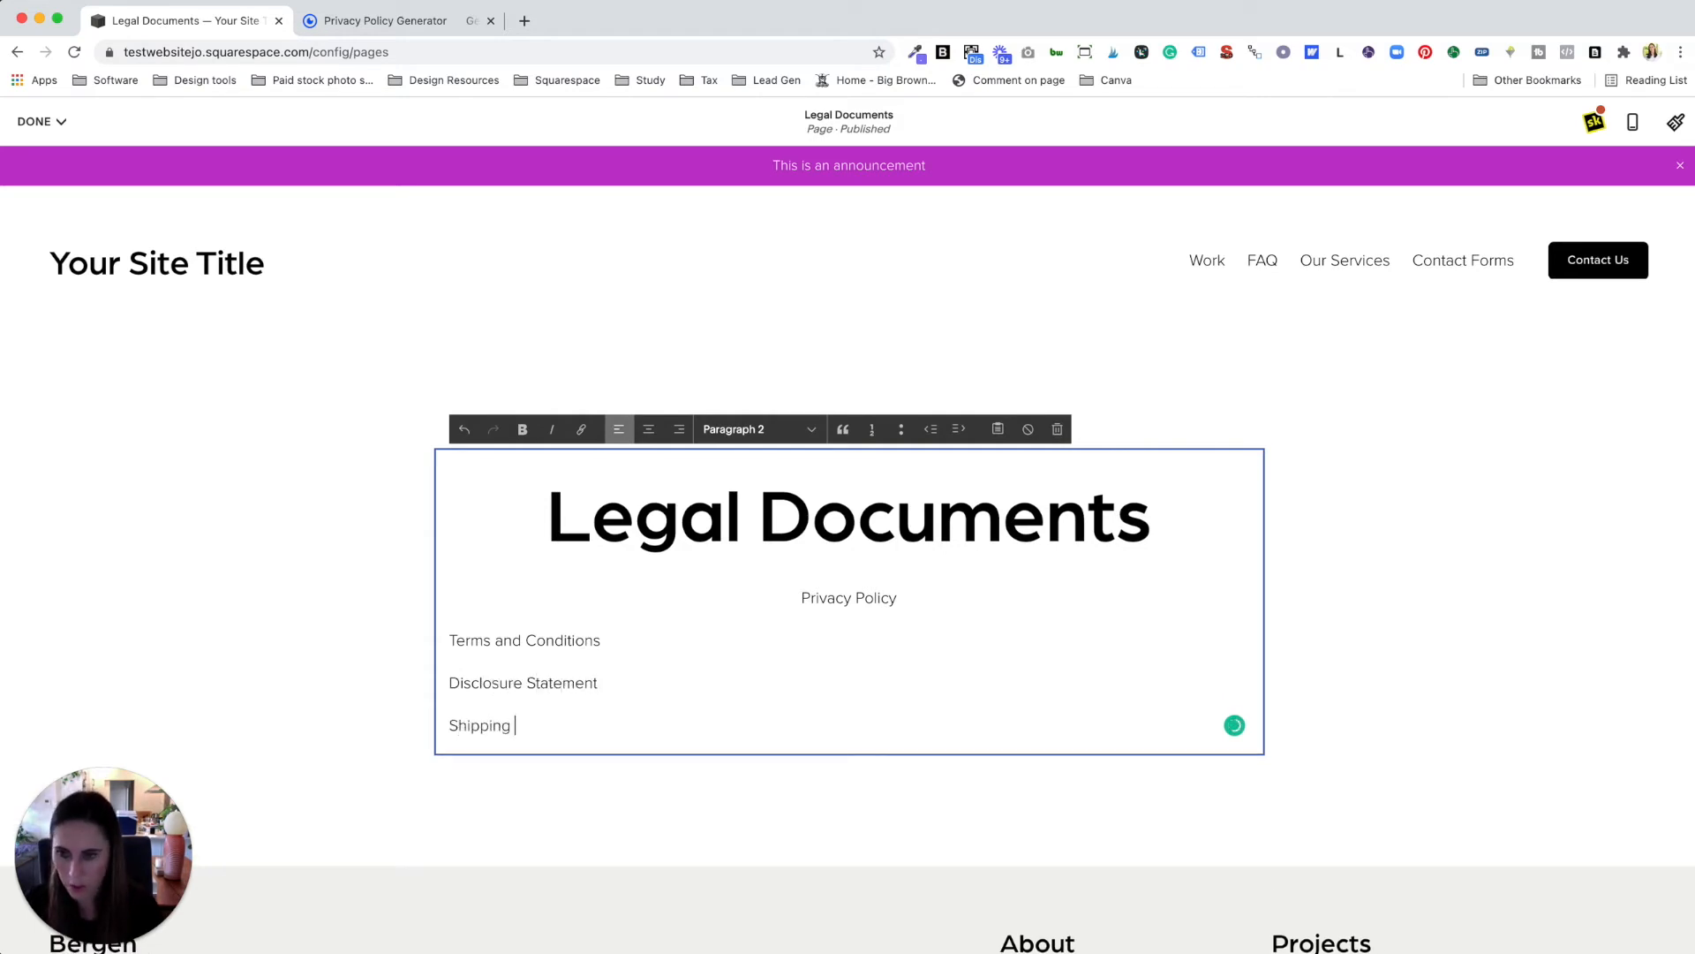
pyautogui.write('Policies')
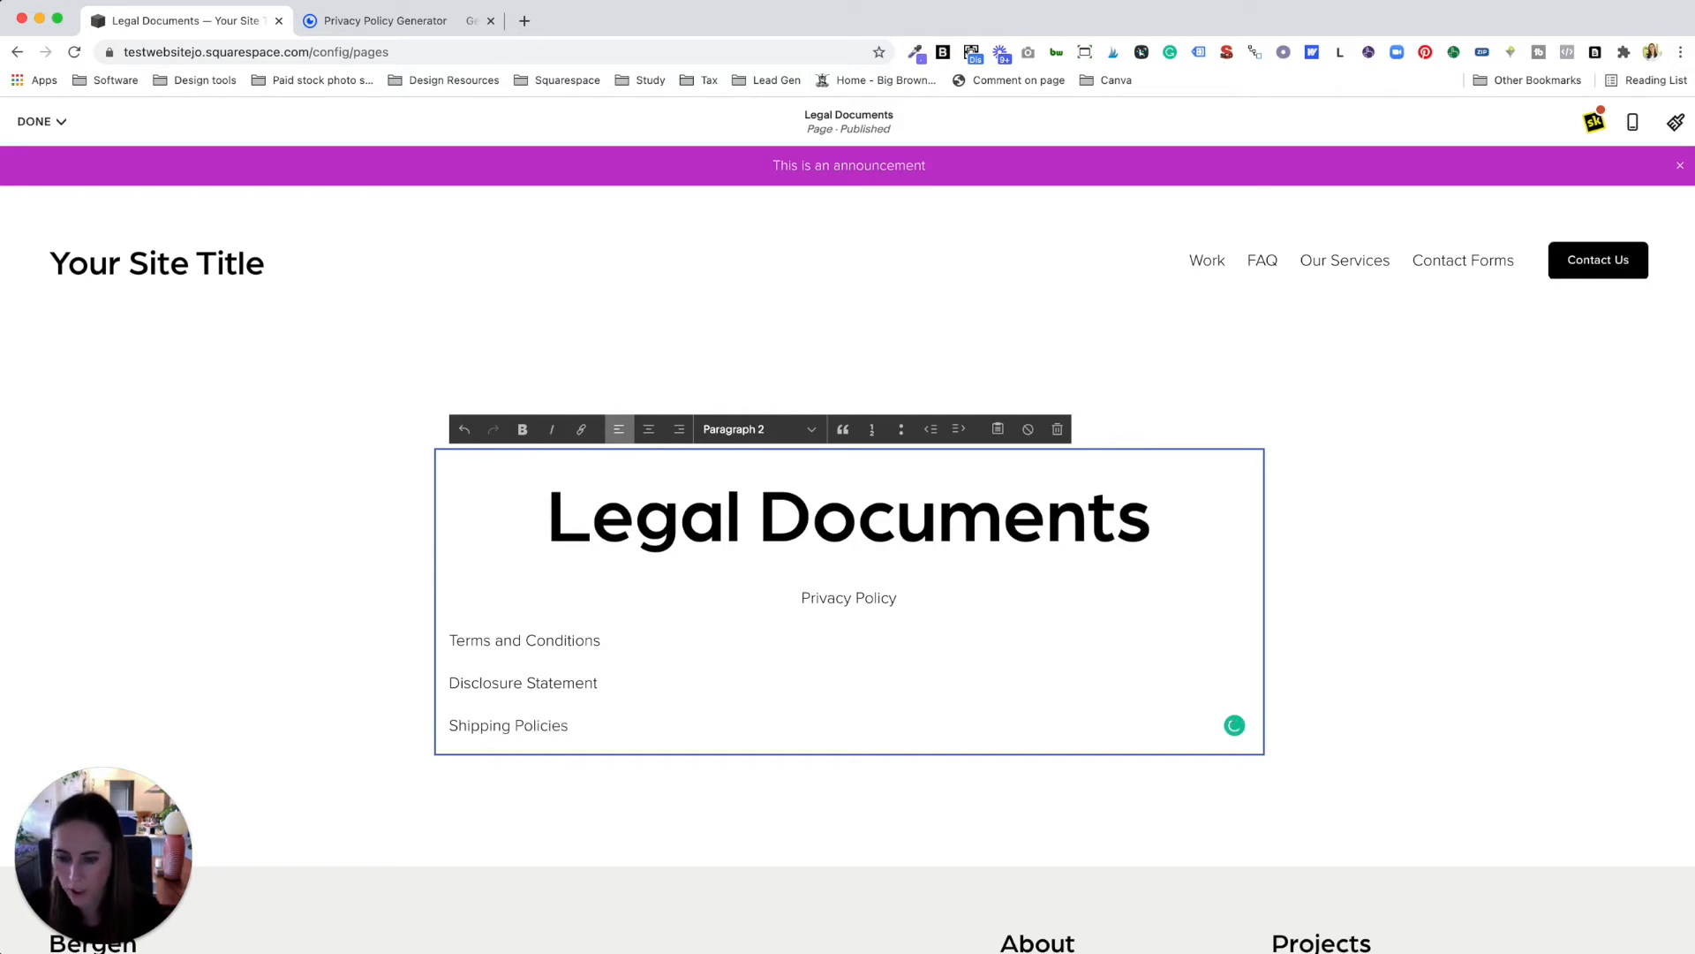
pyautogui.press('Return')
pyautogui.write('REt')
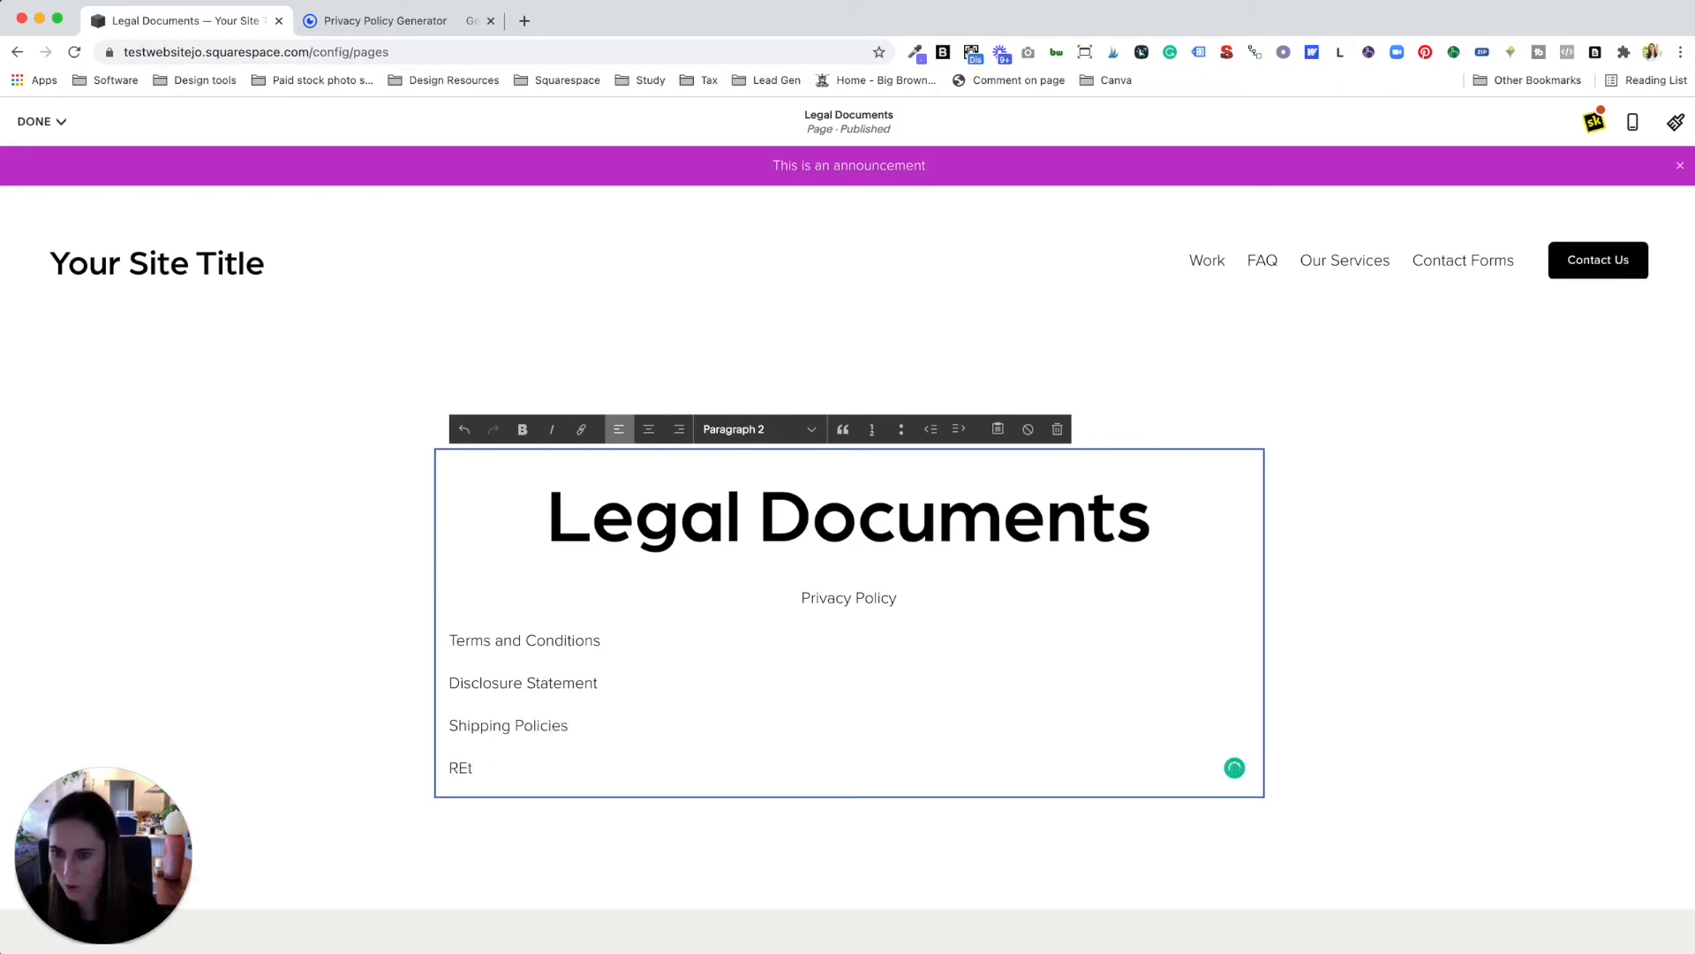
pyautogui.write('urn Policie')
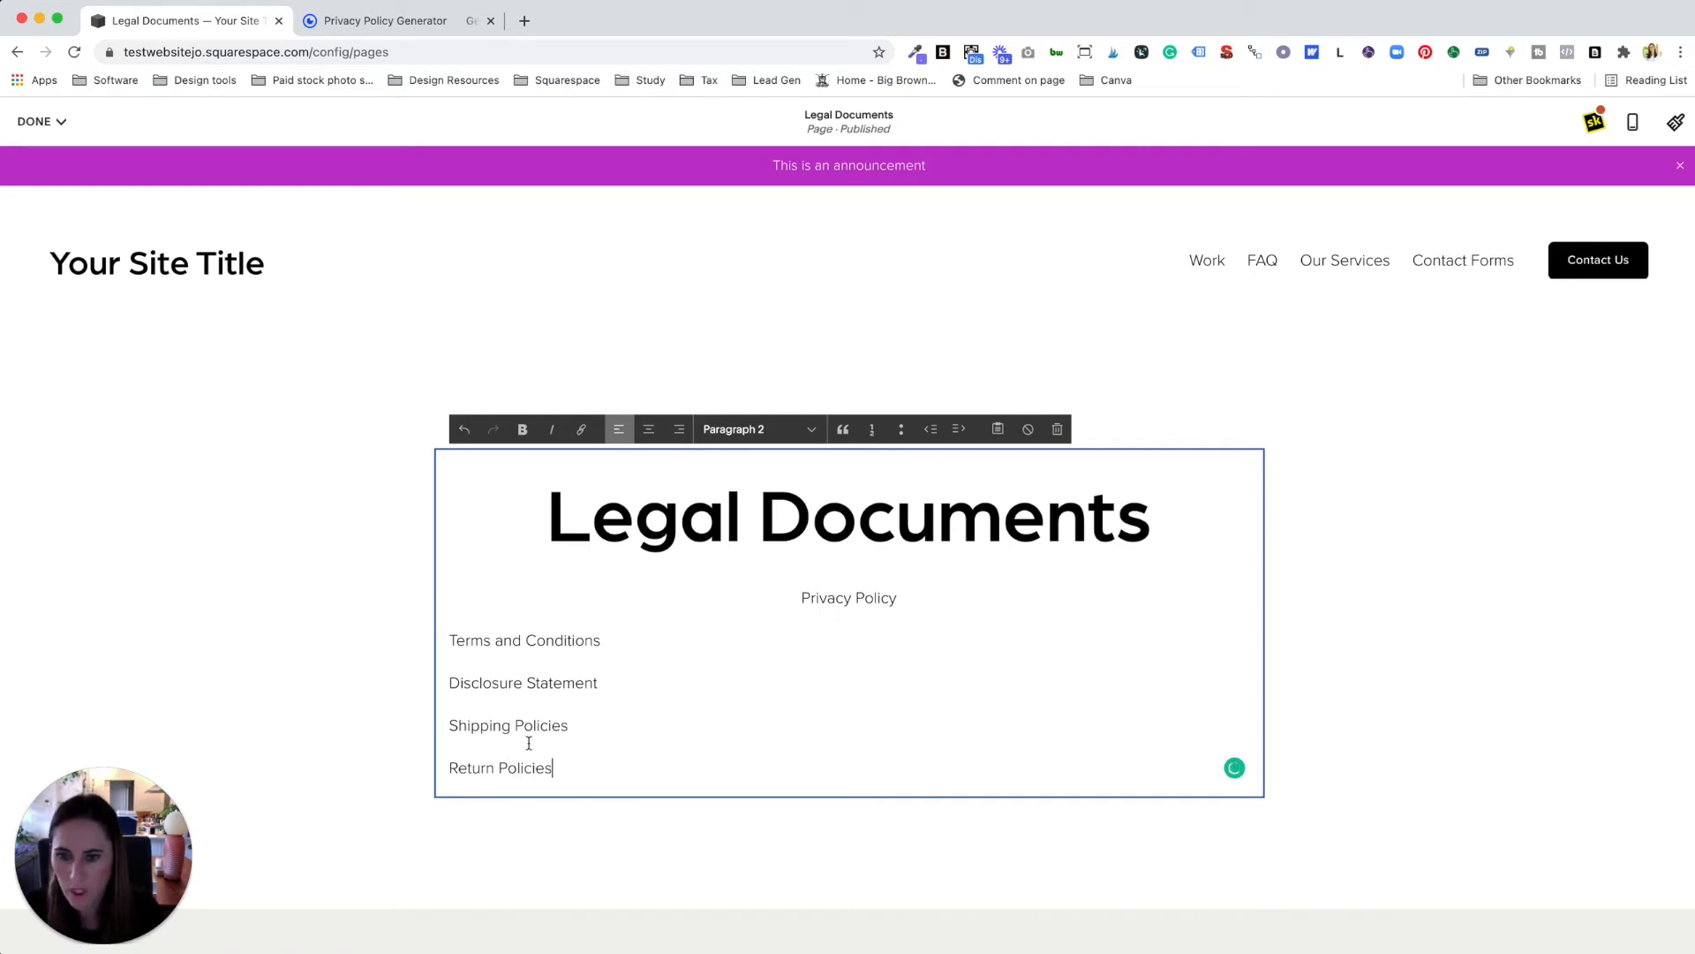
pyautogui.write('s')
# Step: Left-align all five lines of the legal documents list
pyautogui.moveTo(549, 757); pyautogui.dragTo(462, 599)
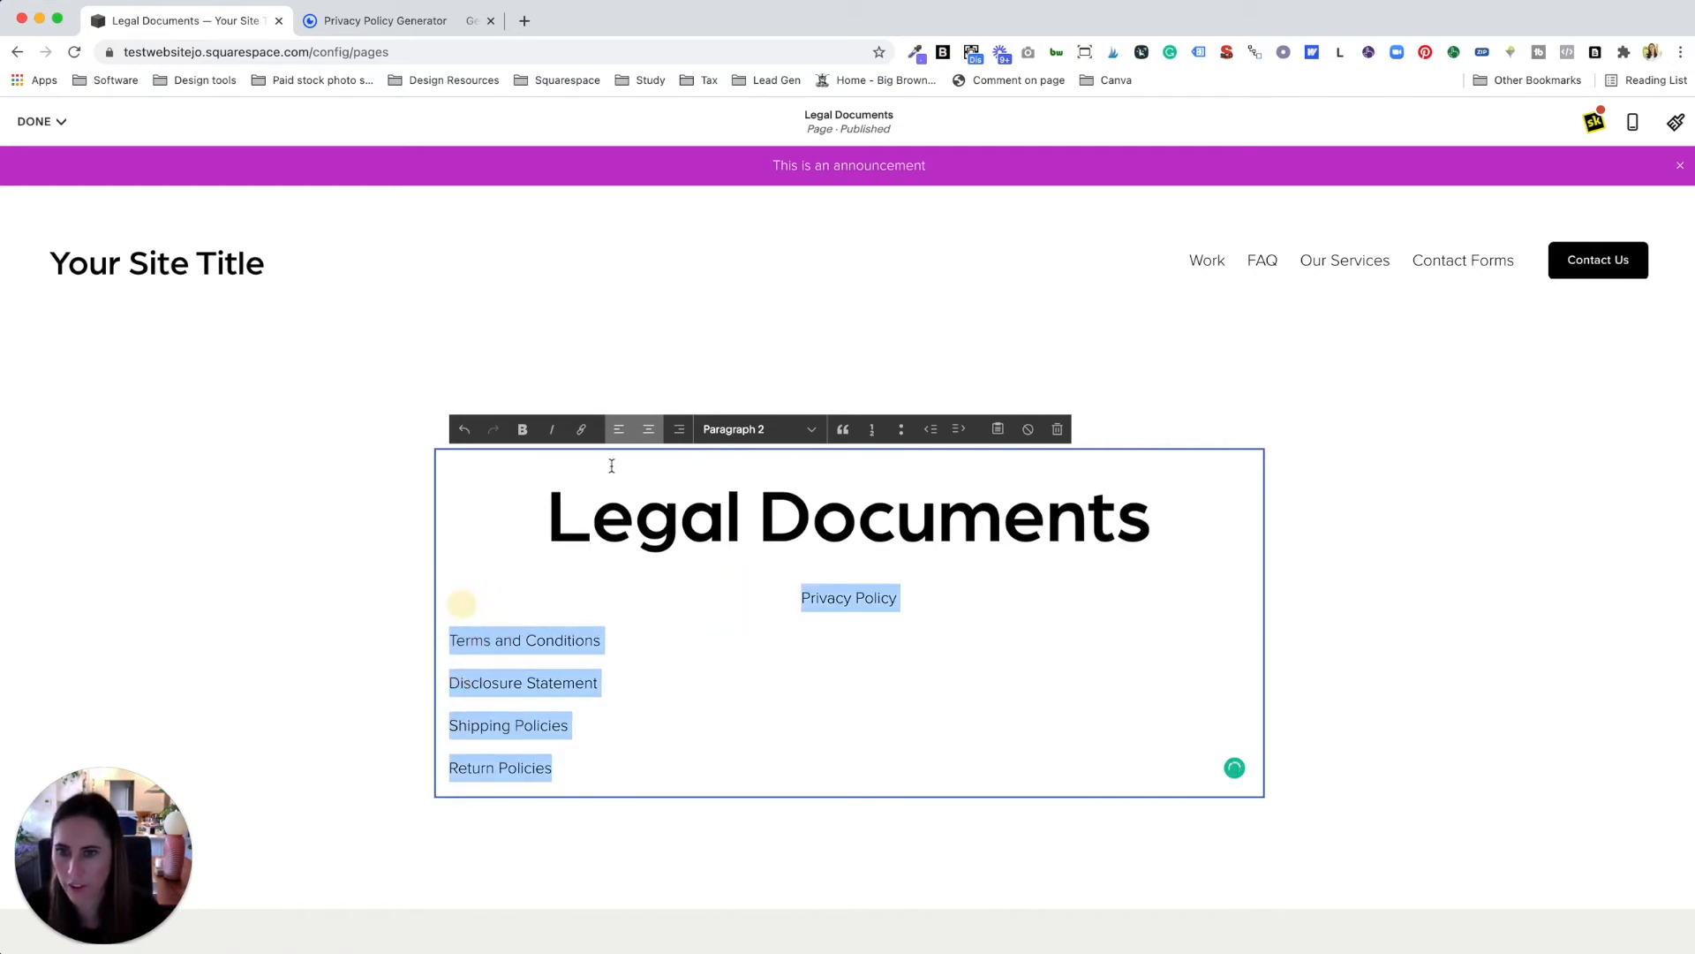
pyautogui.click(613, 431)
pyautogui.click(615, 662)
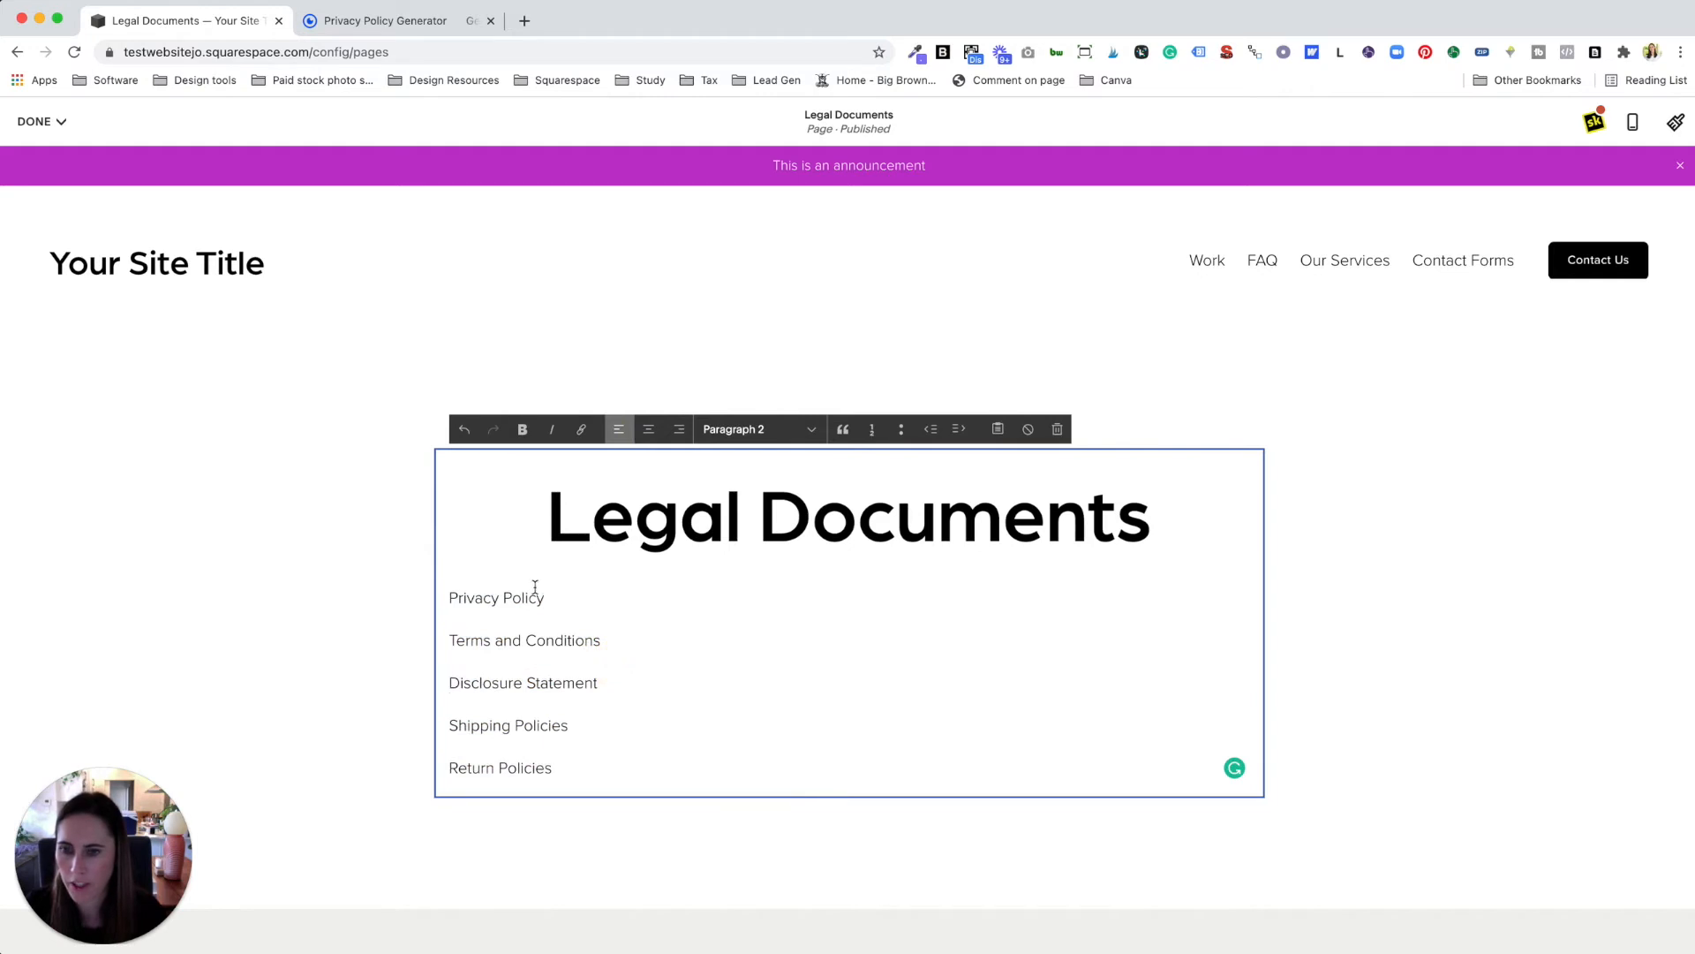
# Step: Link the 'Privacy Policy' line to the site's Privacy Policy page
pyautogui.moveTo(544, 599); pyautogui.dragTo(452, 595)
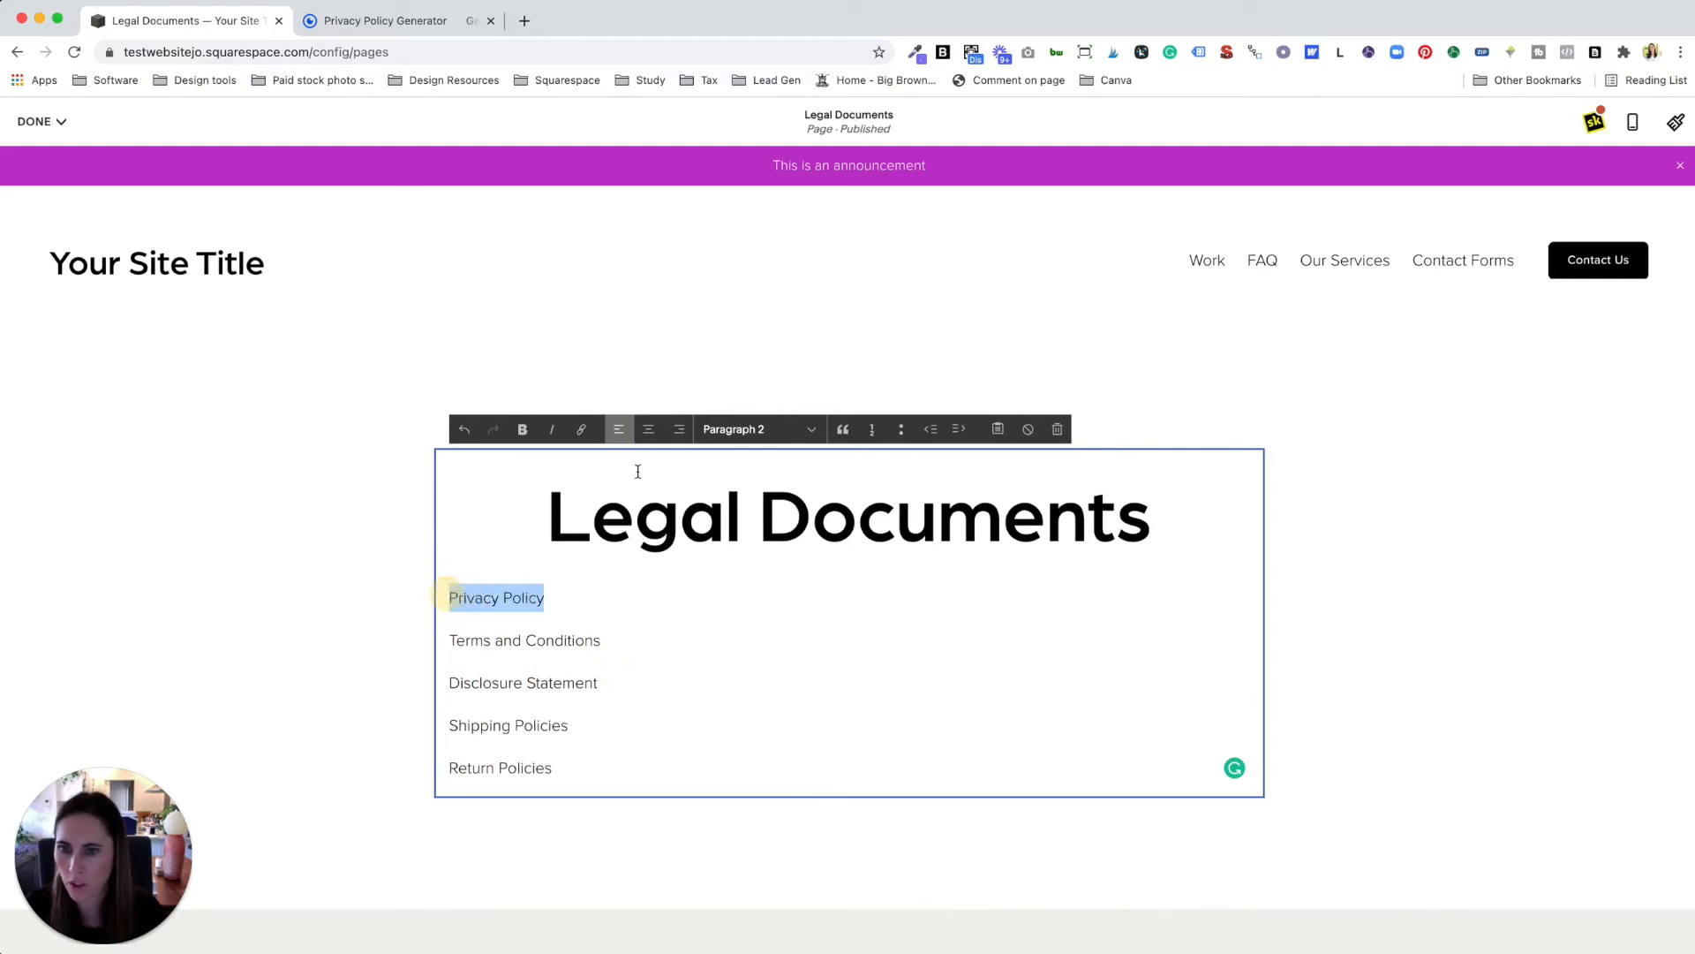
pyautogui.click(581, 429)
pyautogui.click(702, 663)
pyautogui.click(497, 393)
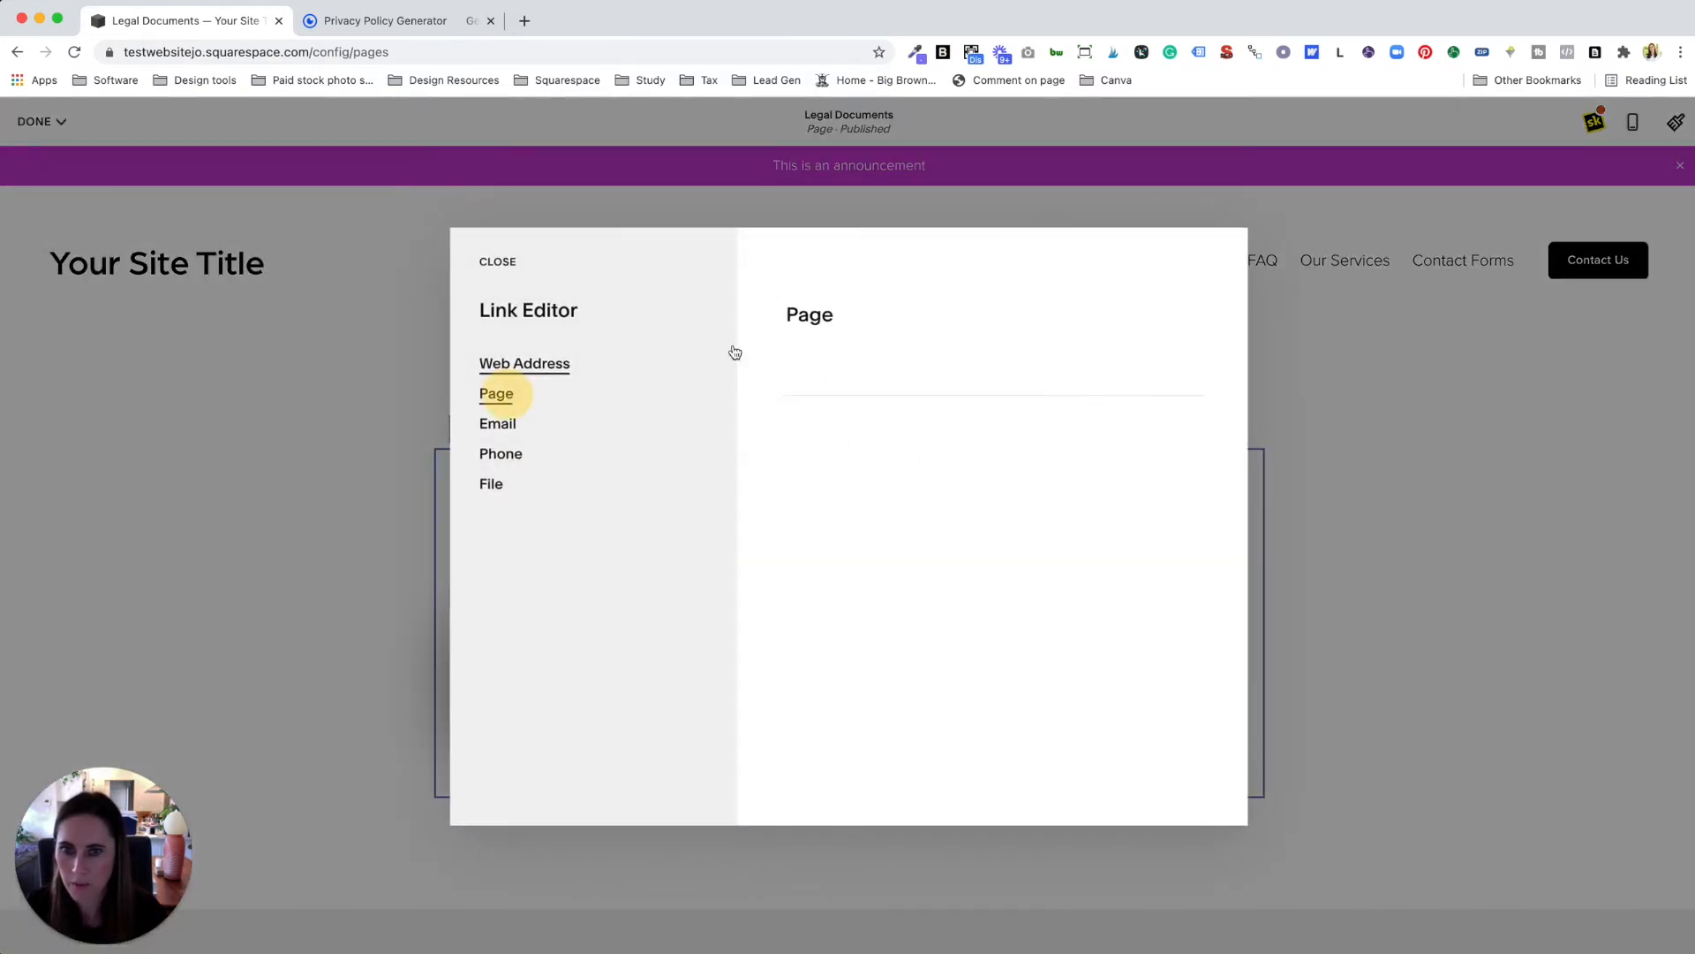
pyautogui.click(830, 415)
pyautogui.write('pri')
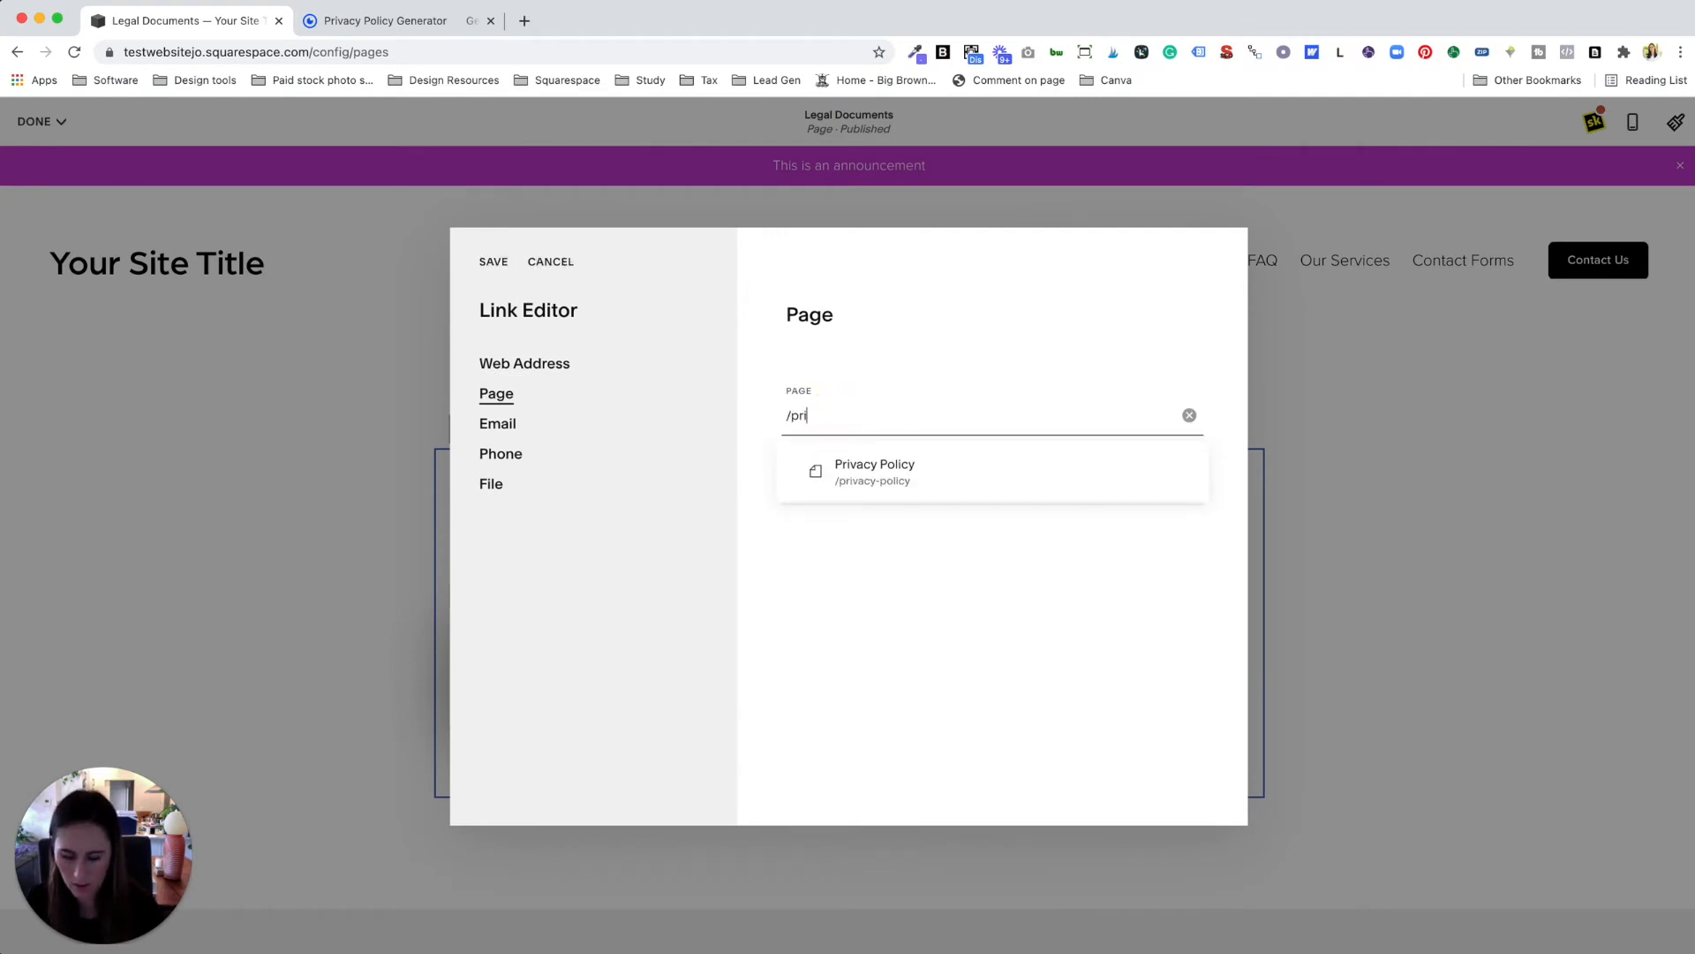
pyautogui.click(885, 460)
pyautogui.click(491, 262)
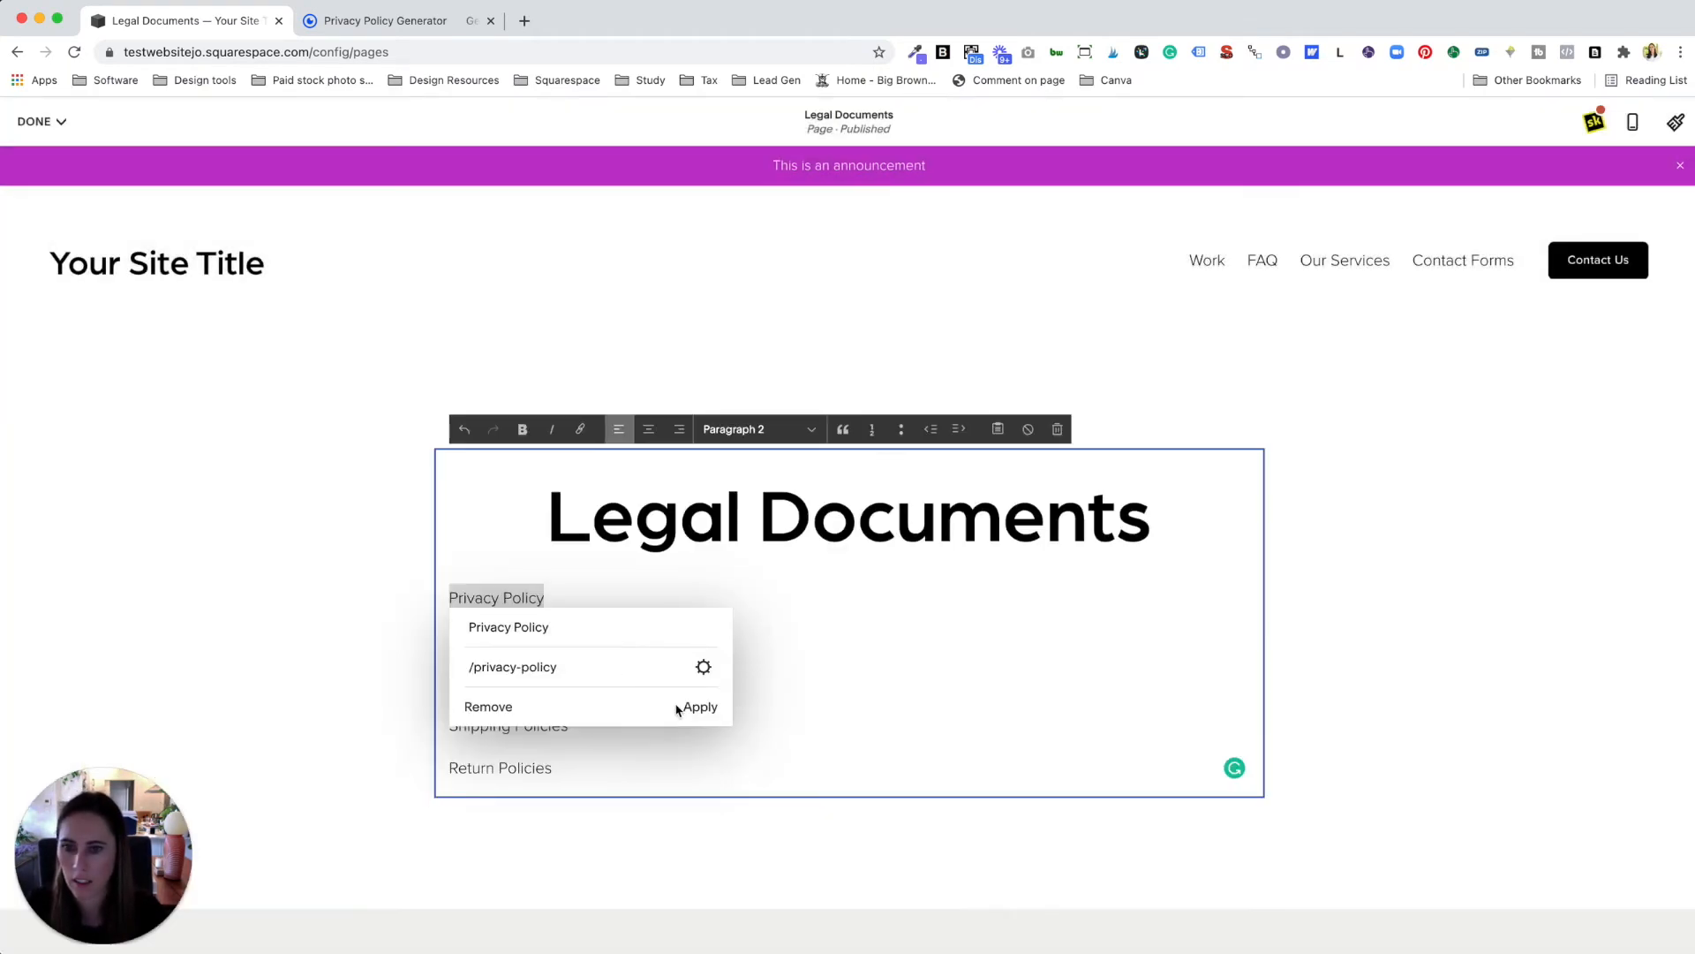
pyautogui.click(698, 708)
# Step: Check the remaining list lines and save the Legal Documents page
pyautogui.click(545, 645)
pyautogui.click(578, 682)
pyautogui.click(553, 724)
pyautogui.click(545, 768)
pyautogui.click(39, 121)
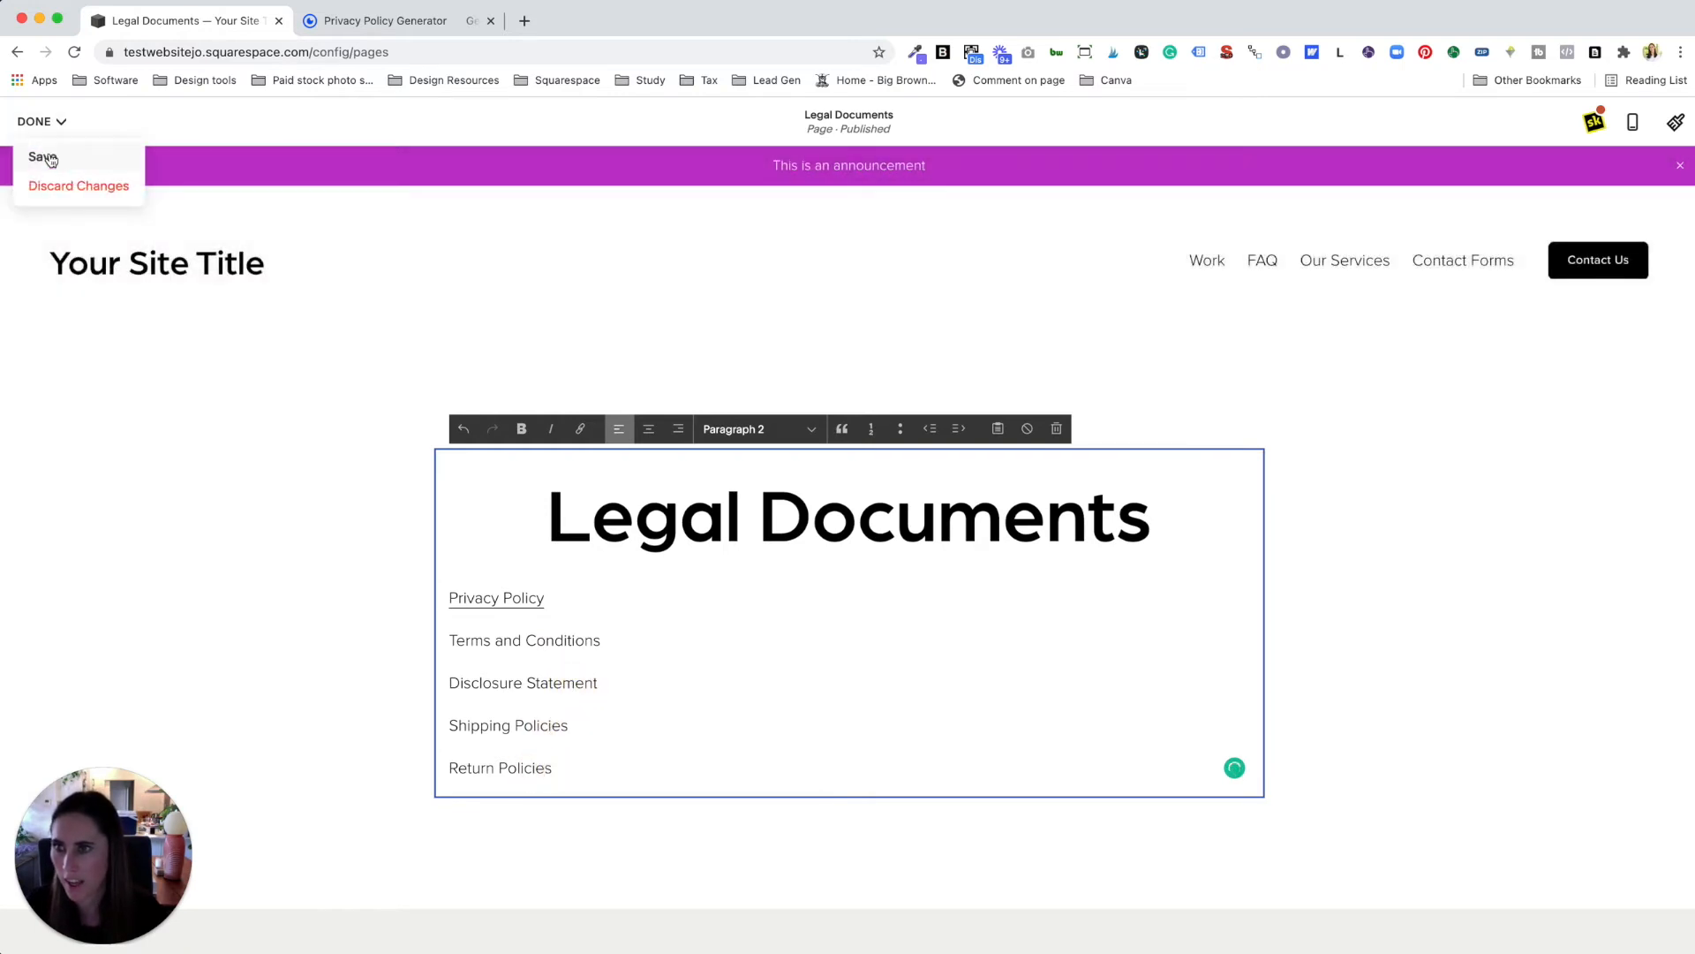
pyautogui.click(44, 154)
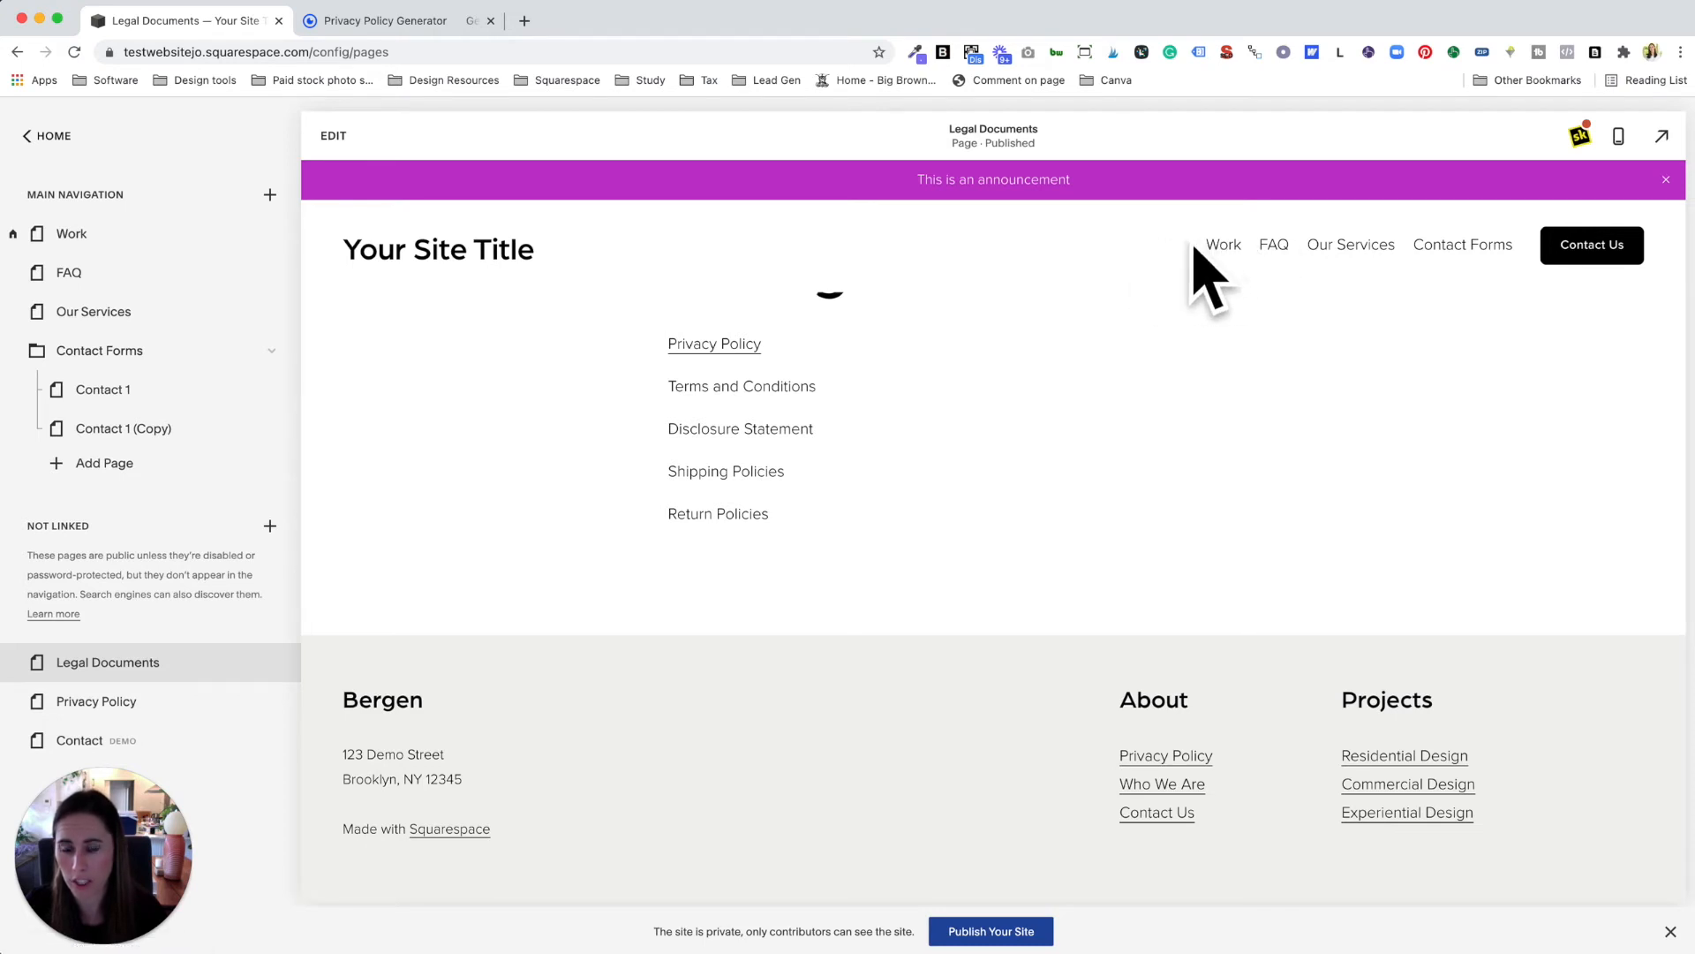
# Step: Edit the footer and replace the 'Who We Are' text with 'Legal Document'
pyautogui.click(332, 134)
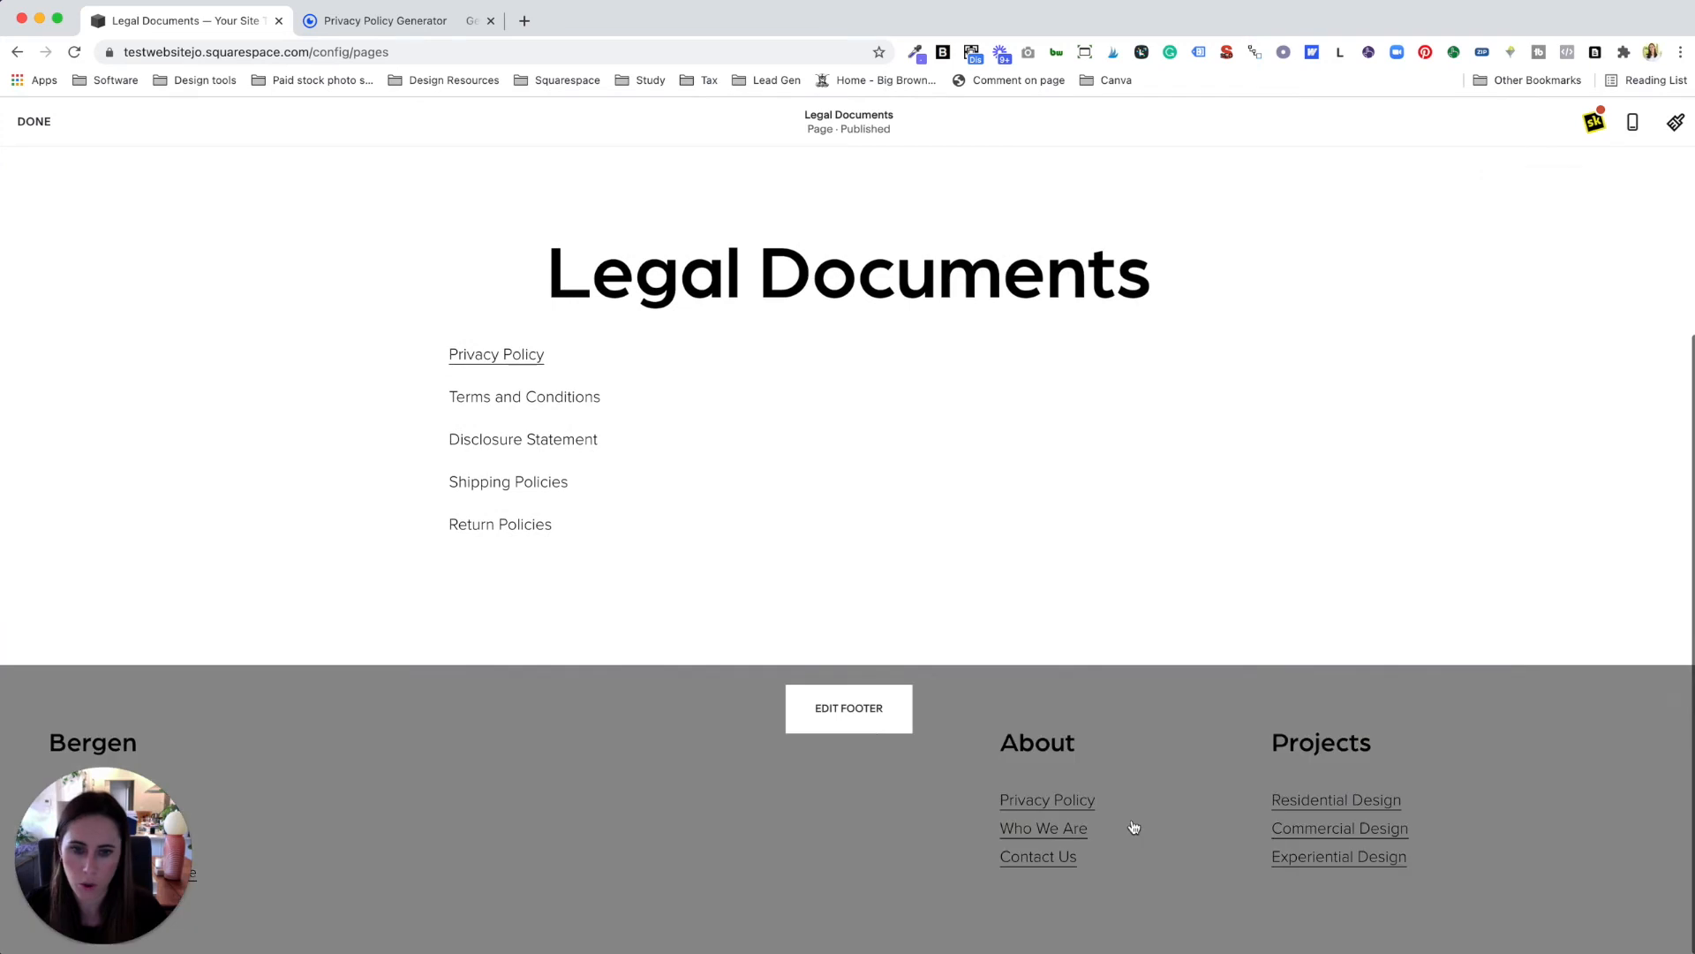
pyautogui.click(830, 711)
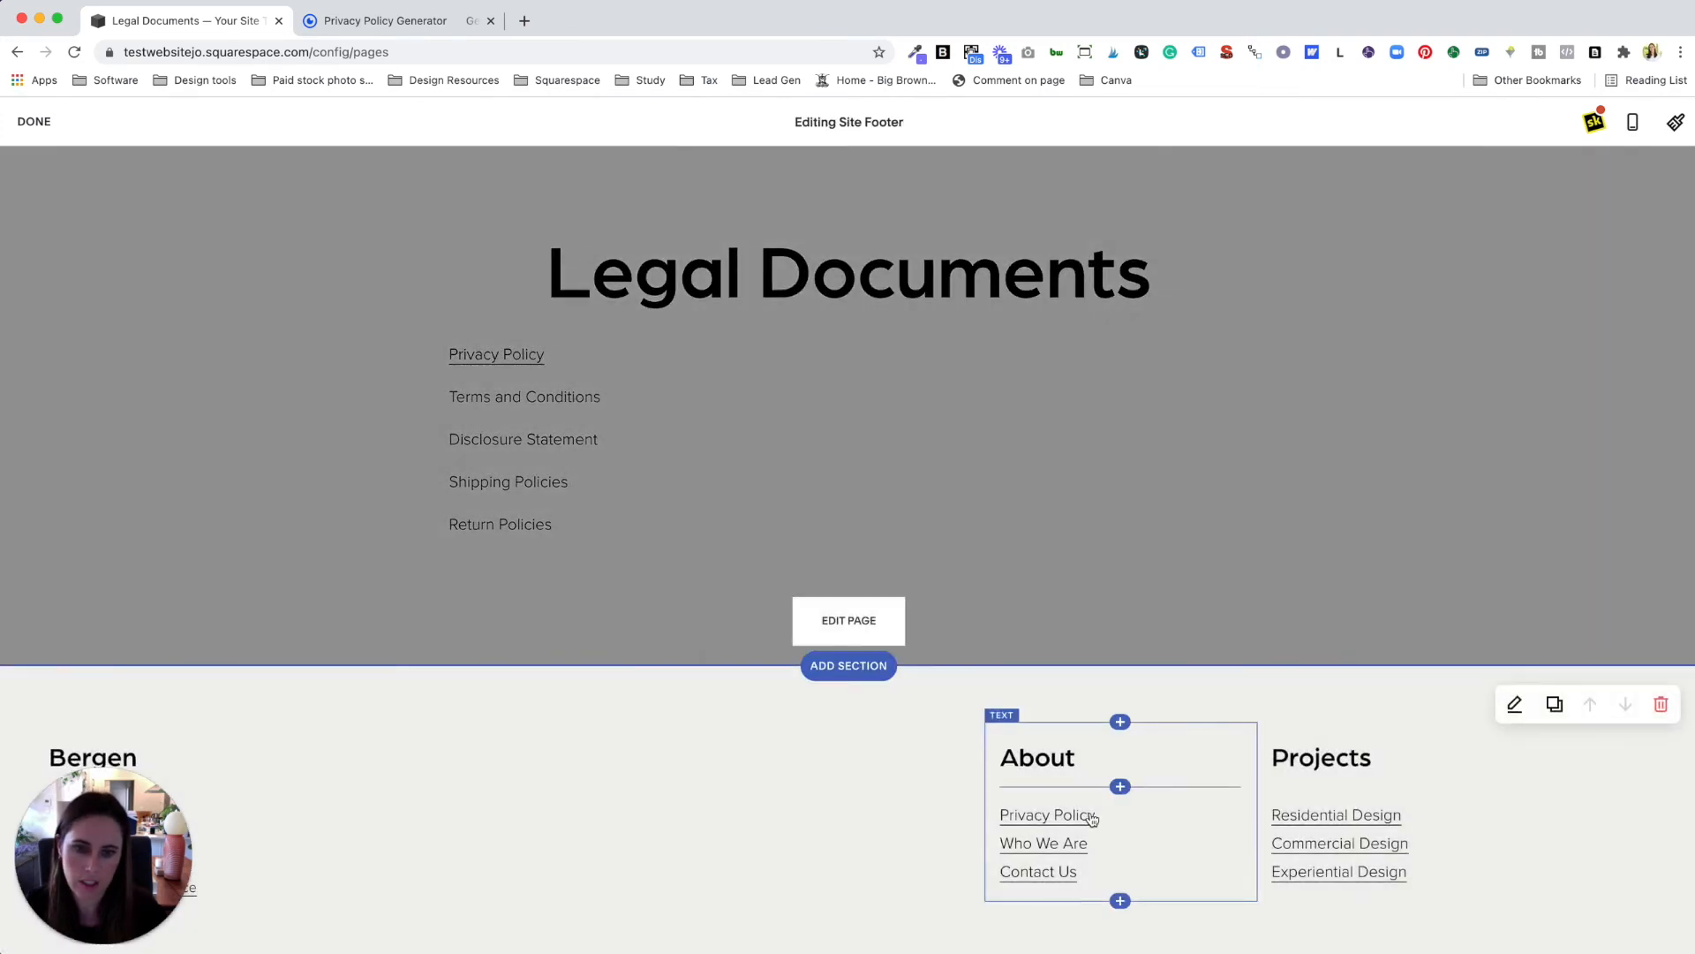
pyautogui.click(1090, 843)
pyautogui.press('BackSpace')
pyautogui.press('BackSpace')
pyautogui.press('BackSpace')
pyautogui.press('BackSpace')
pyautogui.press('BackSpace')
pyautogui.press('BackSpace')
pyautogui.press('BackSpace')
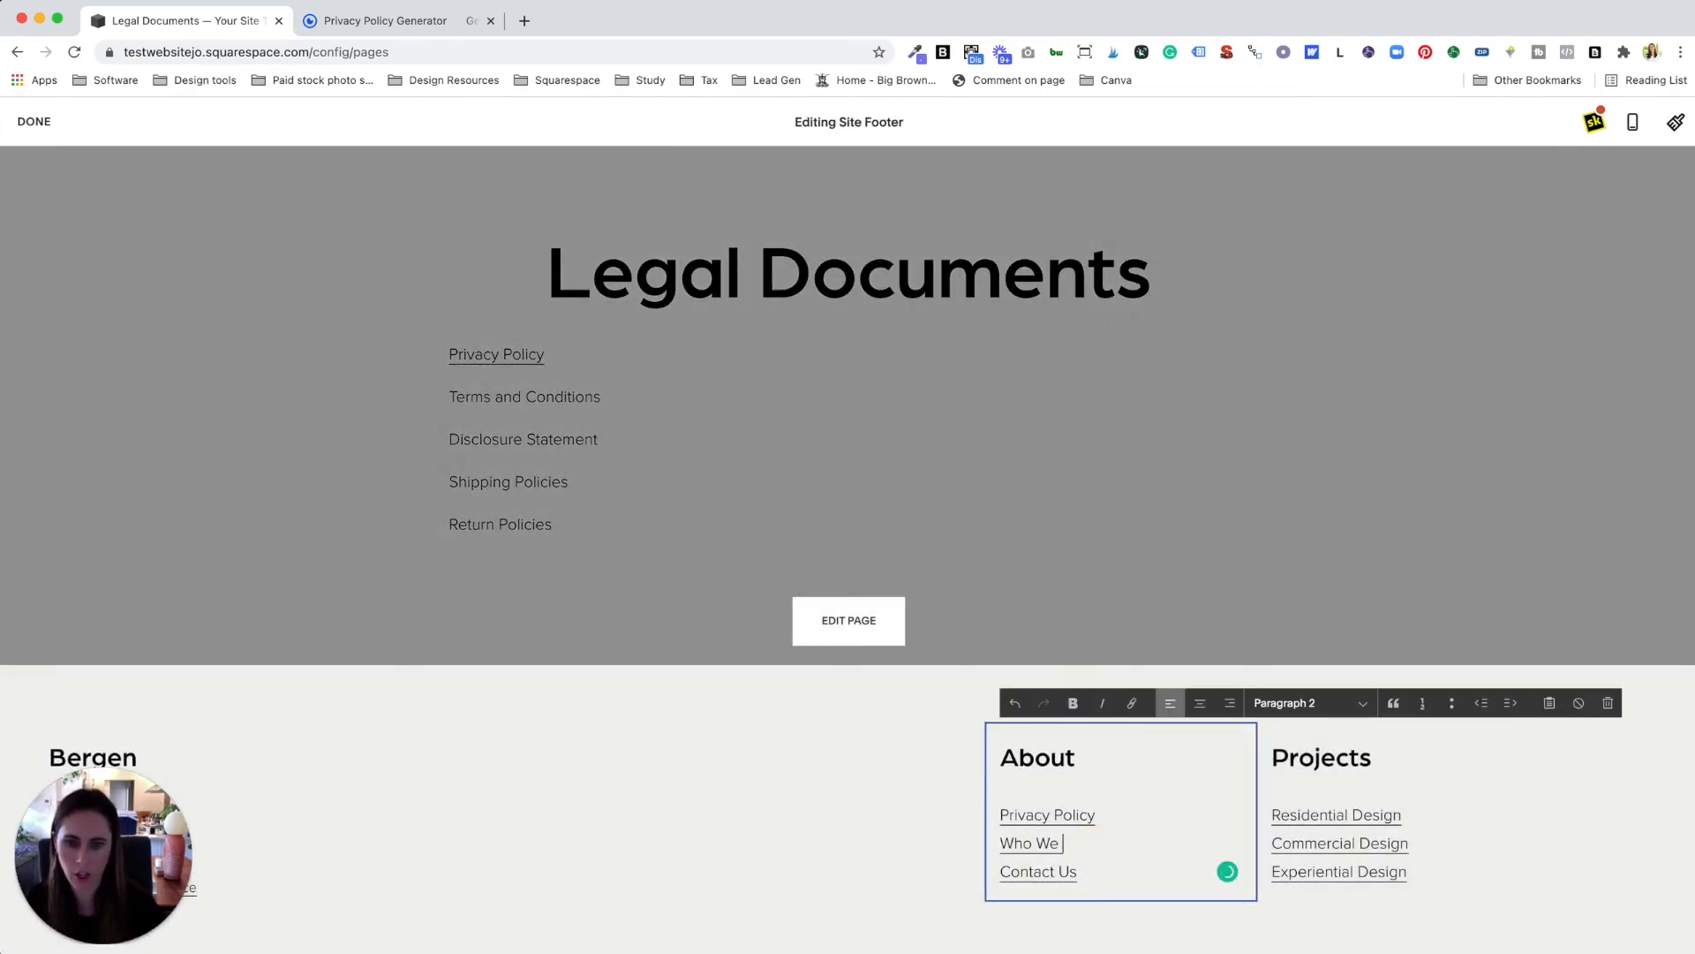
pyautogui.press('BackSpace')
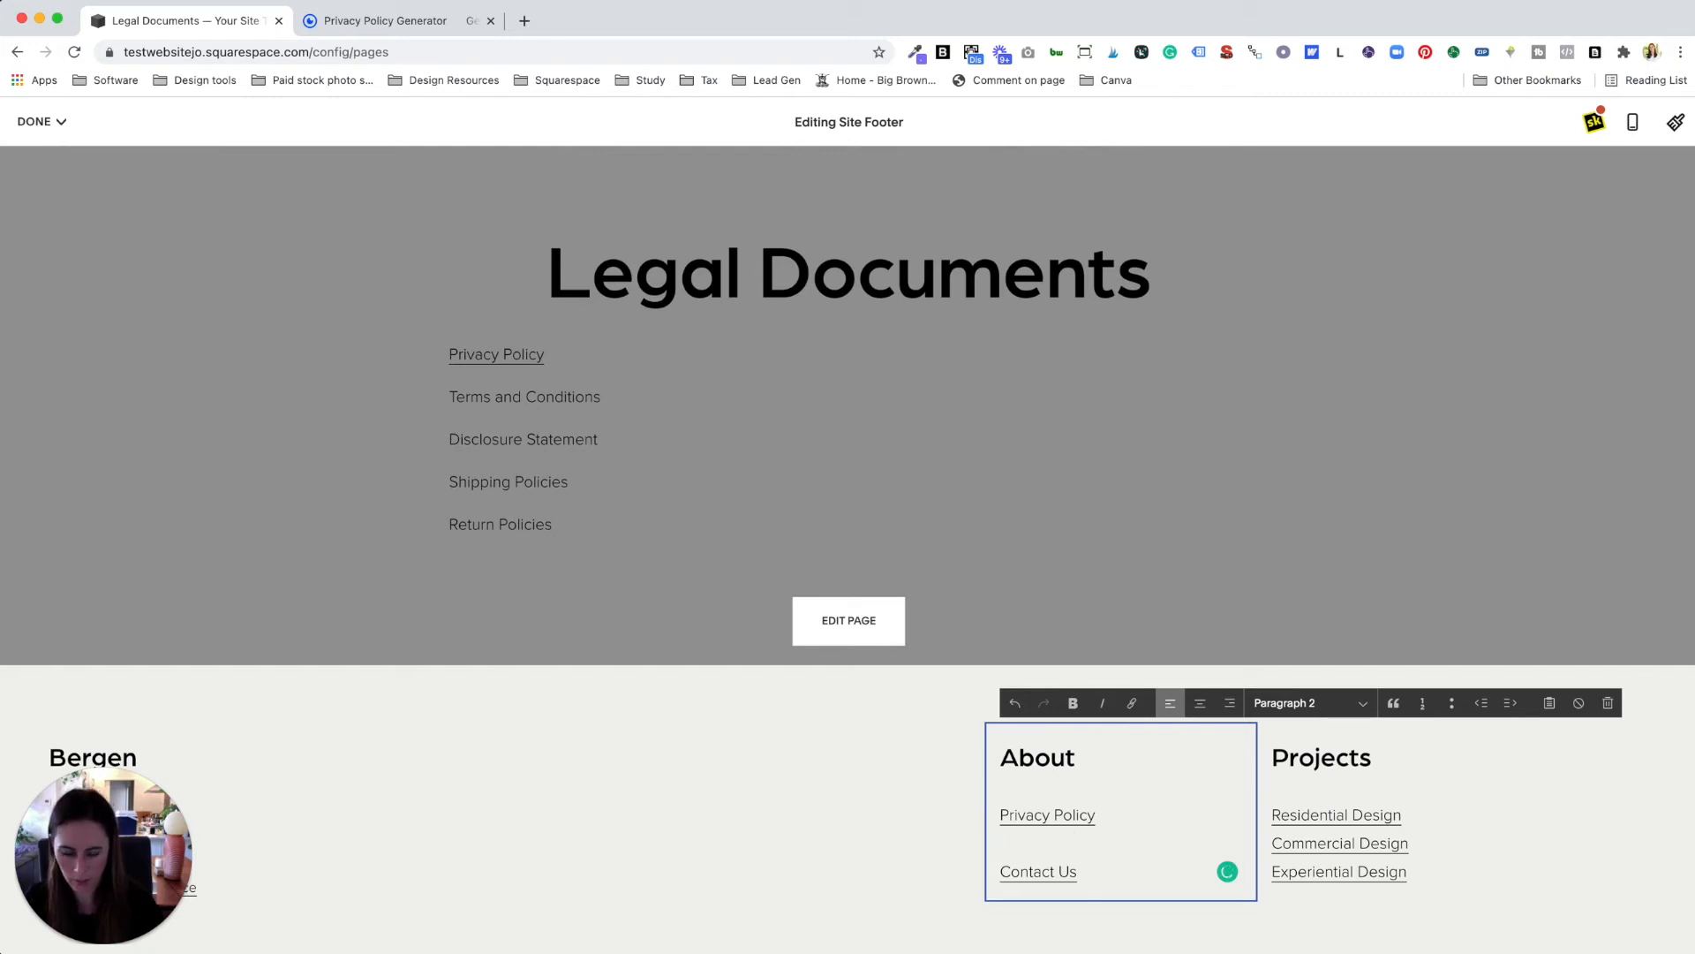
pyautogui.write('Legal')
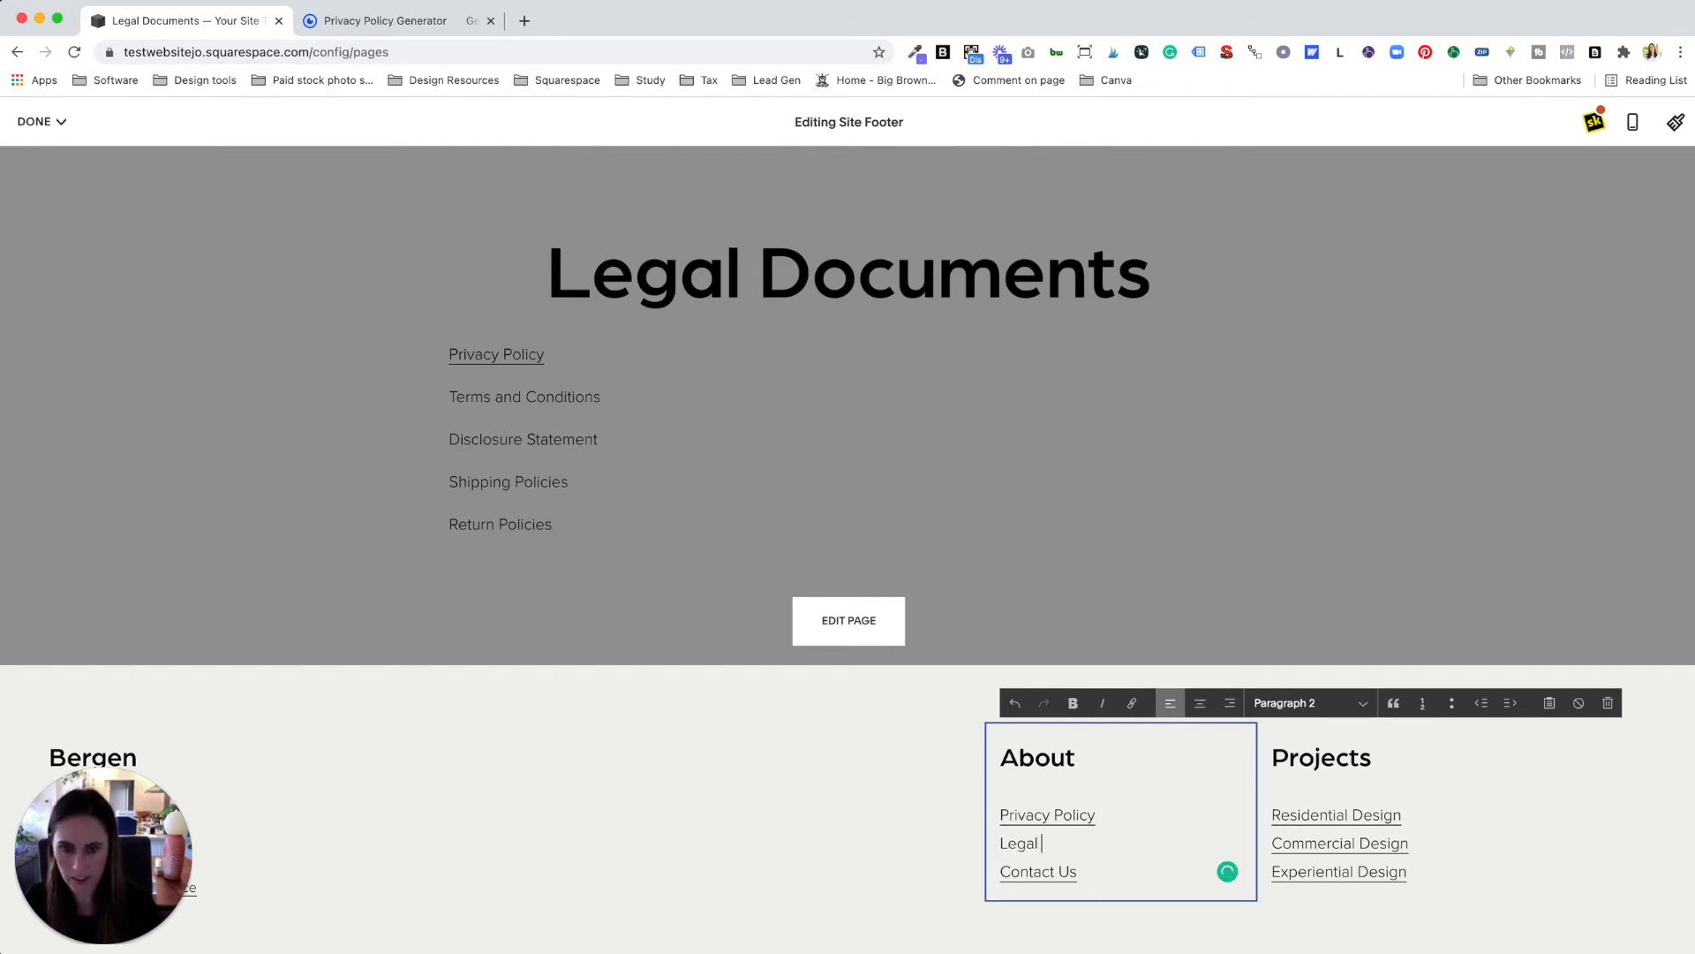
pyautogui.write(' Document')
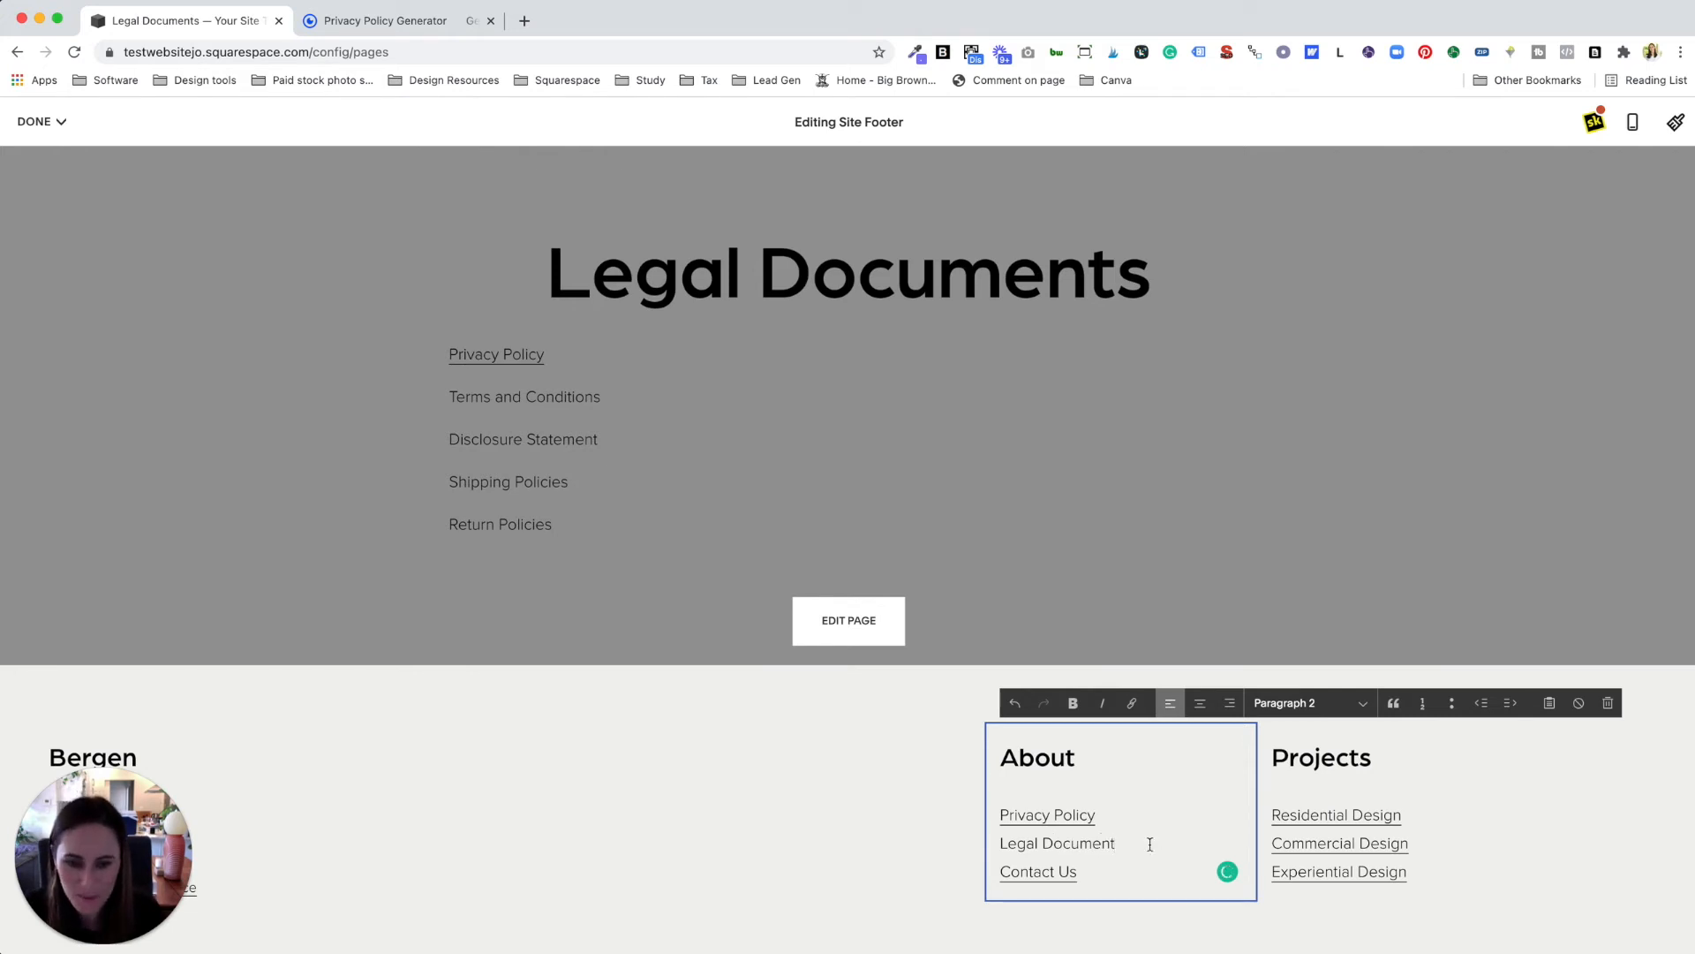
# Step: Link 'Legal Document' to the /legal-documents page, save the footer, and try the Privacy Policy link
pyautogui.moveTo(1107, 843); pyautogui.dragTo(1003, 841)
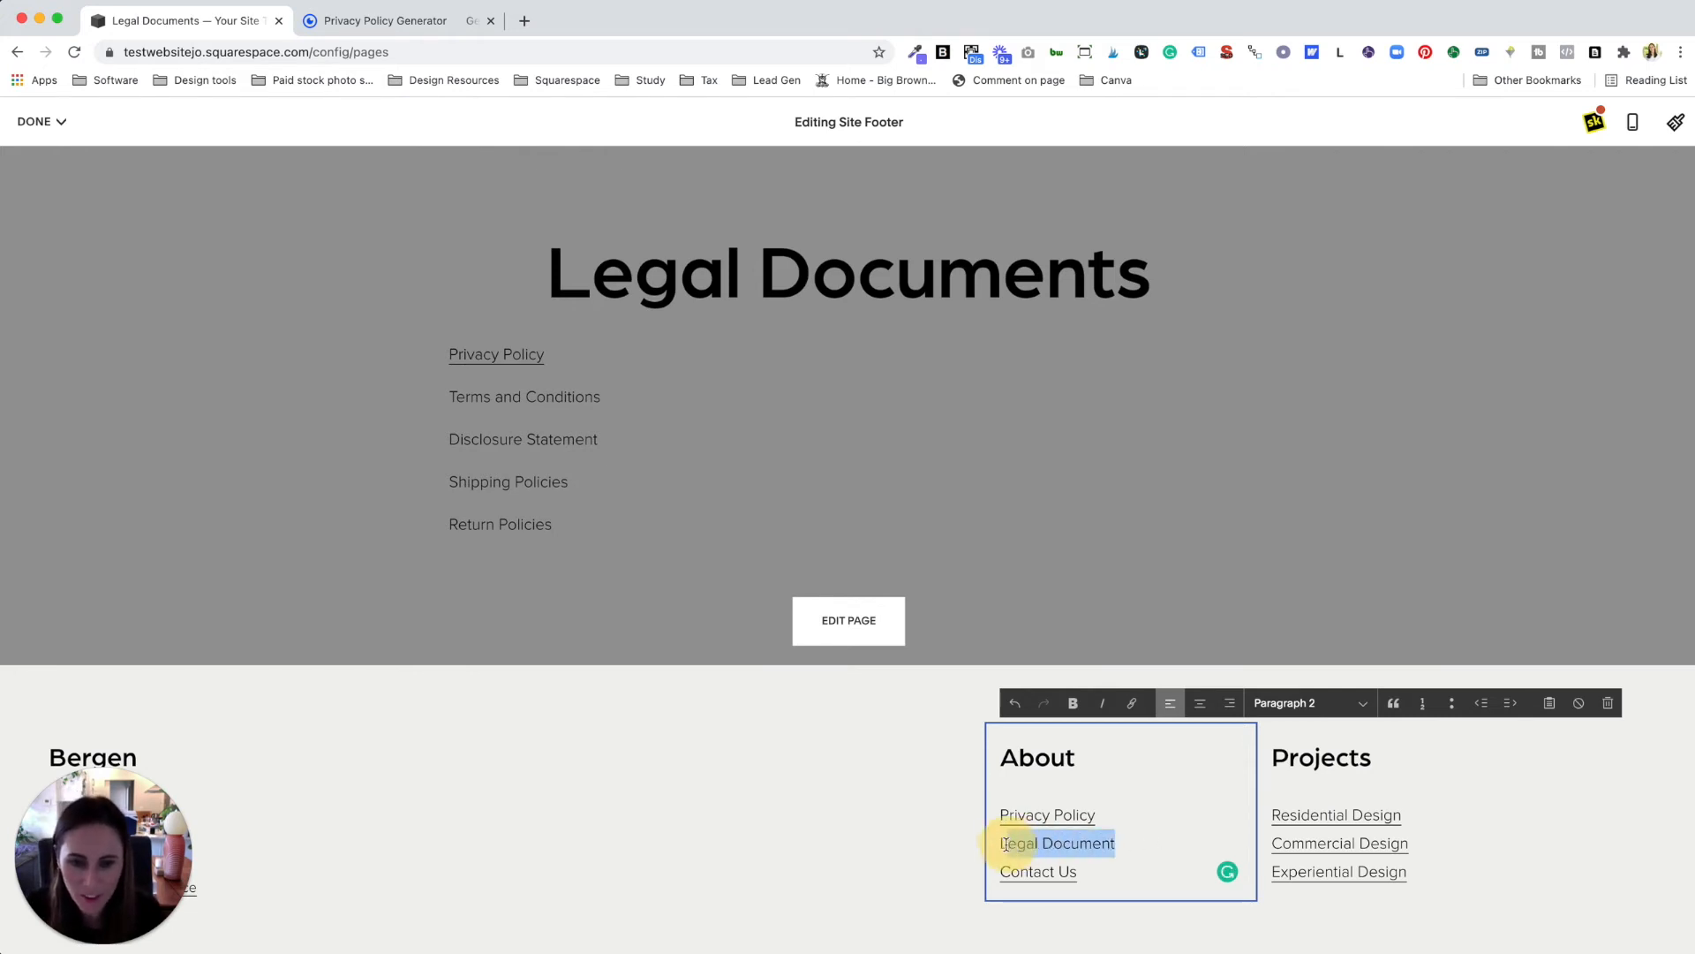
pyautogui.click(1129, 703)
pyautogui.click(1254, 899)
pyautogui.click(516, 394)
pyautogui.click(833, 417)
pyautogui.write('/legal')
pyautogui.click(869, 472)
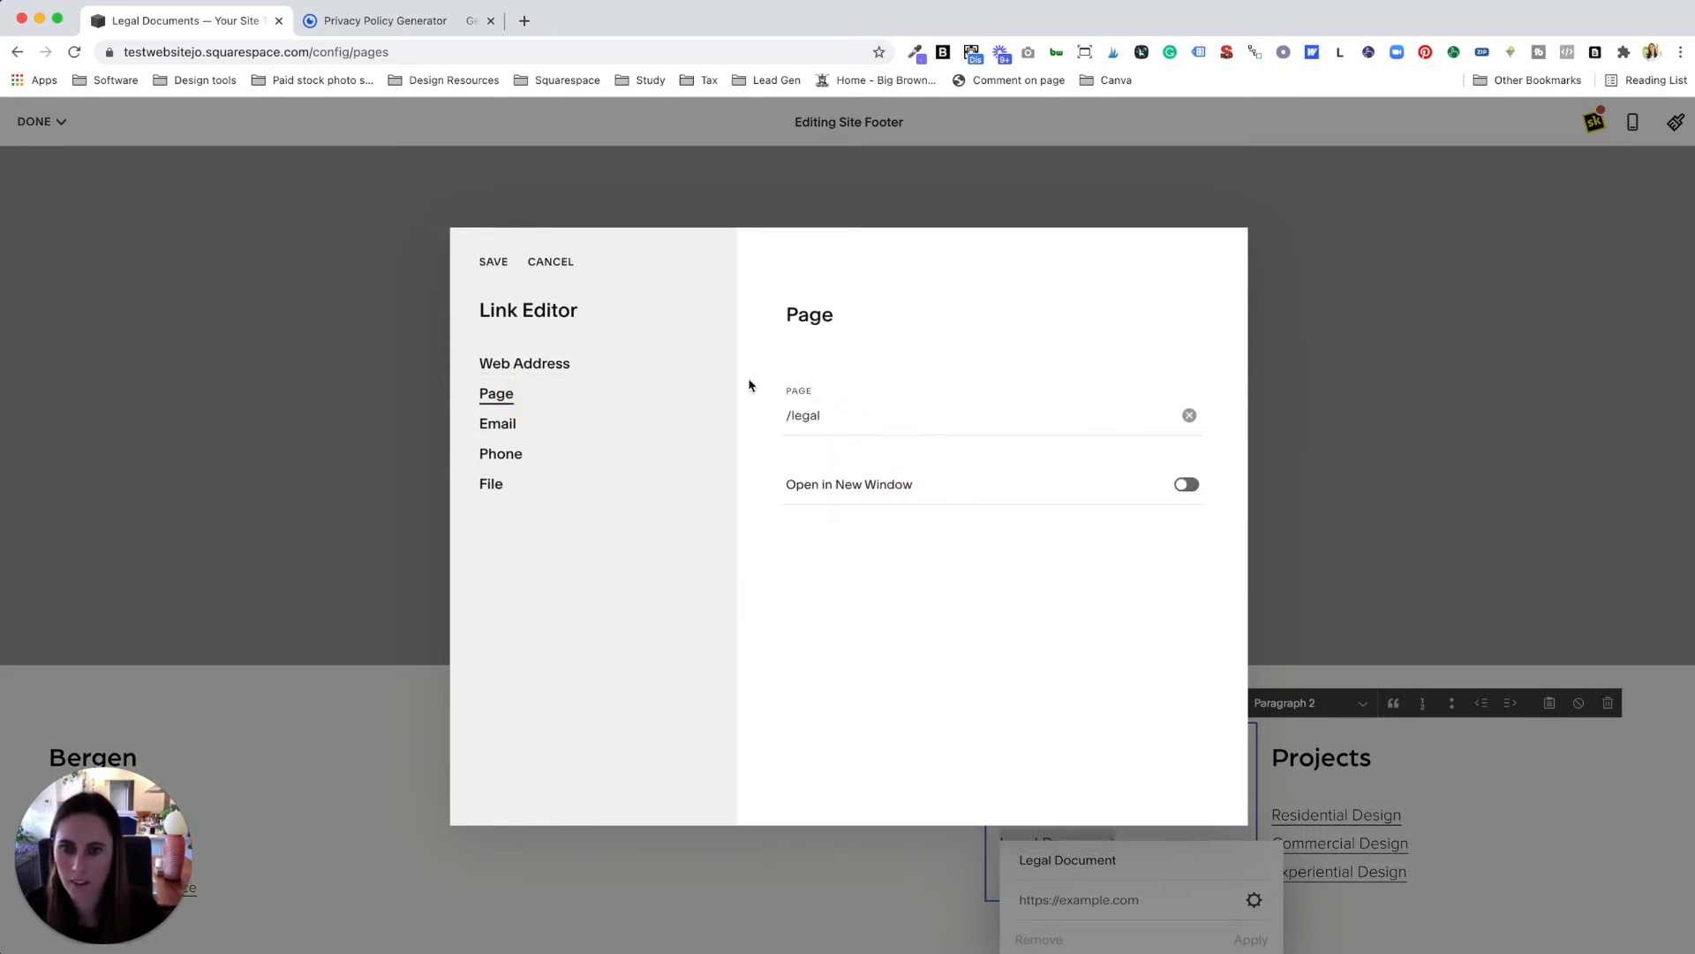
pyautogui.click(839, 416)
pyautogui.click(868, 469)
pyautogui.click(494, 261)
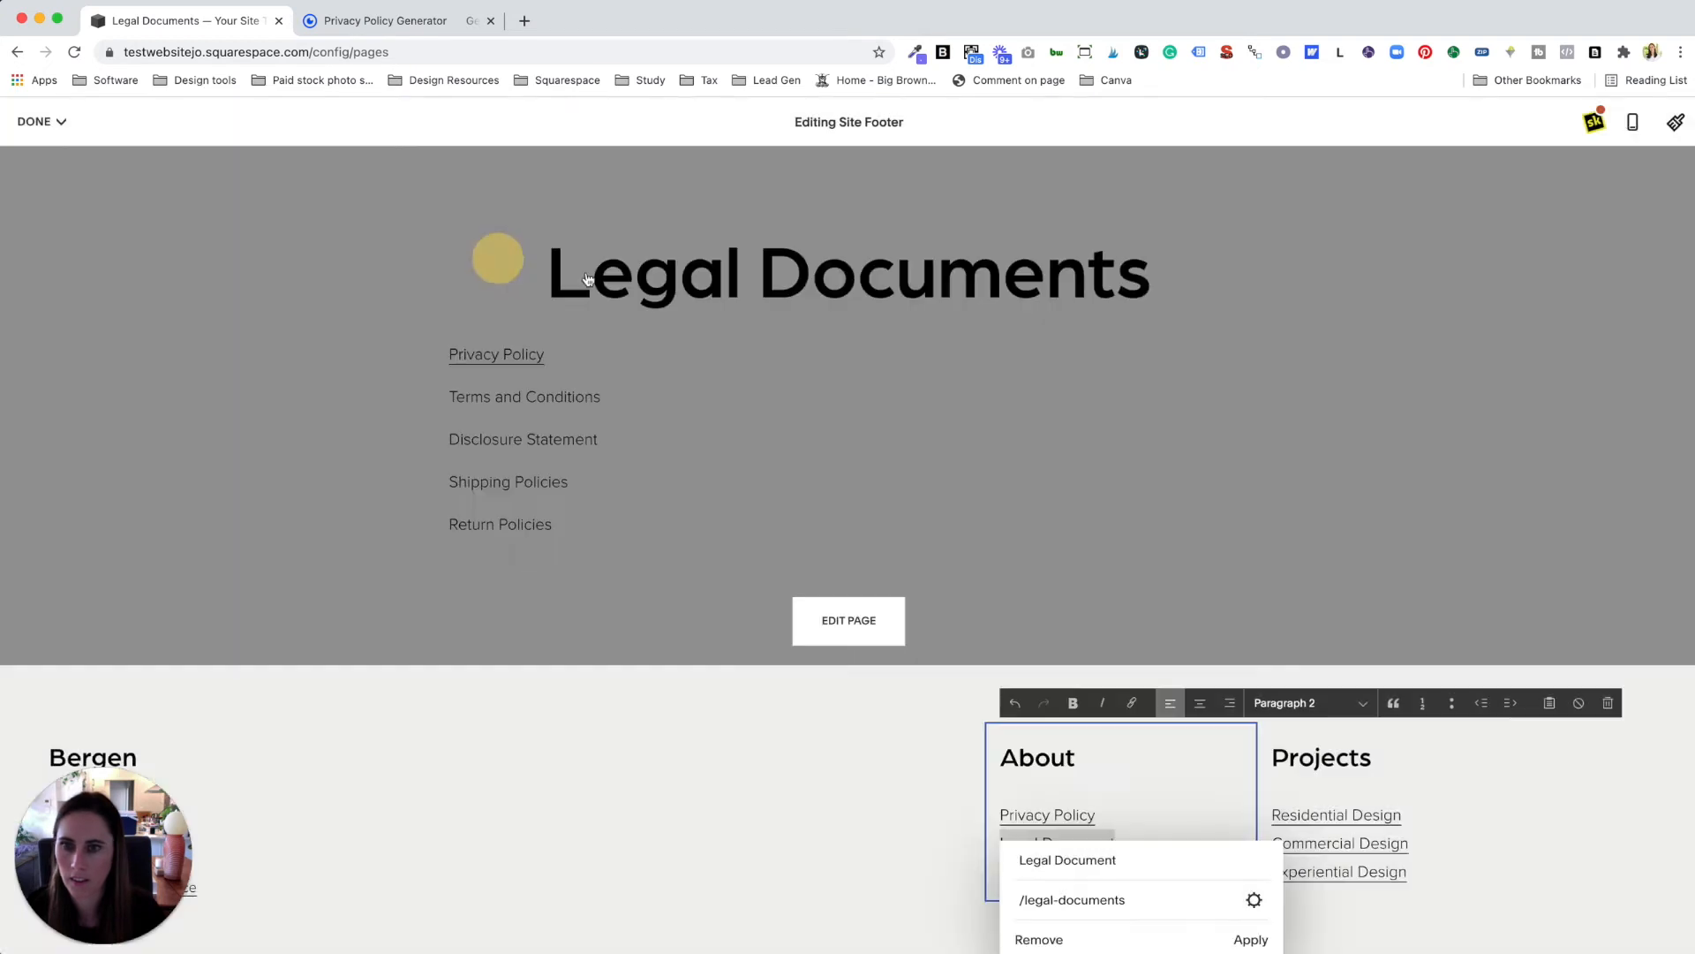
pyautogui.click(1229, 943)
pyautogui.click(49, 143)
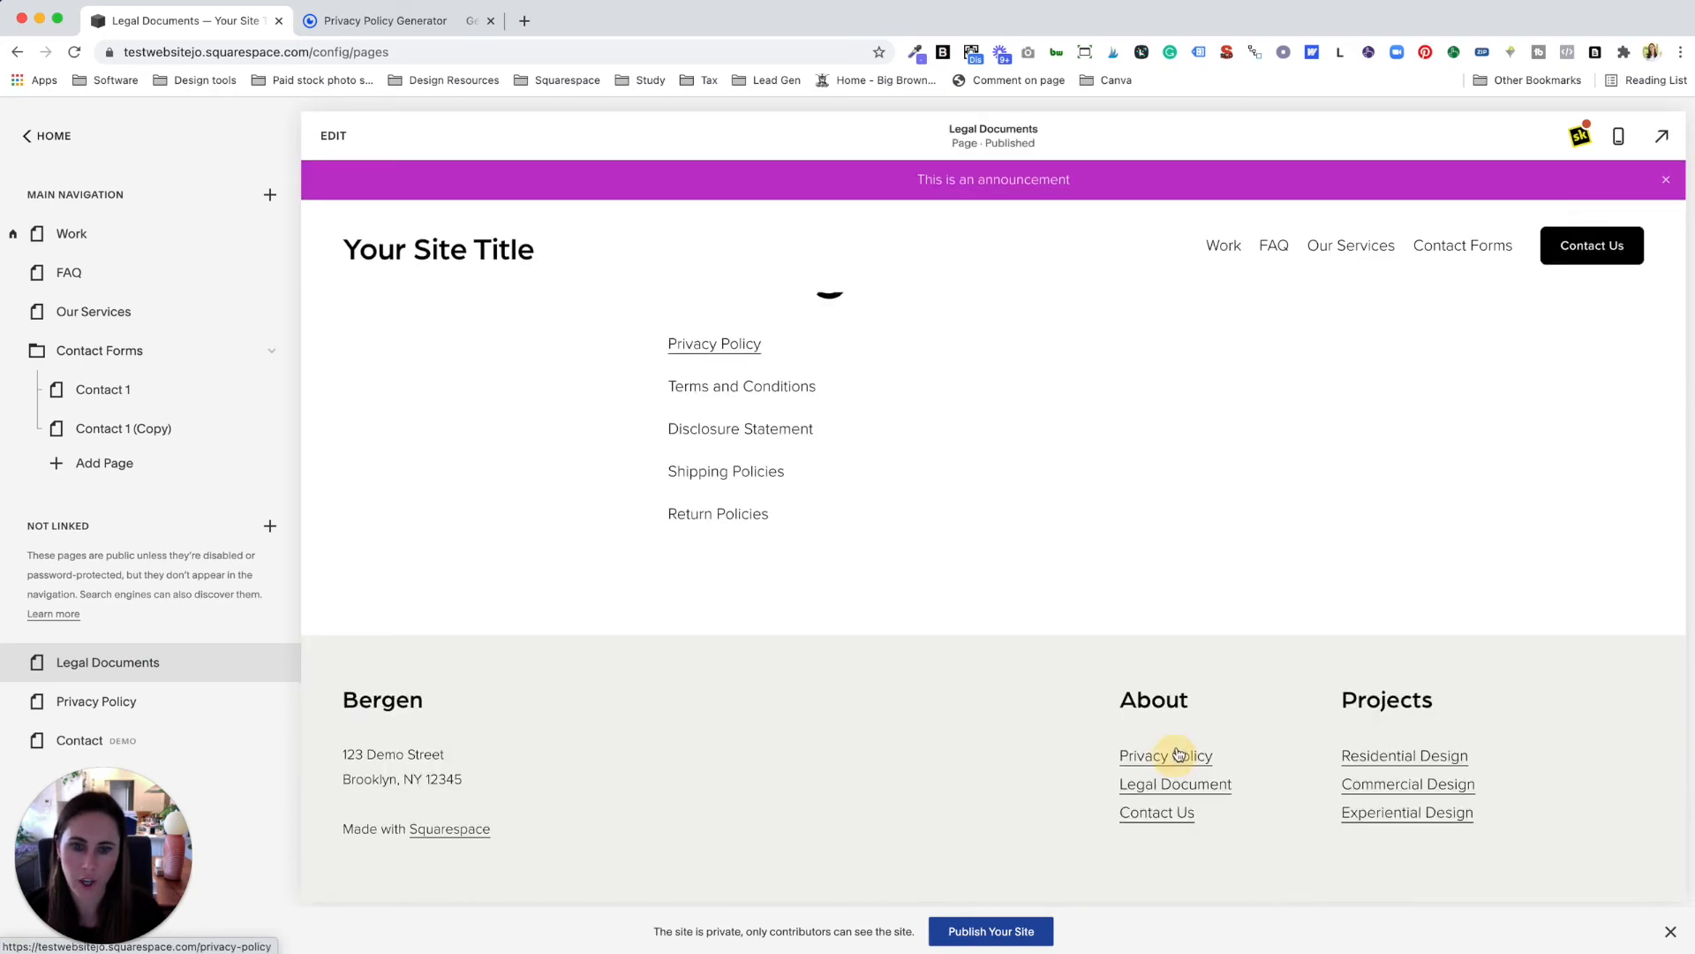
pyautogui.click(1176, 757)
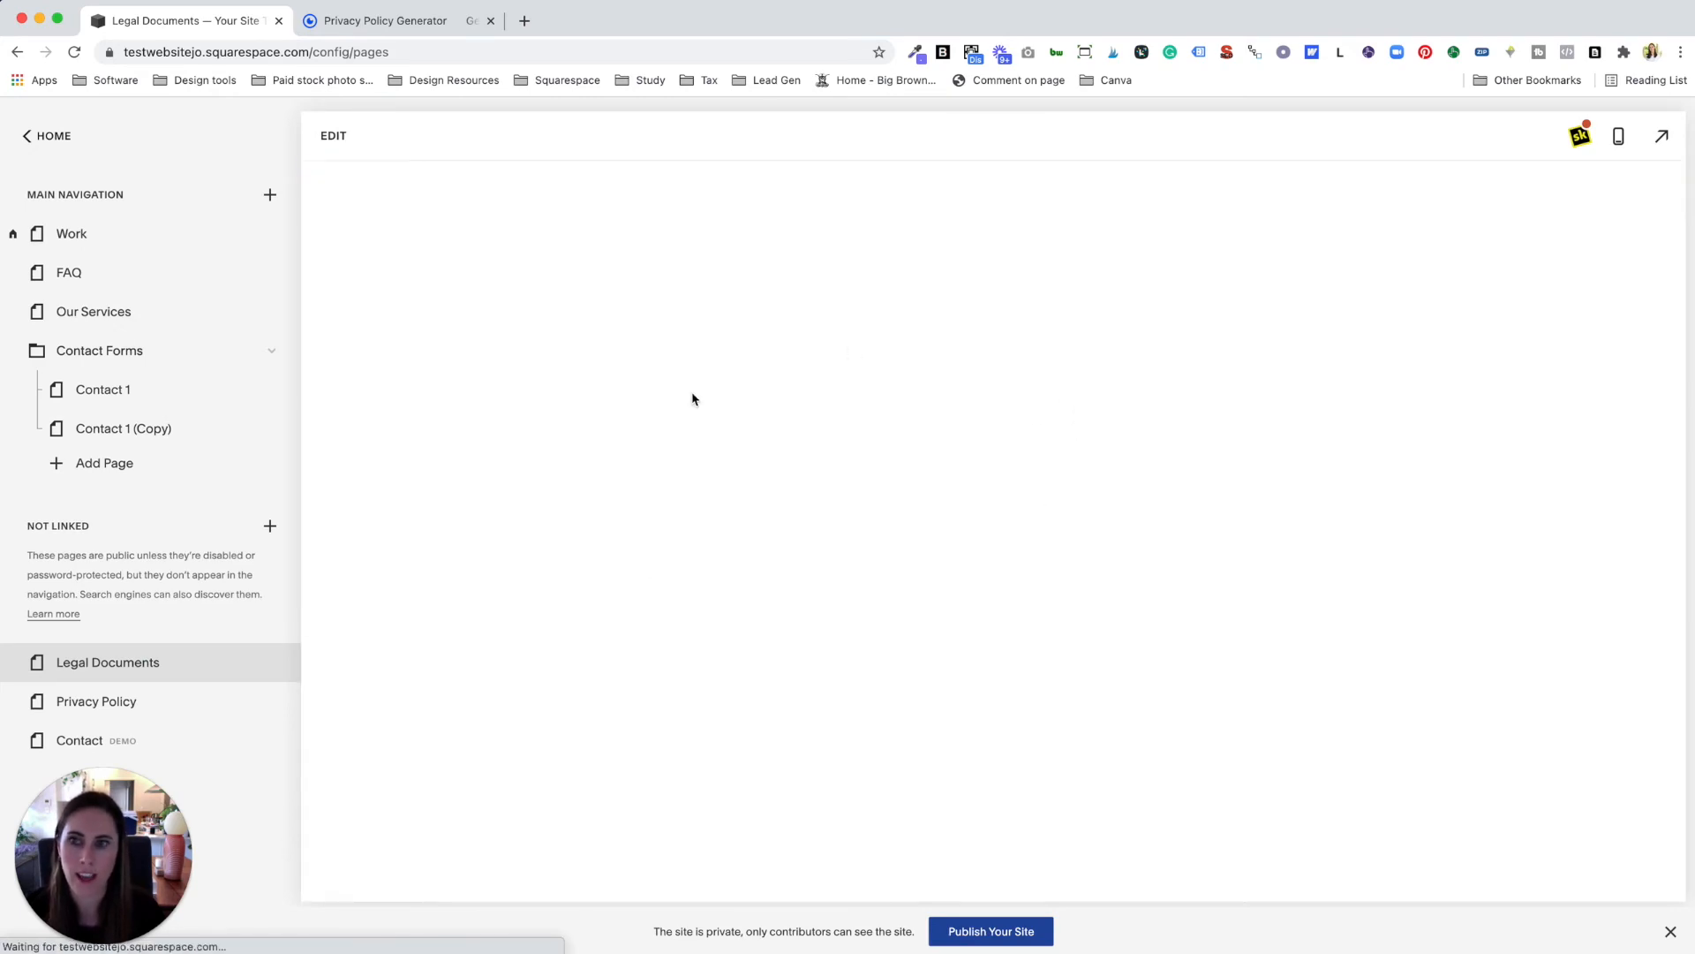
# Step: Test the footer Legal Document link, then go back to the GetTerms privacy policy tab
pyautogui.scroll(-15, 1201, 641)
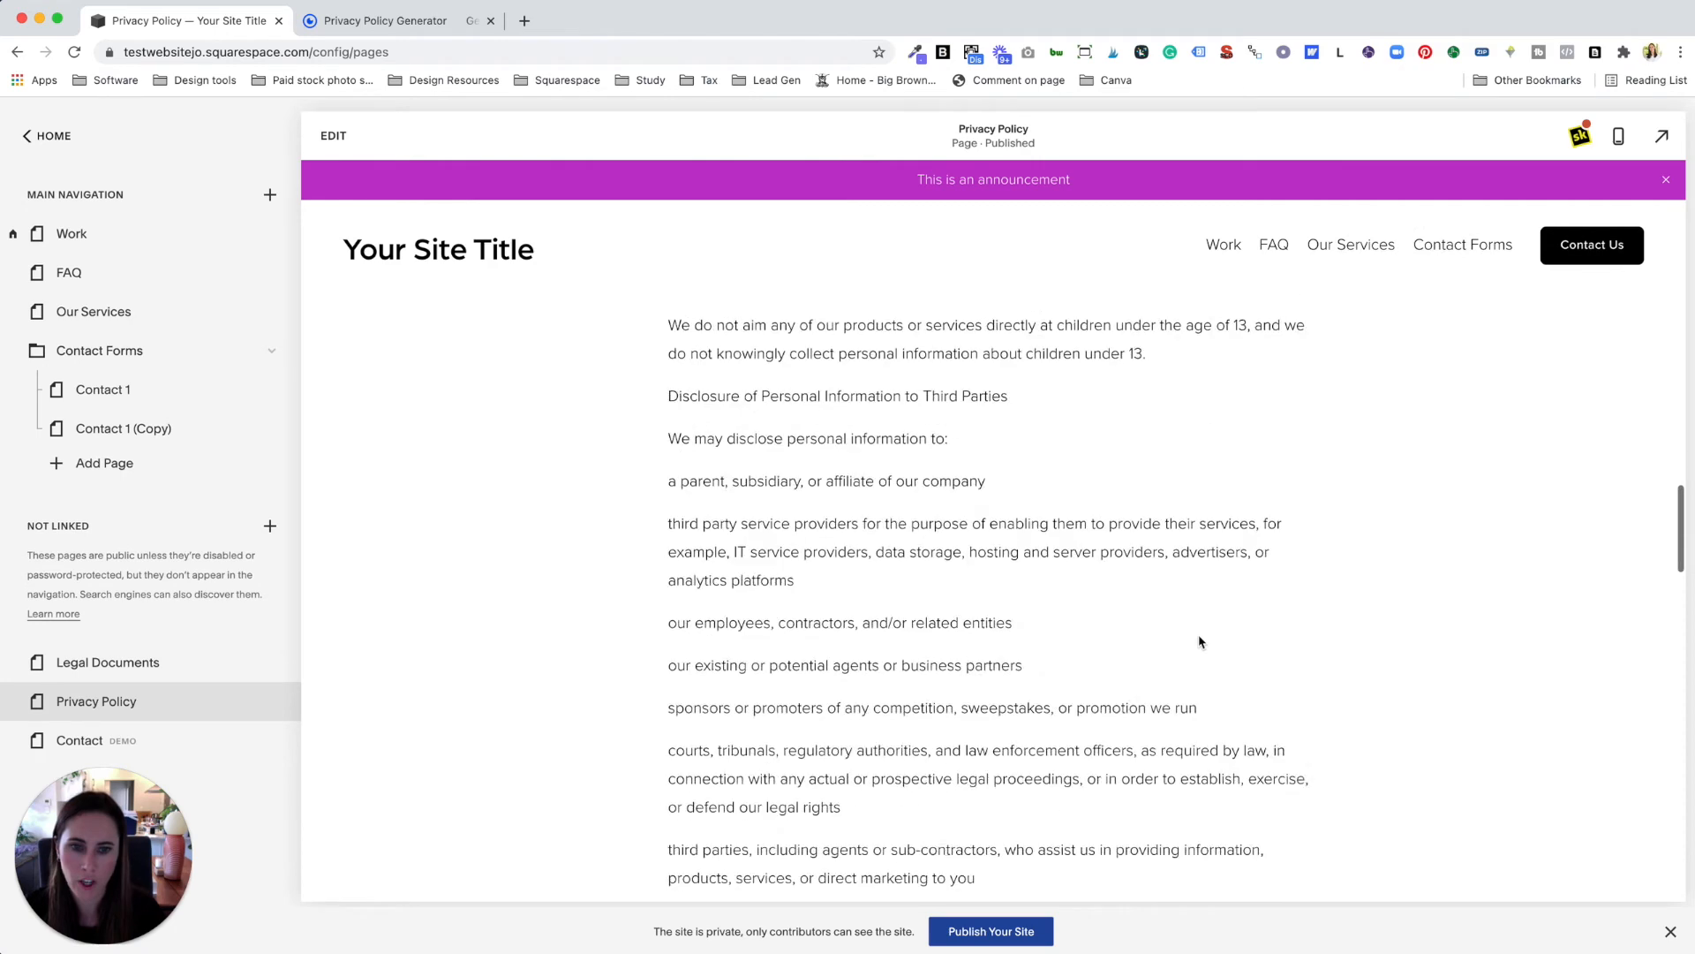
pyautogui.click(1206, 789)
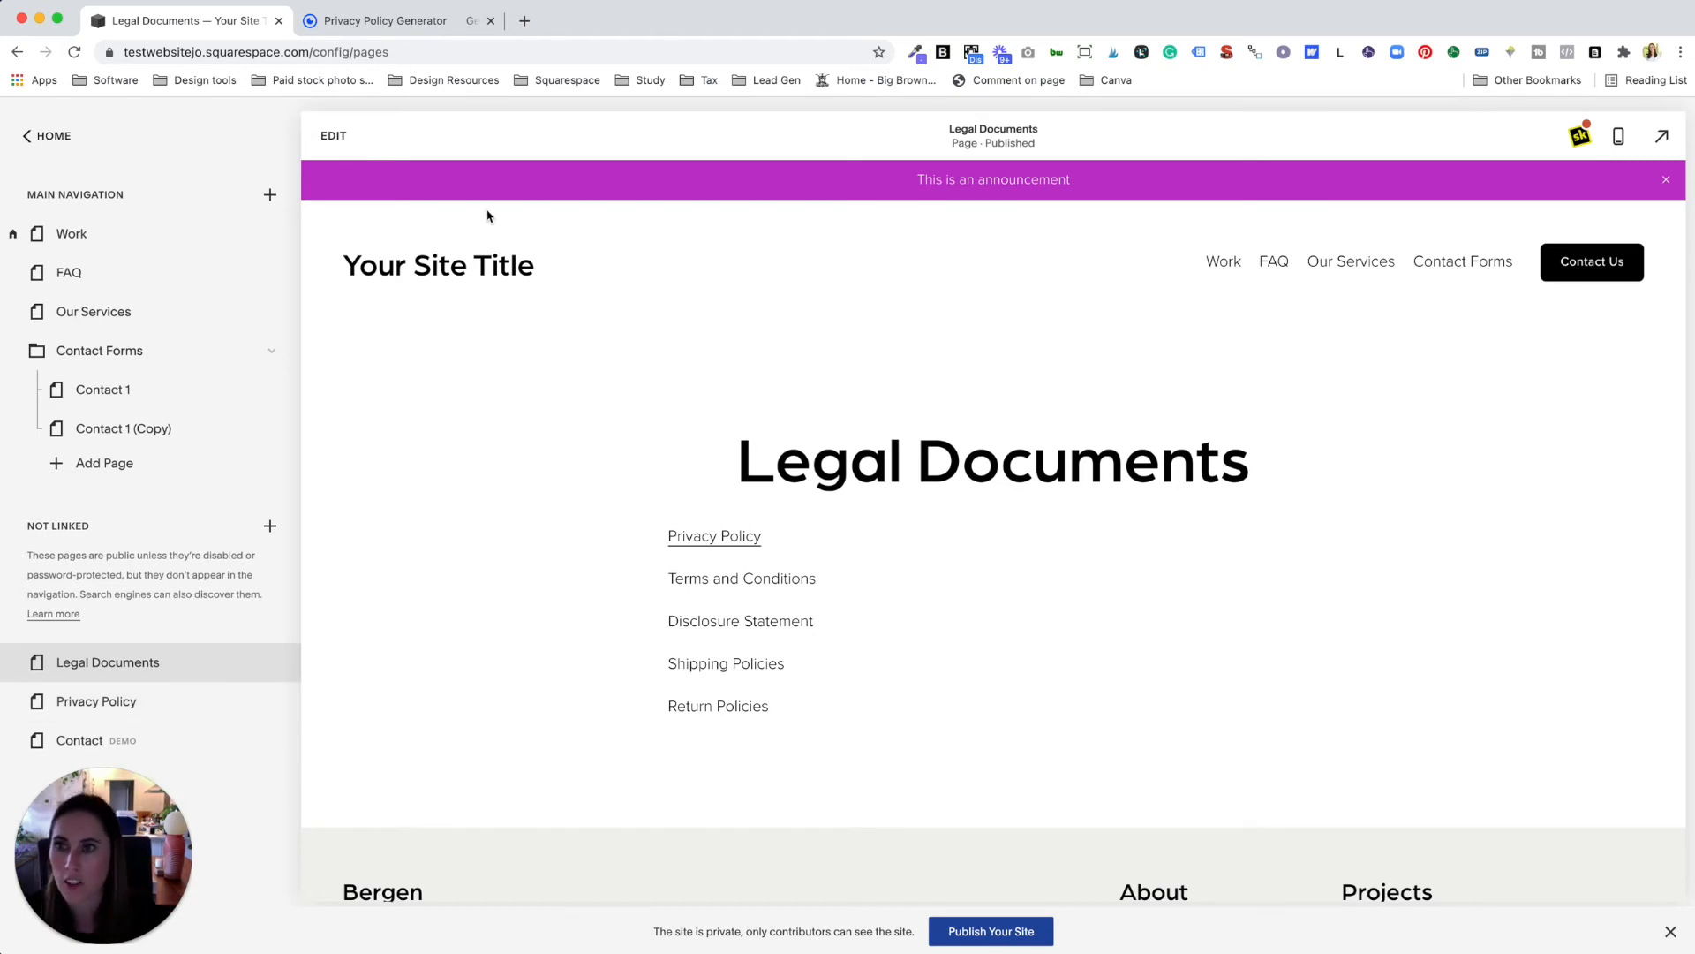
pyautogui.click(410, 24)
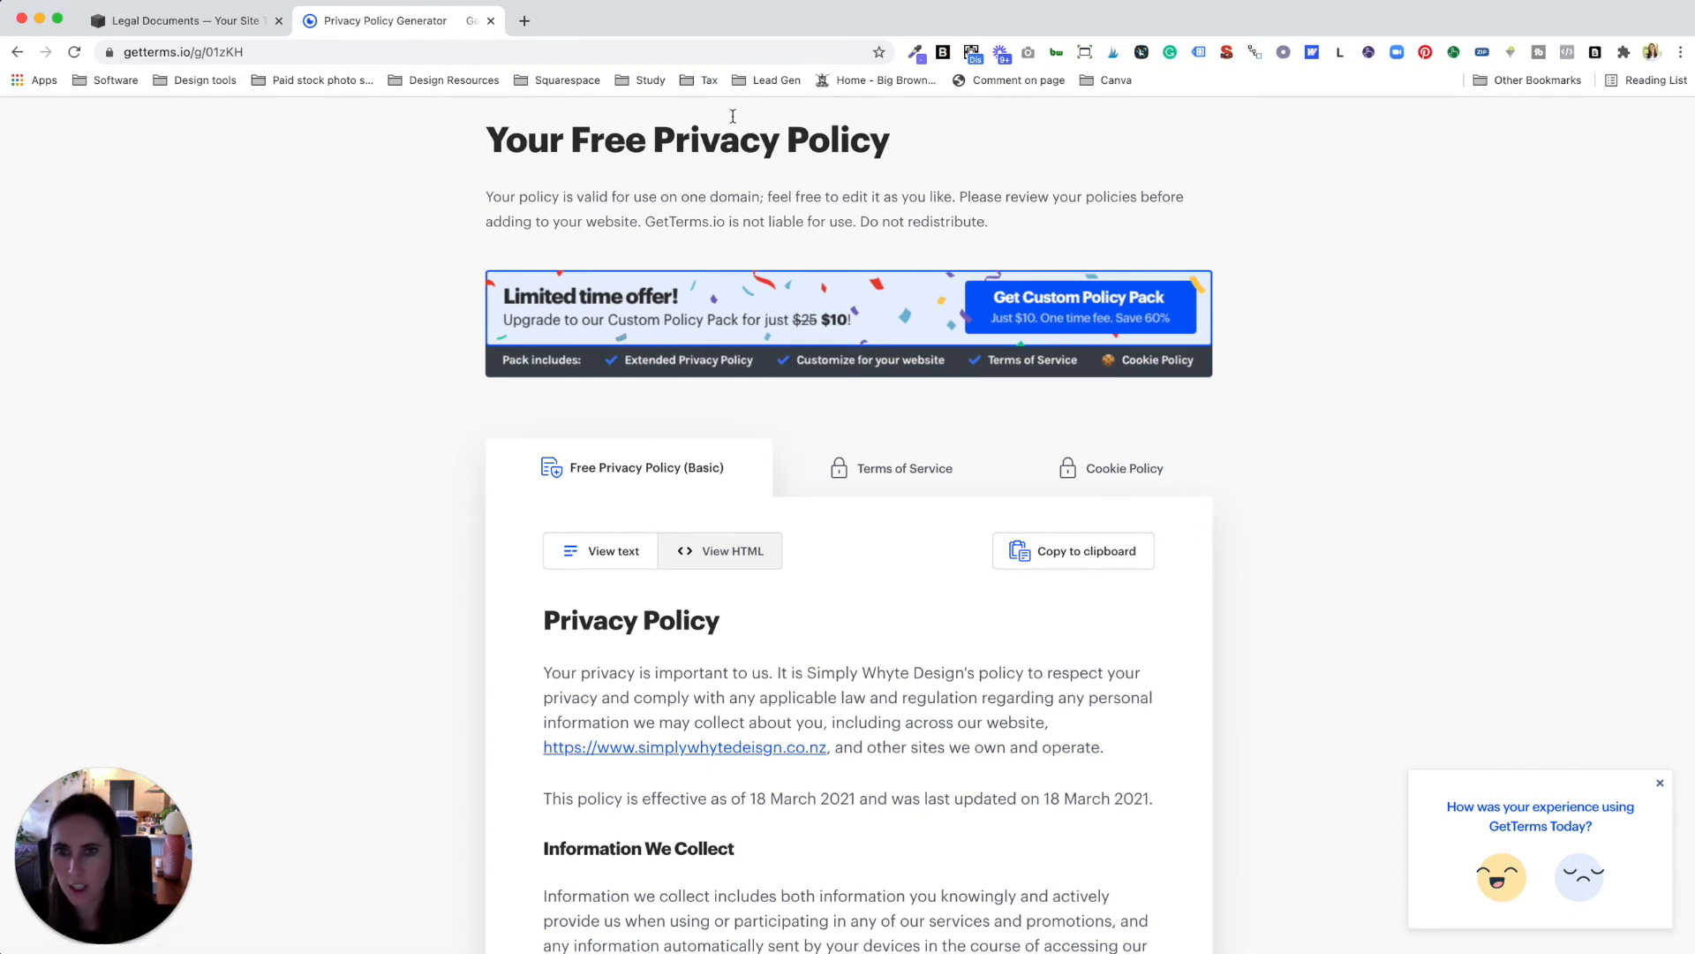
# Step: Go to the GetTerms home page, then choose the free Basic Policy from the Terms and Conditions Generator
pyautogui.click(242, 51)
pyautogui.moveTo(292, 51)
pyautogui.mouseDown()
pyautogui.moveTo(235, 53)
pyautogui.moveTo(264, 55)
pyautogui.mouseUp()
pyautogui.press('BackSpace')
pyautogui.press('BackSpace')
pyautogui.press('BackSpace')
pyautogui.press('BackSpace')
pyautogui.press('BackSpace')
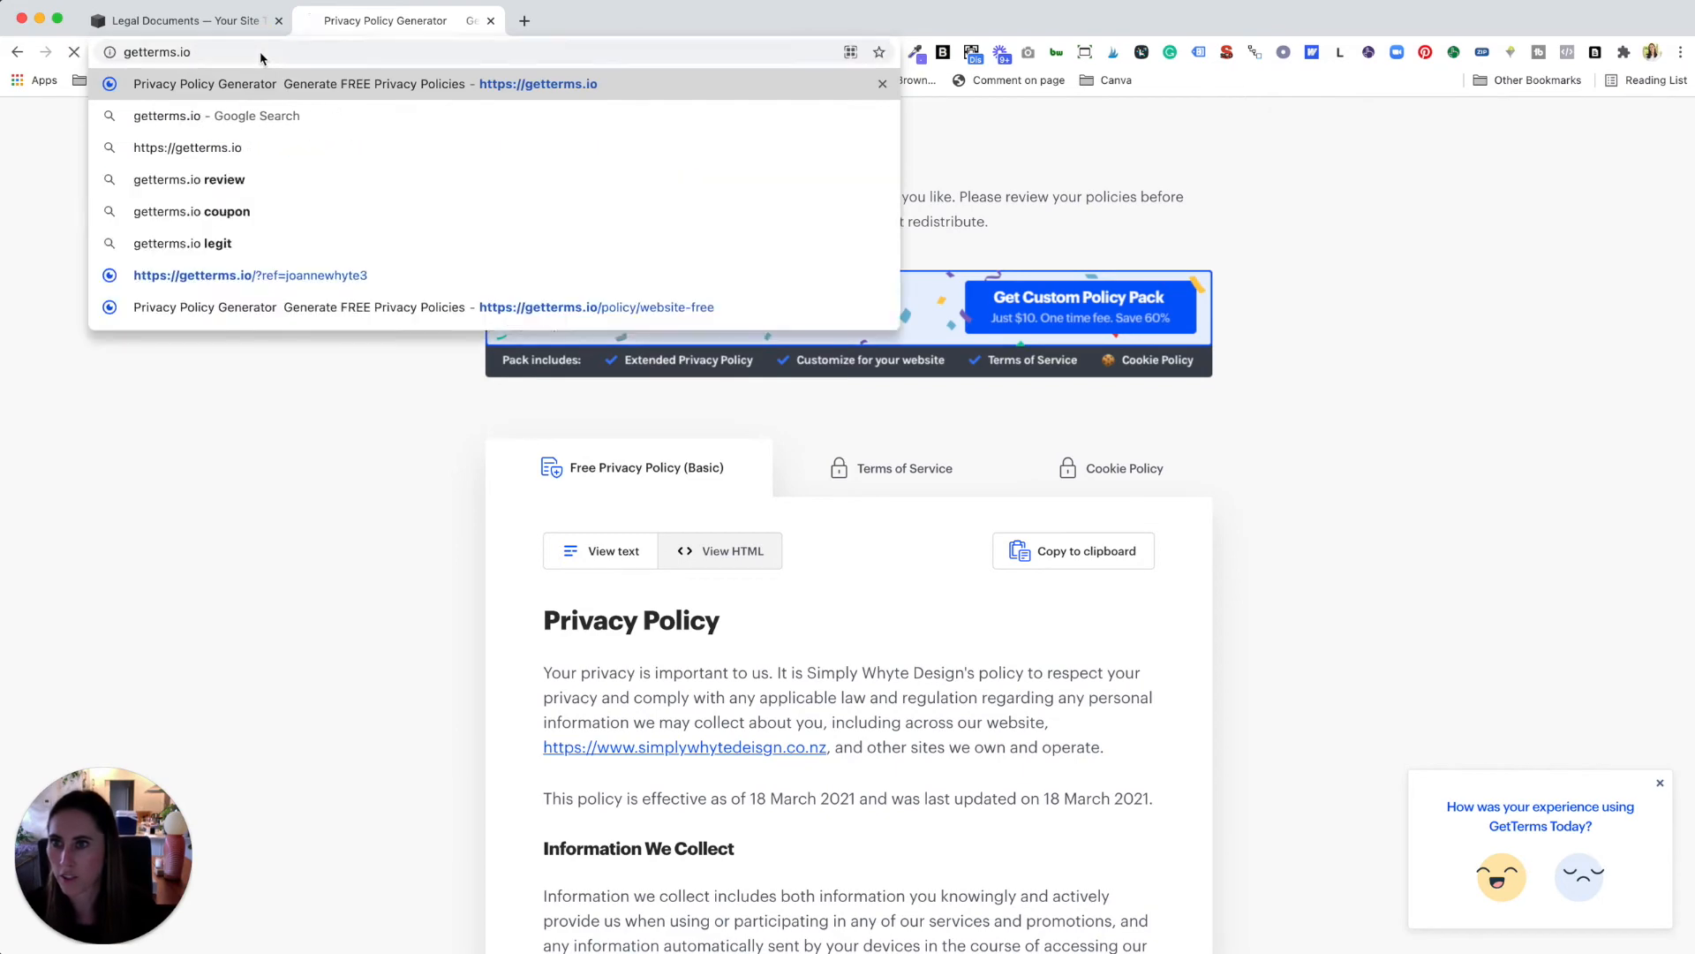
pyautogui.press('Return')
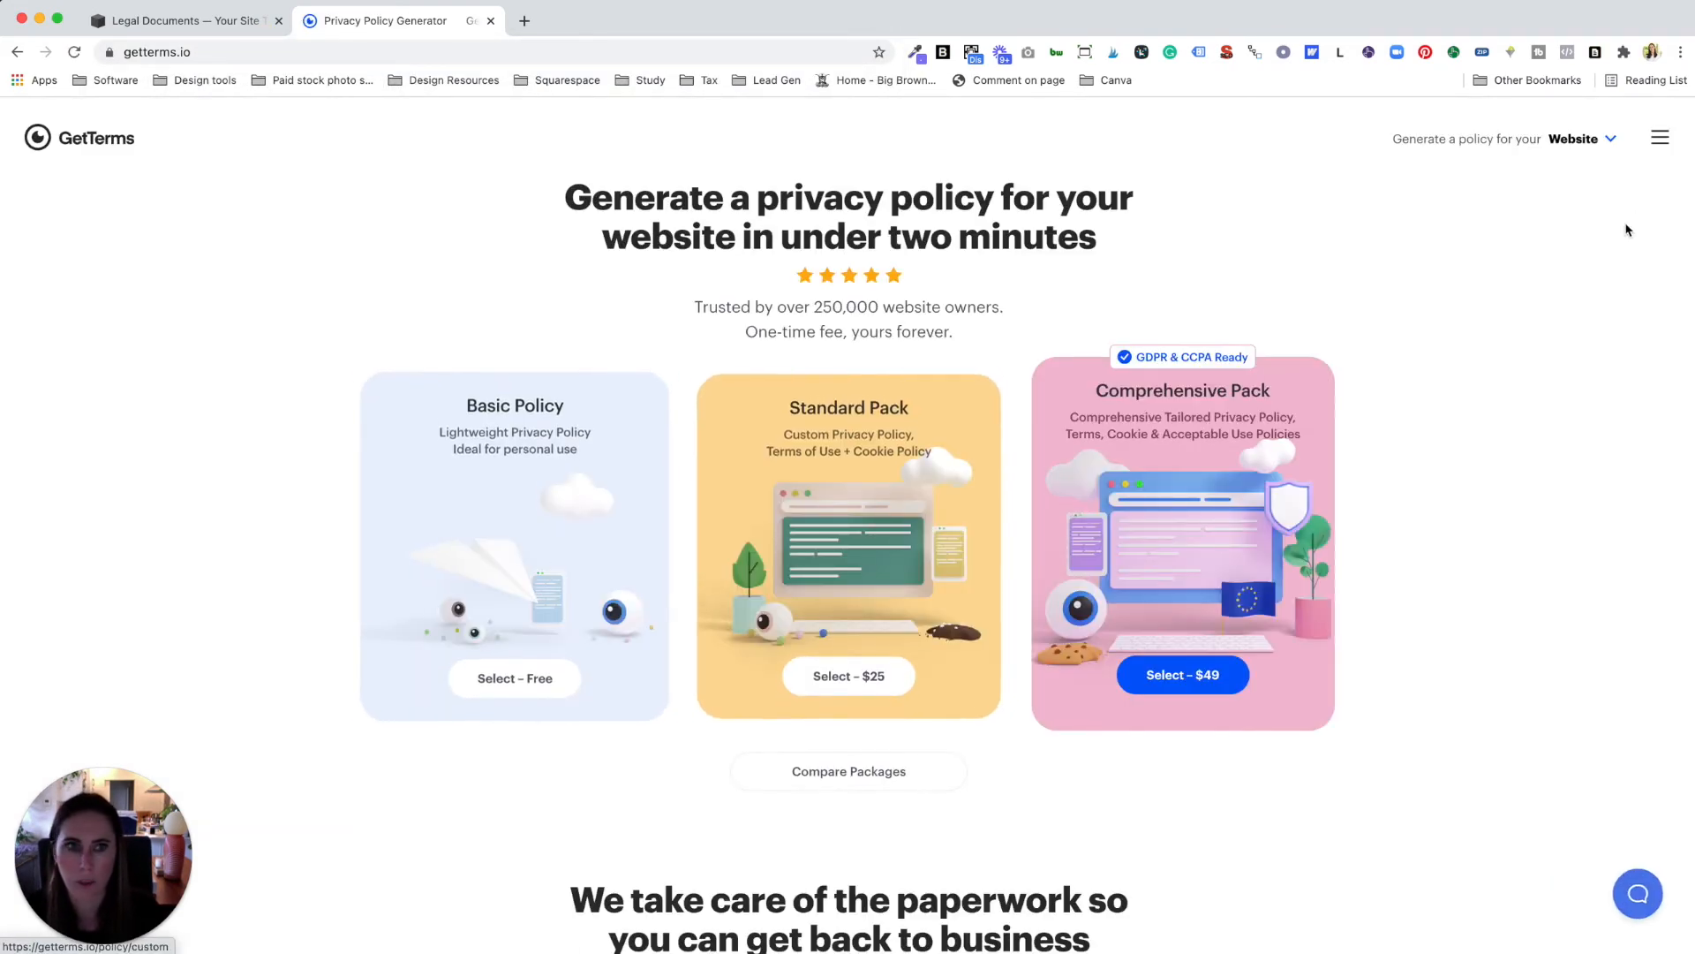
pyautogui.click(1663, 136)
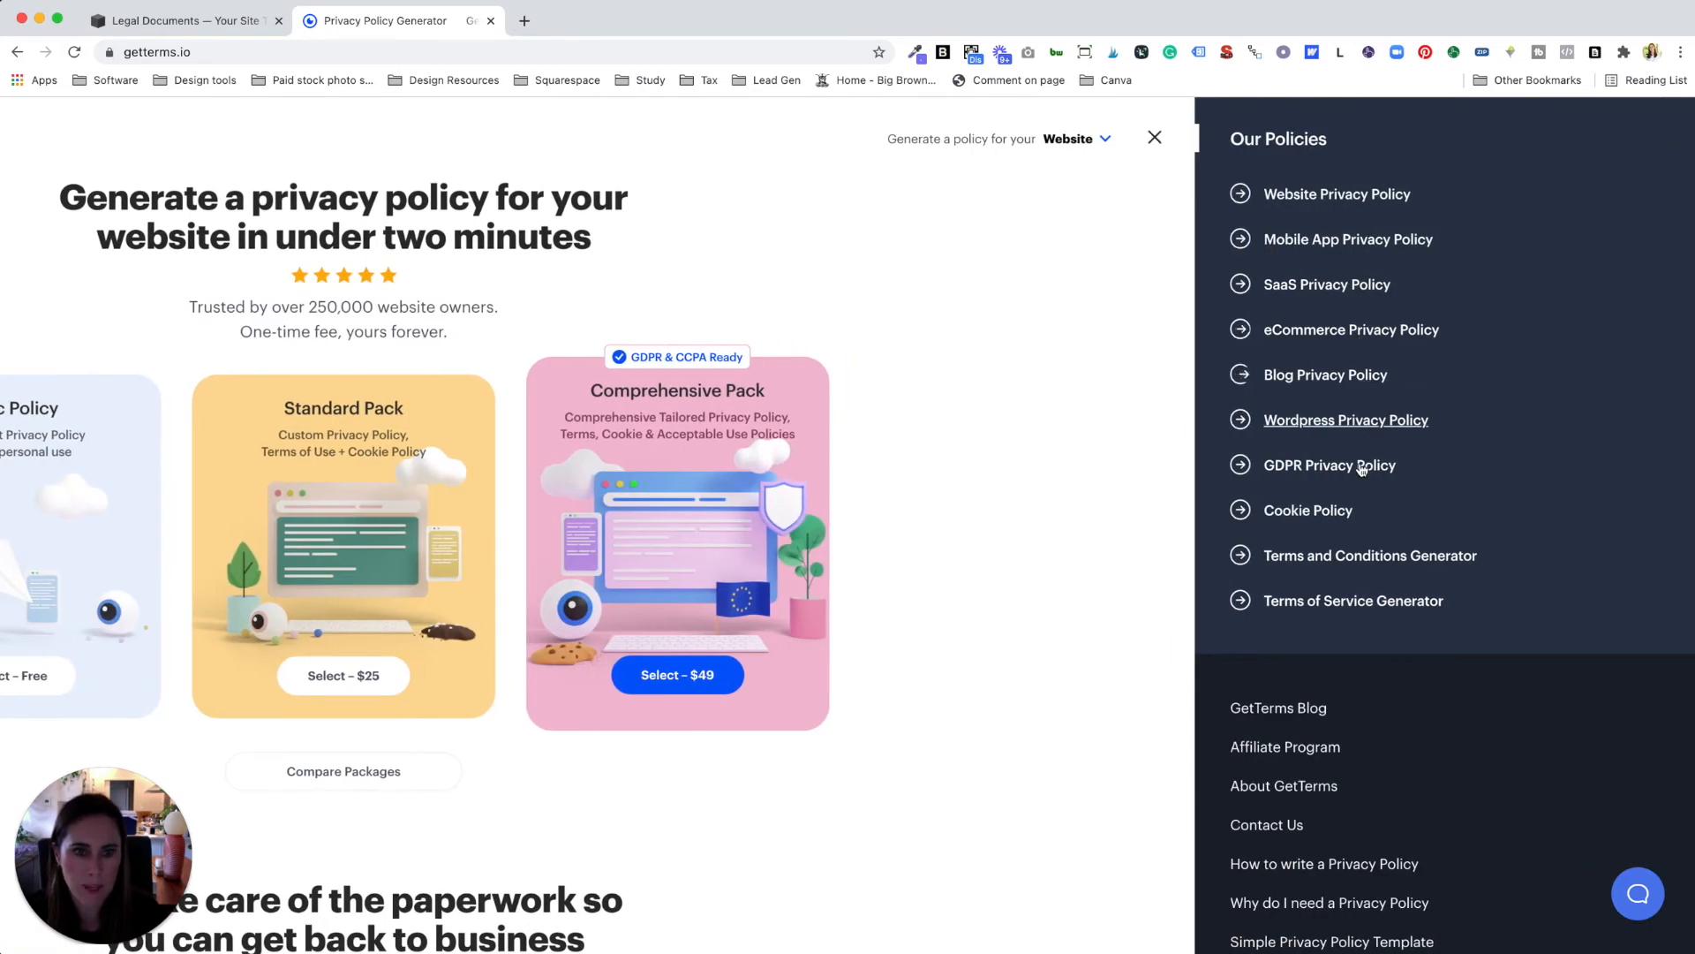
pyautogui.click(1380, 563)
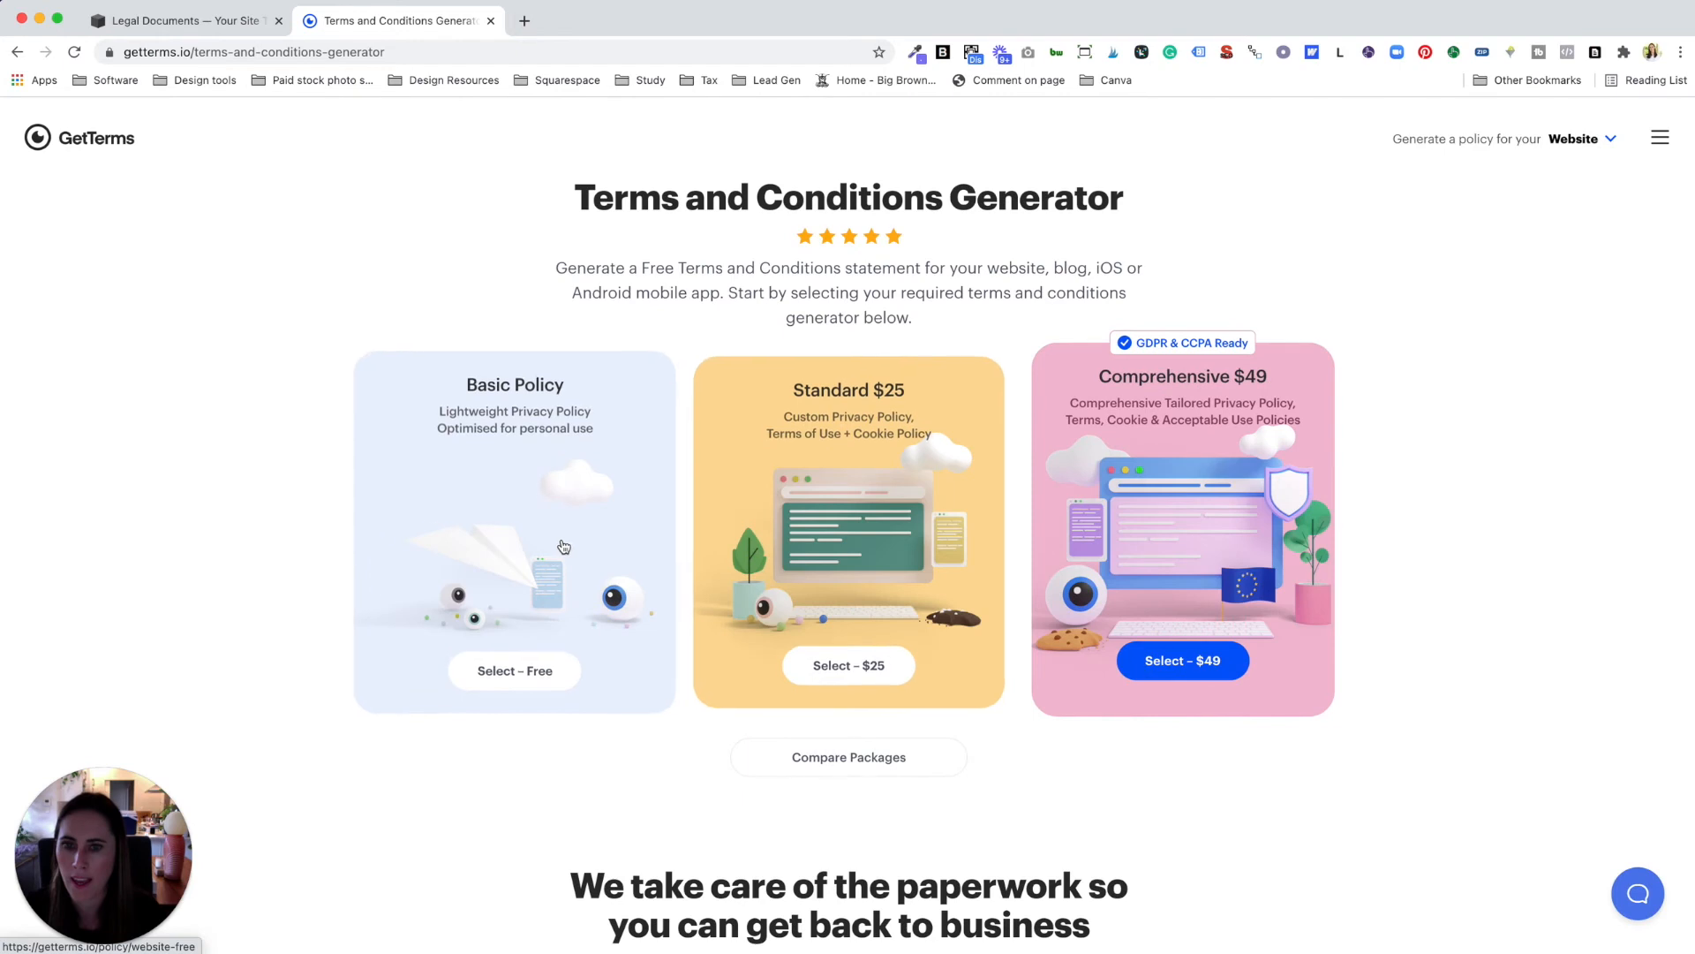
pyautogui.click(563, 547)
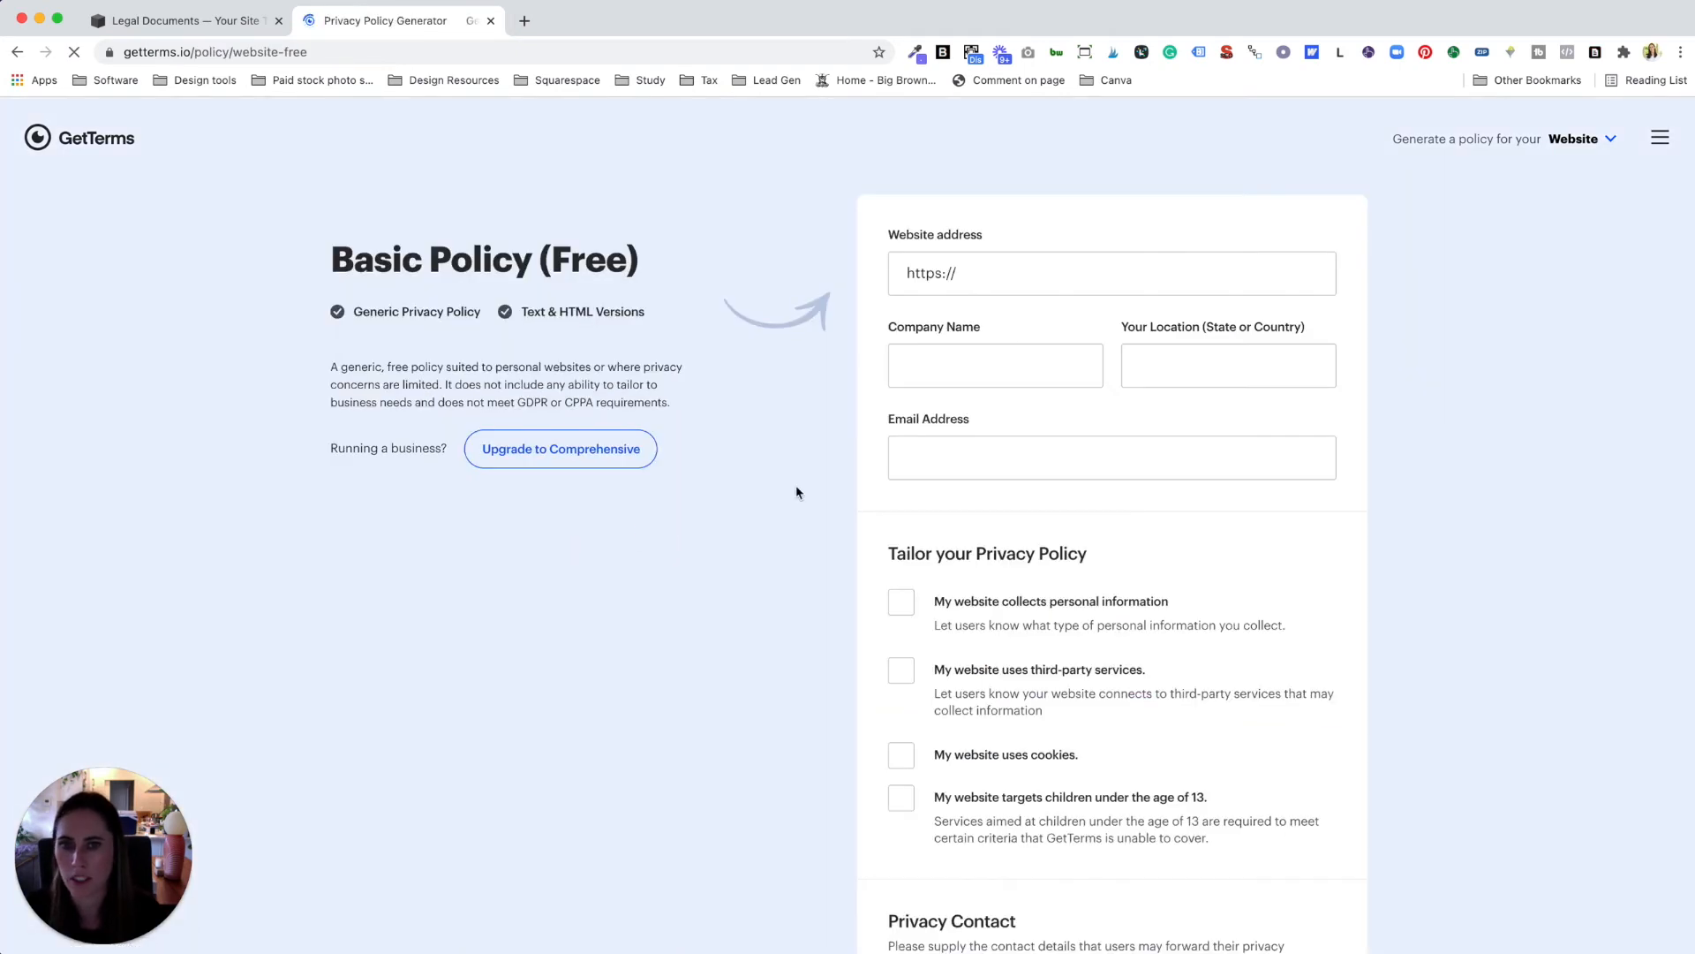
# Step: Fill in the website address, company name 'Simply', location Auckland and the contact email
pyautogui.click(1005, 278)
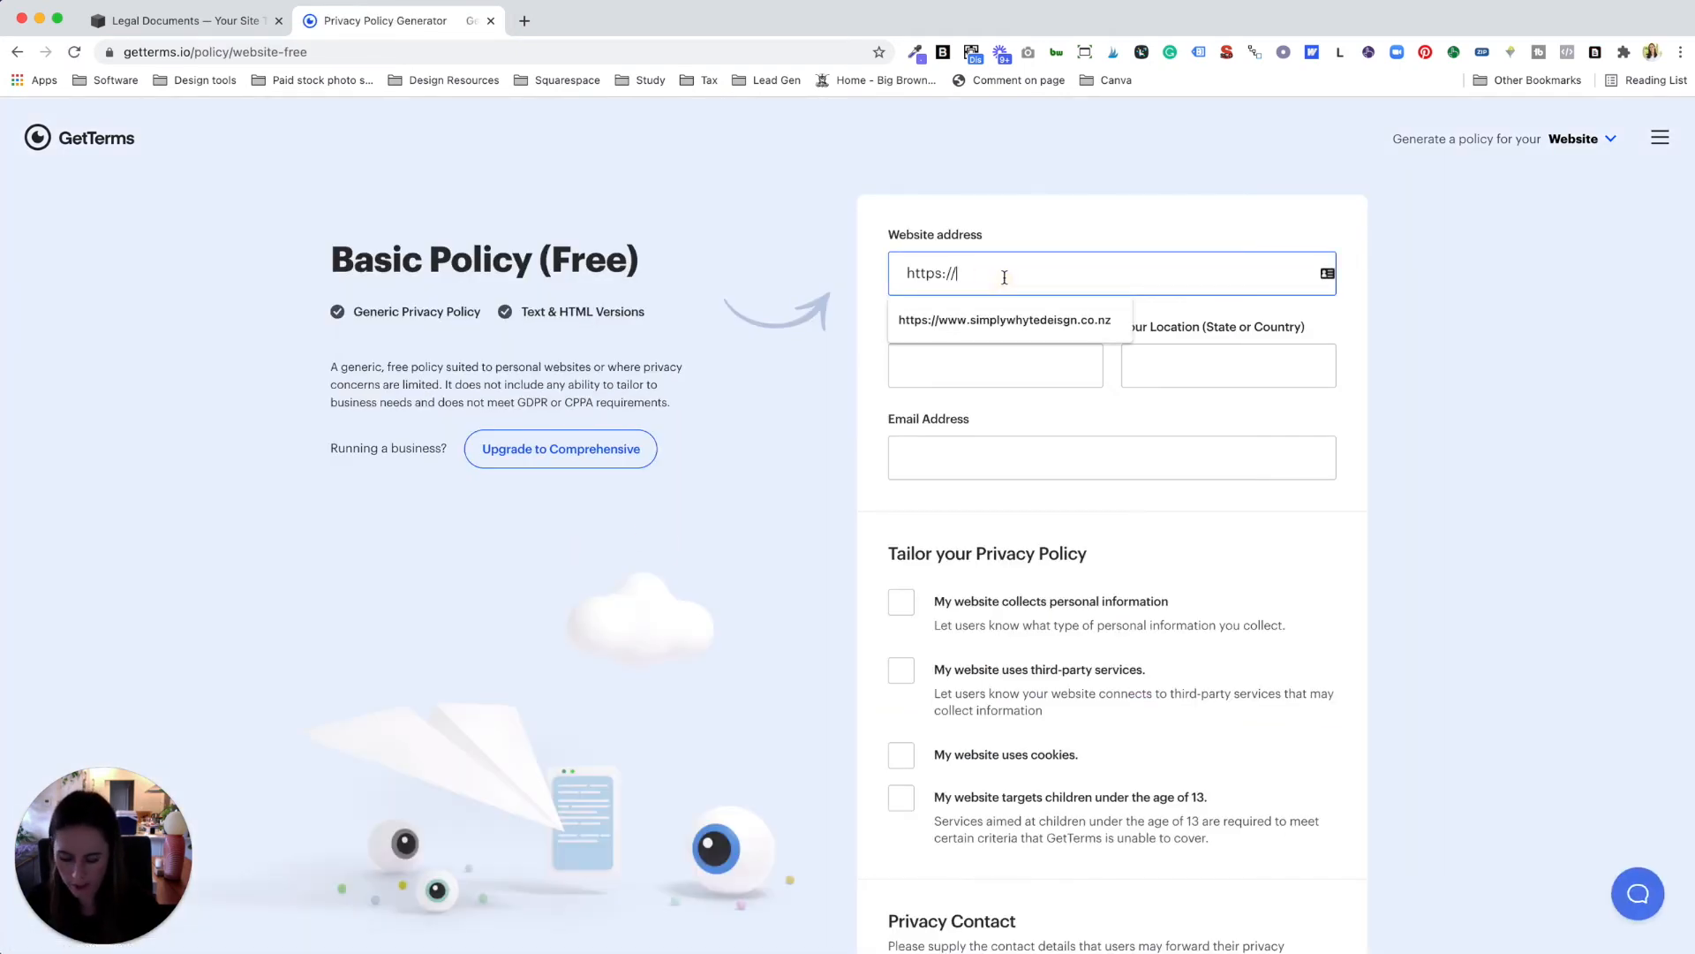
pyautogui.click(1004, 319)
pyautogui.click(992, 365)
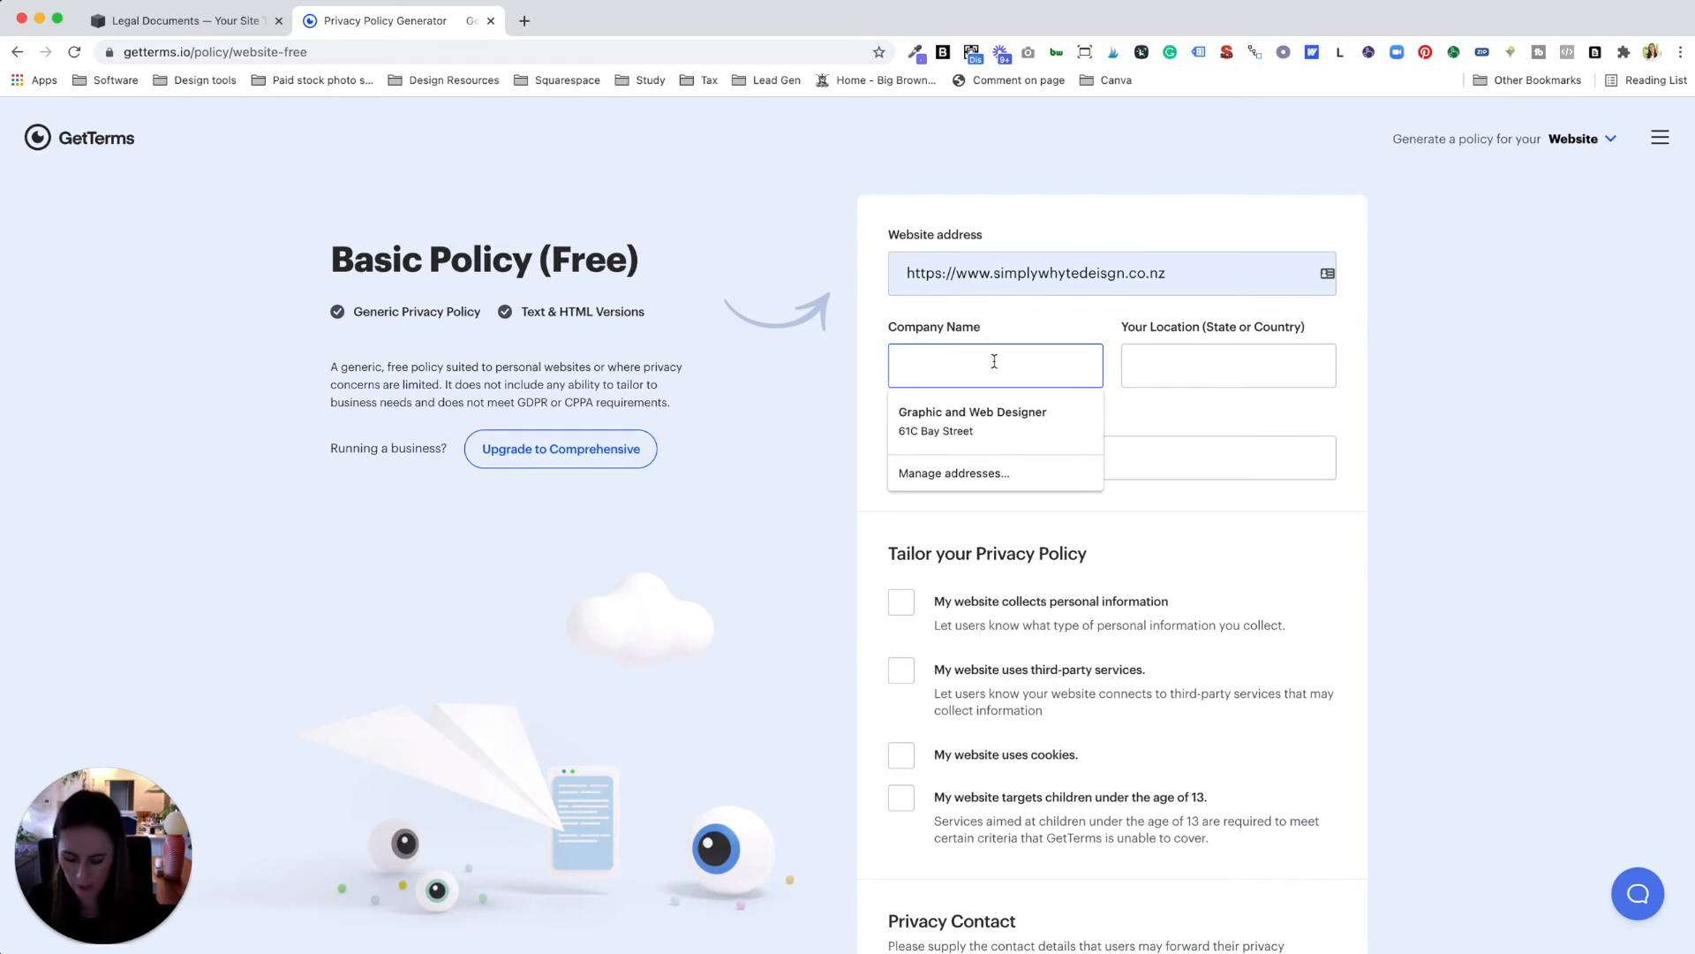
pyautogui.write('Simply')
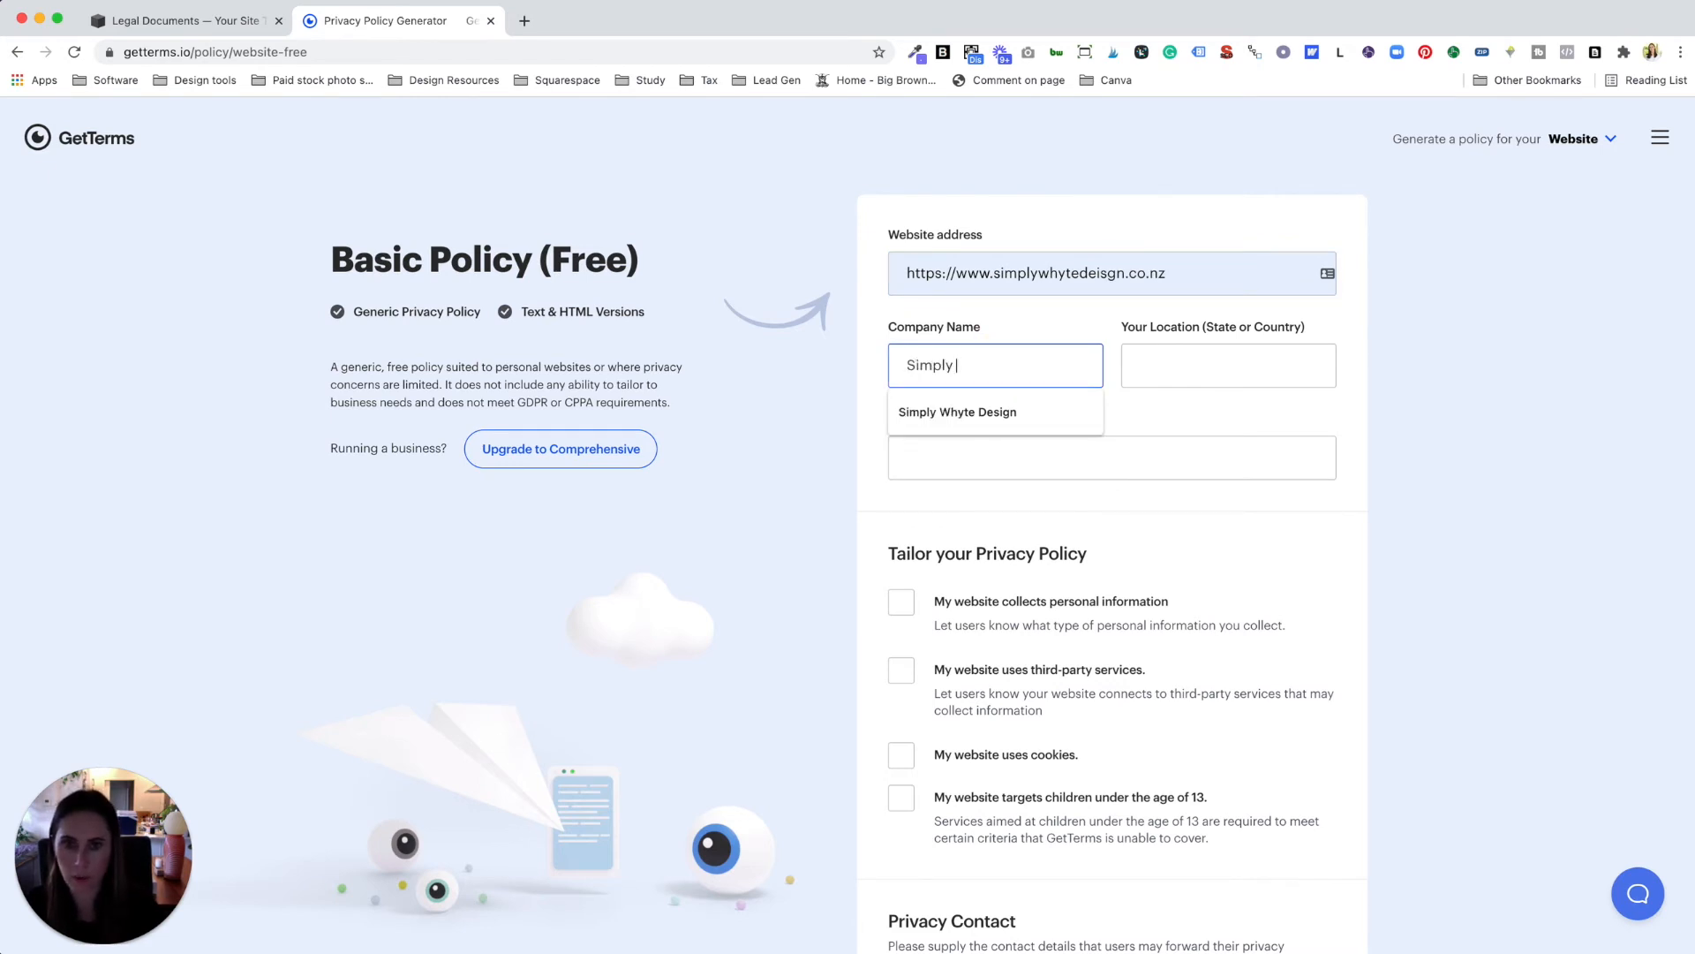
pyautogui.click(998, 408)
pyautogui.click(1222, 367)
pyautogui.write('Auckland')
pyautogui.click(1056, 454)
# Step: Declare collection of name, phone and email, personalisation uses, third-party services and cookies
pyautogui.click(972, 504)
pyautogui.scroll(-3, 901, 530)
pyautogui.click(900, 474)
pyautogui.click(911, 598)
pyautogui.click(910, 663)
pyautogui.scroll(-2, 1129, 494)
pyautogui.click(1131, 431)
pyautogui.click(910, 574)
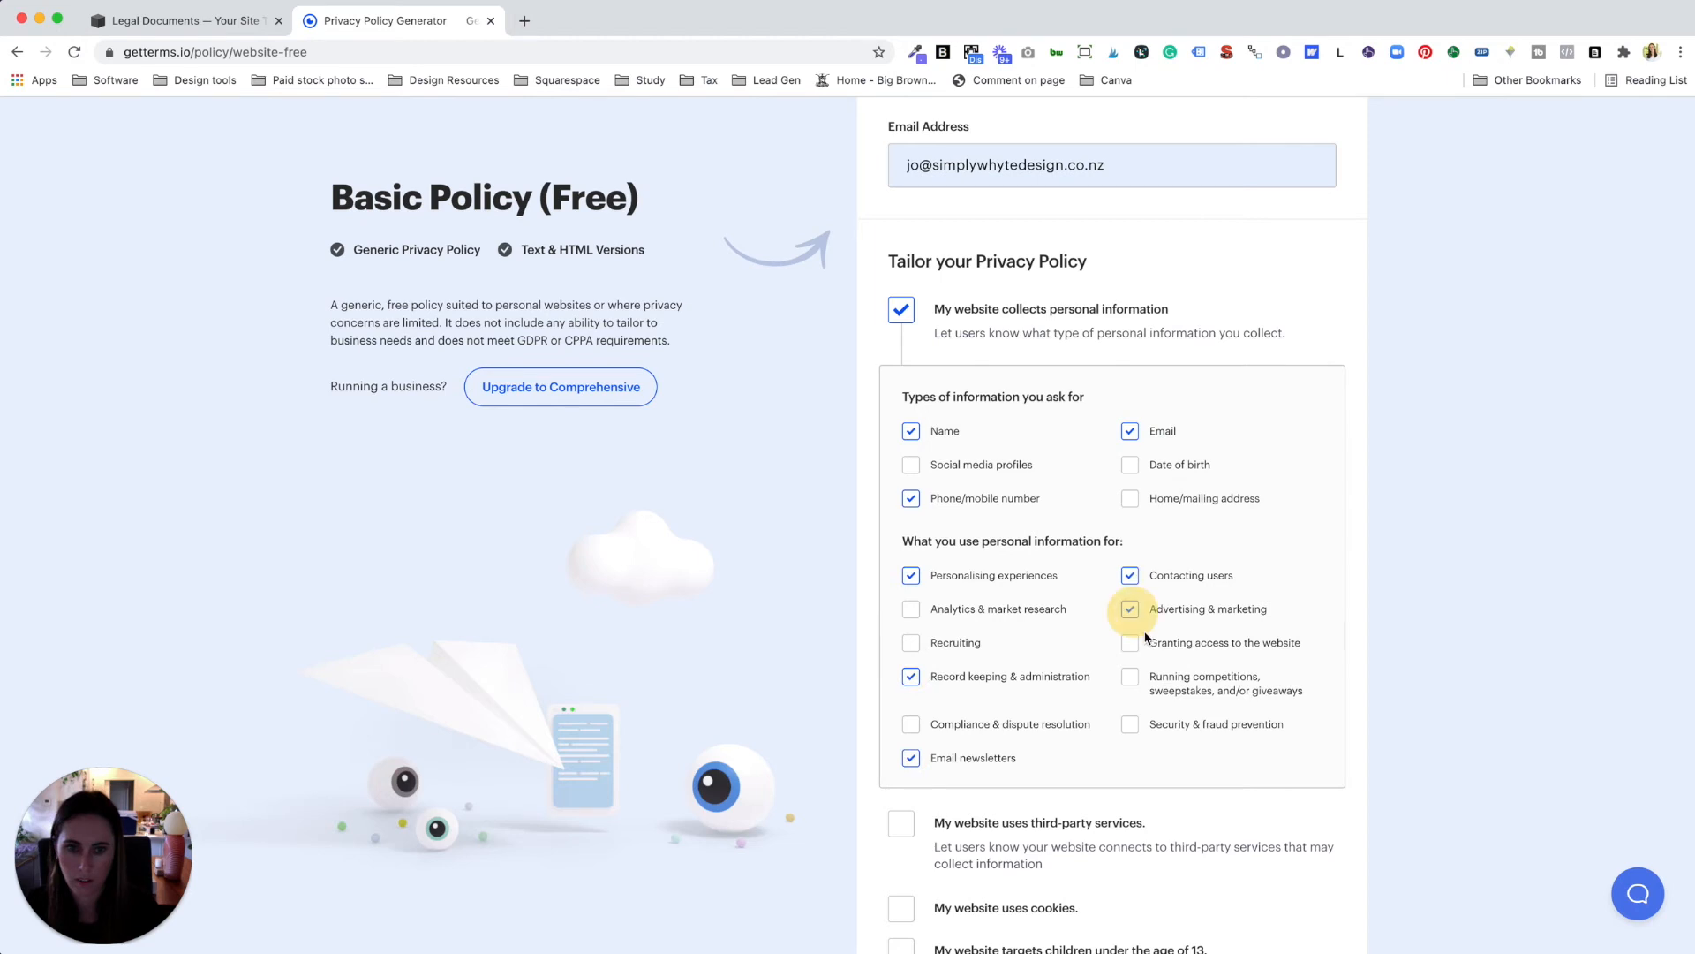
pyautogui.scroll(-2, 1114, 731)
pyautogui.click(901, 673)
pyautogui.click(901, 755)
# Step: Set email or phone as the privacy contact, accept the disclaimer, opt in, and generate the policy
pyautogui.scroll(-6, 1097, 657)
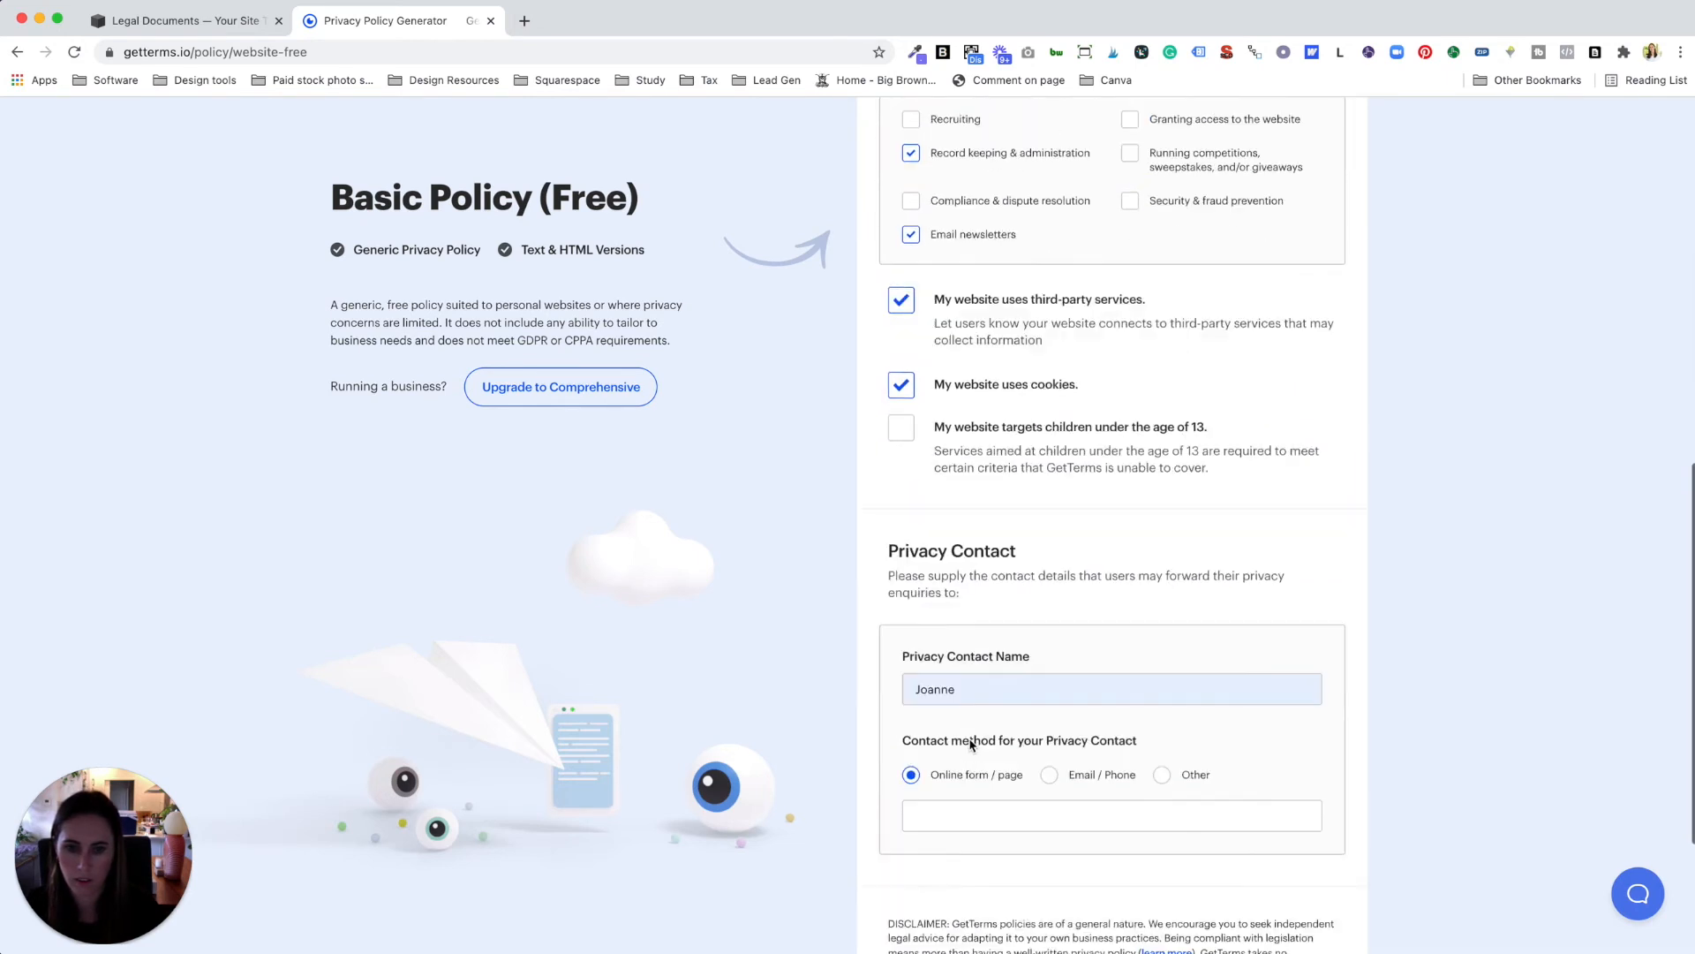
pyautogui.click(1049, 590)
pyautogui.click(1071, 633)
pyautogui.click(1072, 664)
pyautogui.scroll(-1, 905, 777)
pyautogui.click(901, 755)
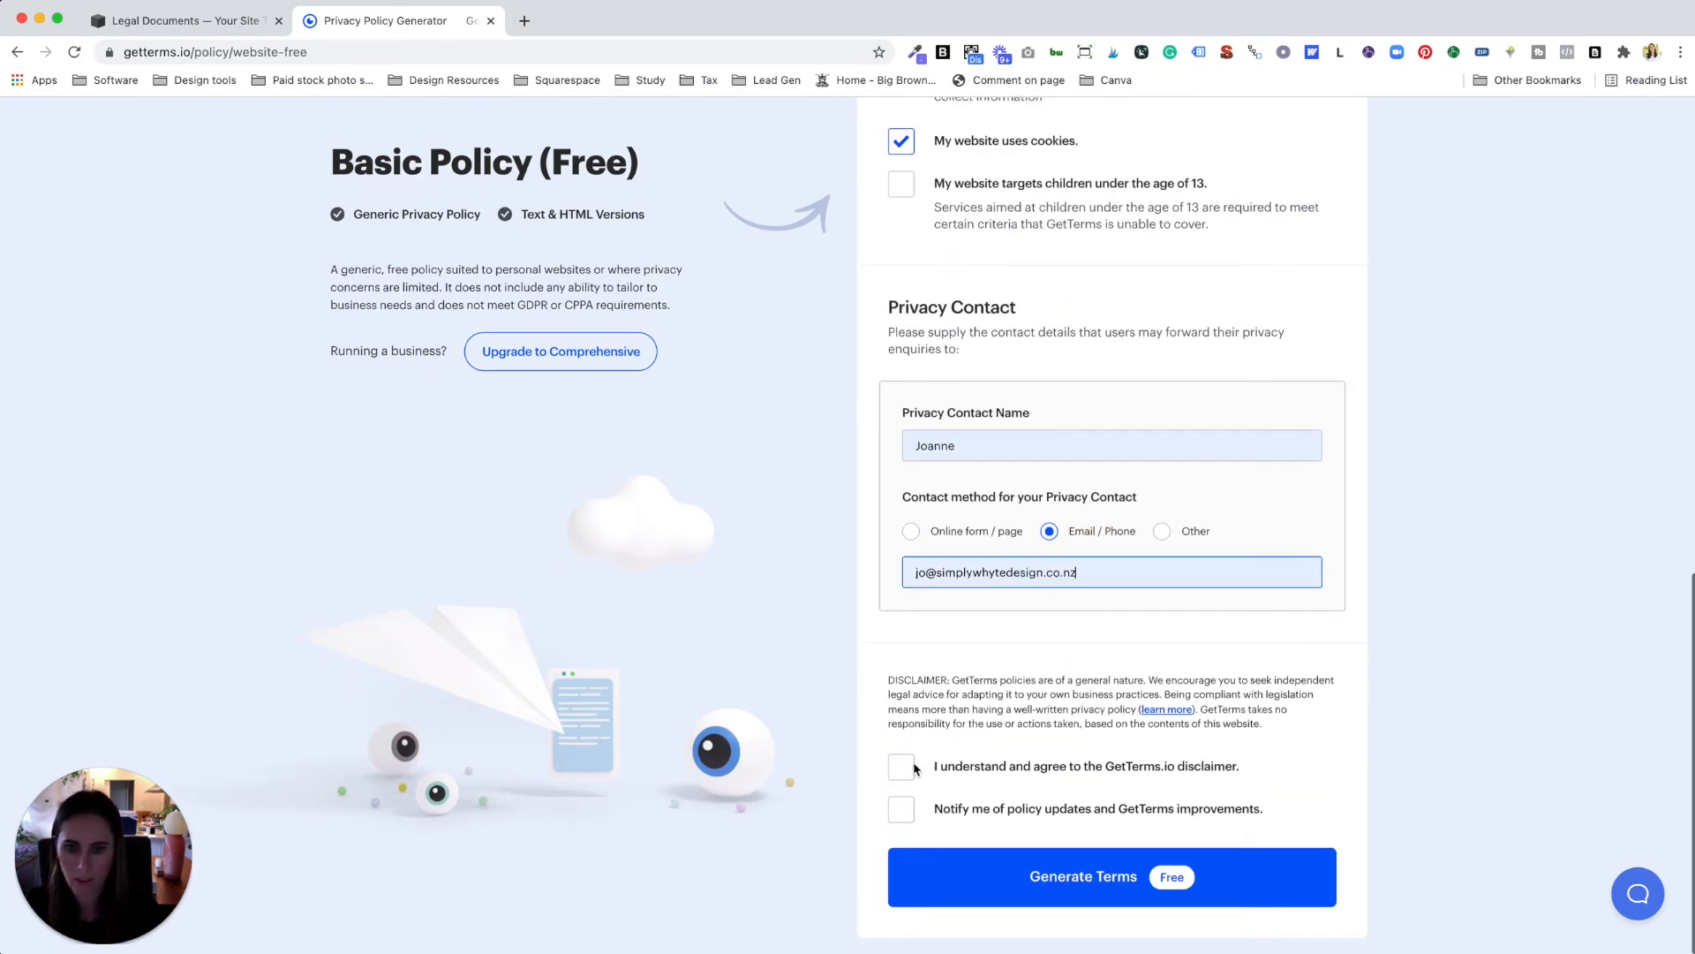
pyautogui.click(903, 809)
pyautogui.click(1097, 887)
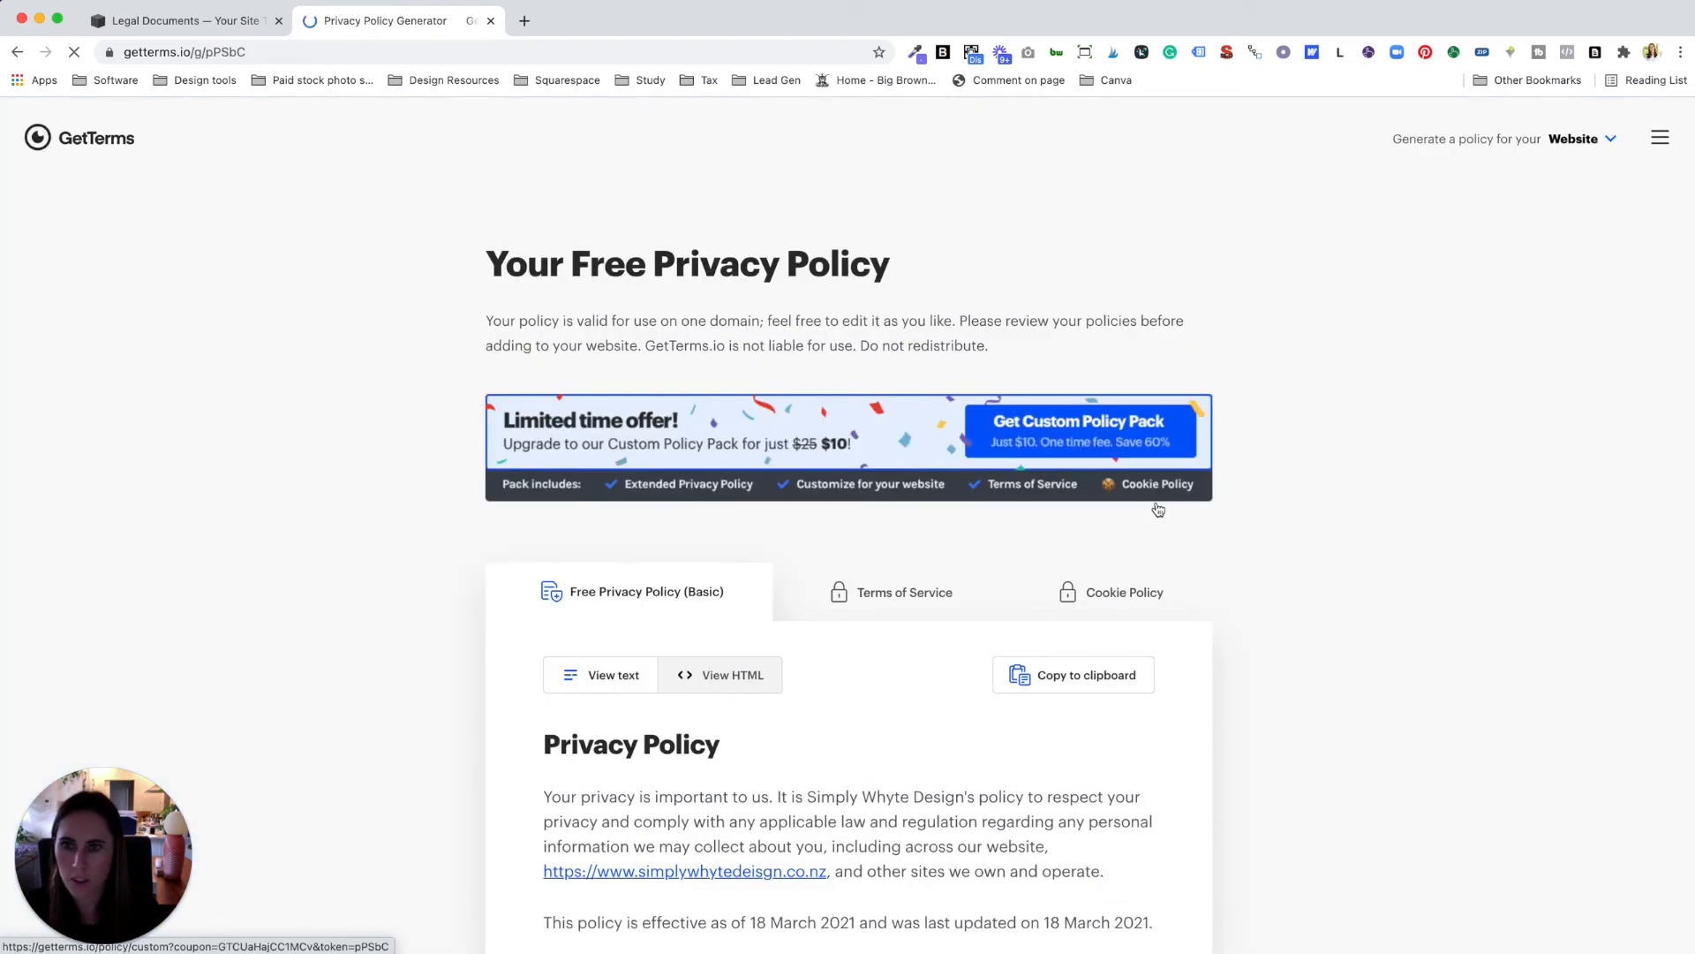
# Step: Copy the generated privacy policy text to the clipboard
pyautogui.scroll(-5, 960, 615)
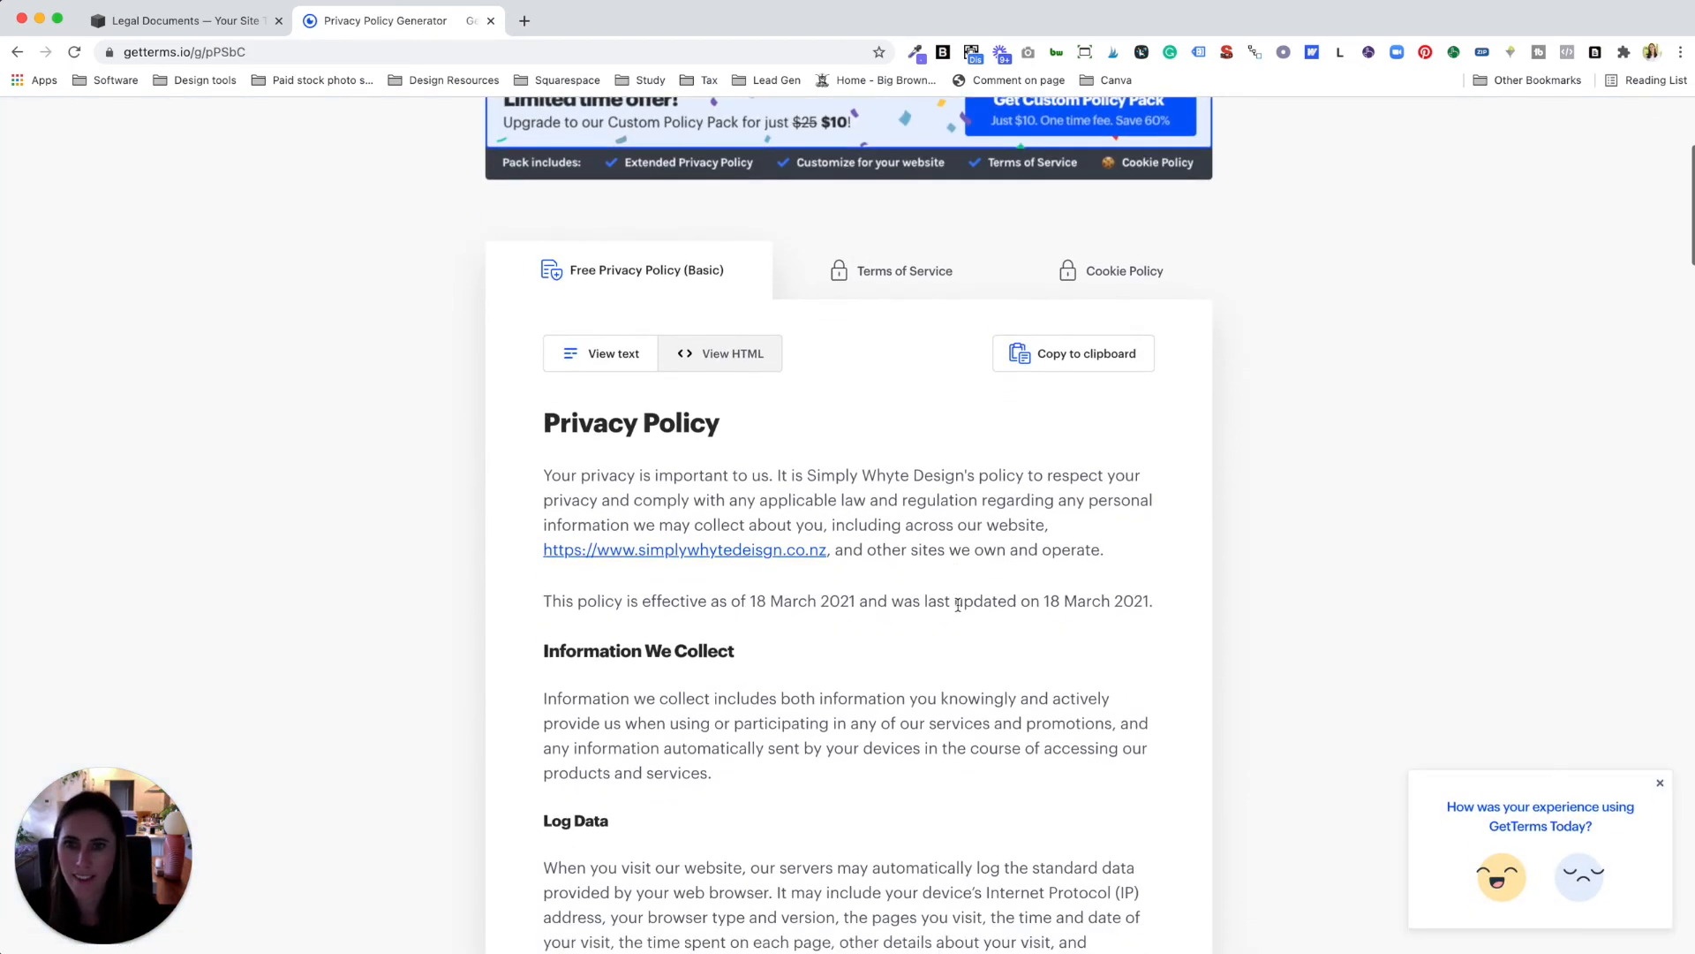
pyautogui.click(1070, 342)
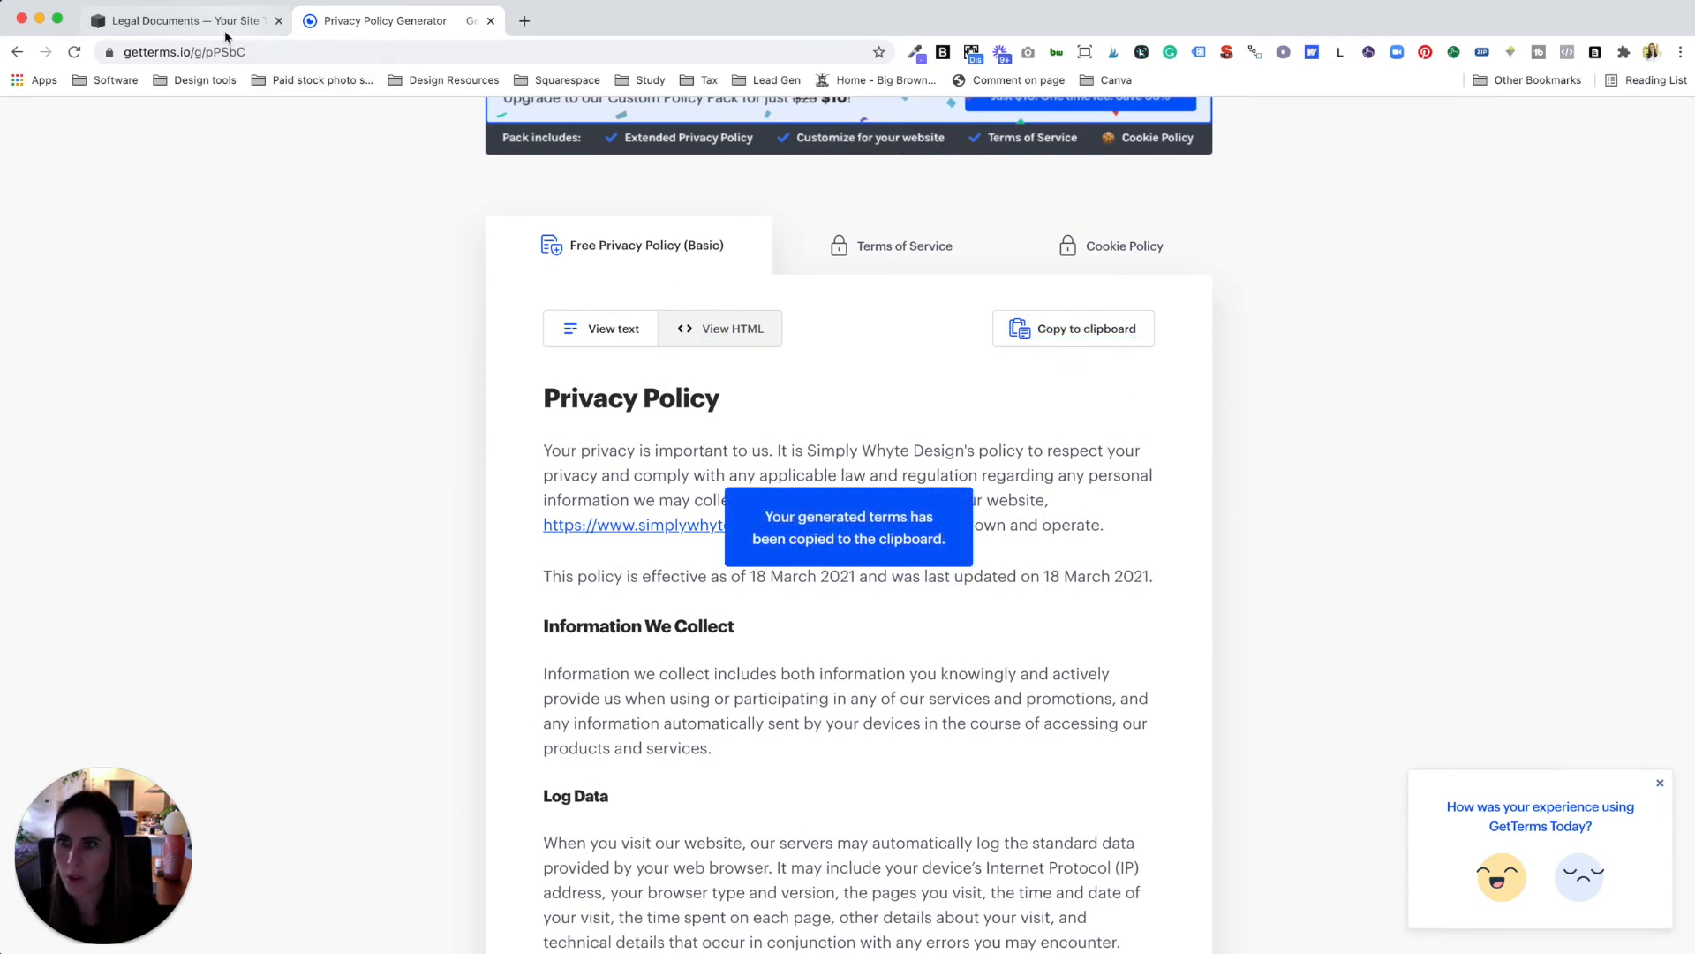
pyautogui.click(216, 27)
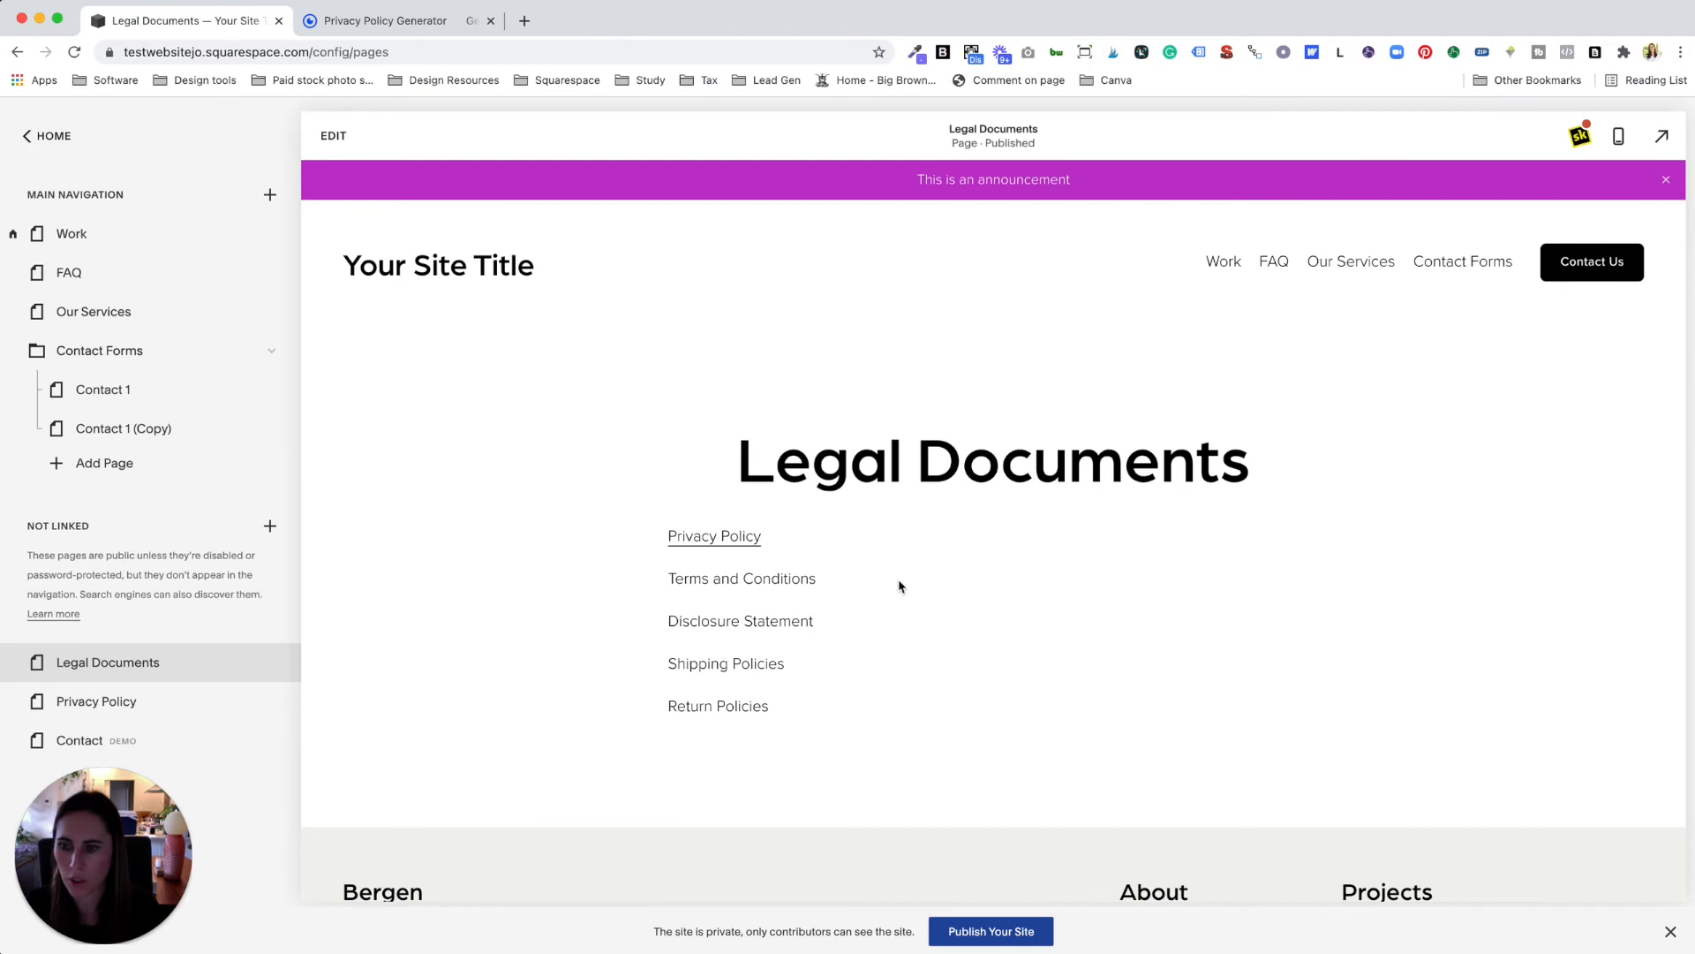
# Step: Create a blank unlinked page named 'Terms and Conditions'
pyautogui.scroll(-2, 901, 584)
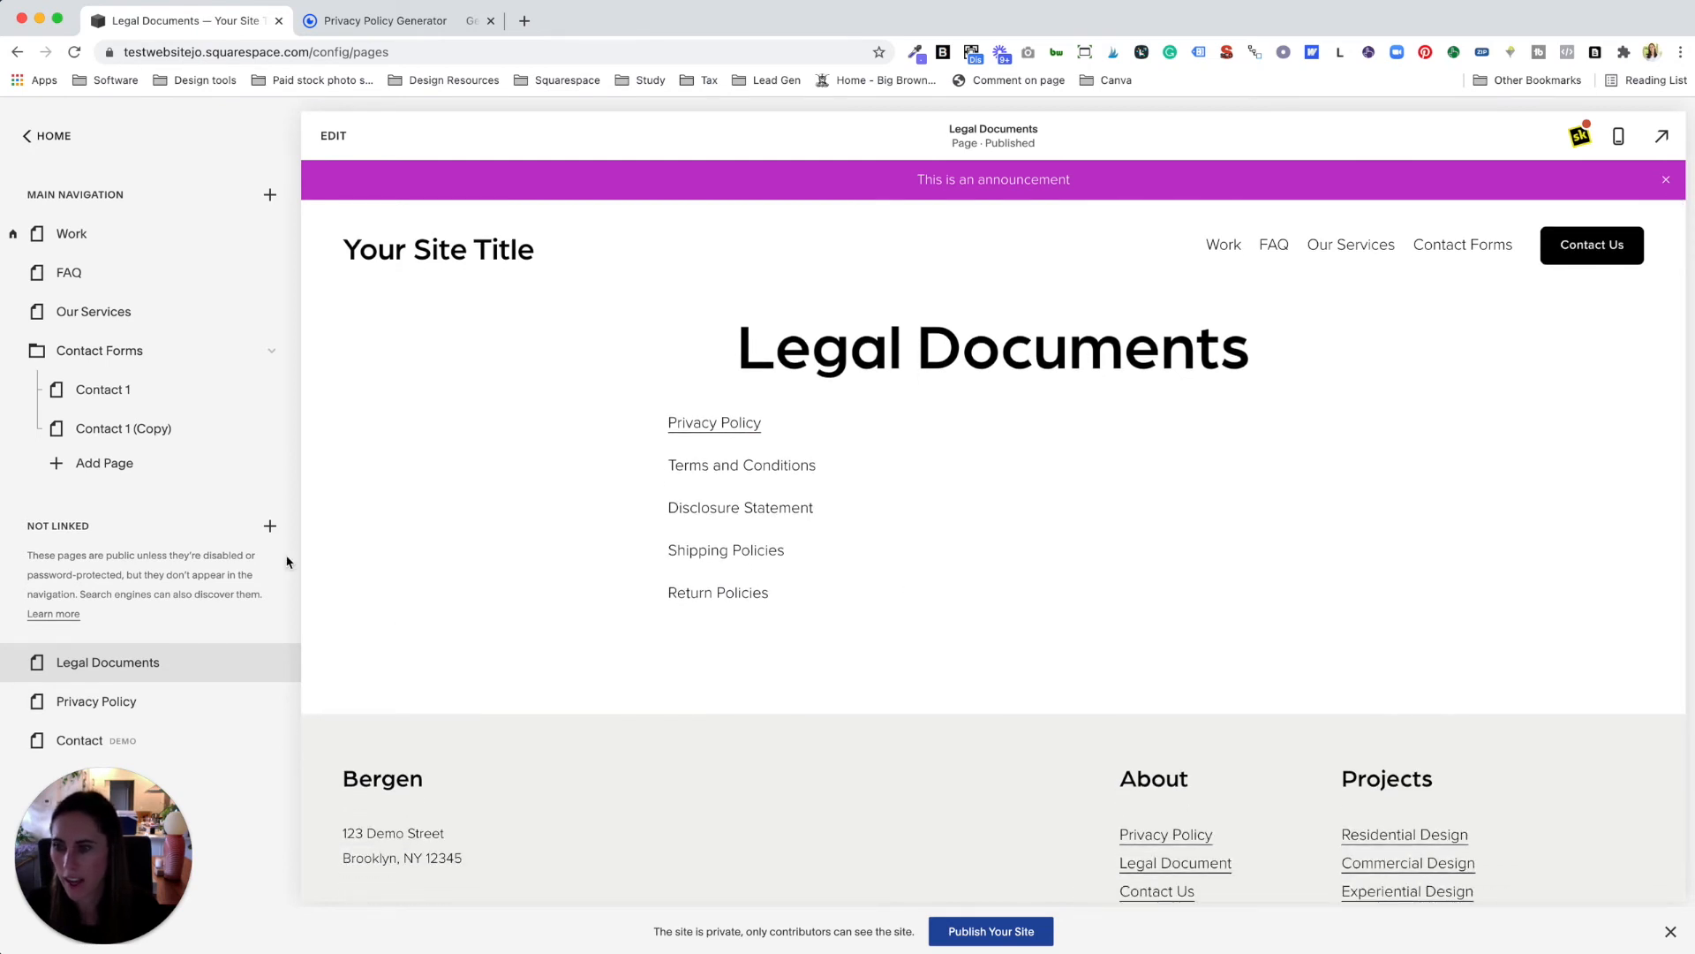
pyautogui.click(270, 525)
pyautogui.click(242, 469)
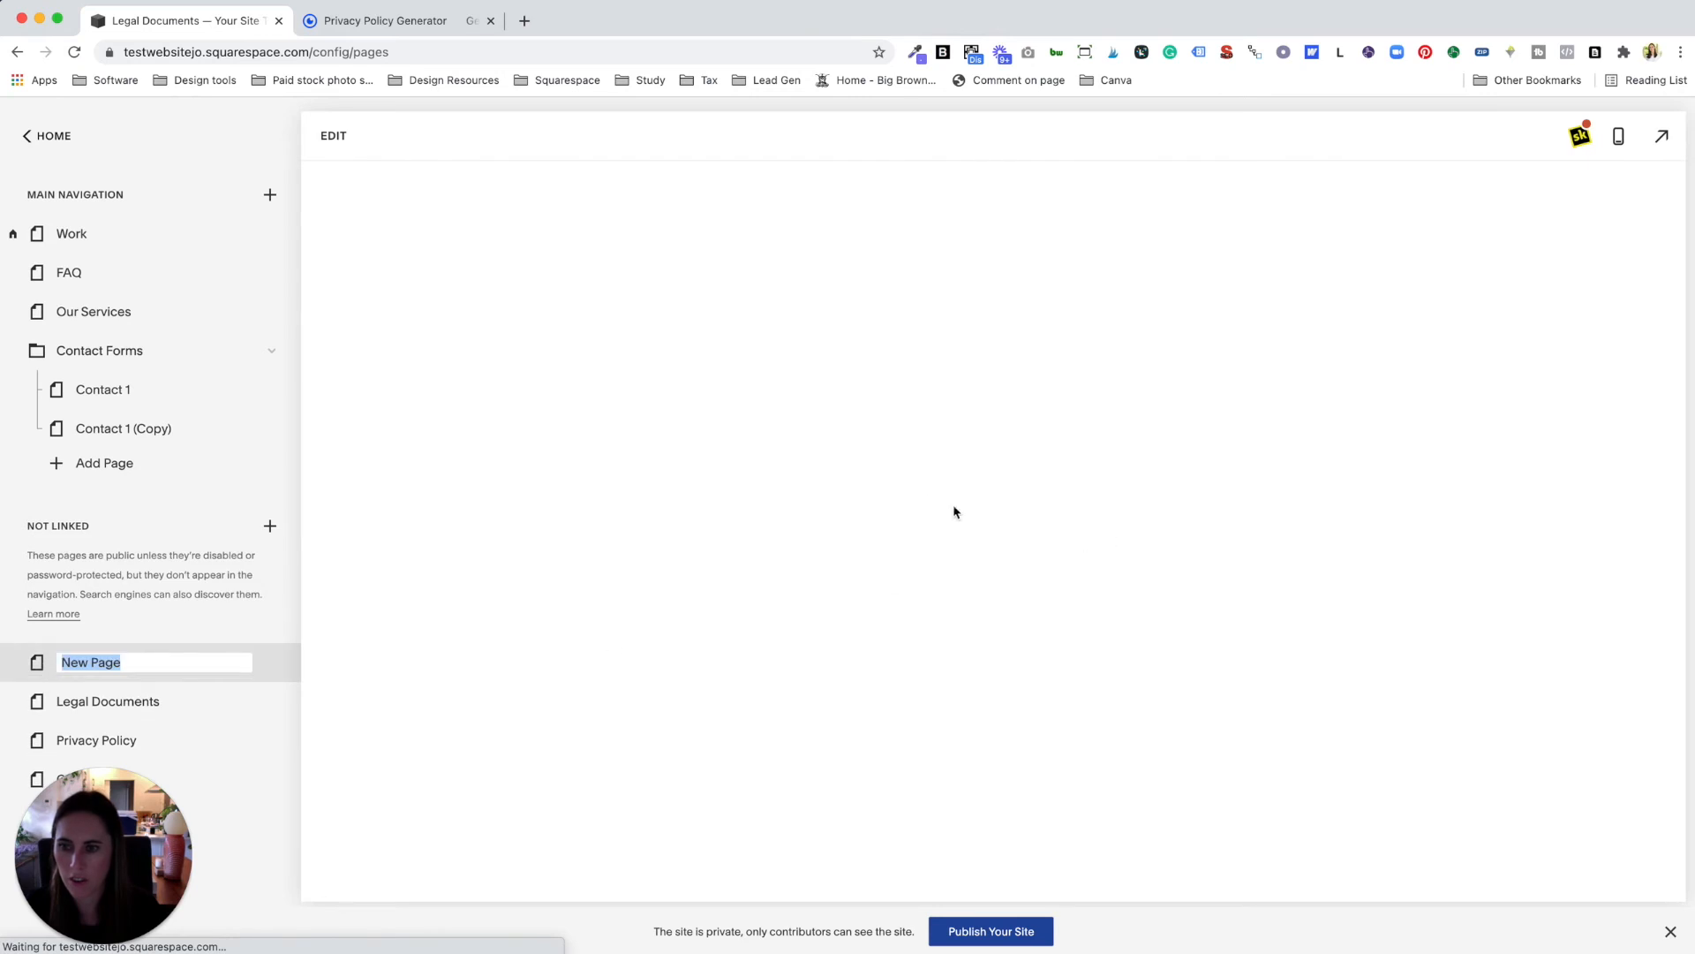
pyautogui.write('Terms and')
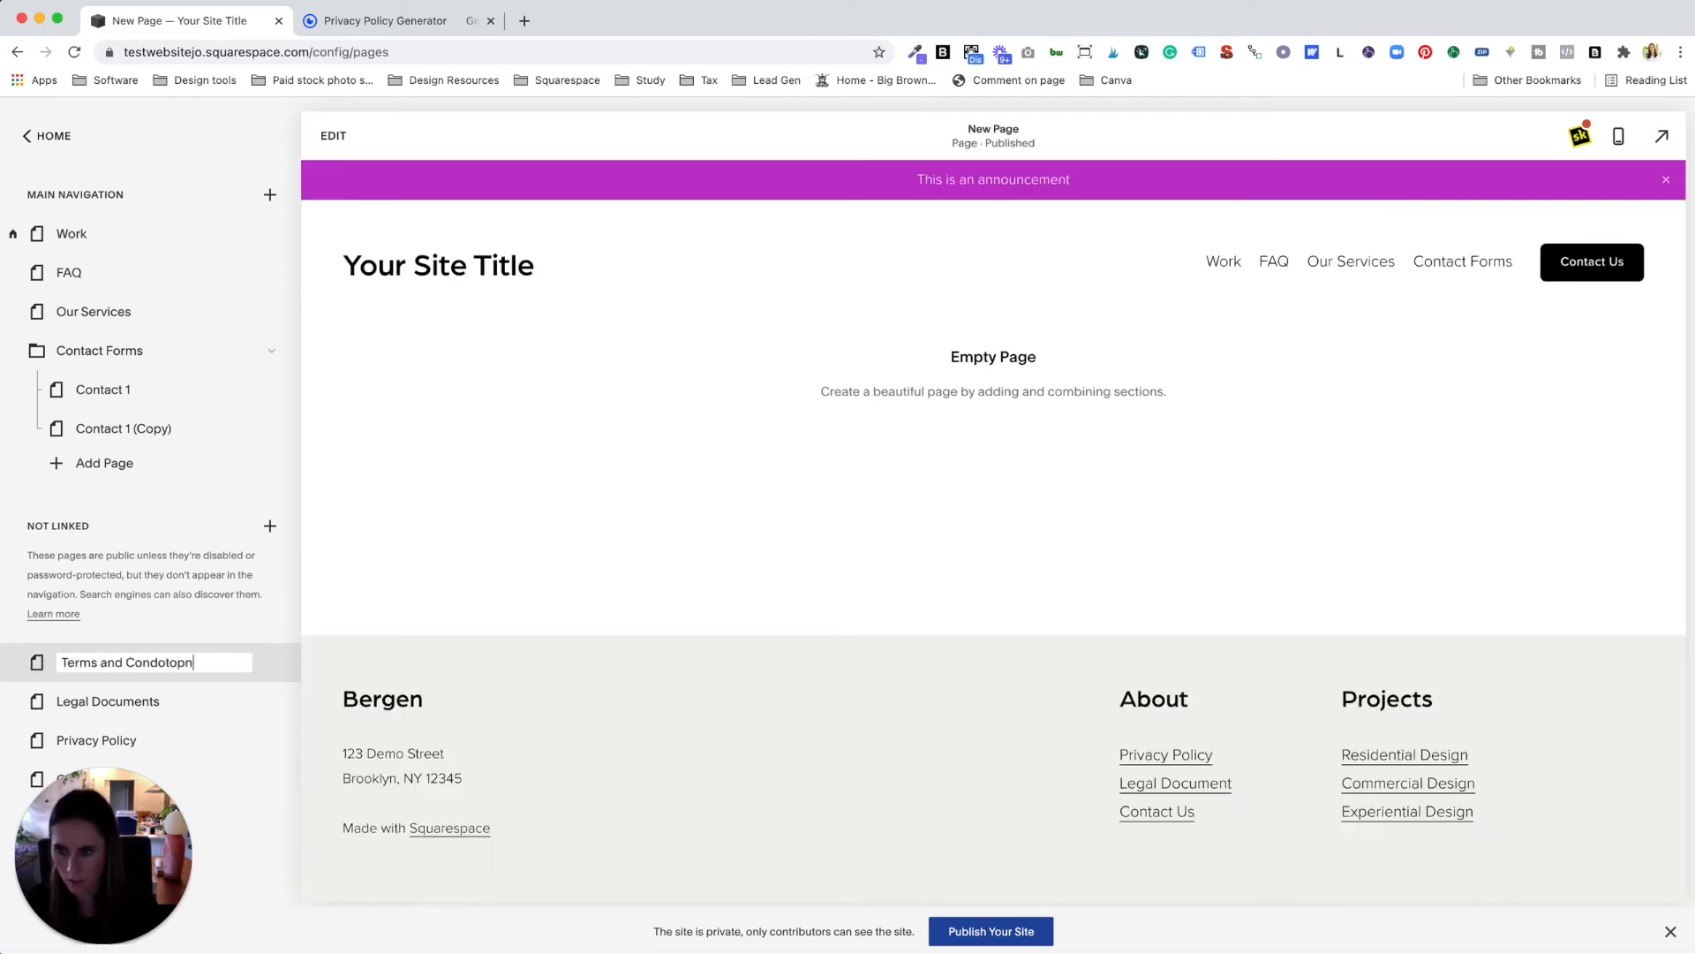
pyautogui.write(' Conditions')
pyautogui.press('Return')
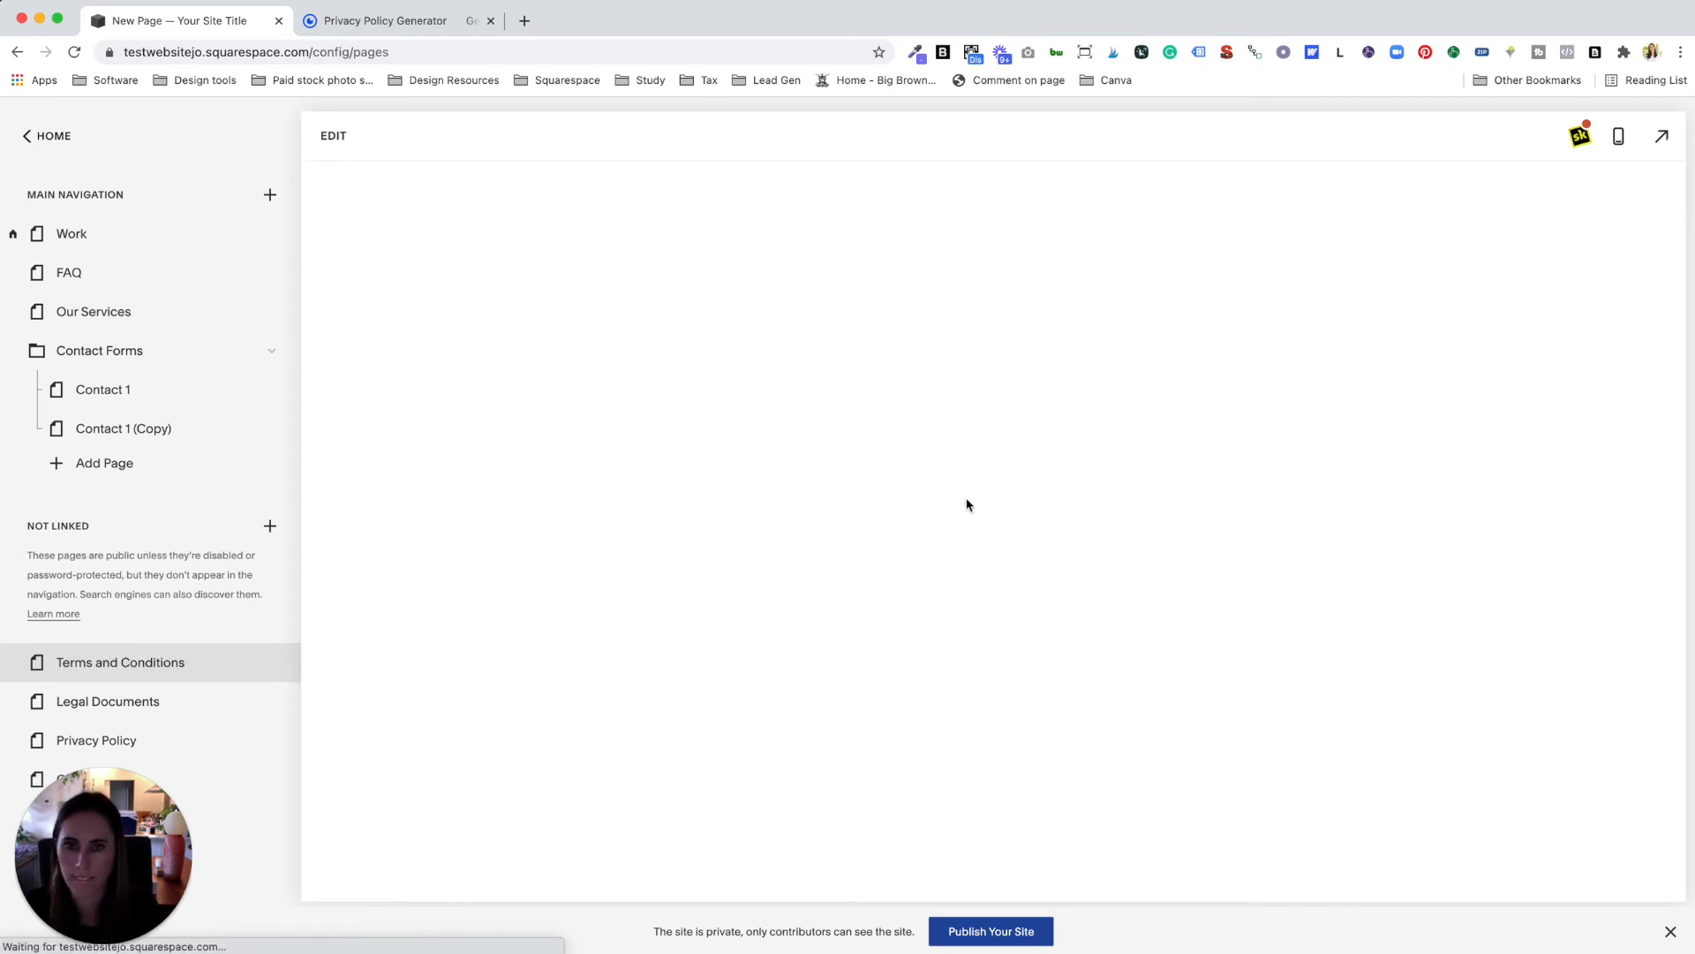
# Step: Add a plain text section to the empty Terms and Conditions page
pyautogui.click(333, 135)
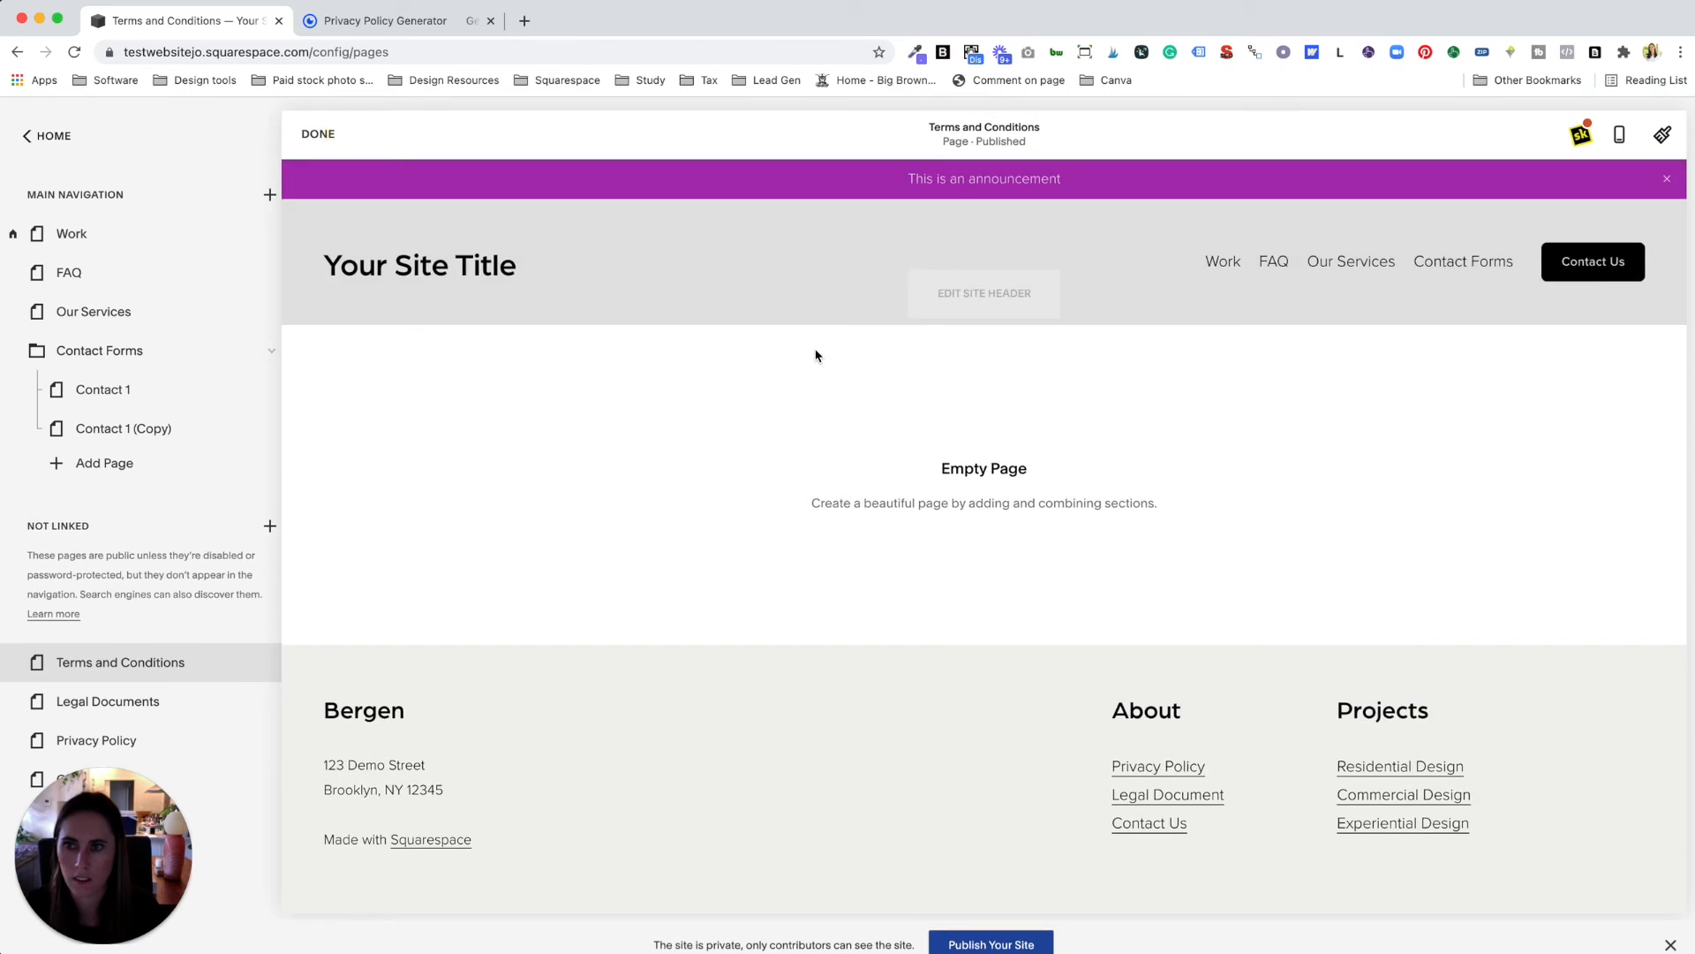
pyautogui.click(843, 517)
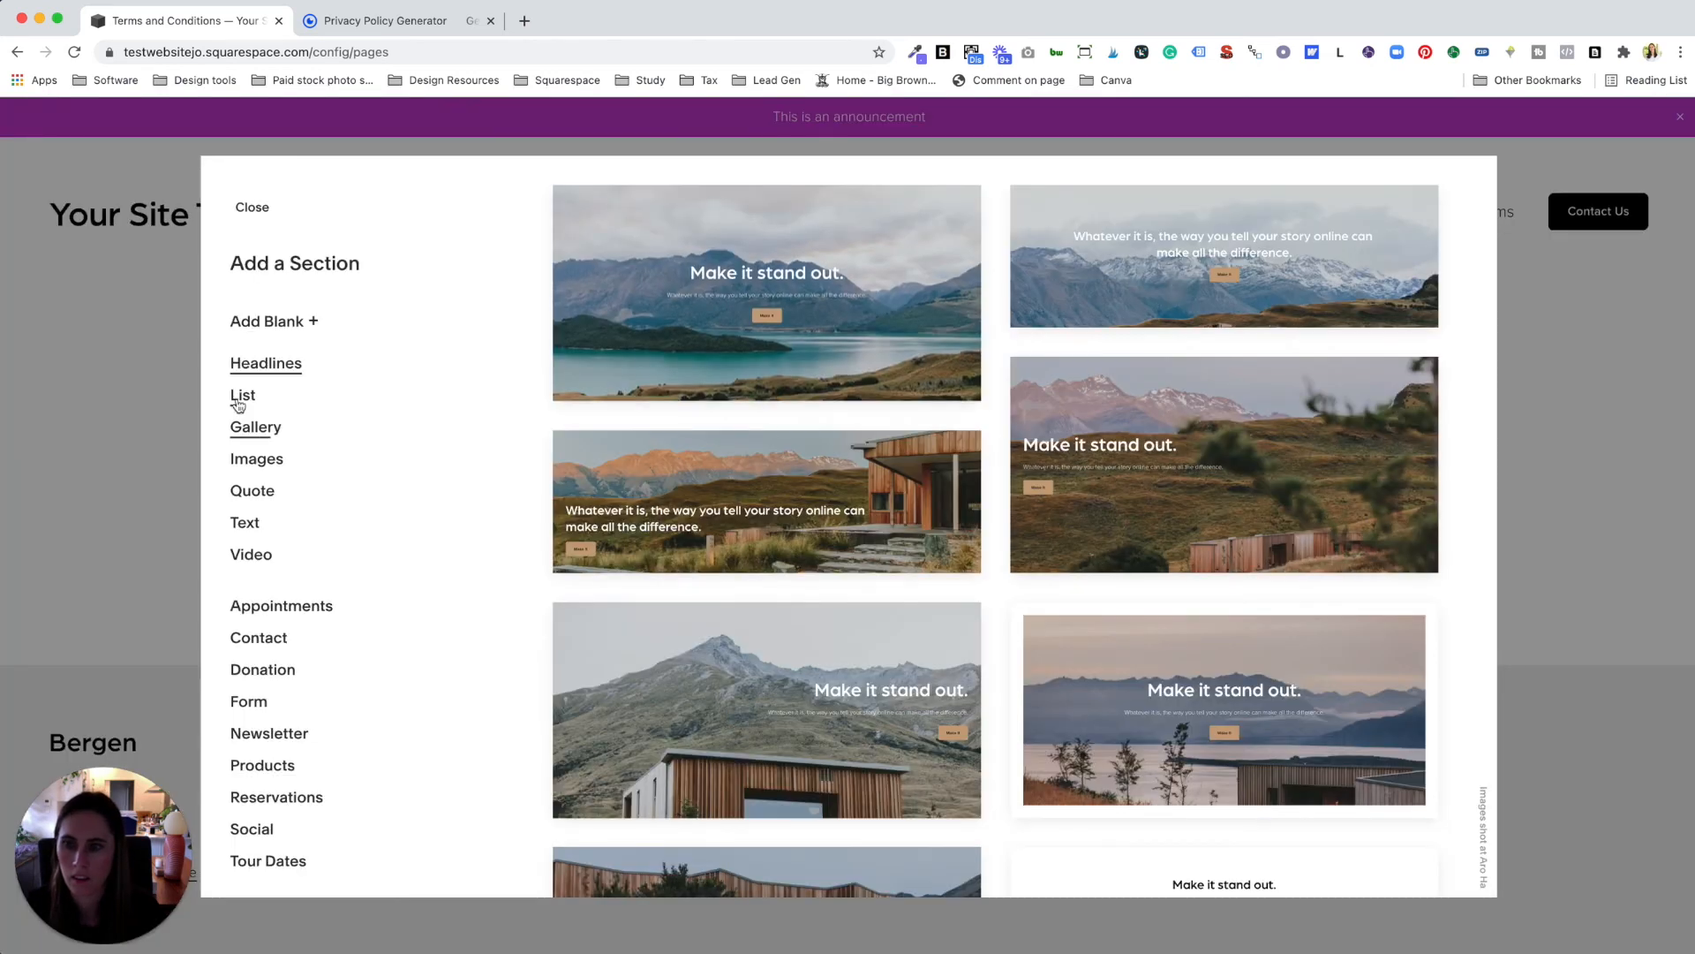
pyautogui.click(241, 398)
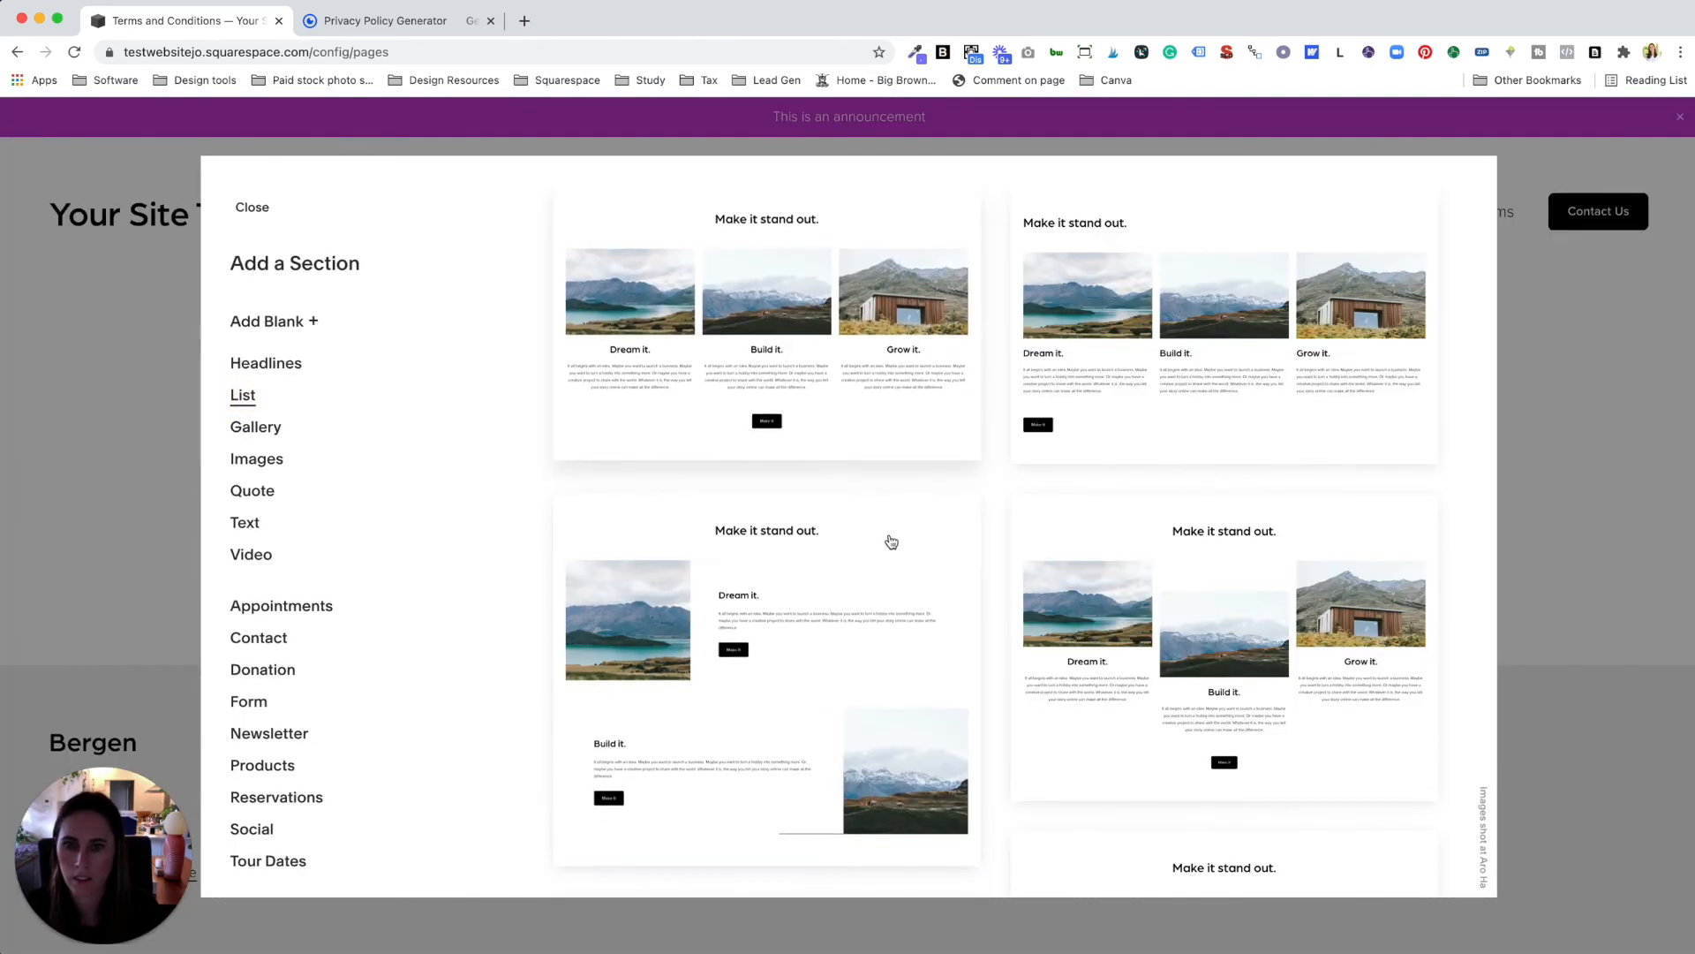
pyautogui.click(262, 524)
pyautogui.click(760, 449)
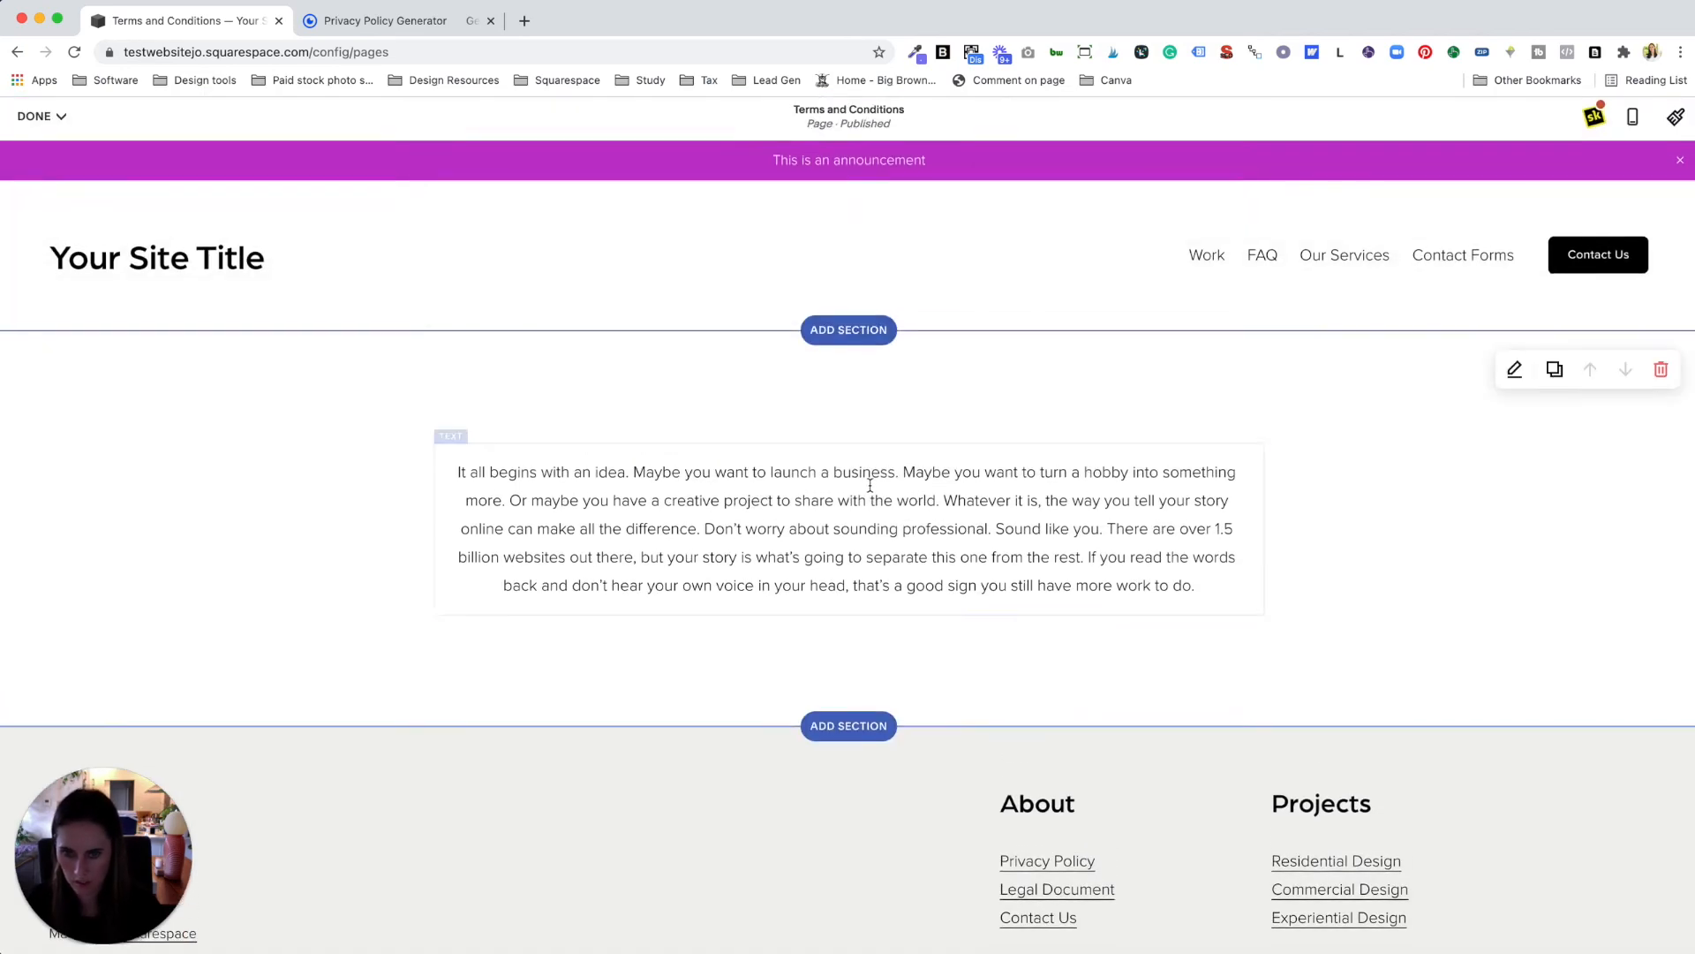
# Step: Replace the placeholder paragraph with the pasted privacy policy text
pyautogui.click(897, 477)
pyautogui.hotkey('ctrl', 'a')
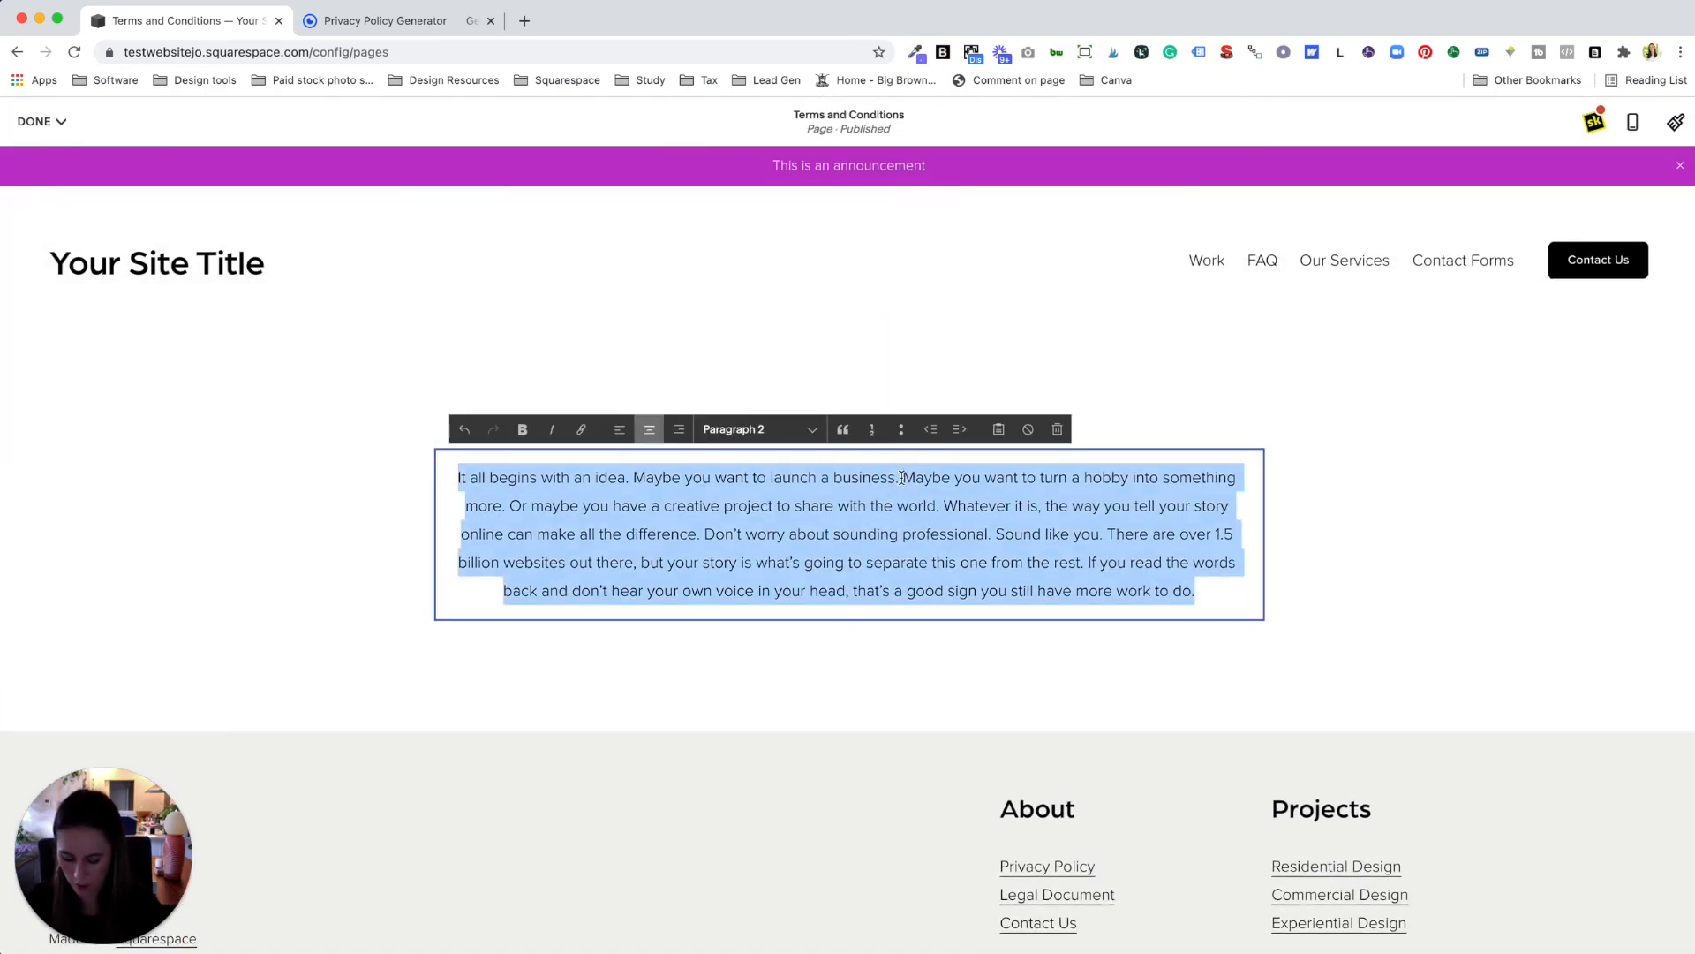
pyautogui.press('BackSpace')
pyautogui.press('super+v')
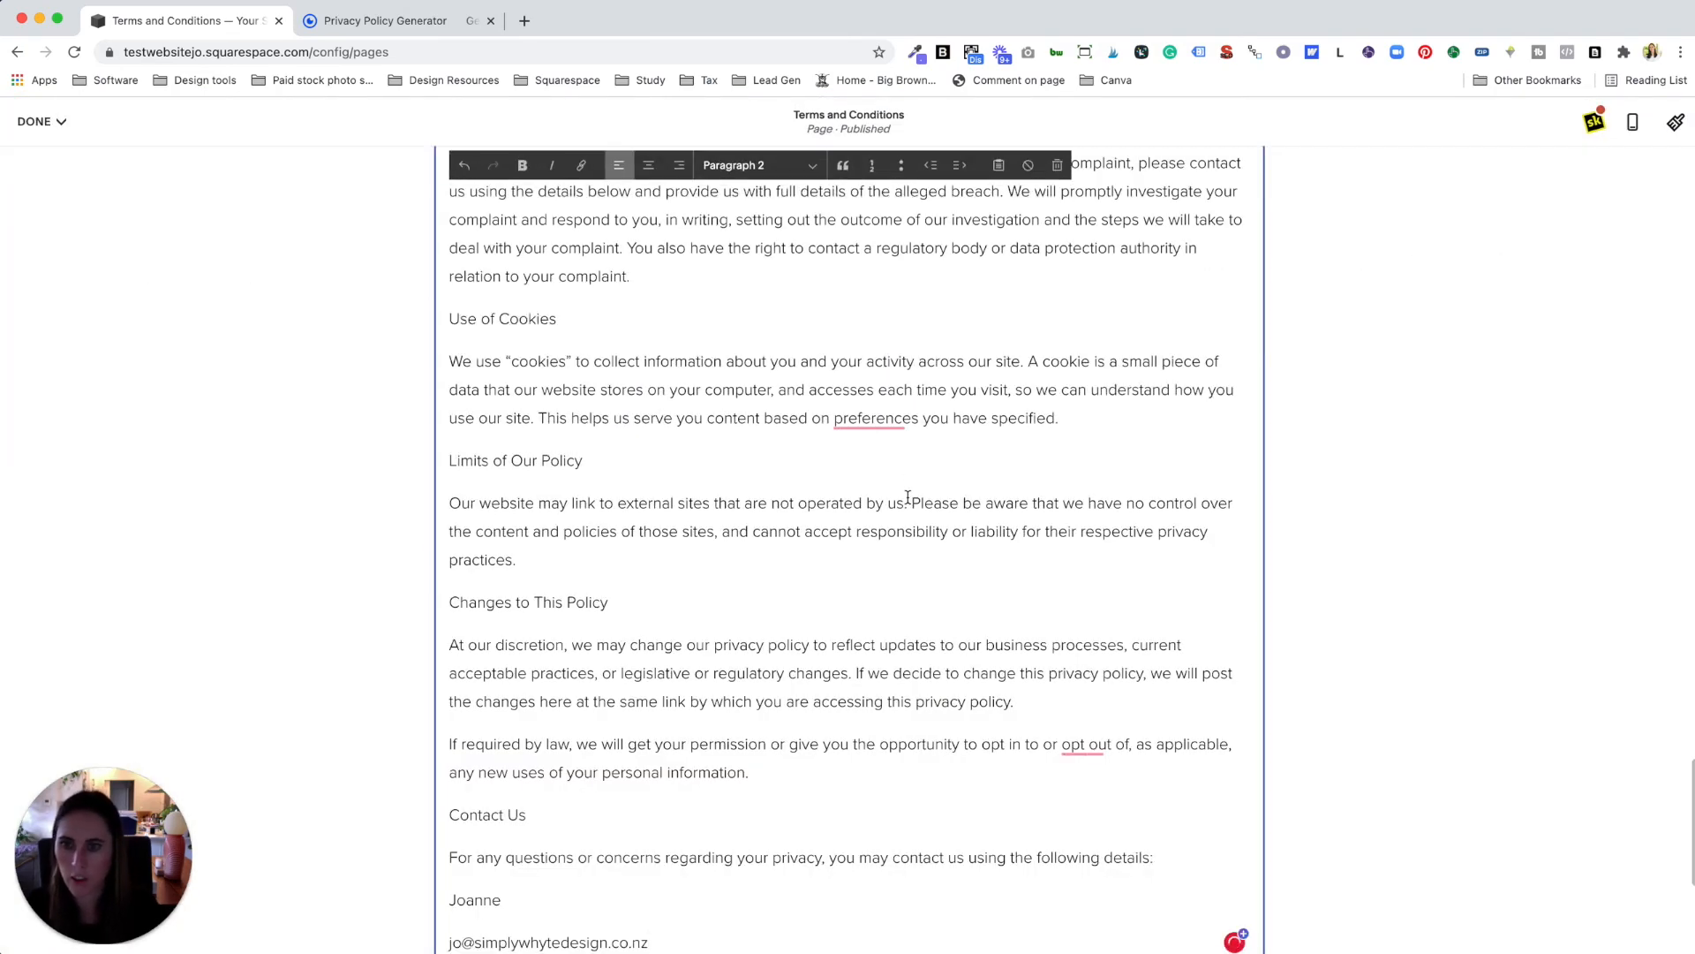
pyautogui.scroll(10, 904, 496)
pyautogui.scroll(15, 904, 496)
# Step: Make 'Privacy Policy' a Heading 1 and 'Information We Collect' a Heading 2
pyautogui.moveTo(545, 477); pyautogui.dragTo(433, 478)
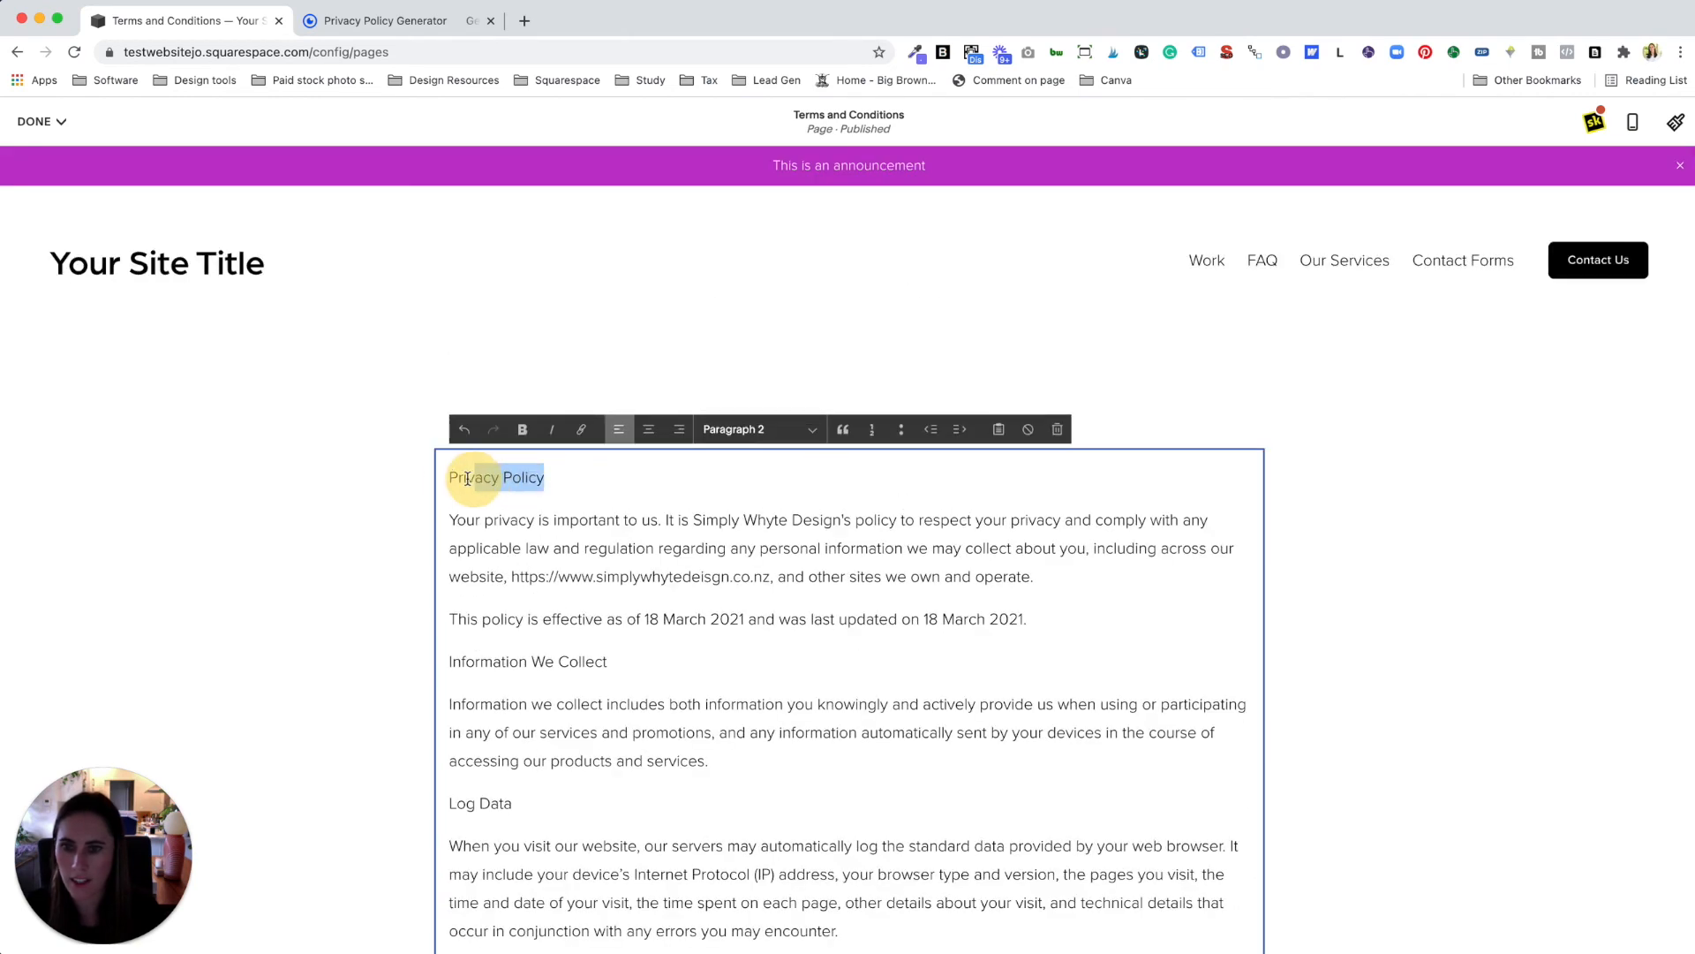
pyautogui.click(745, 433)
pyautogui.click(755, 320)
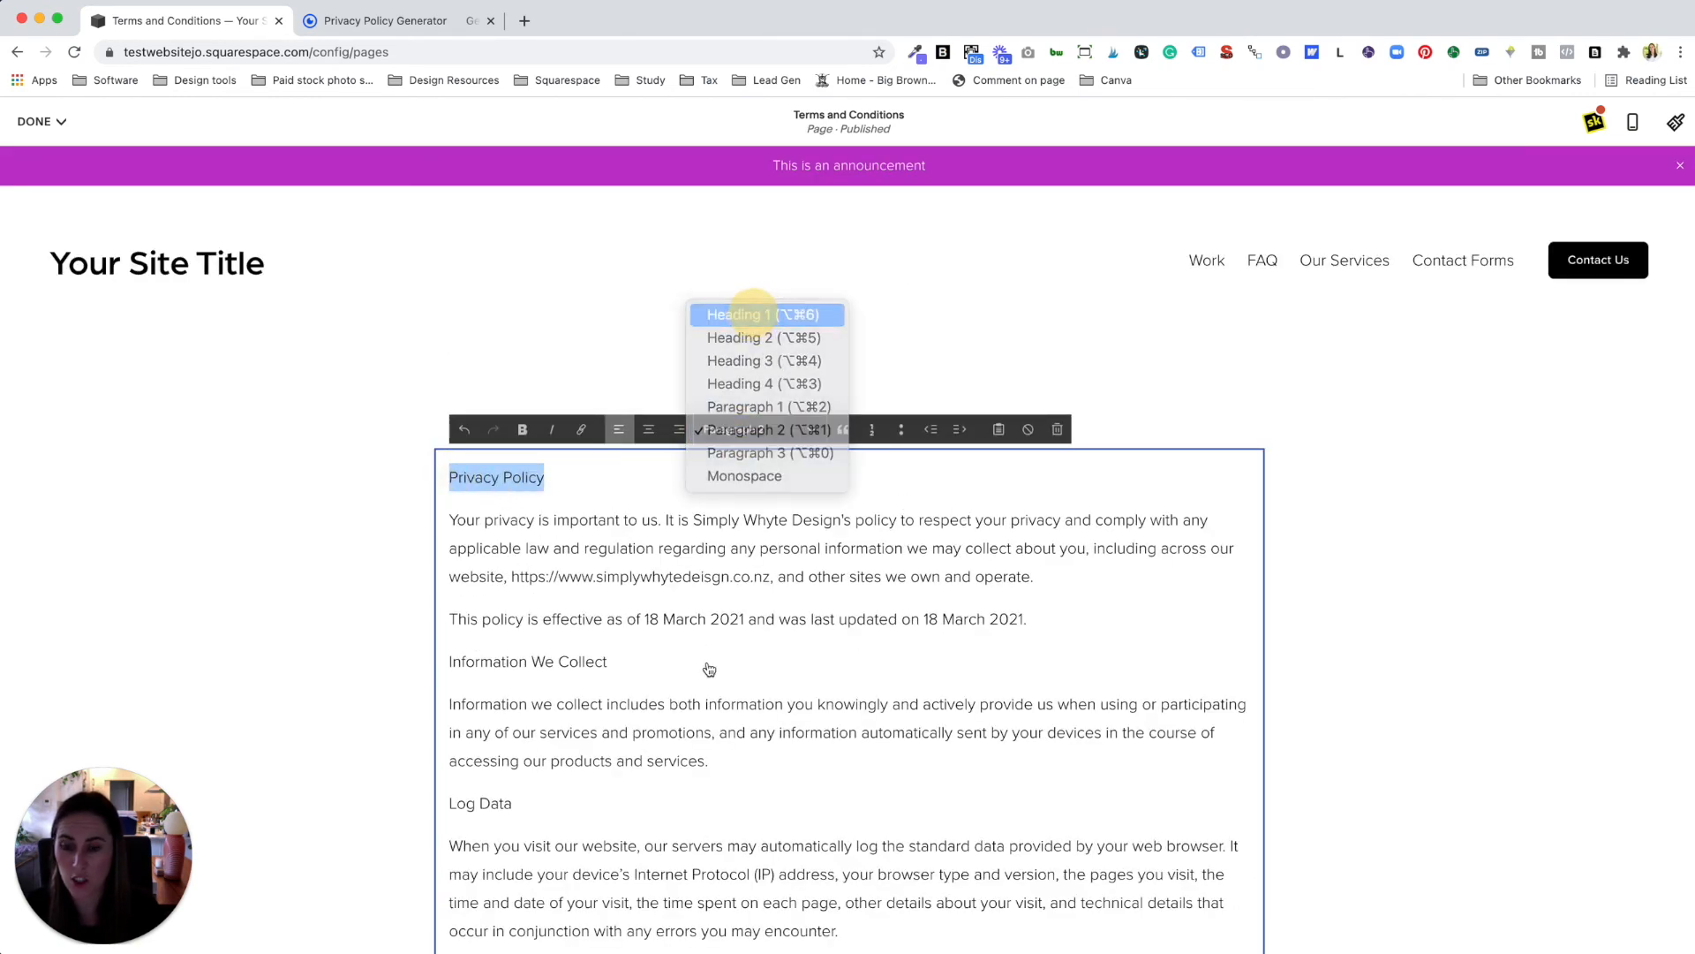
pyautogui.scroll(-2, 677, 698)
pyautogui.moveTo(609, 664); pyautogui.dragTo(439, 665)
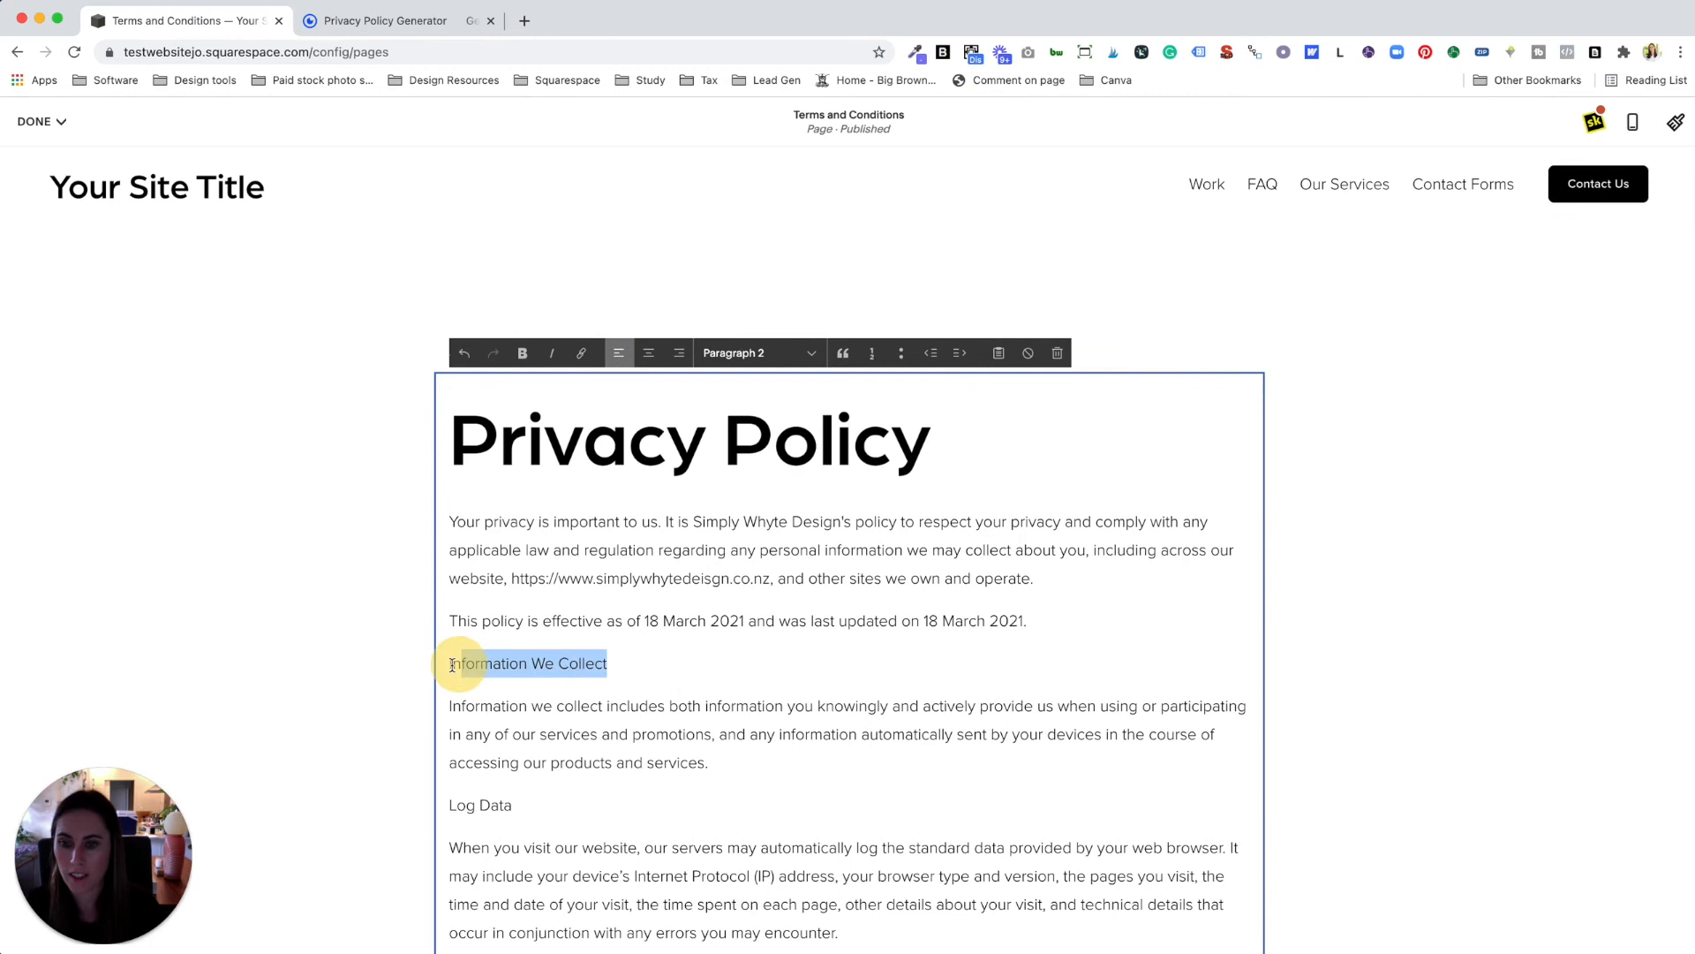
pyautogui.click(764, 355)
pyautogui.click(756, 261)
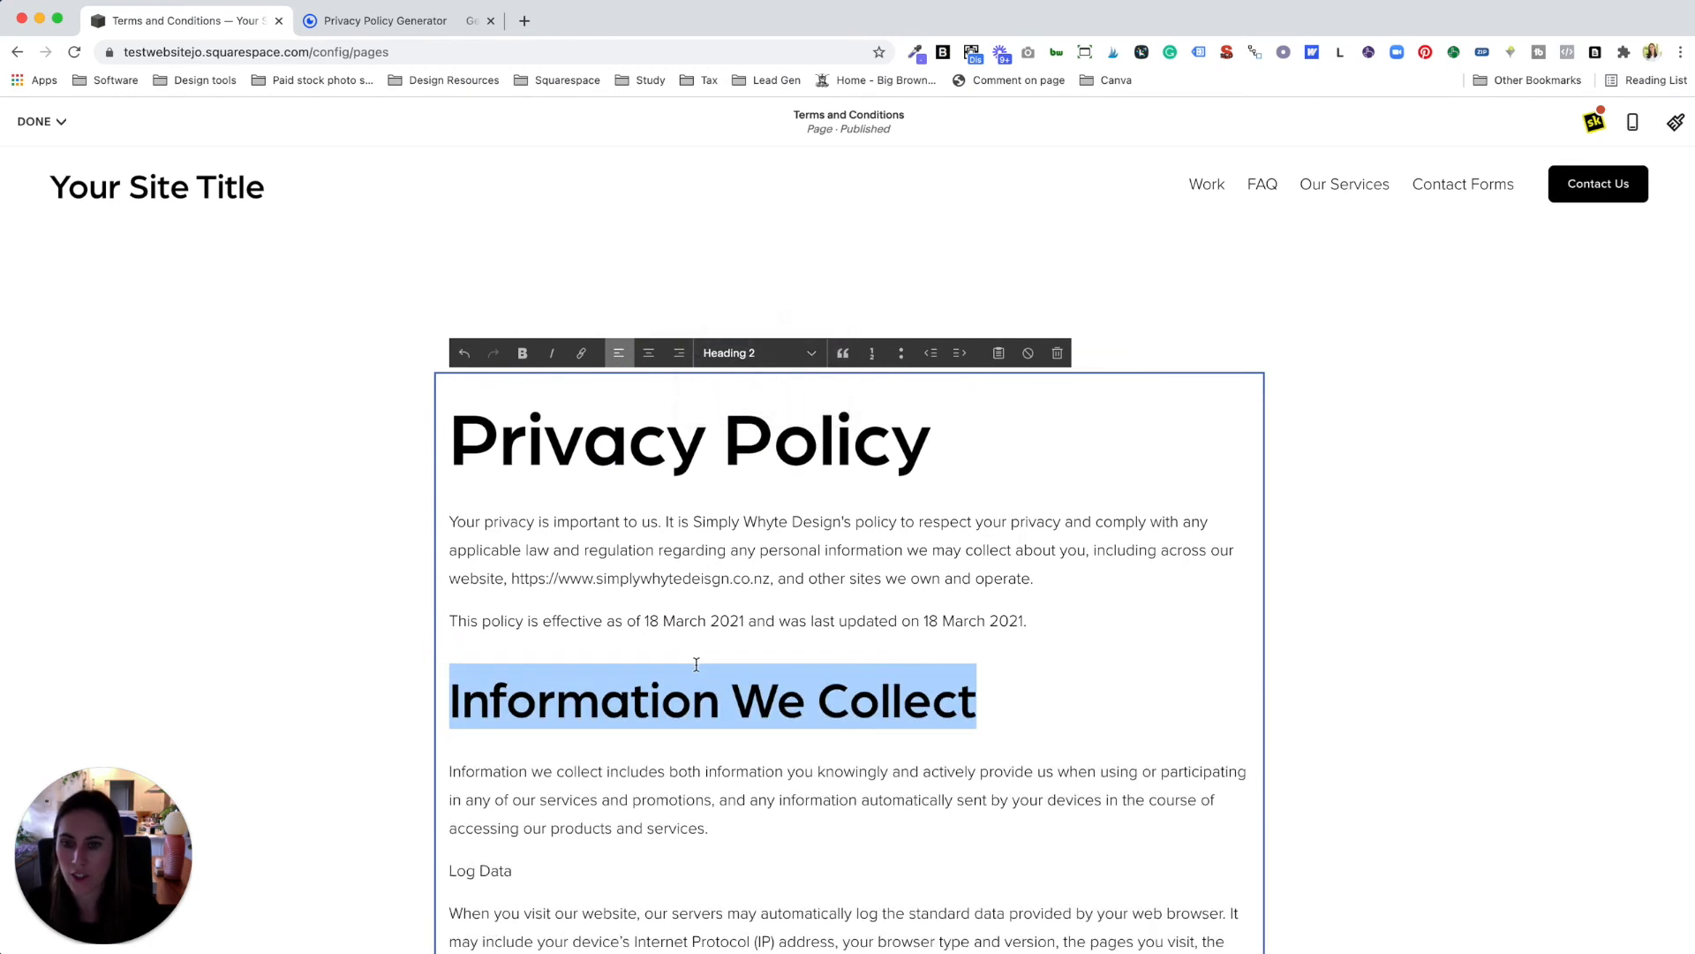
# Step: Make 'Log Data' and 'Personal Information' Heading 2 headings
pyautogui.scroll(-3, 551, 753)
pyautogui.moveTo(516, 725); pyautogui.dragTo(424, 723)
pyautogui.click(746, 212)
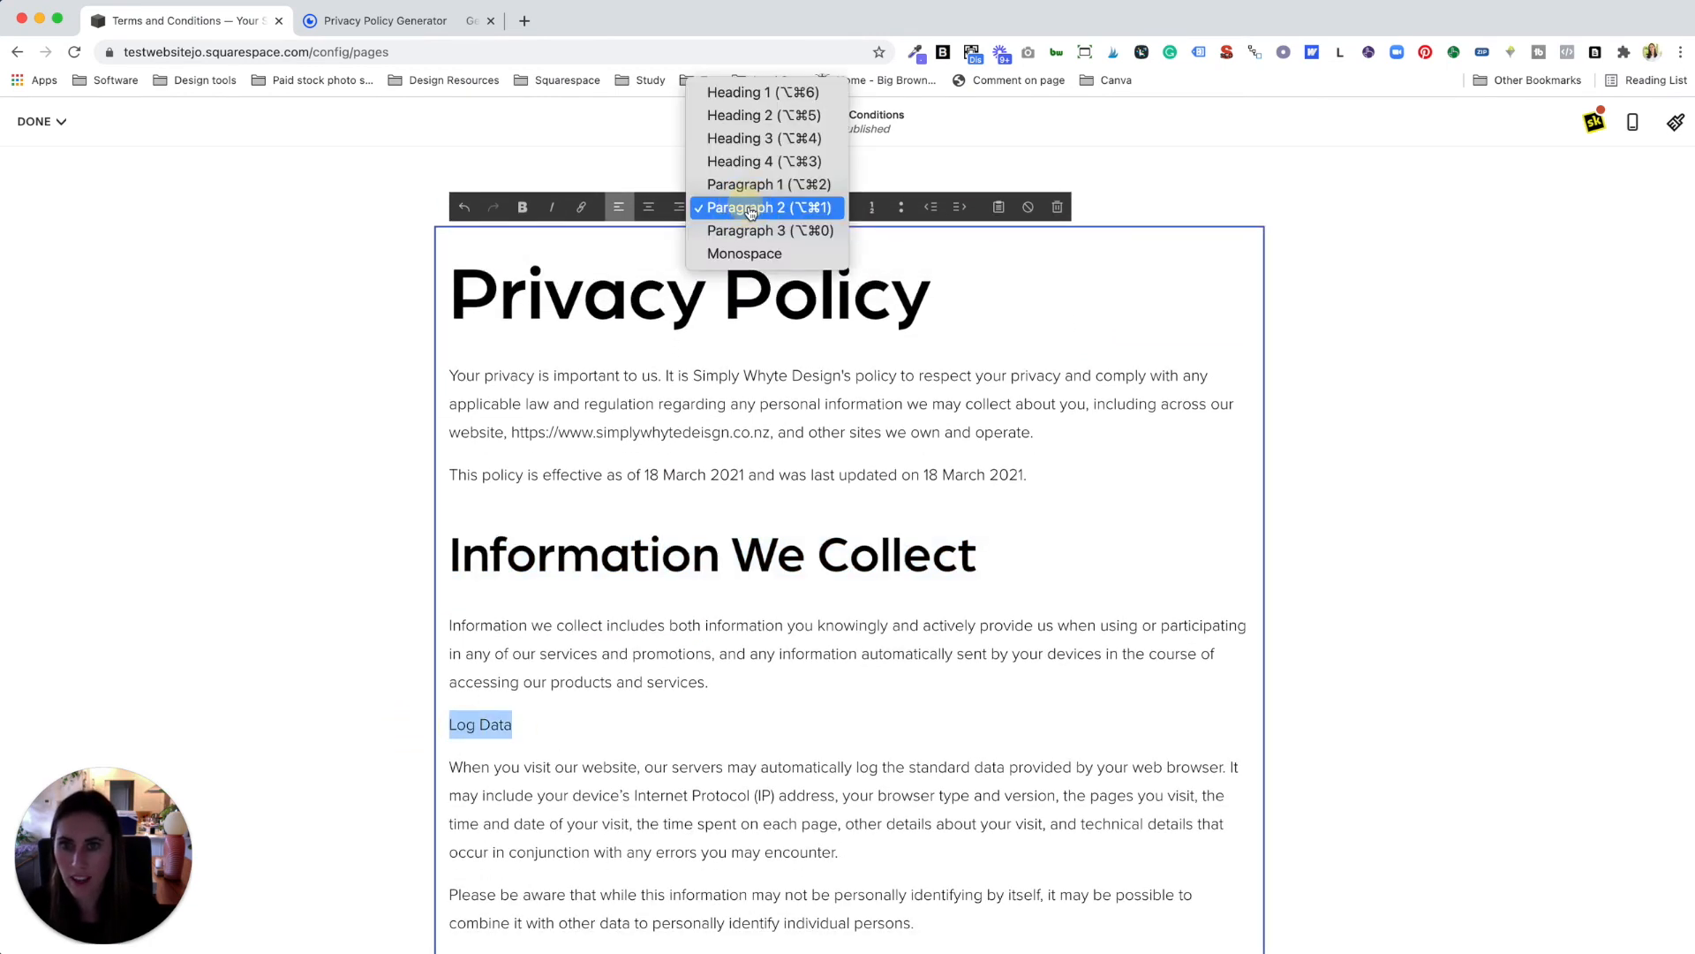
pyautogui.click(773, 115)
pyautogui.scroll(-5, 759, 653)
pyautogui.moveTo(618, 730); pyautogui.dragTo(442, 729)
pyautogui.click(761, 166)
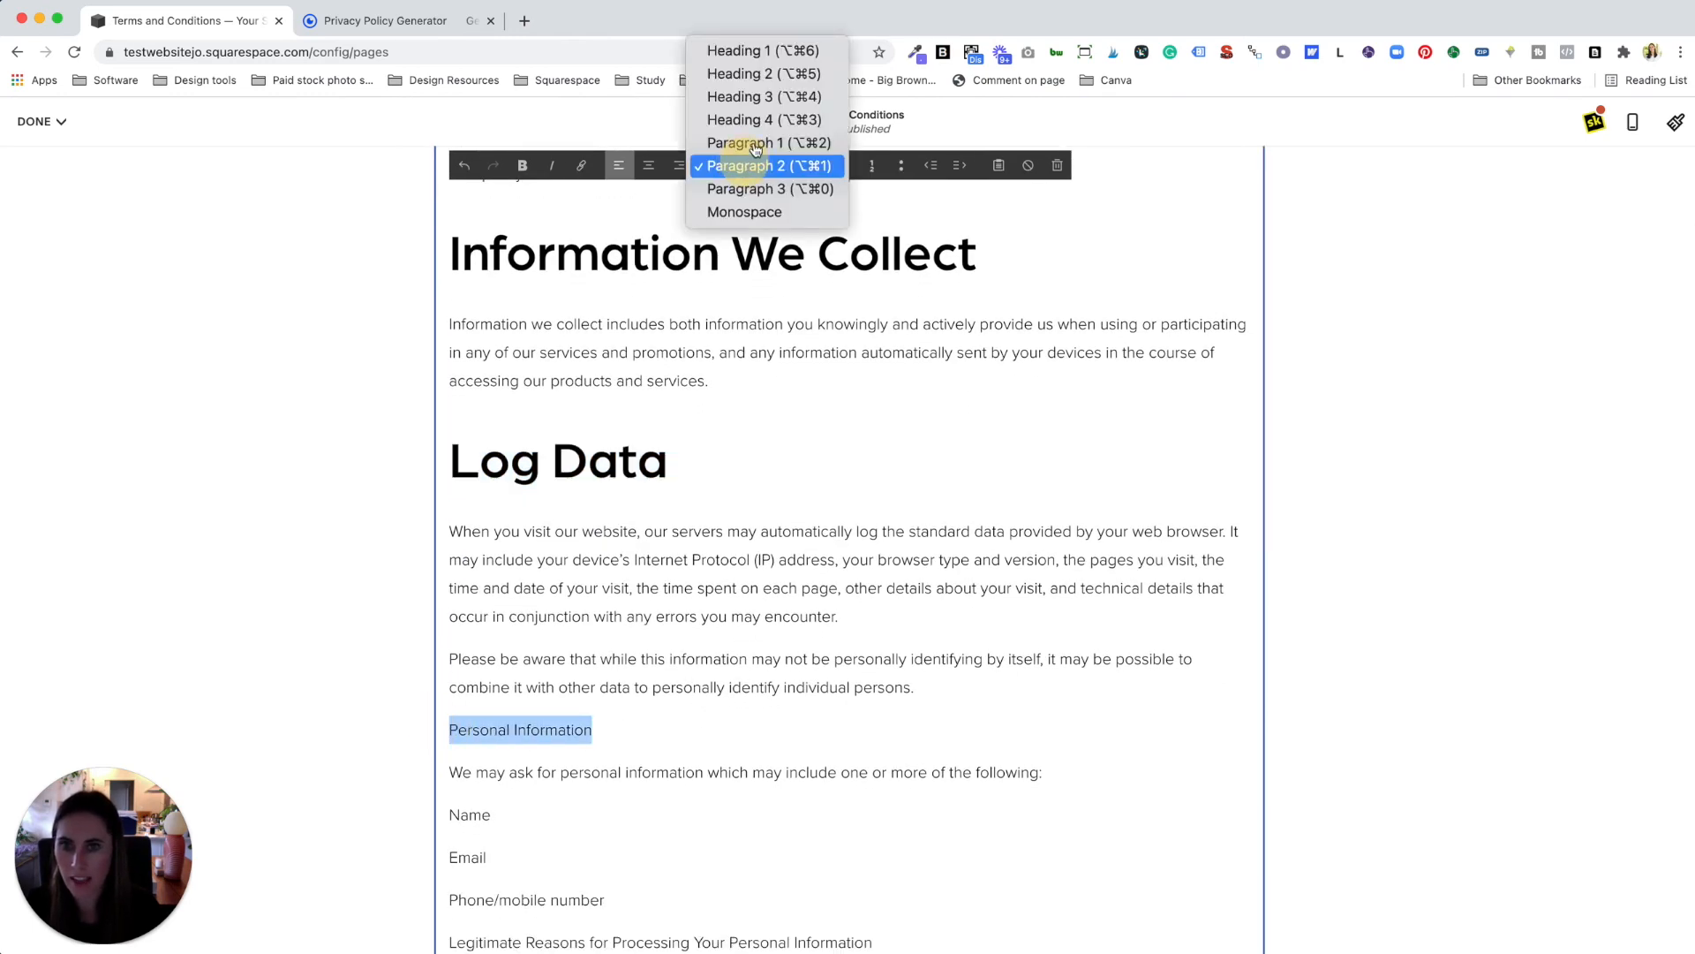
pyautogui.click(764, 72)
# Step: Save the Terms and Conditions page edits
pyautogui.scroll(6, 757, 574)
pyautogui.click(35, 121)
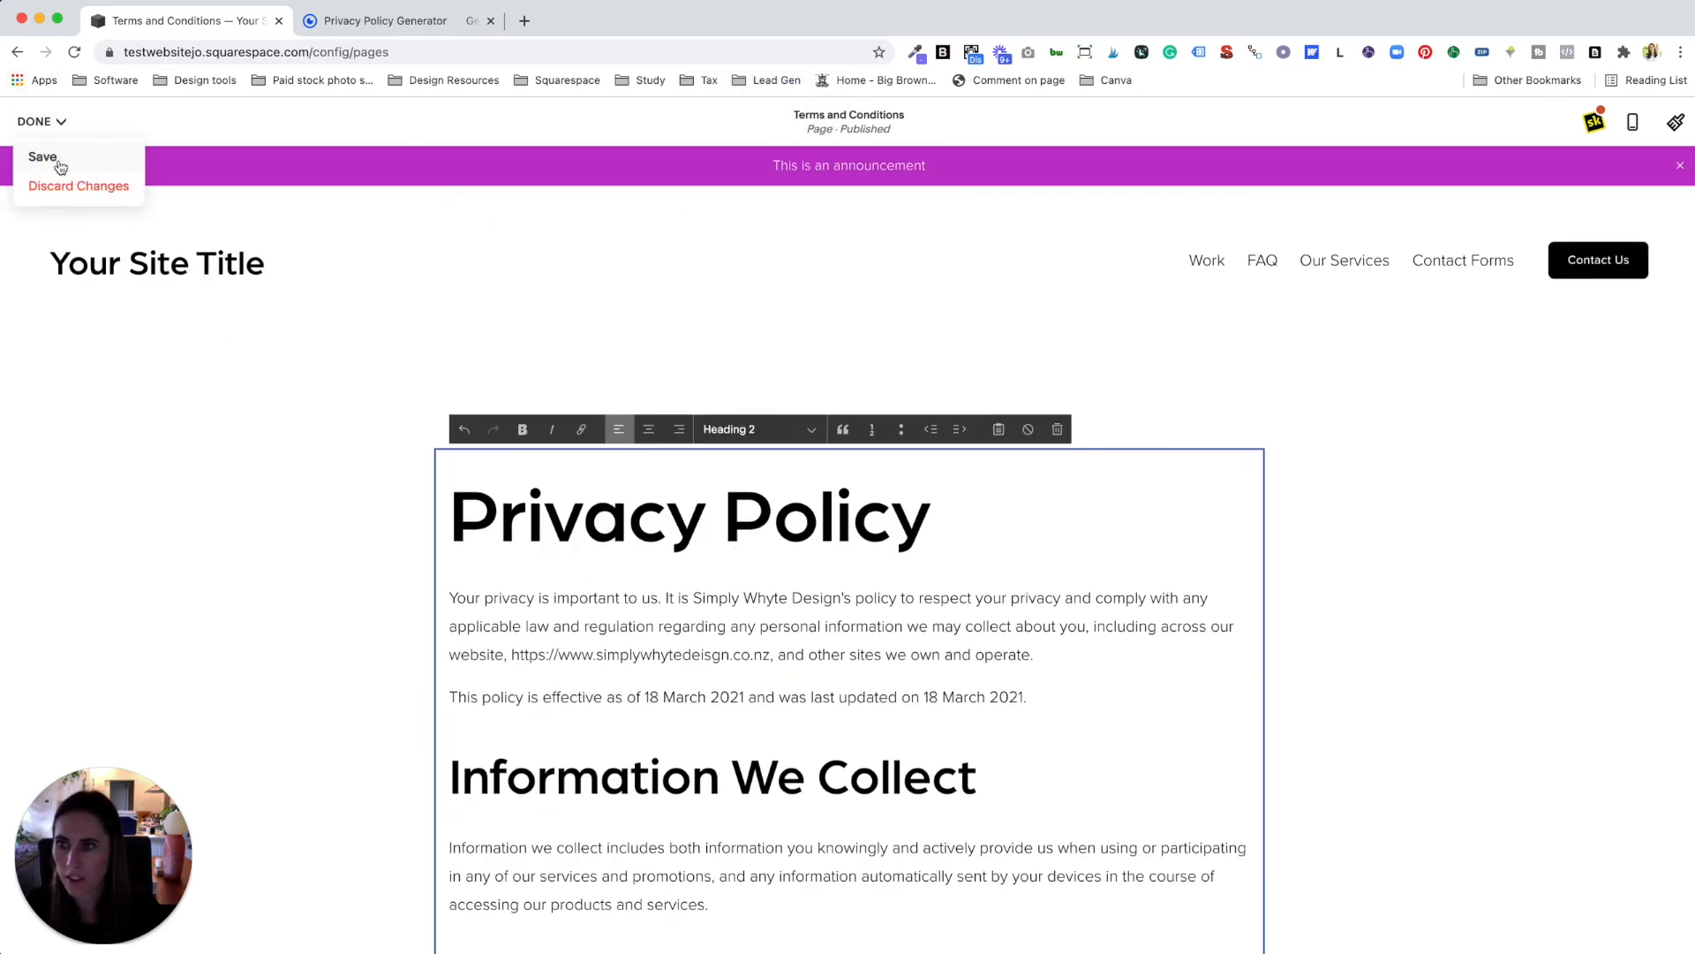
pyautogui.click(54, 157)
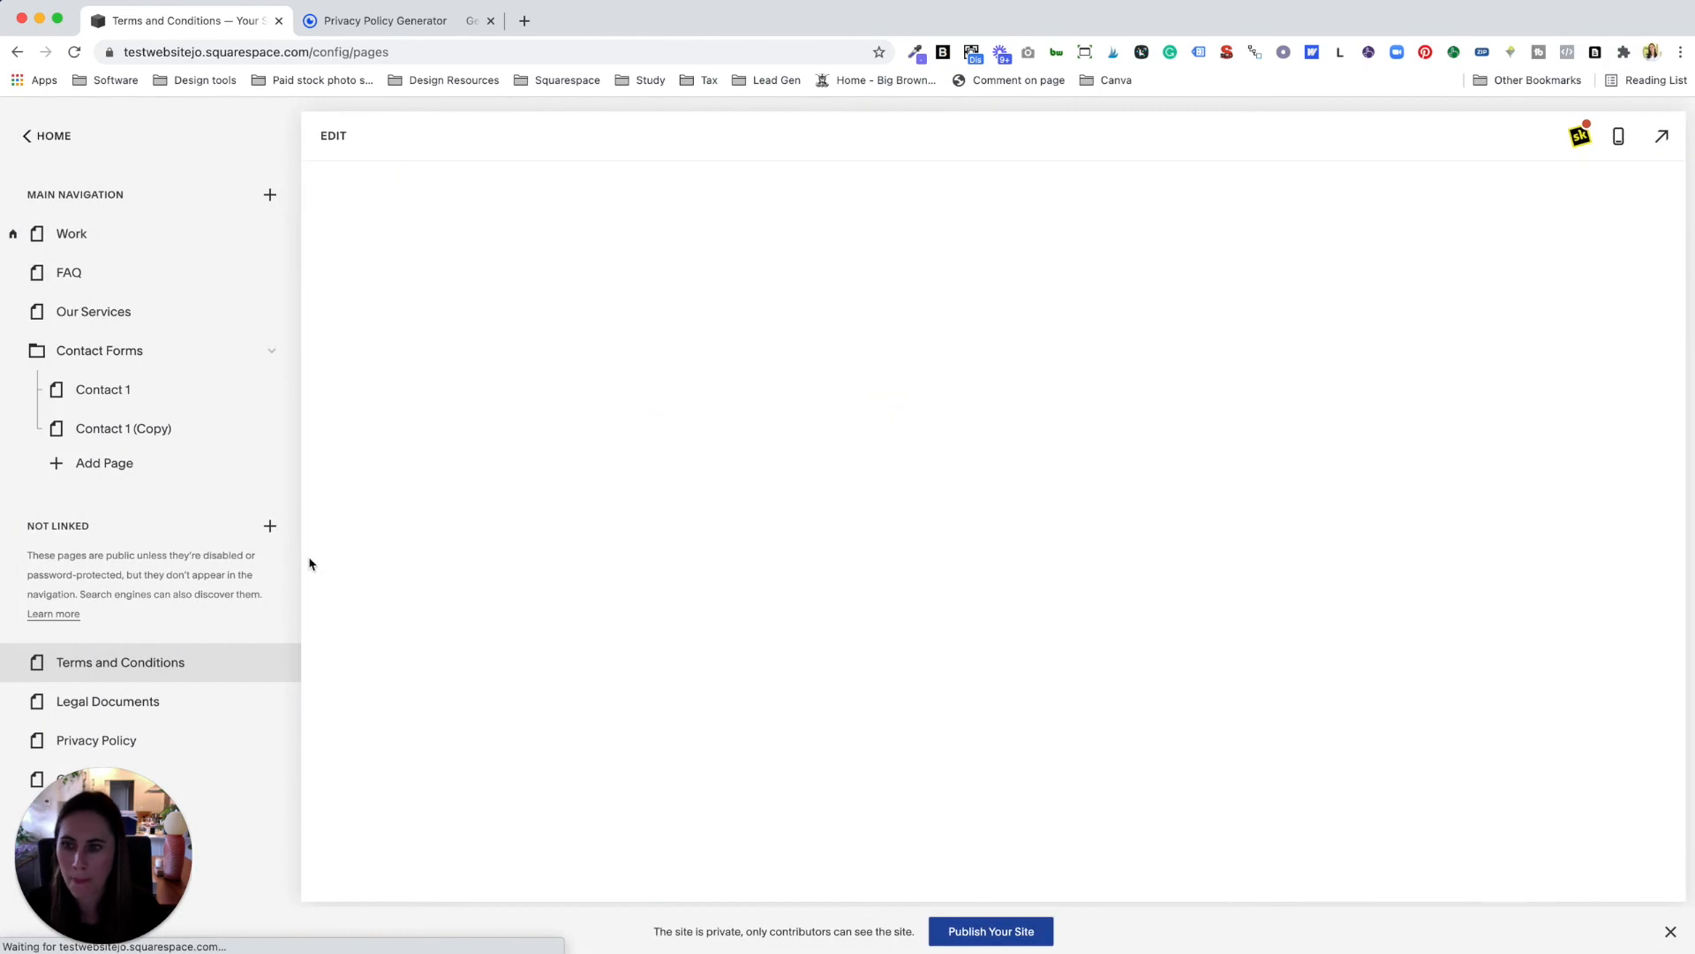
# Step: Add a new line for Terms & Conditions below Privacy Policy in the footer's About links
pyautogui.scroll(-15, 957, 697)
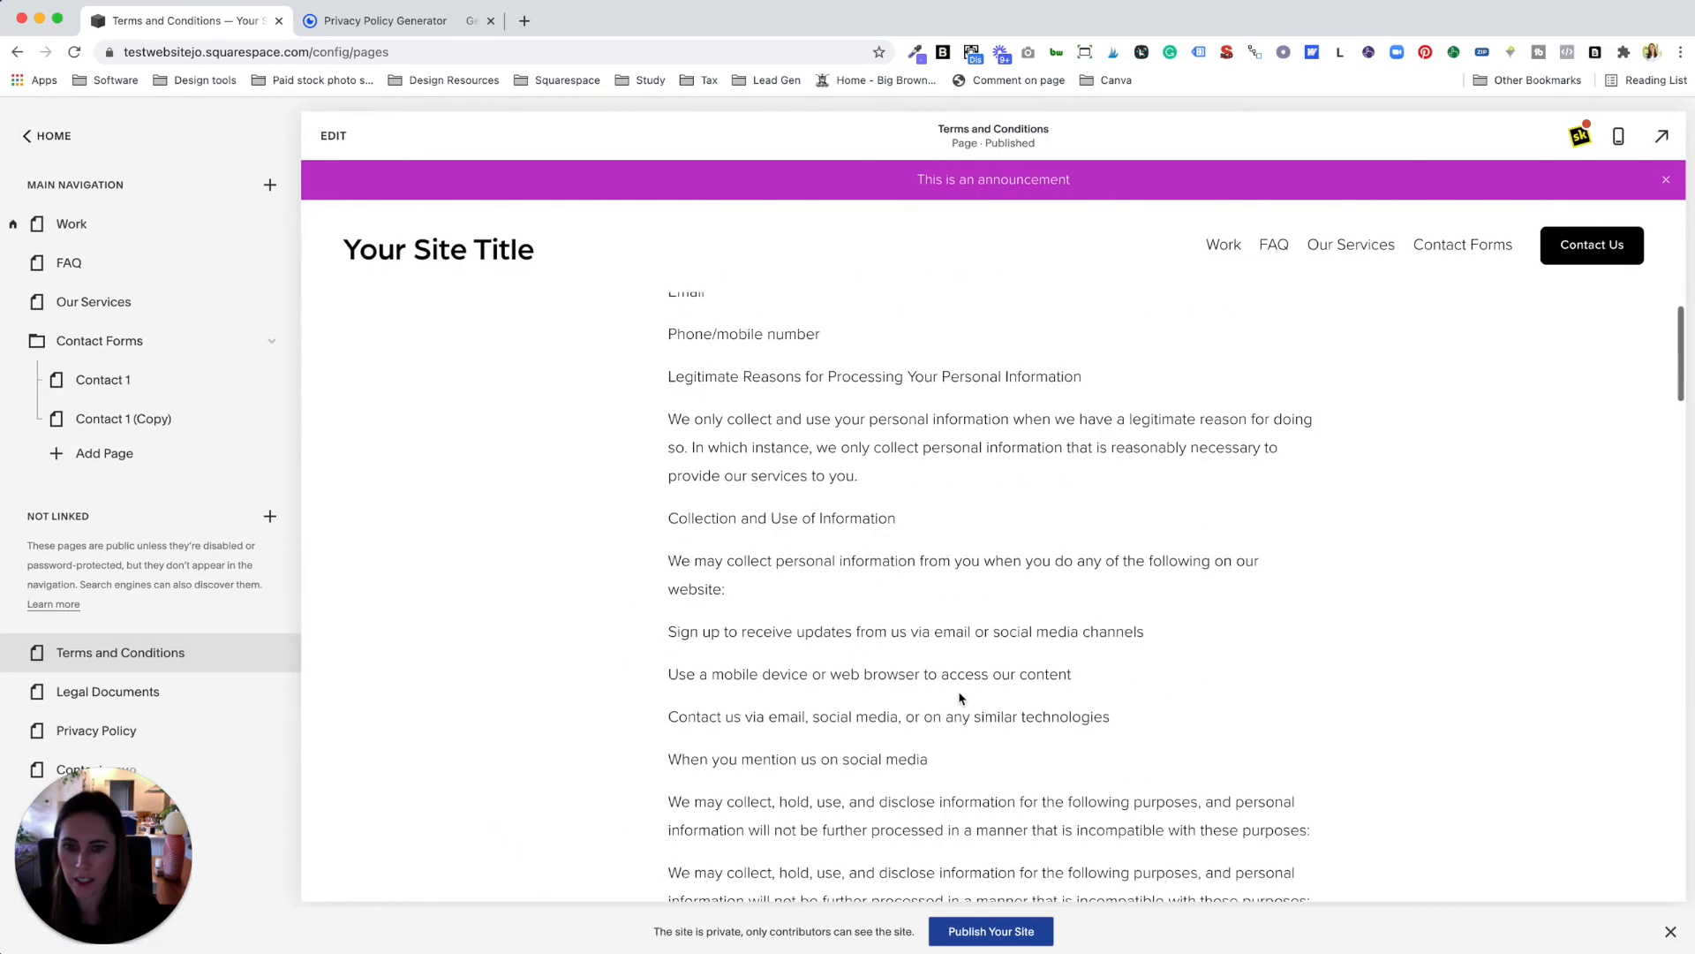
pyautogui.scroll(-15, 961, 697)
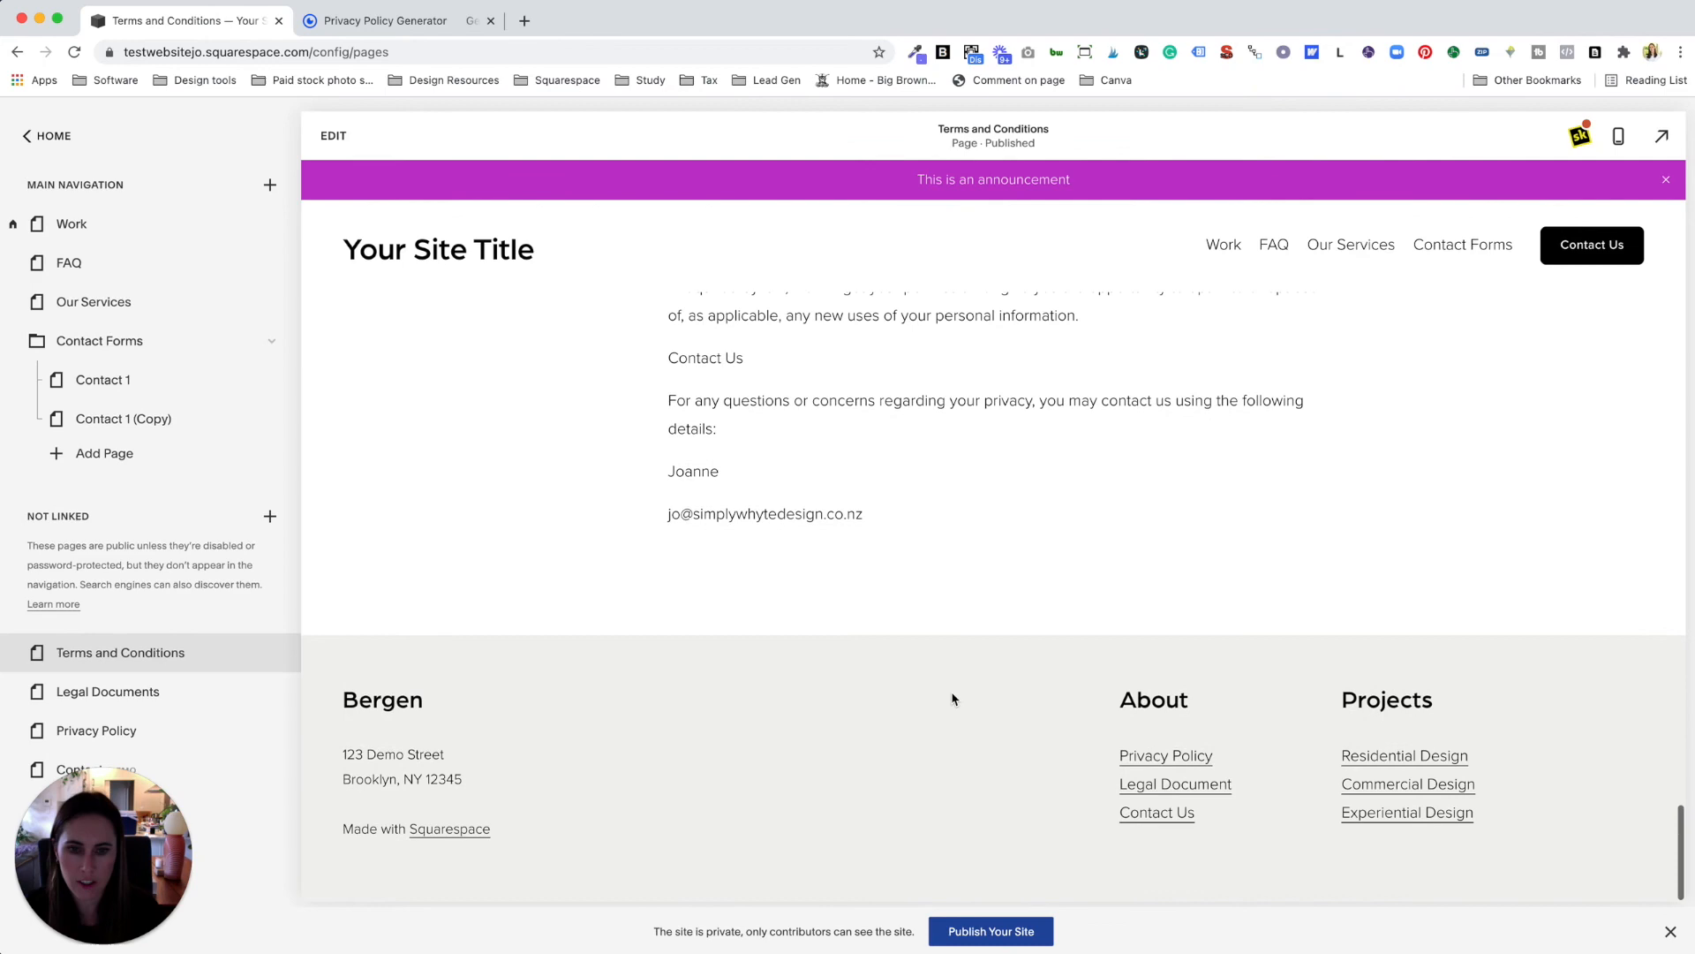
pyautogui.click(333, 137)
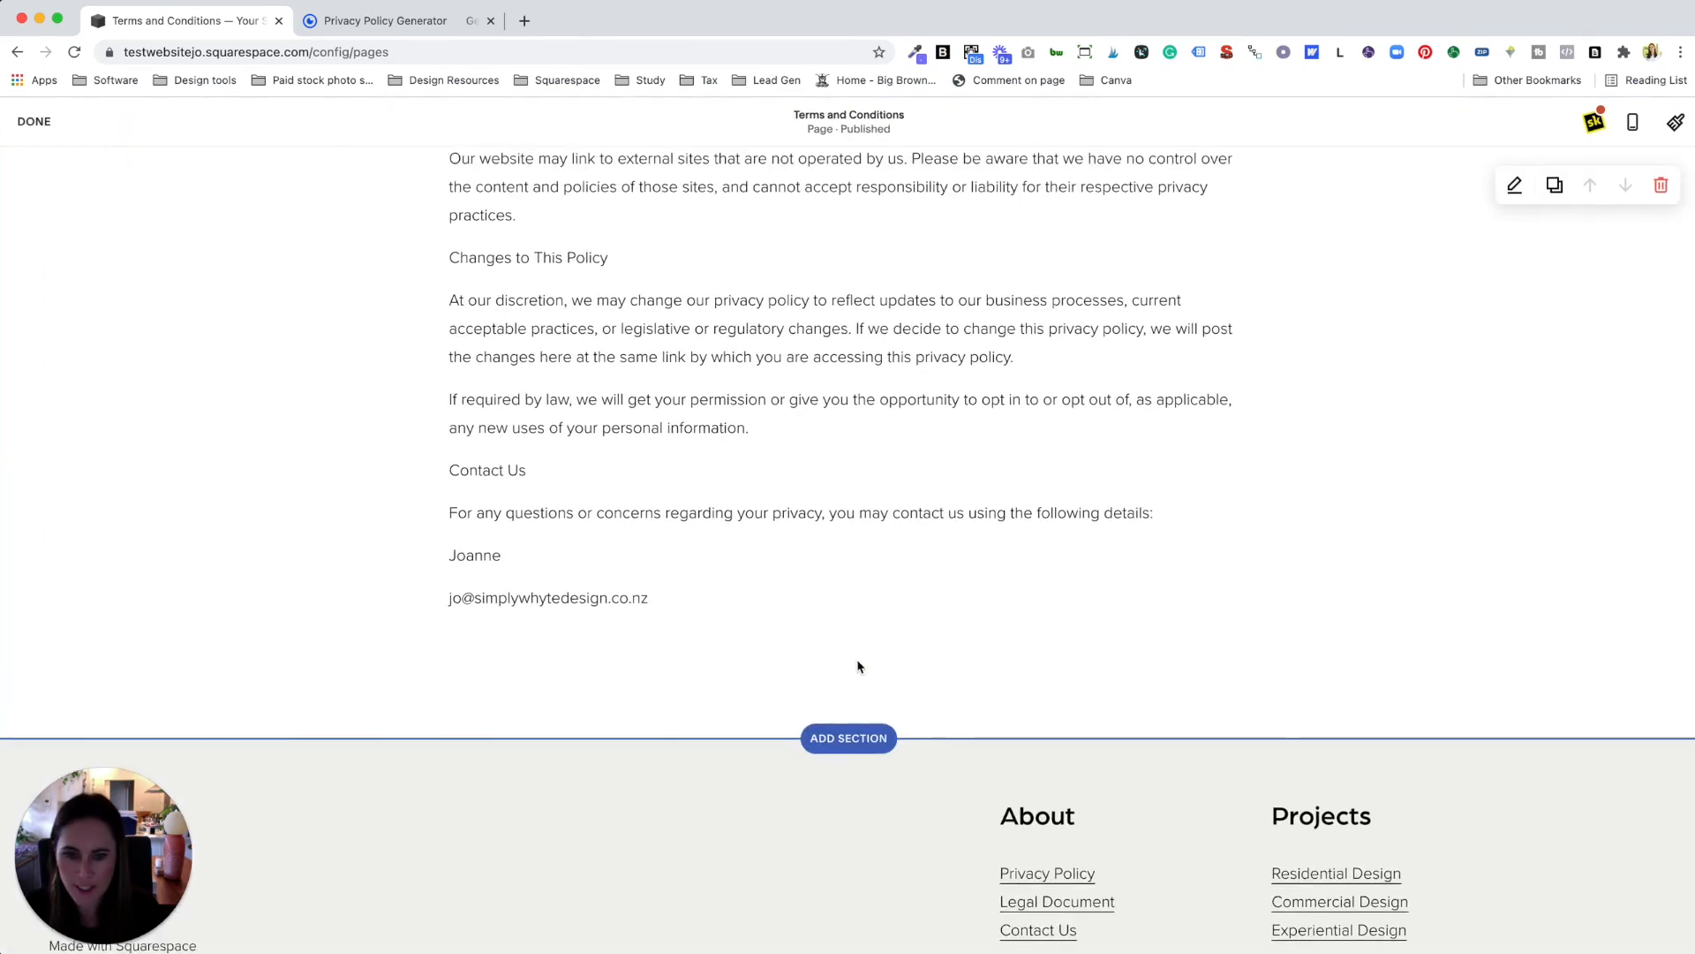
pyautogui.click(870, 707)
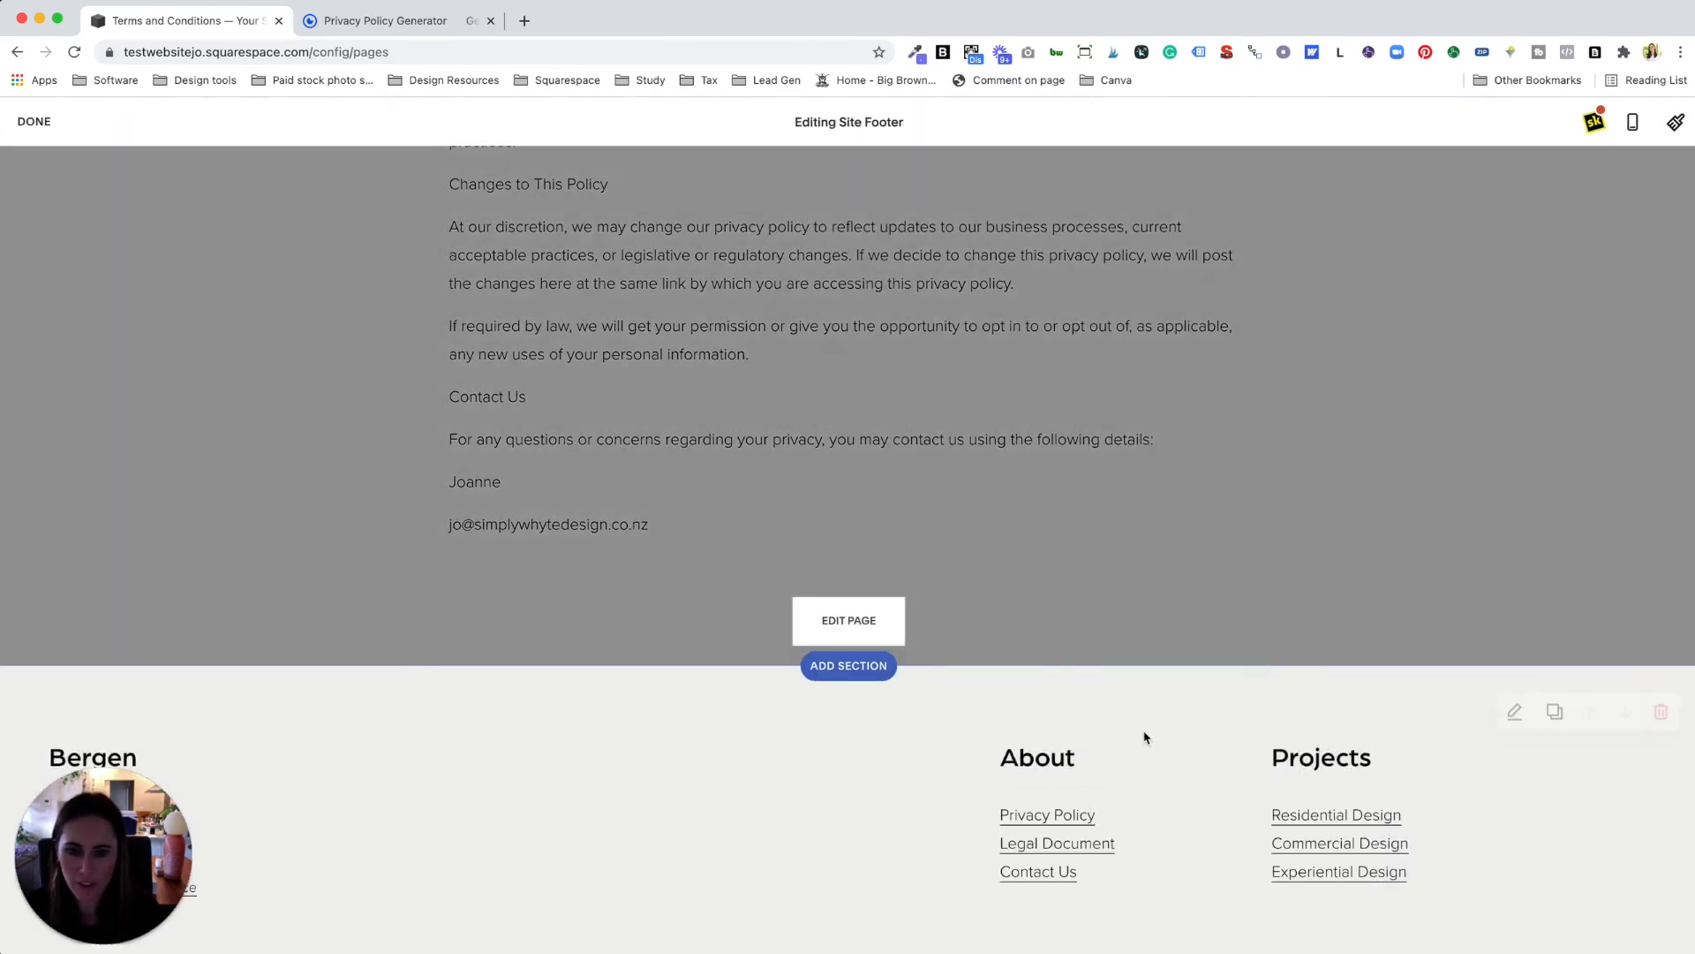
pyautogui.click(1115, 786)
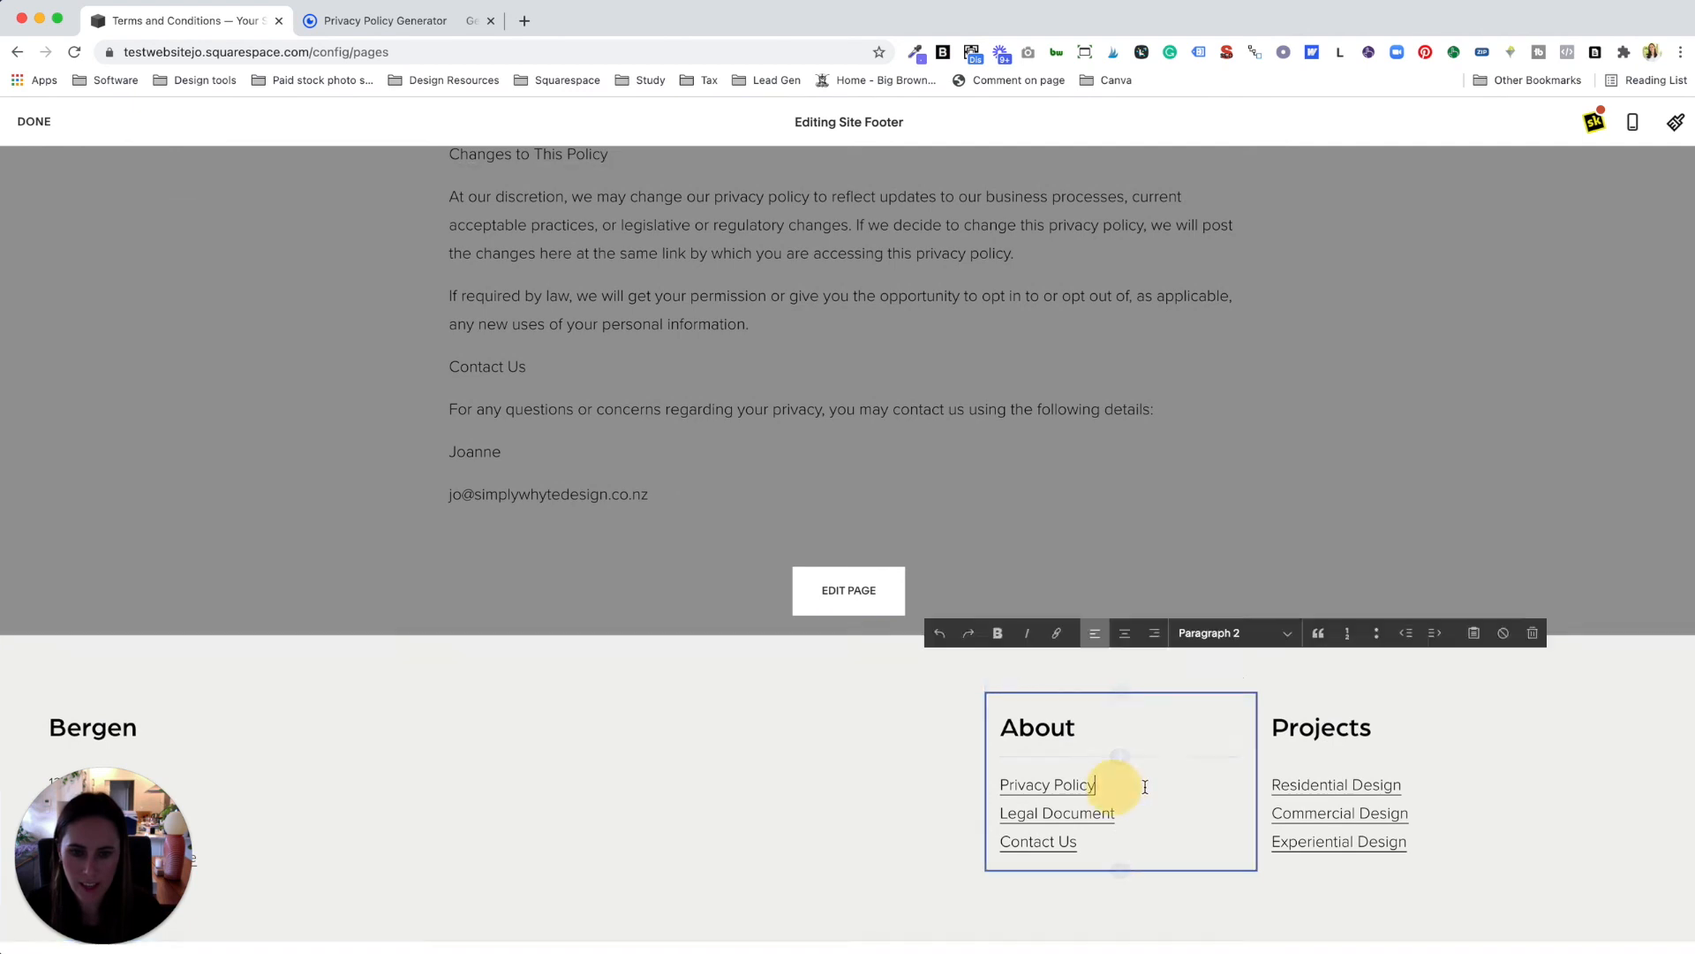
pyautogui.press('Return')
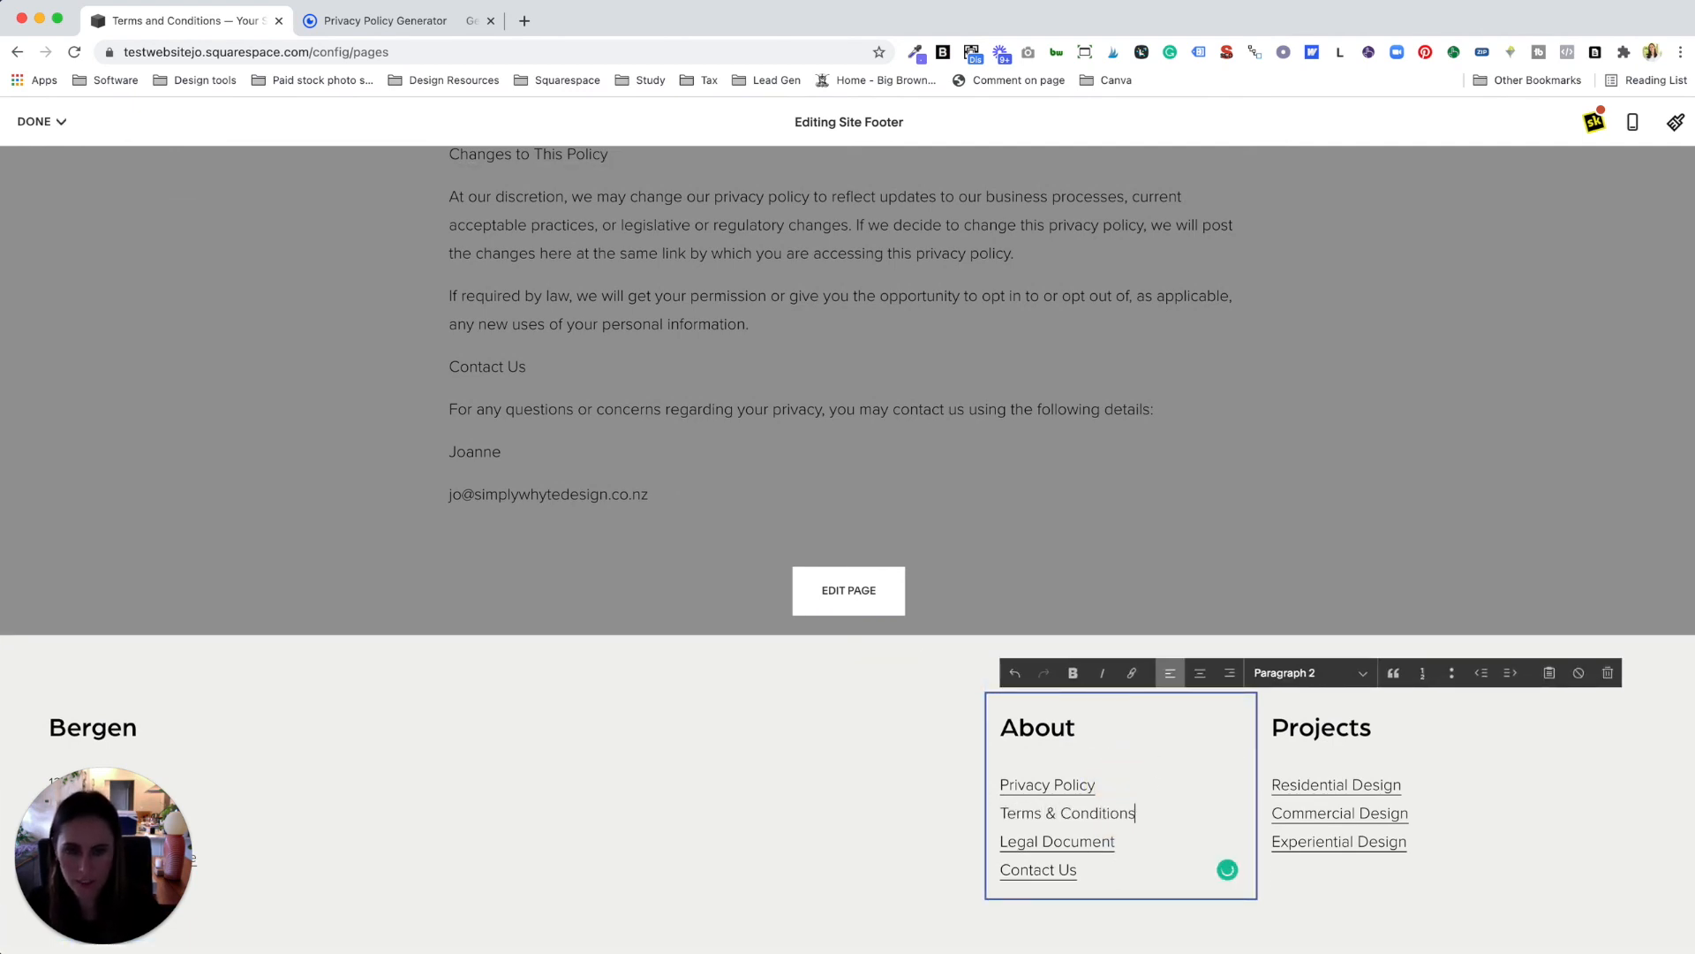
# Step: Link the footer's Terms & Conditions text to the /terms-and-conditions page and save the footer
pyautogui.moveTo(1153, 818); pyautogui.dragTo(994, 813)
pyautogui.click(1131, 673)
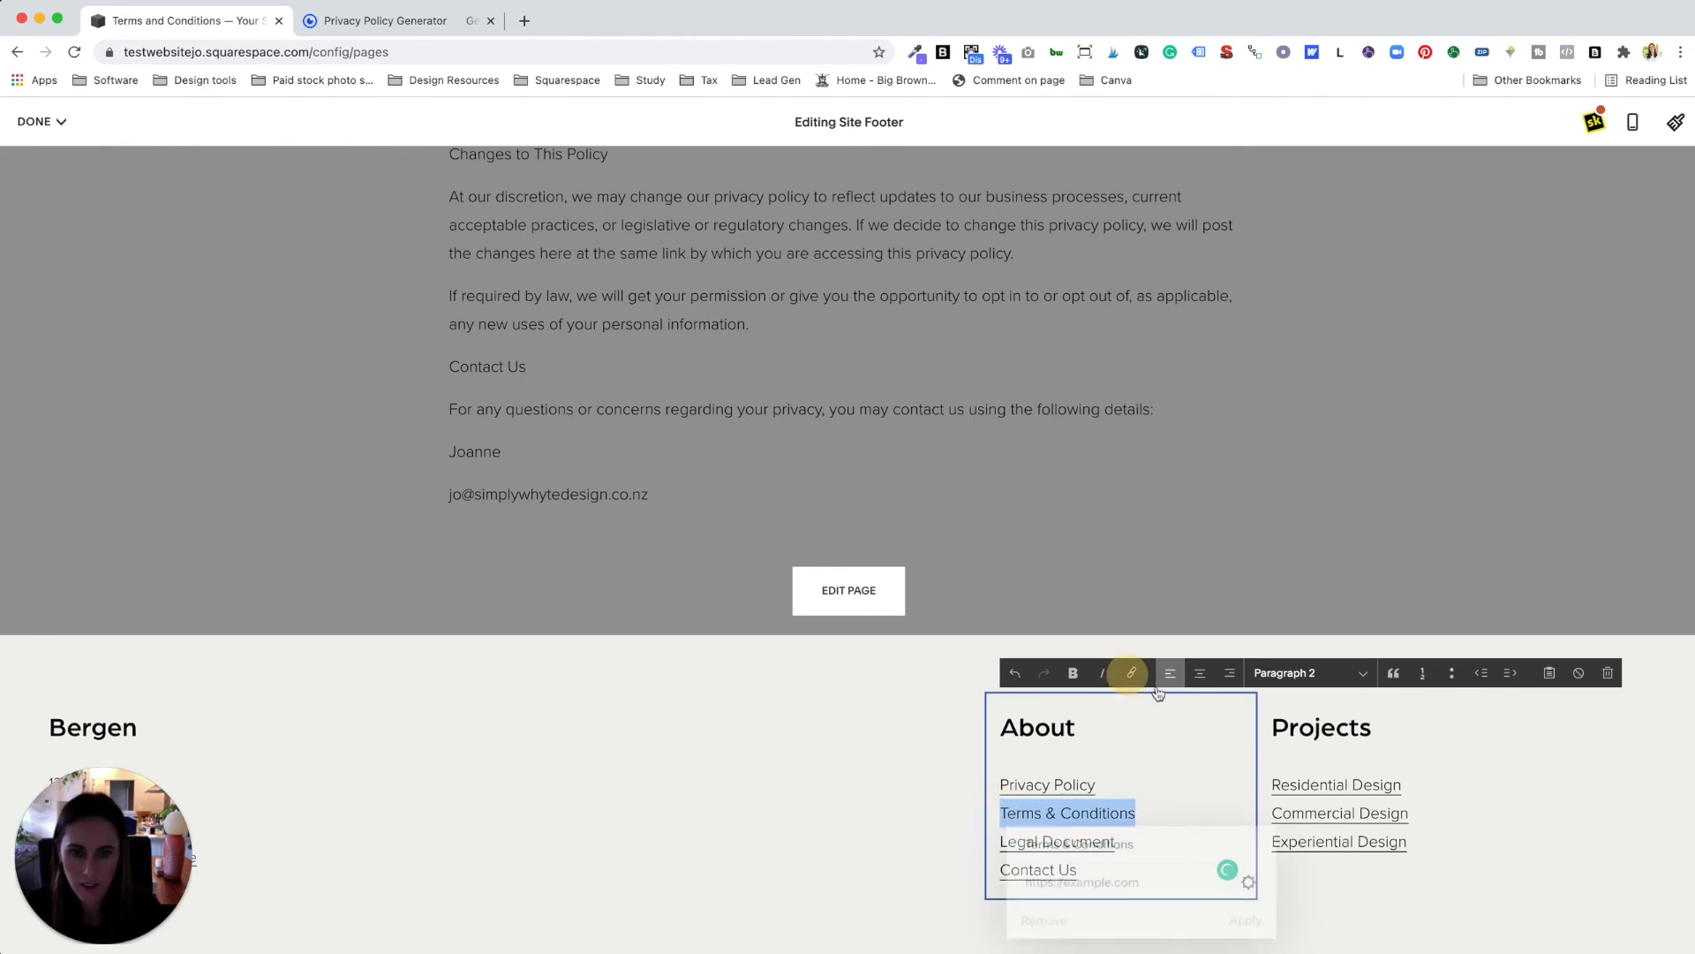
pyautogui.click(1254, 881)
pyautogui.click(496, 393)
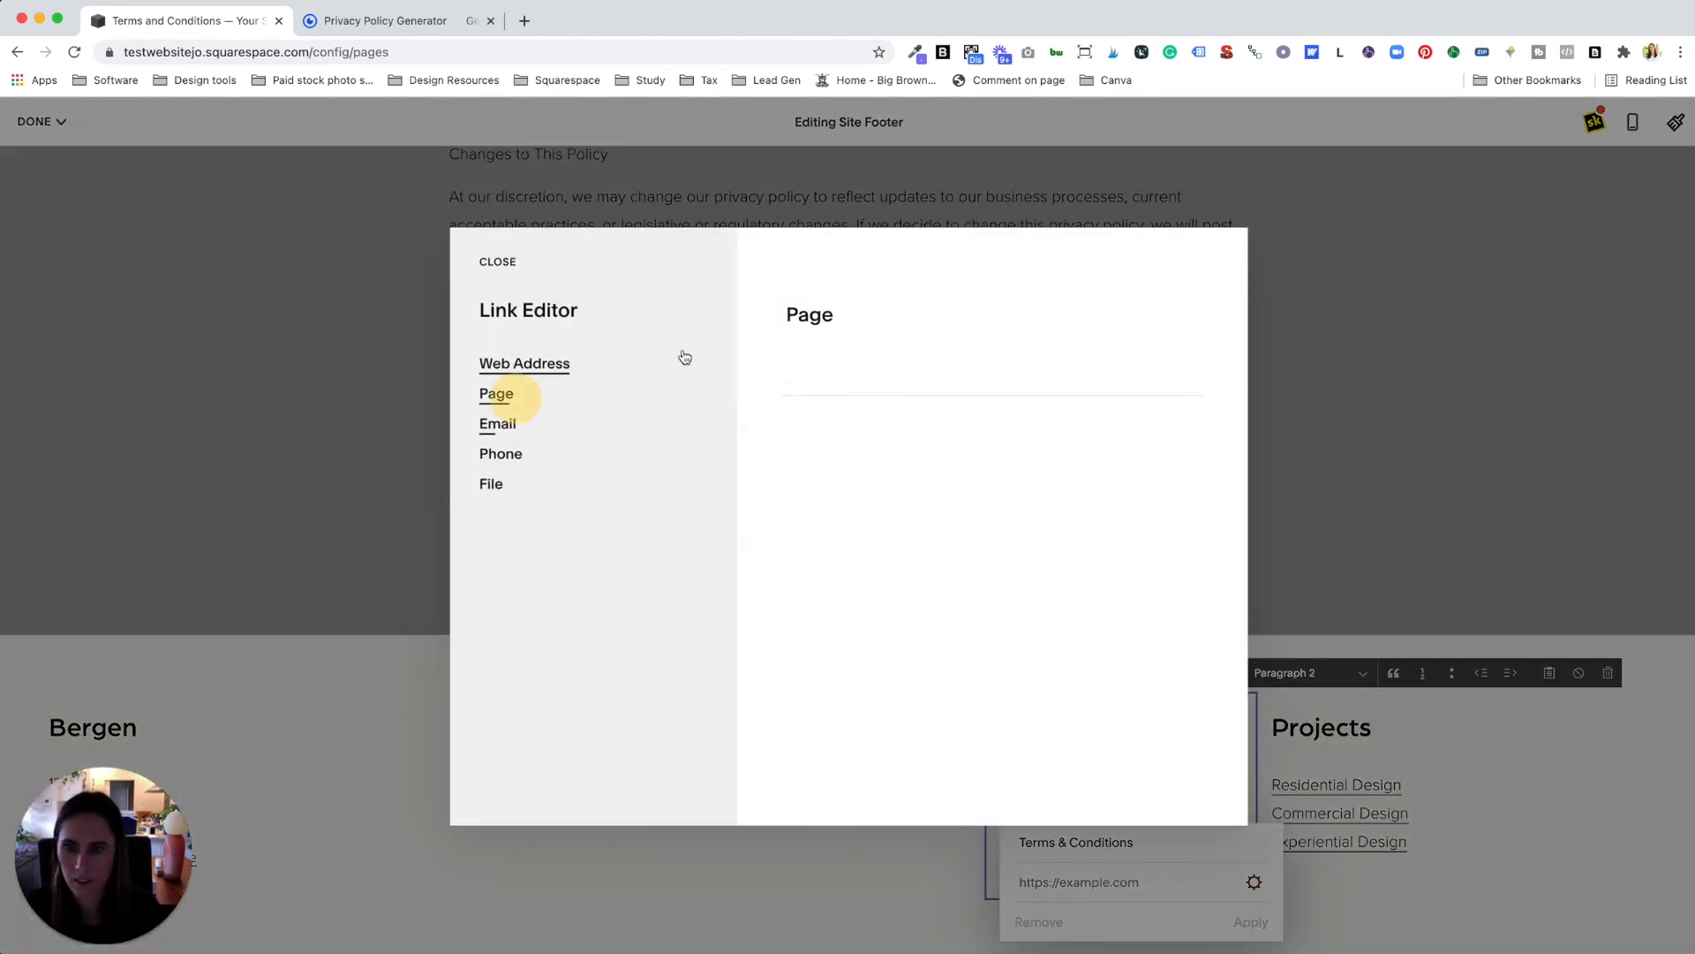
pyautogui.click(814, 415)
pyautogui.write('/te')
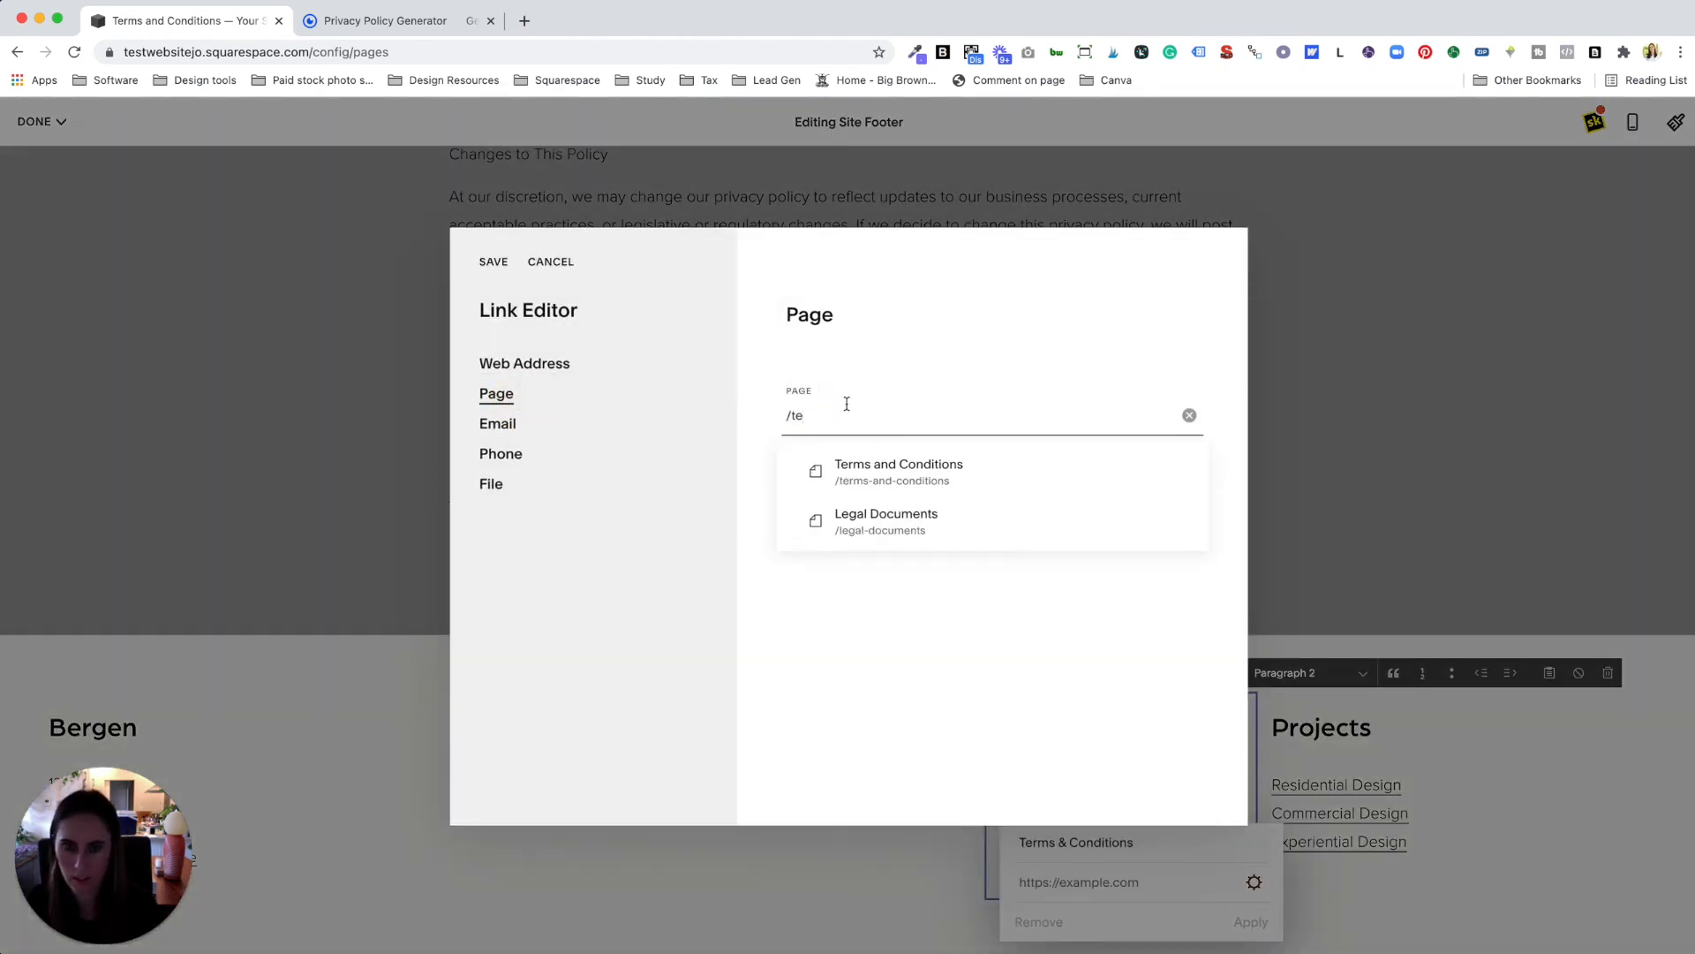
pyautogui.click(927, 459)
pyautogui.click(494, 261)
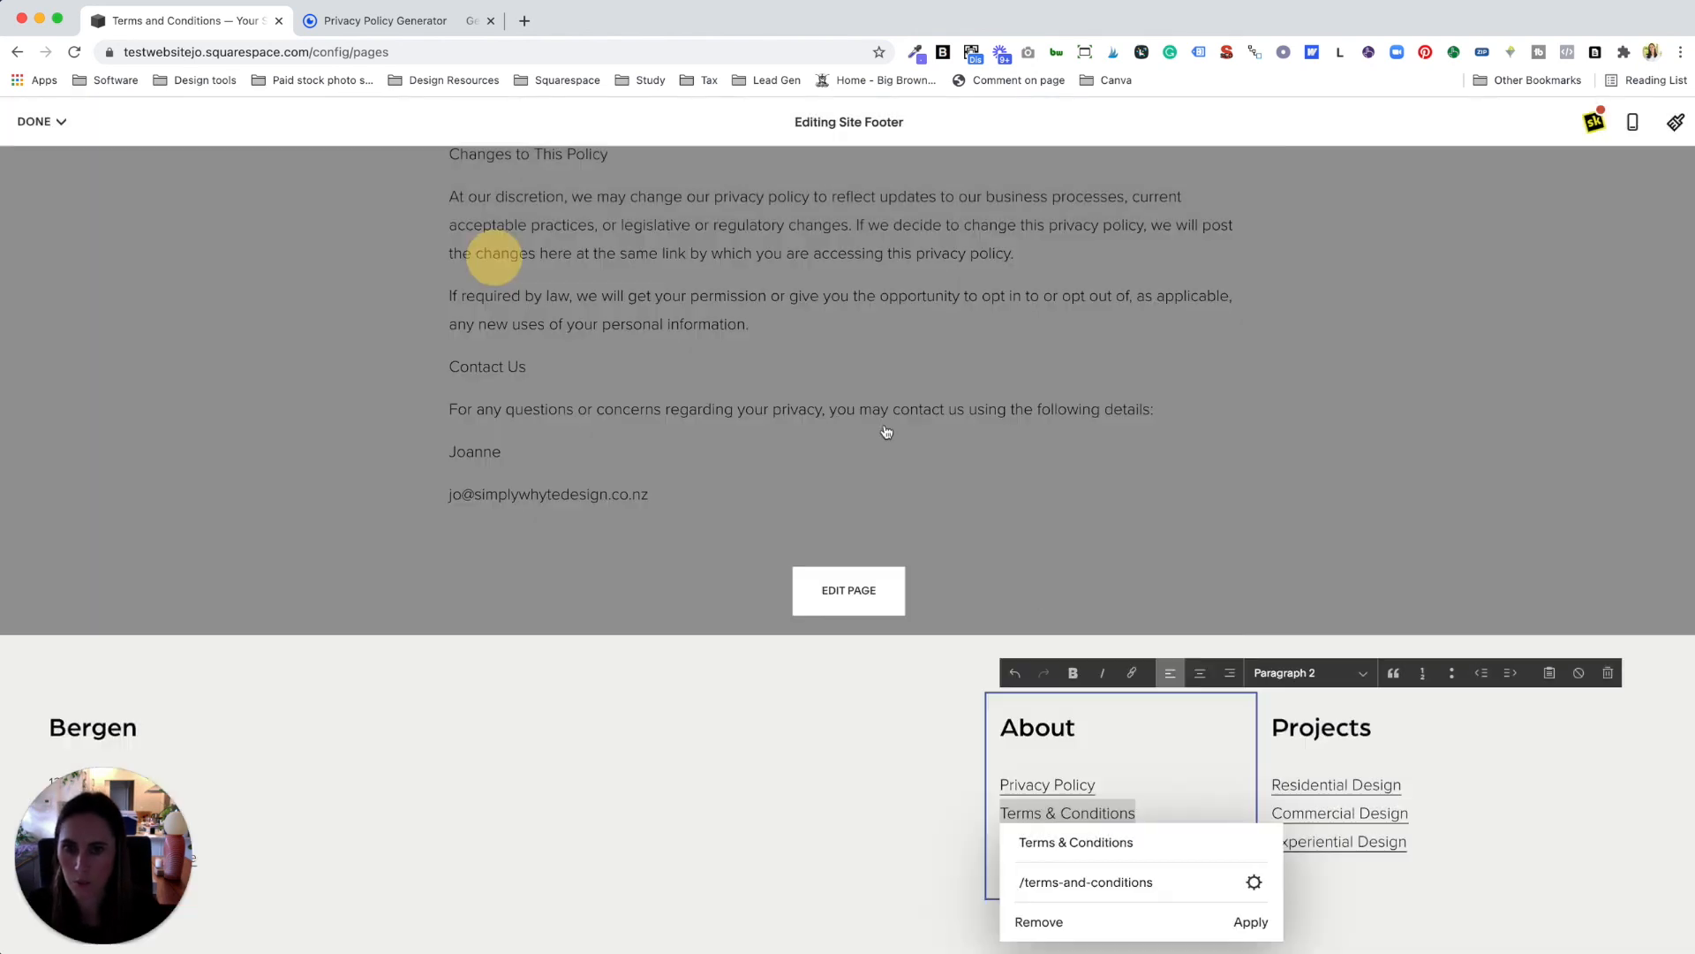
pyautogui.click(1247, 922)
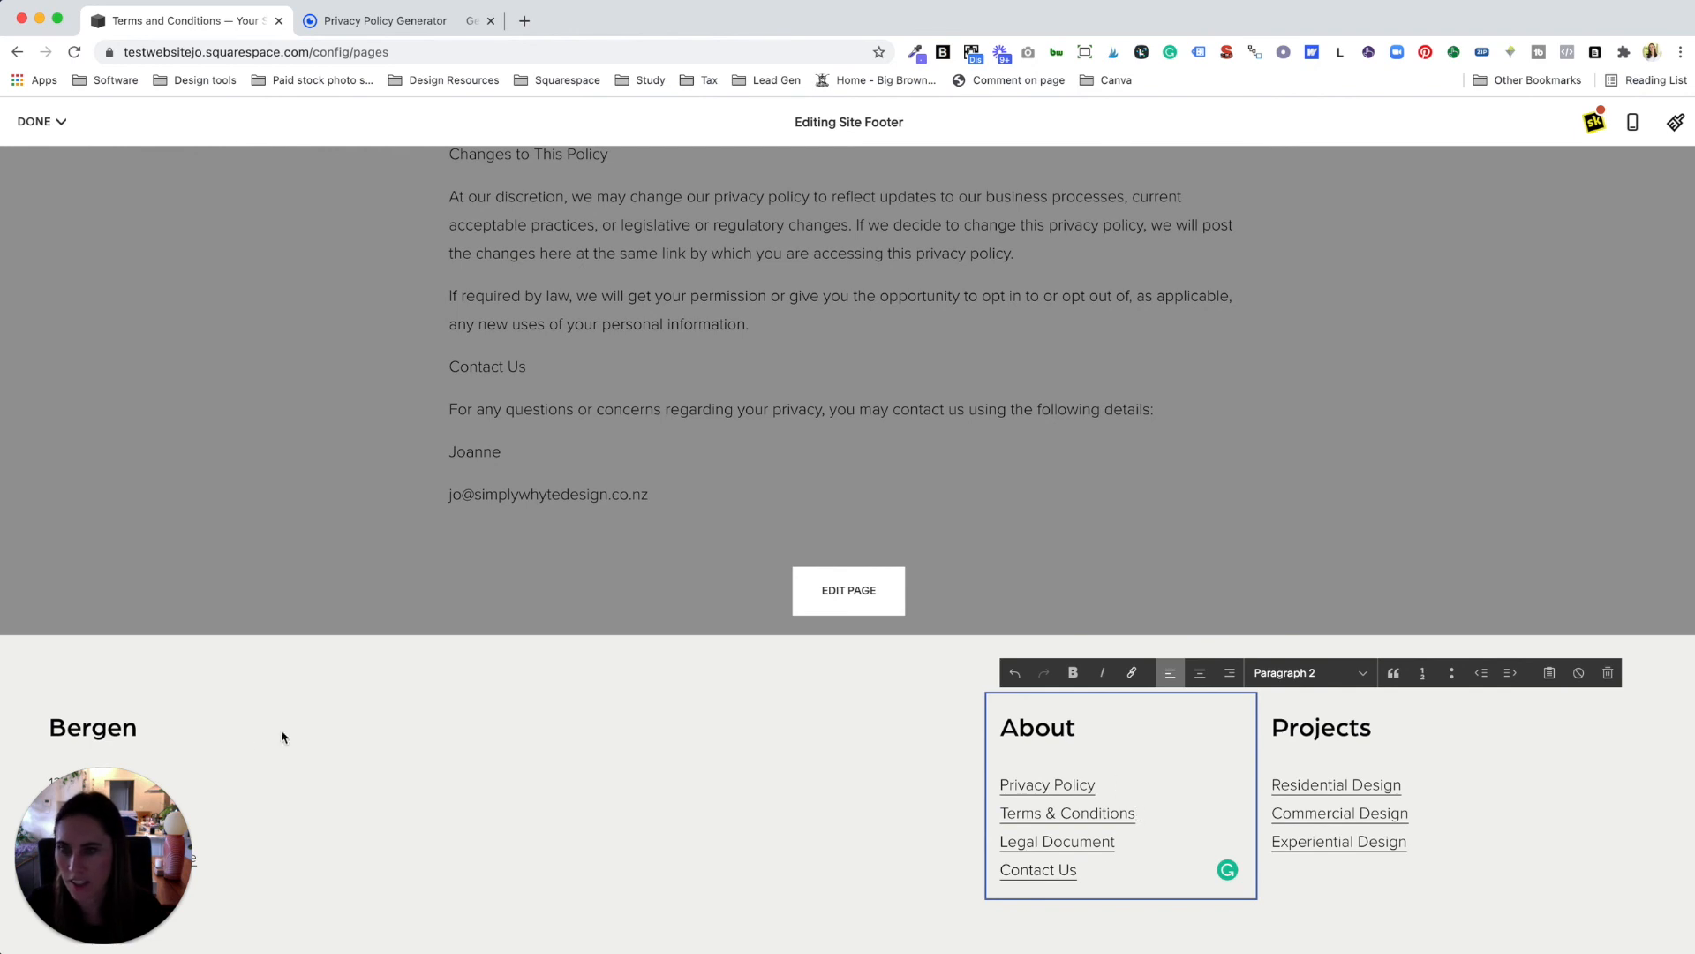
pyautogui.click(49, 159)
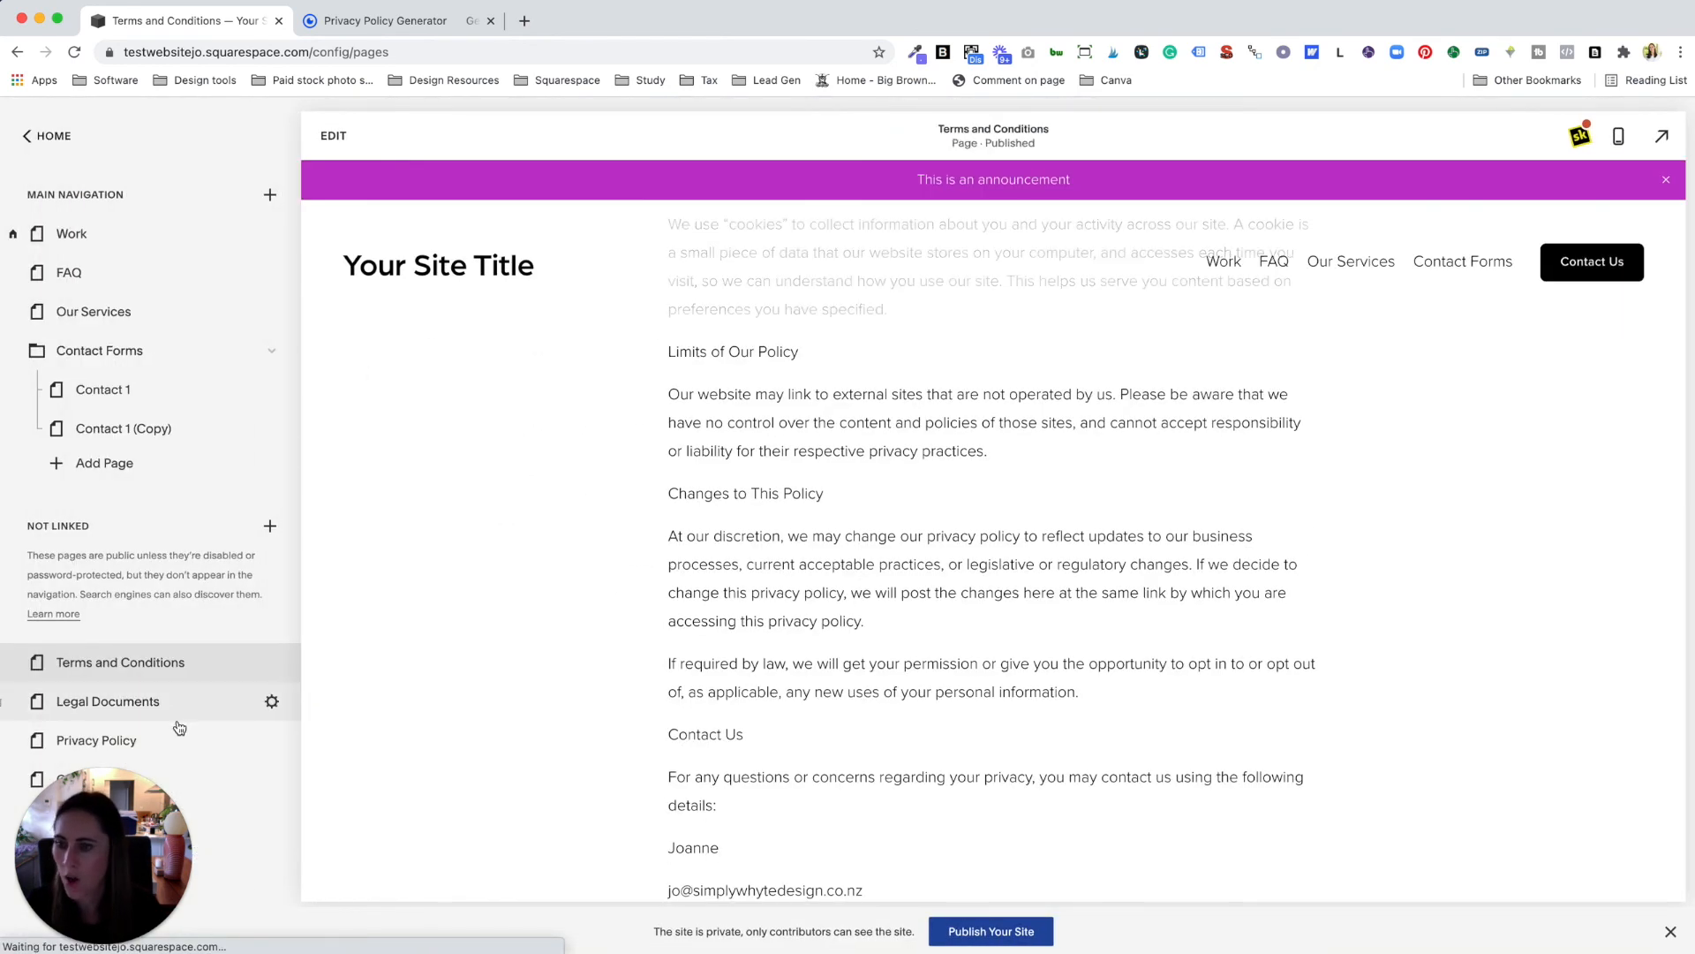
pyautogui.click(185, 713)
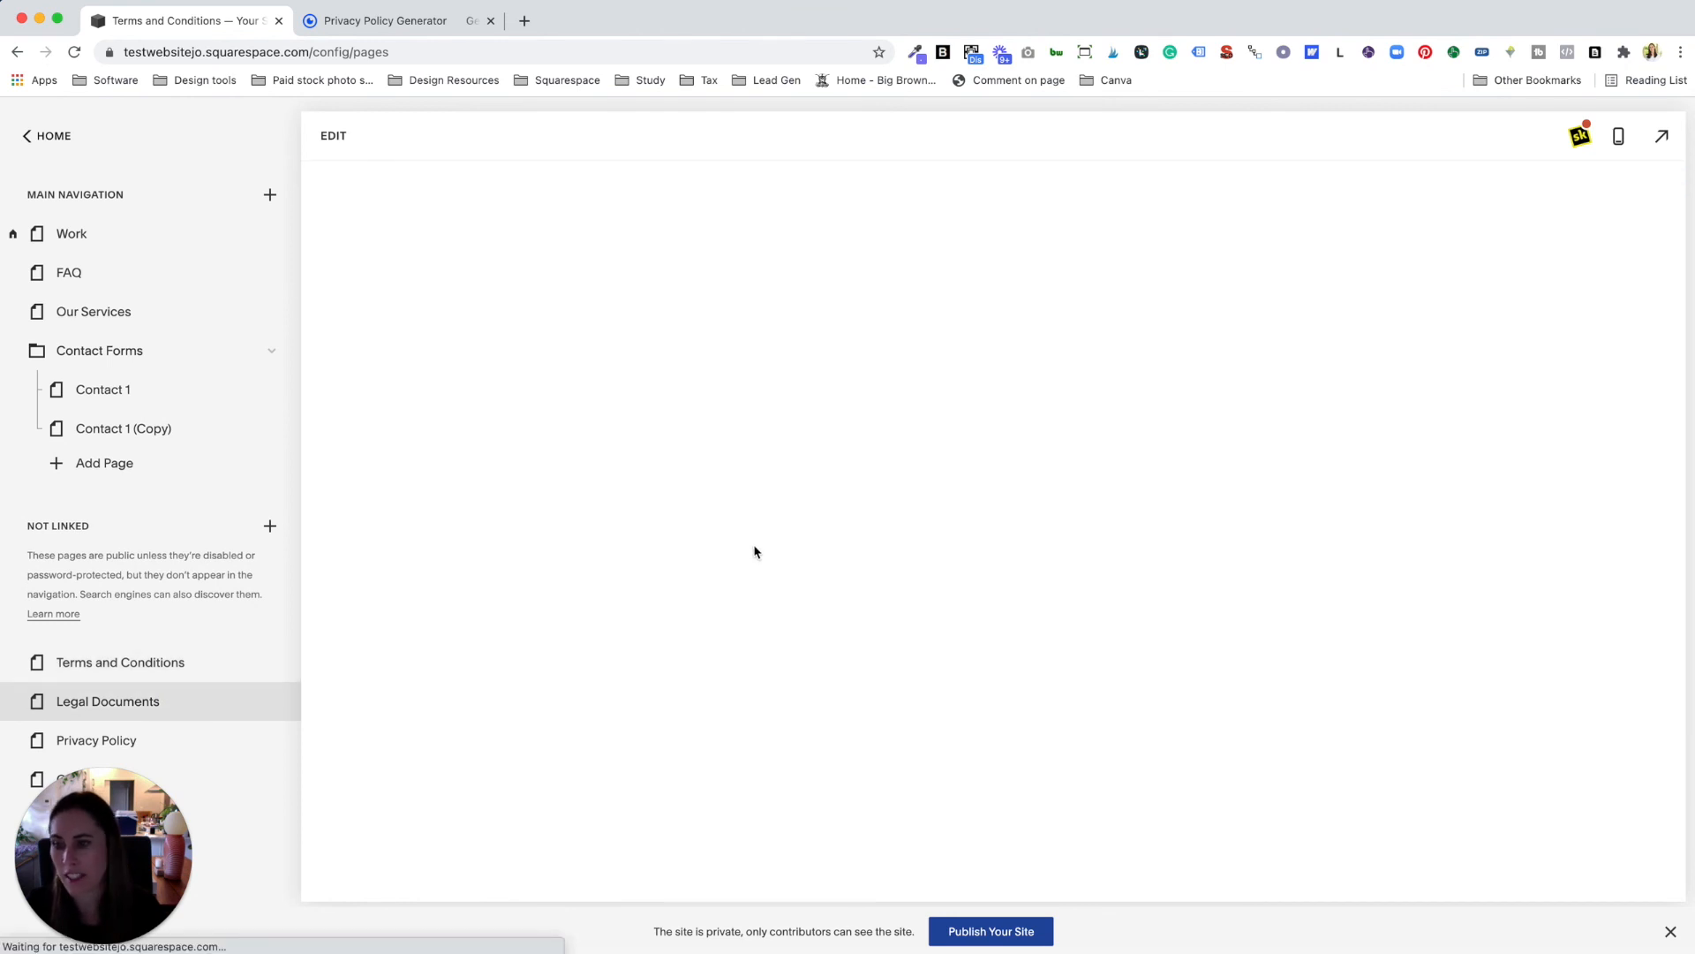
# Step: Select the Terms and Conditions line on the Legal Documents page to add a link
pyautogui.click(333, 135)
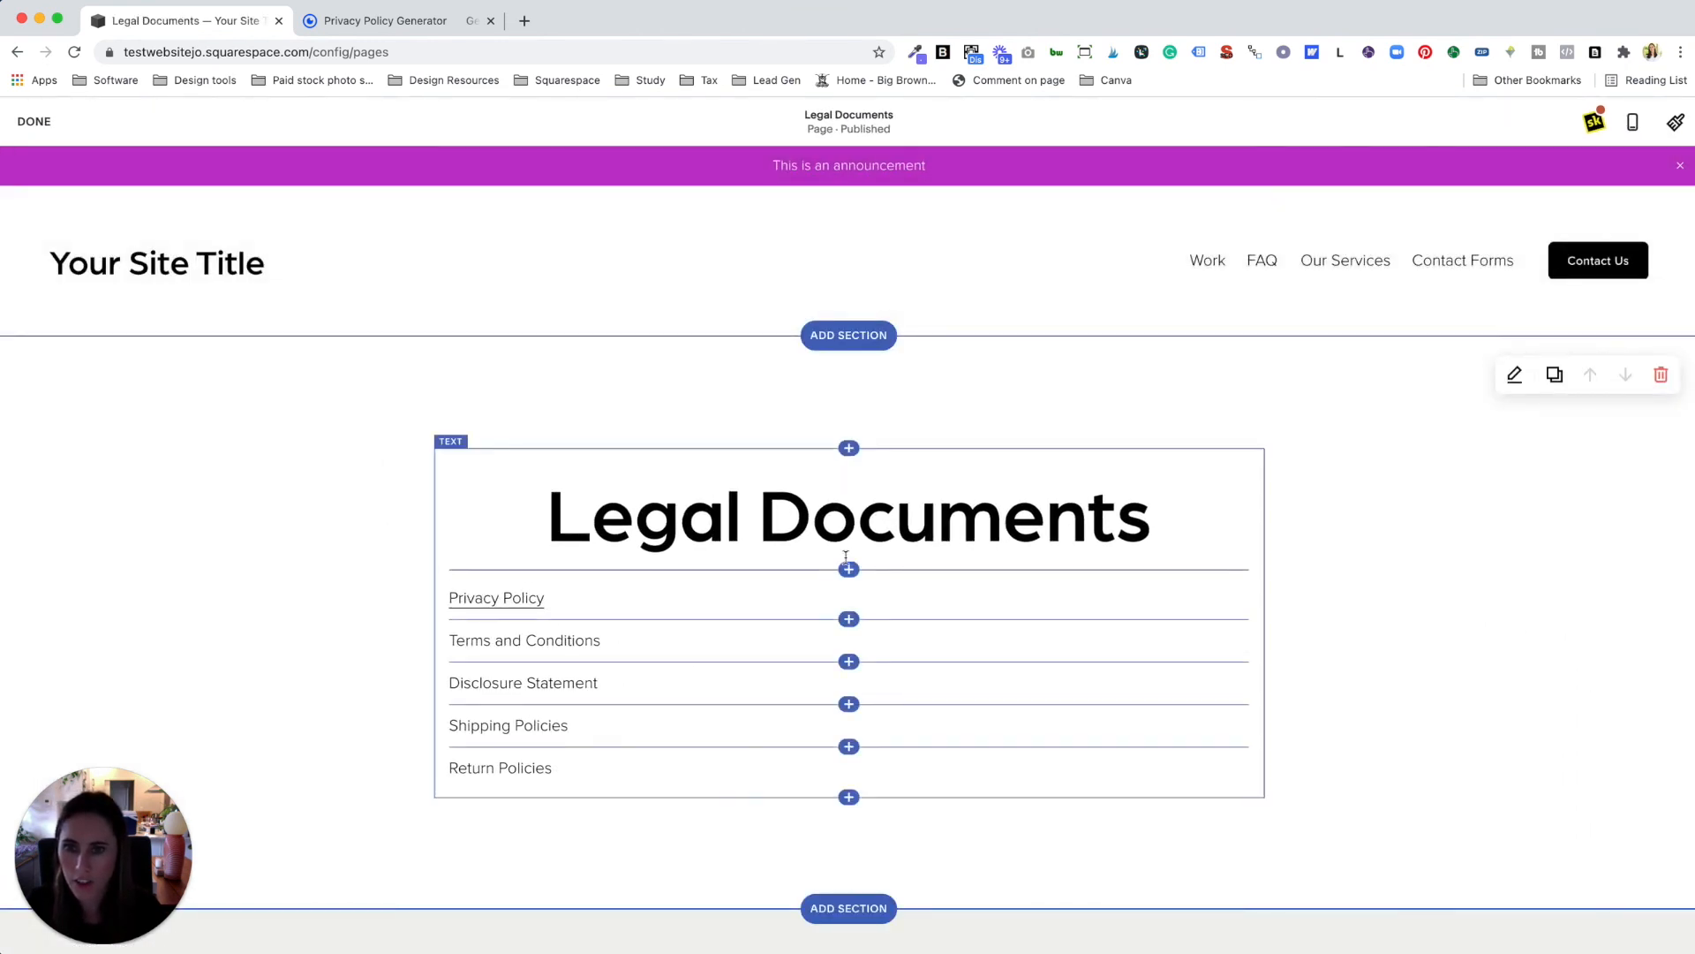
pyautogui.scroll(-1, 575, 632)
pyautogui.moveTo(600, 560); pyautogui.dragTo(449, 568)
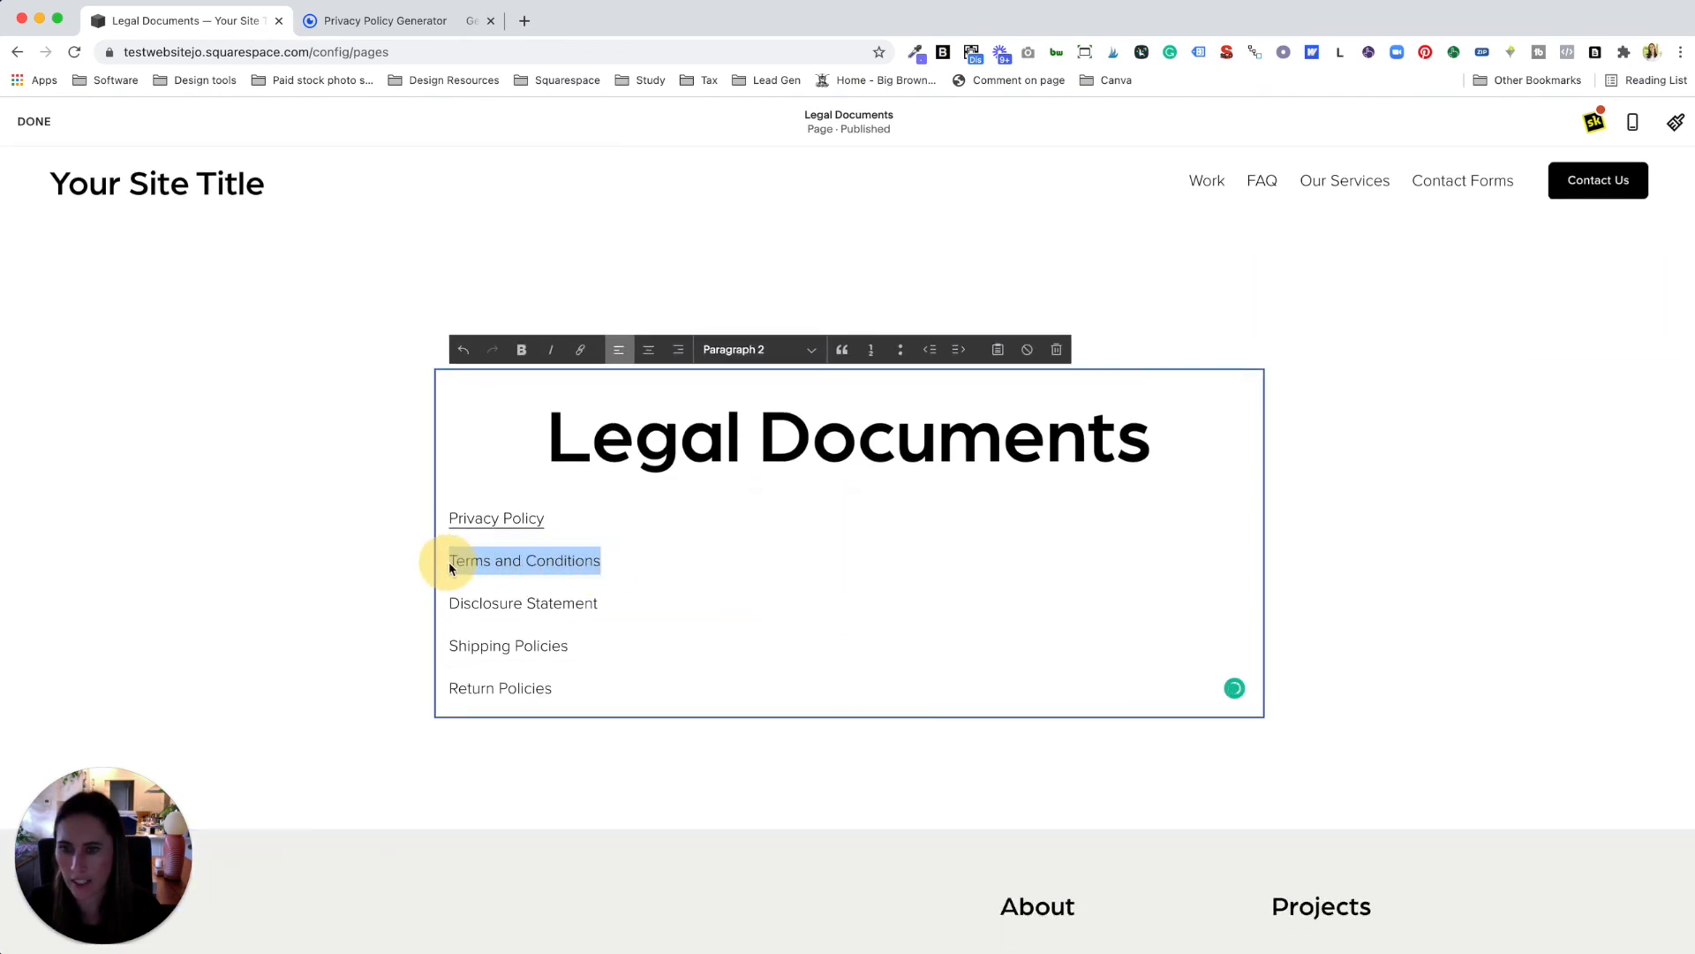
pyautogui.click(581, 350)
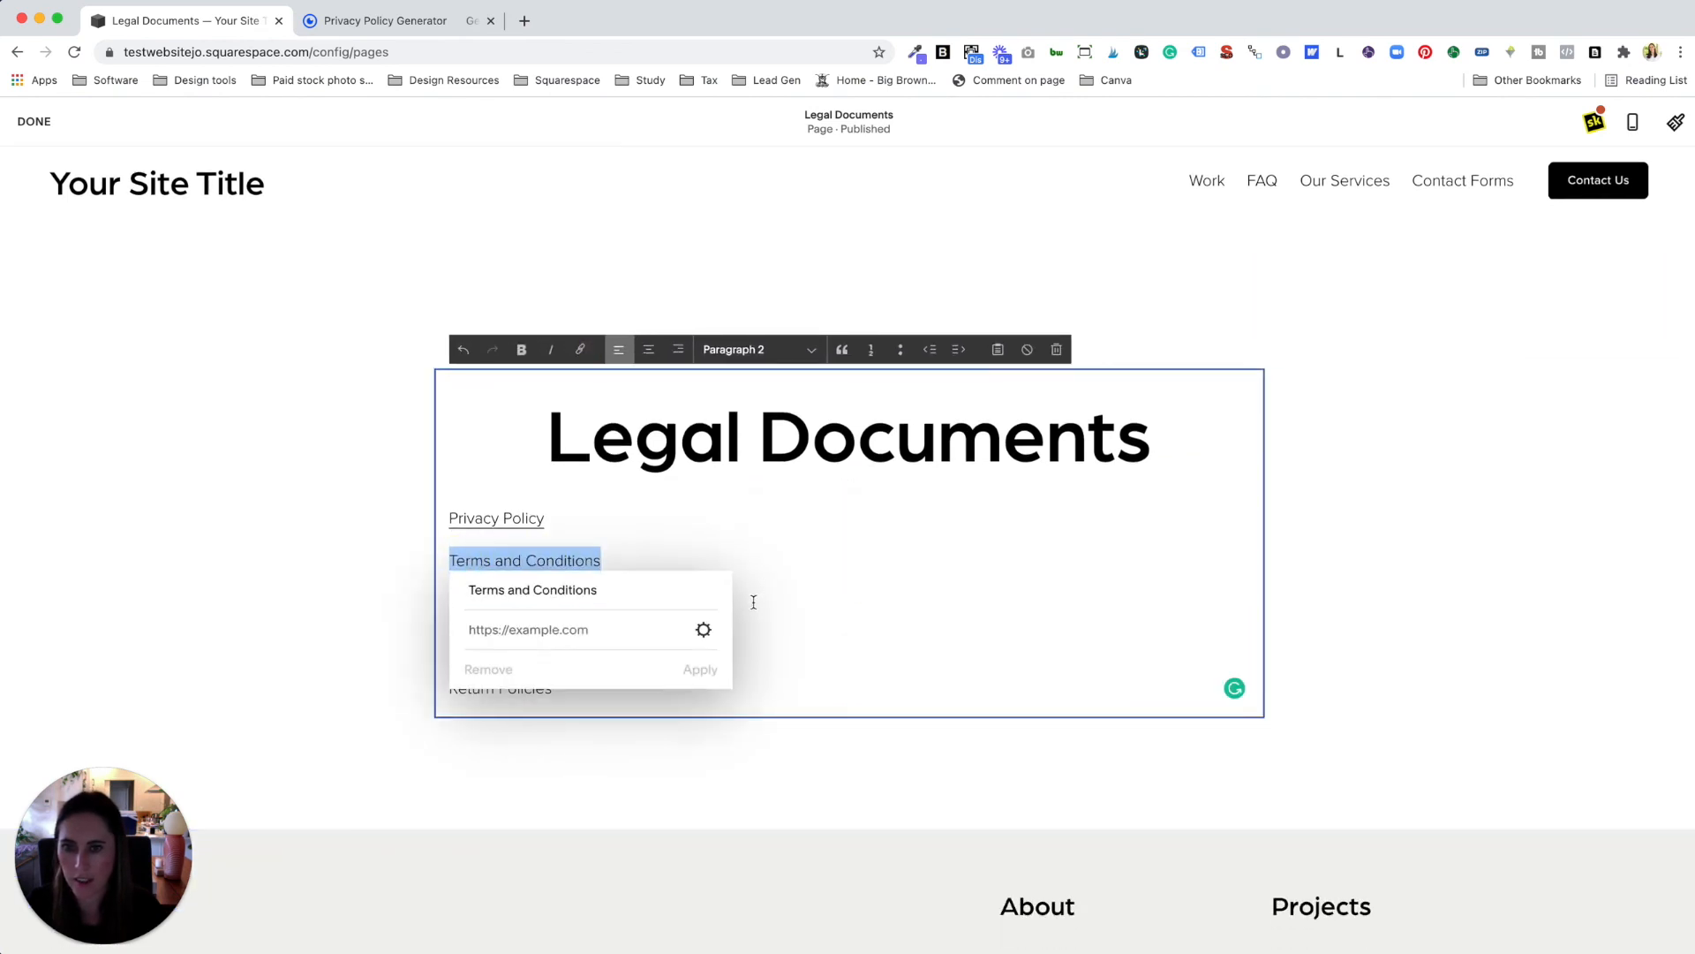
pyautogui.click(704, 630)
# Step: Point the link to the /terms-and-conditions page, apply it, and save the Legal Documents page
pyautogui.click(496, 394)
pyautogui.click(830, 422)
pyautogui.write('/page')
pyautogui.press('BackSpace')
pyautogui.press('BackSpace')
pyautogui.press('BackSpace')
pyautogui.press('BackSpace')
pyautogui.write('ter')
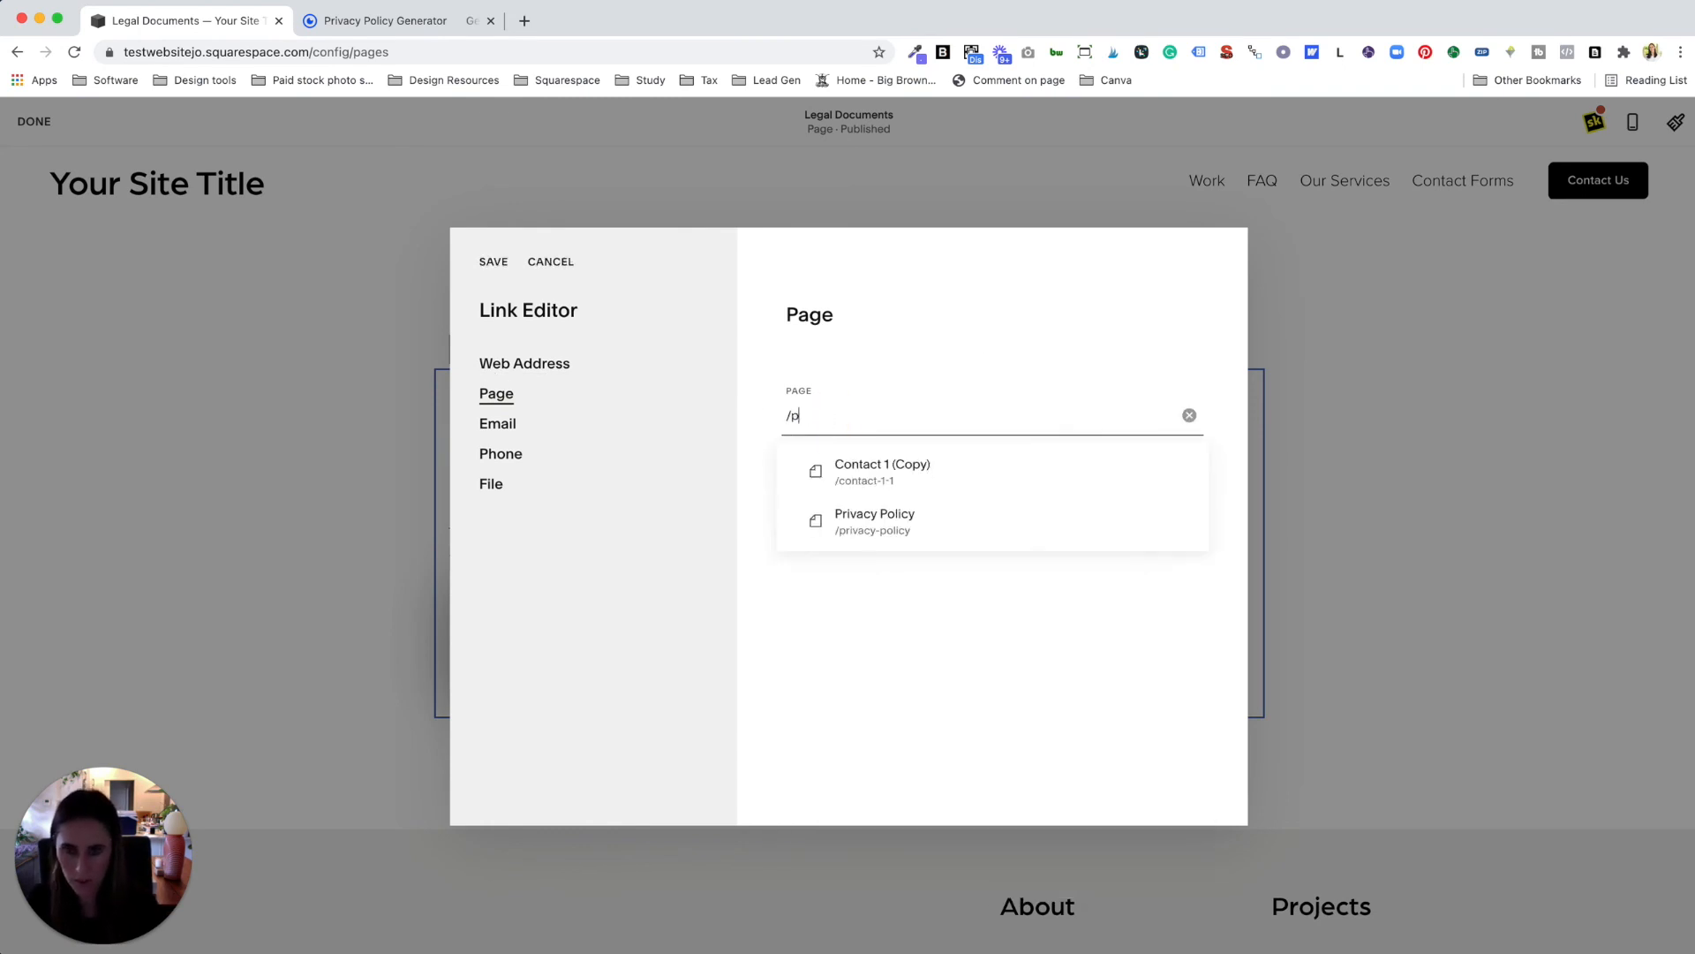
pyautogui.click(950, 495)
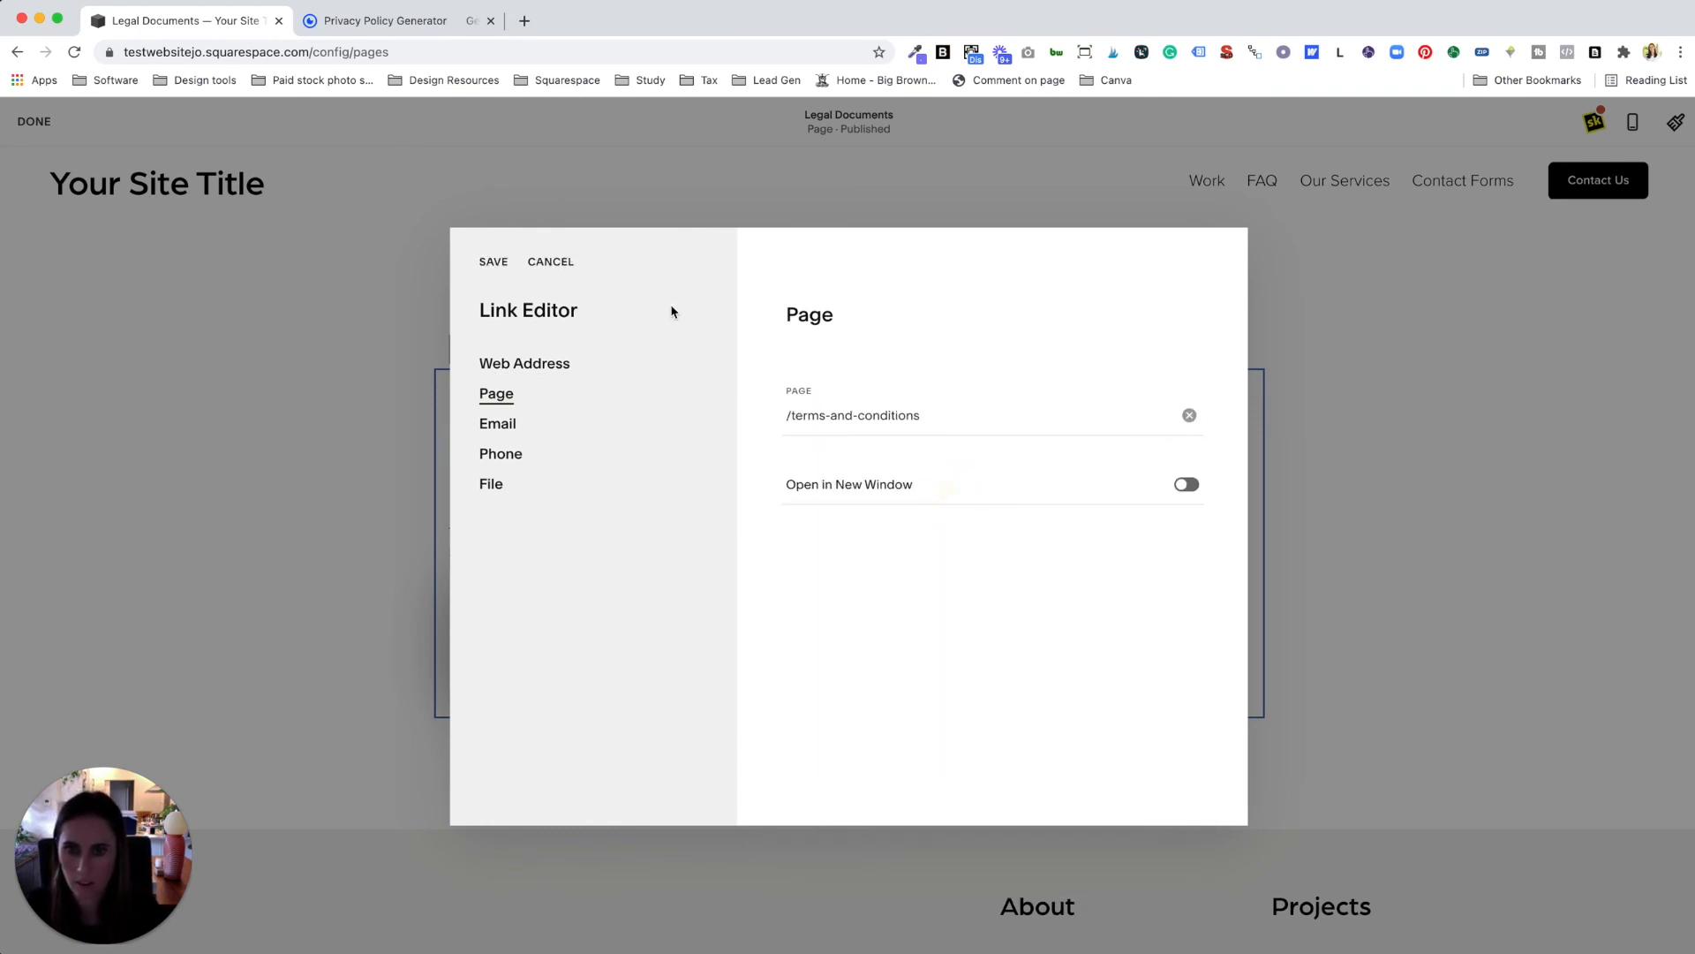
pyautogui.click(493, 263)
pyautogui.click(702, 671)
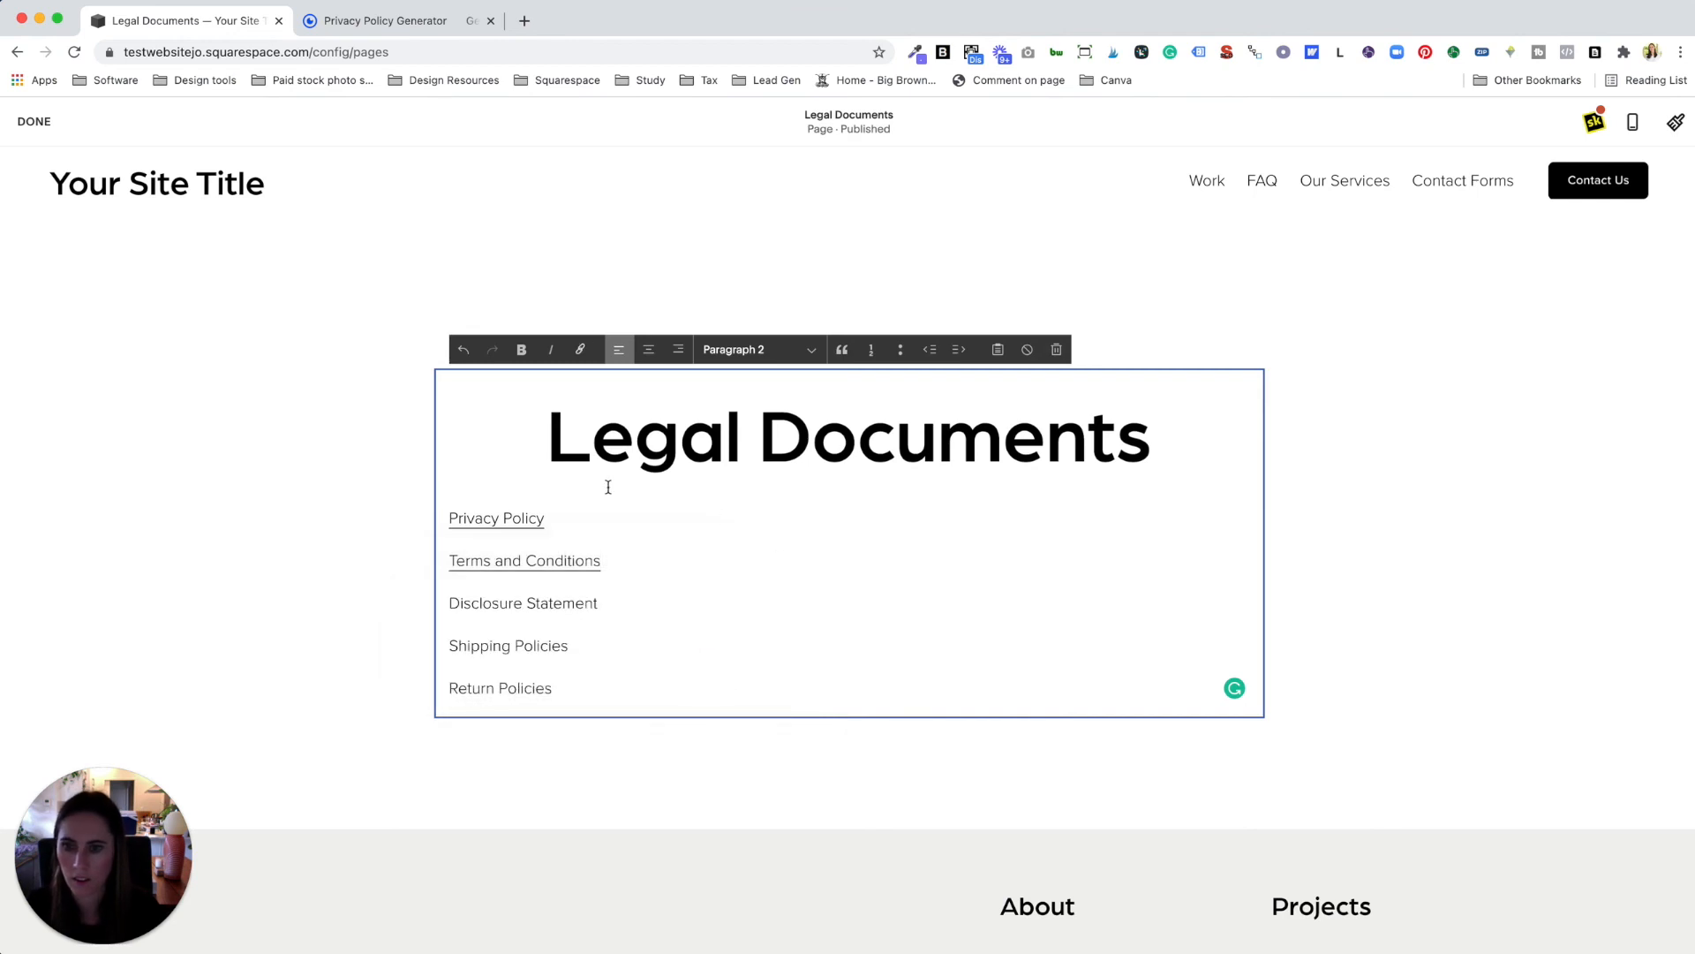
pyautogui.click(34, 121)
pyautogui.click(40, 152)
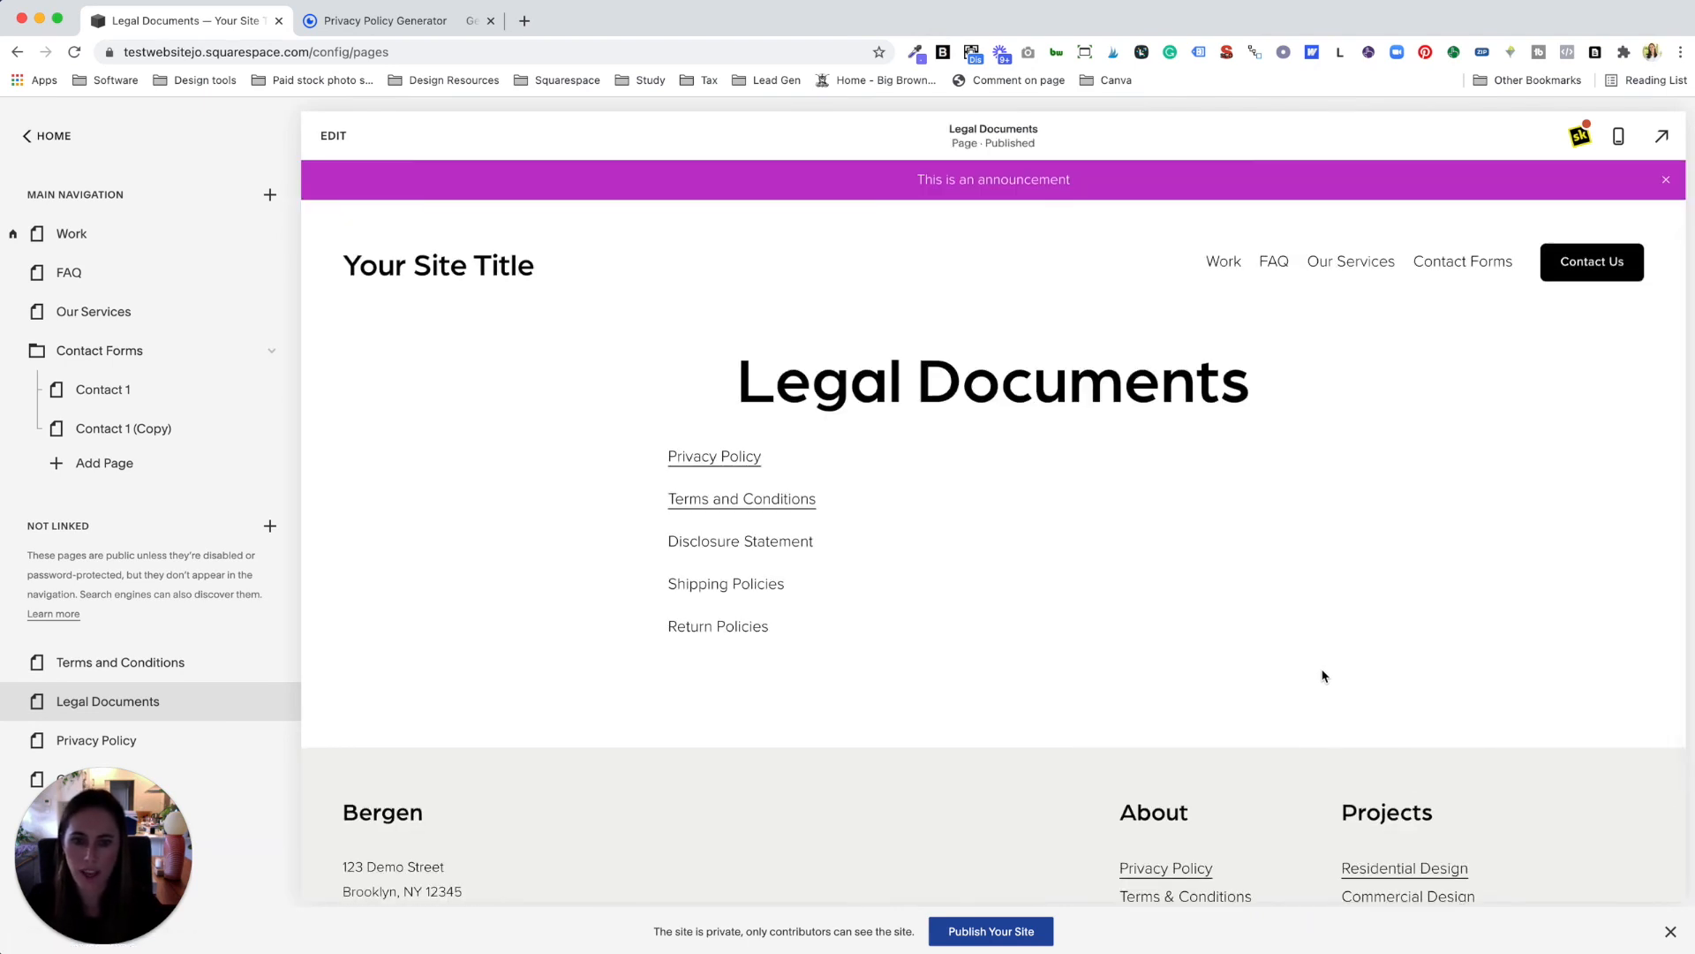
# Step: Check the Legal Documents footer links, then switch to the GetTerms Privacy Policy Generator tab
pyautogui.scroll(-3, 1324, 677)
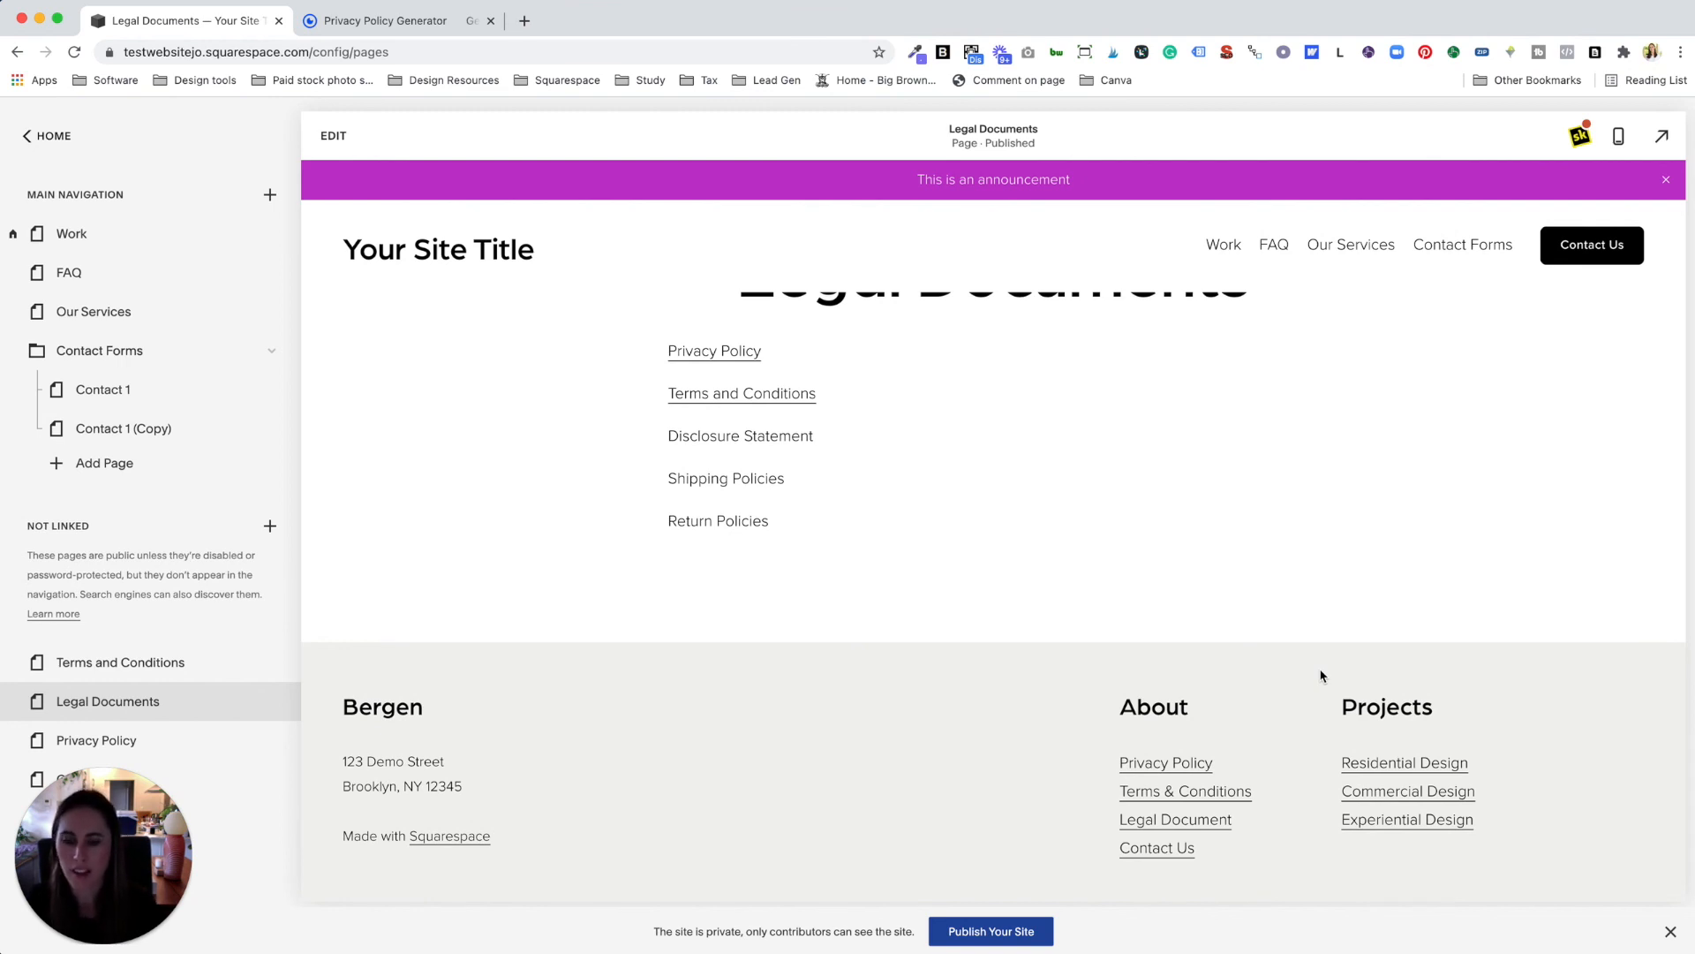
pyautogui.click(382, 20)
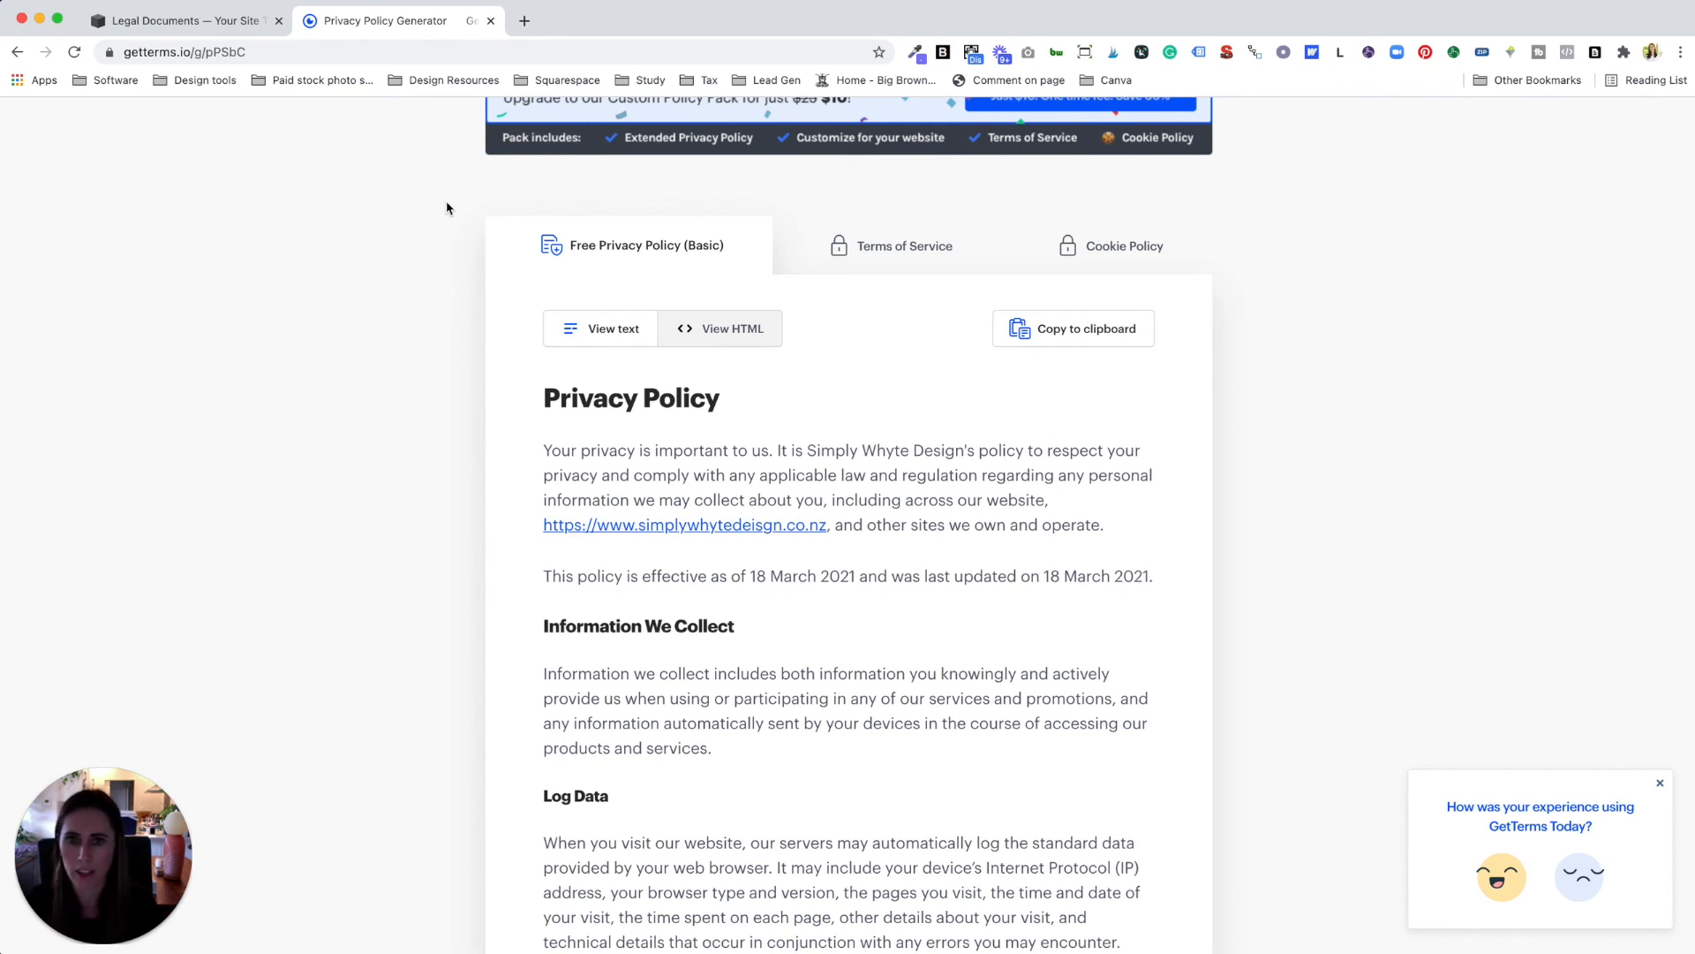
pyautogui.scroll(5, 879, 473)
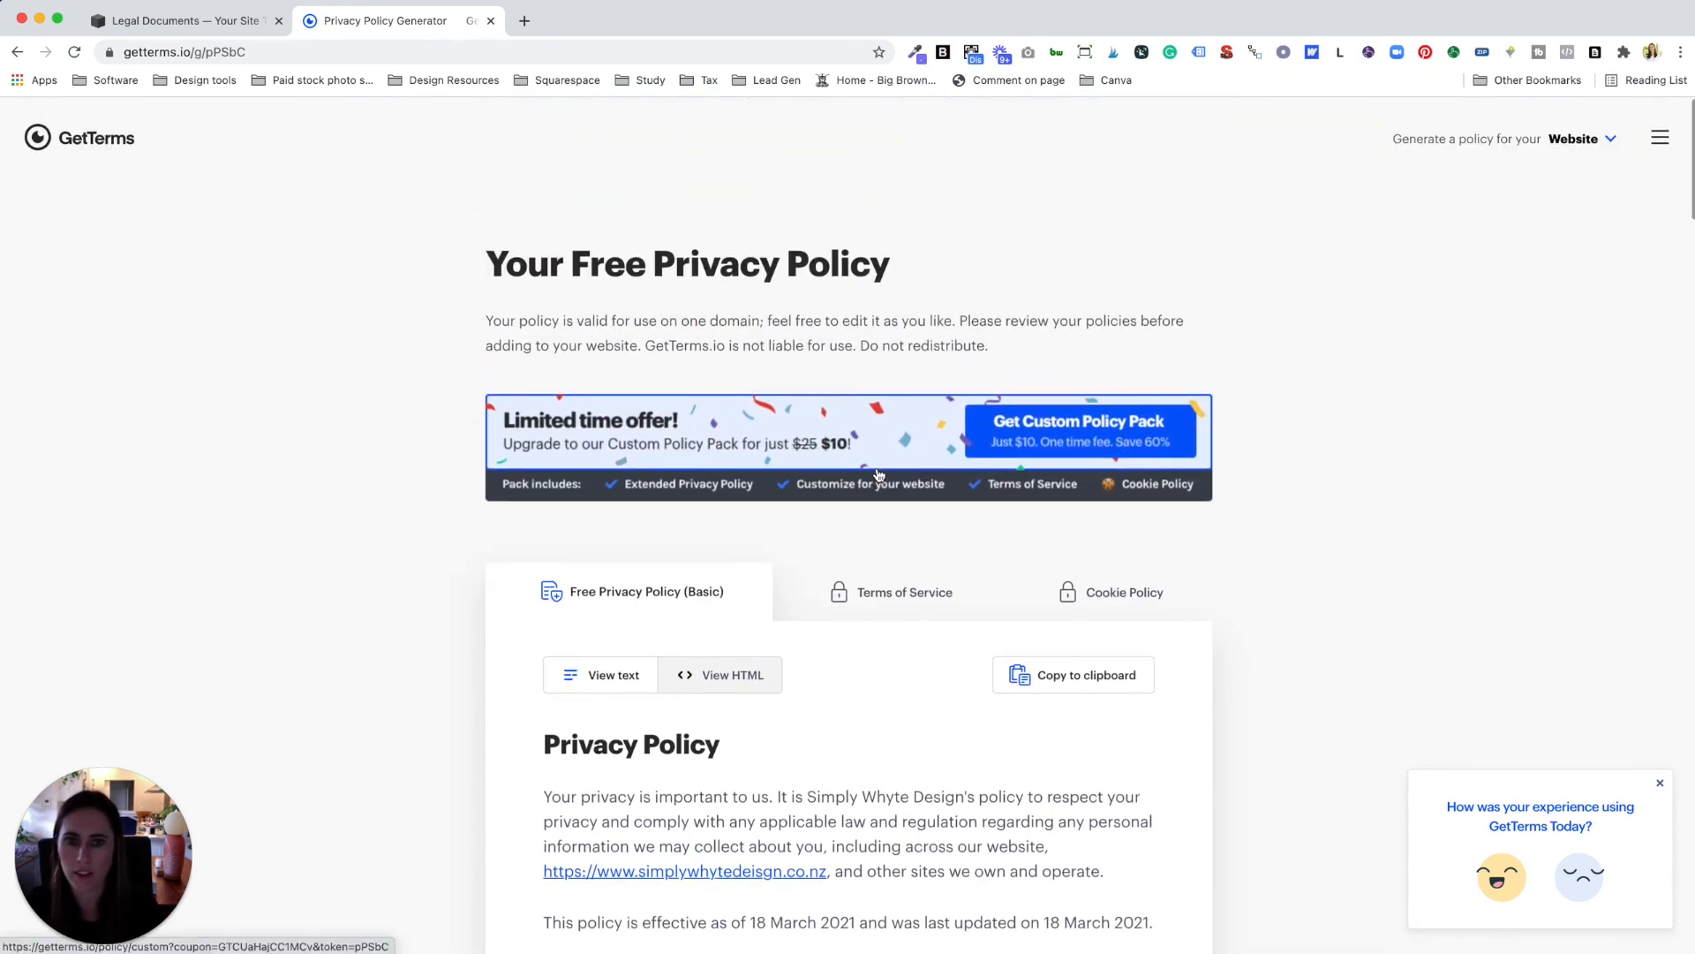